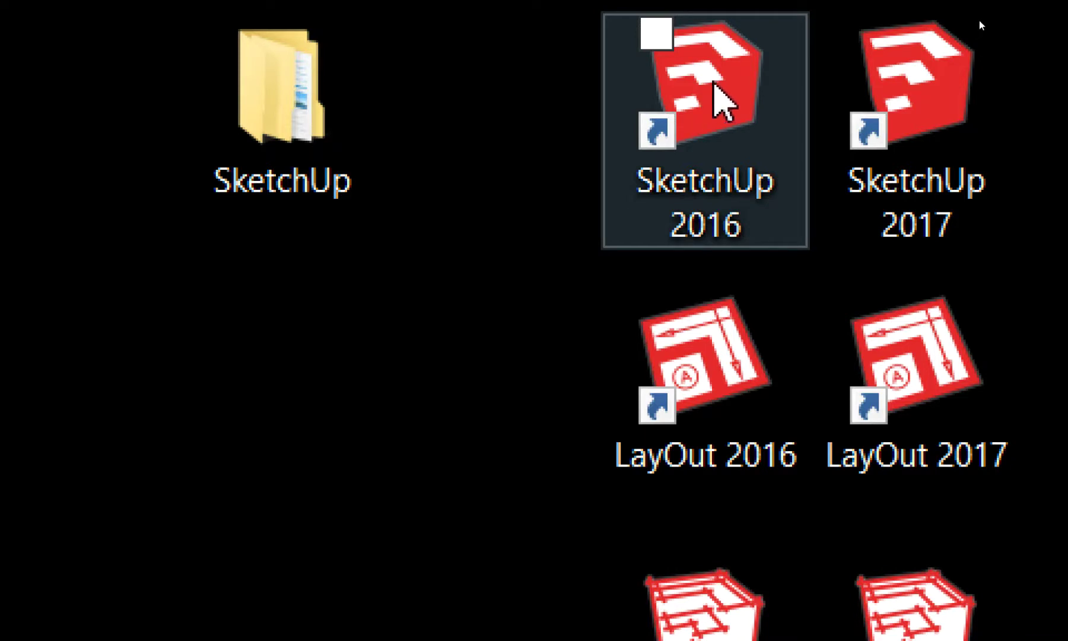
# Launch SketchUp 2016 from its desktop shortcut.
pyautogui.doubleClick(719, 100)
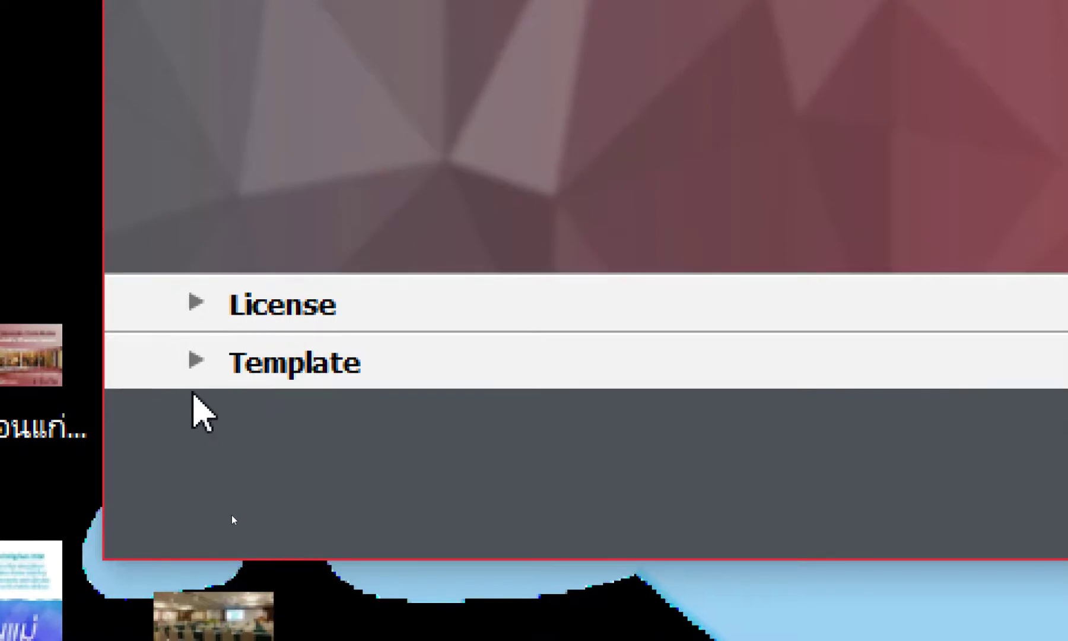
# Expand the welcome window's template list, keeping Simple Template - Meters selected.
pyautogui.click(194, 362)
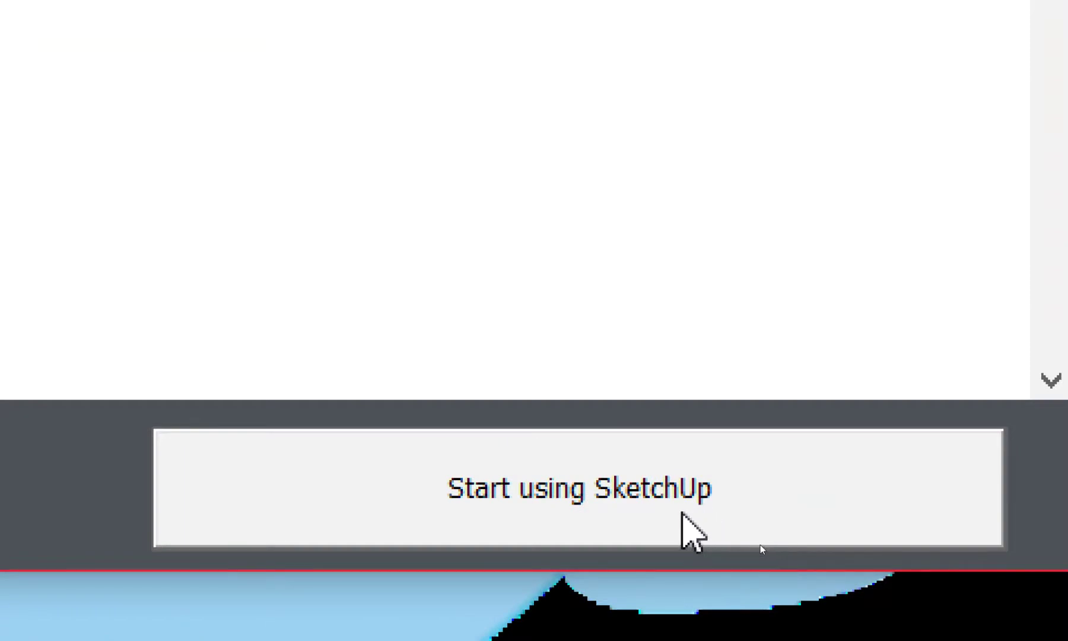
# Dismiss the welcome window to get a new Untitled model with the scale figure.
pyautogui.click(682, 514)
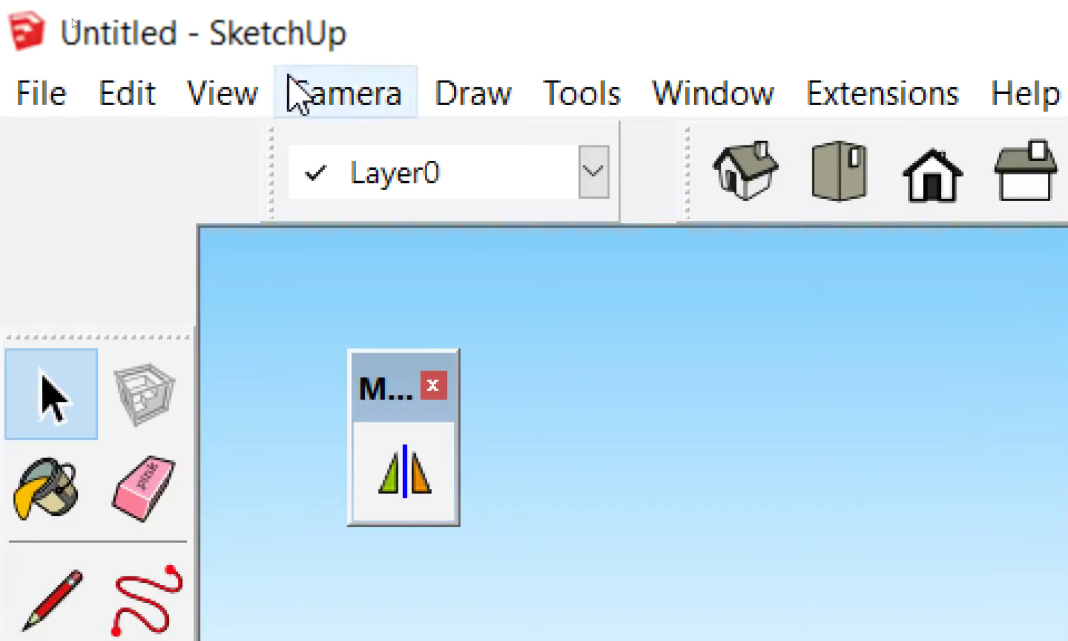
# Open the Toolbars dialog from the View menu and browse its toolbar list.
pyautogui.click(251, 101)
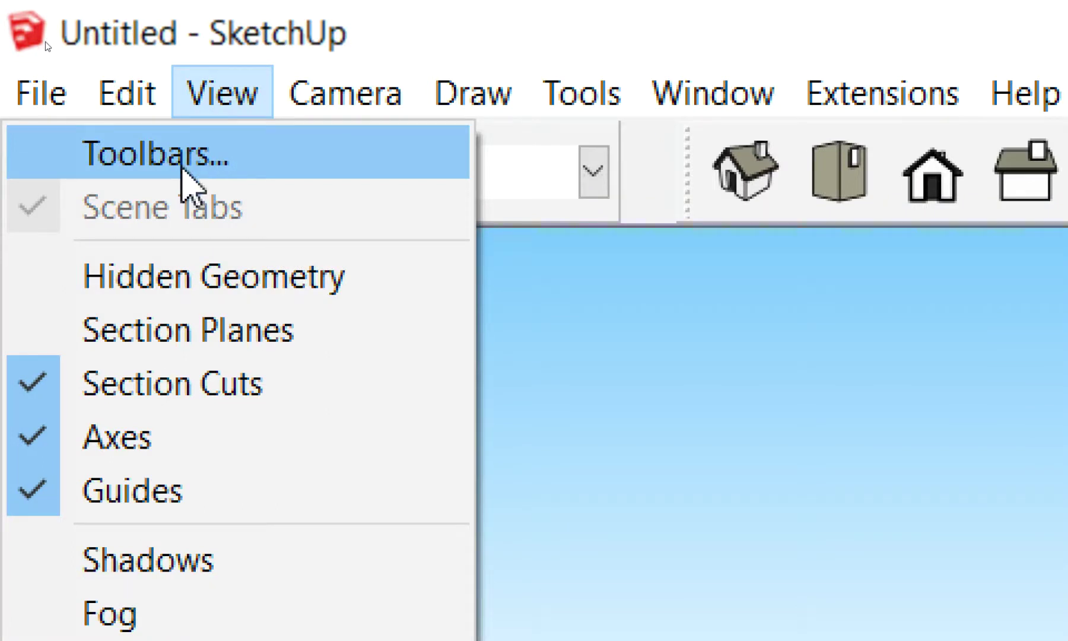
pyautogui.click(181, 169)
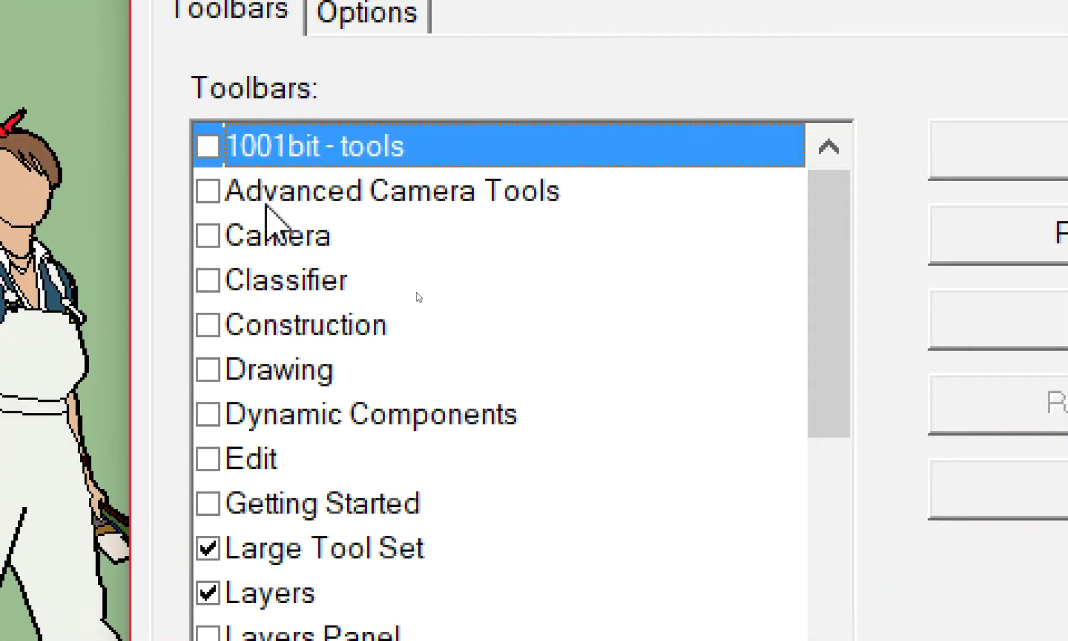
pyautogui.scroll(-2, 270, 225)
pyautogui.scroll(-1, 290, 270)
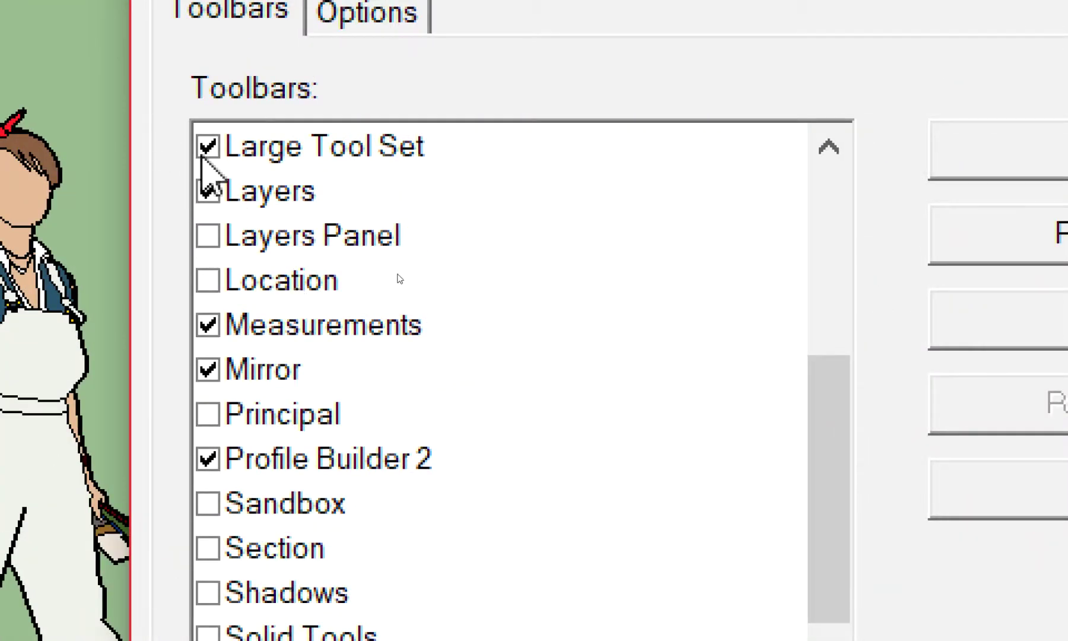
pyautogui.scroll(3, 385, 290)
pyautogui.scroll(1, 305, 303)
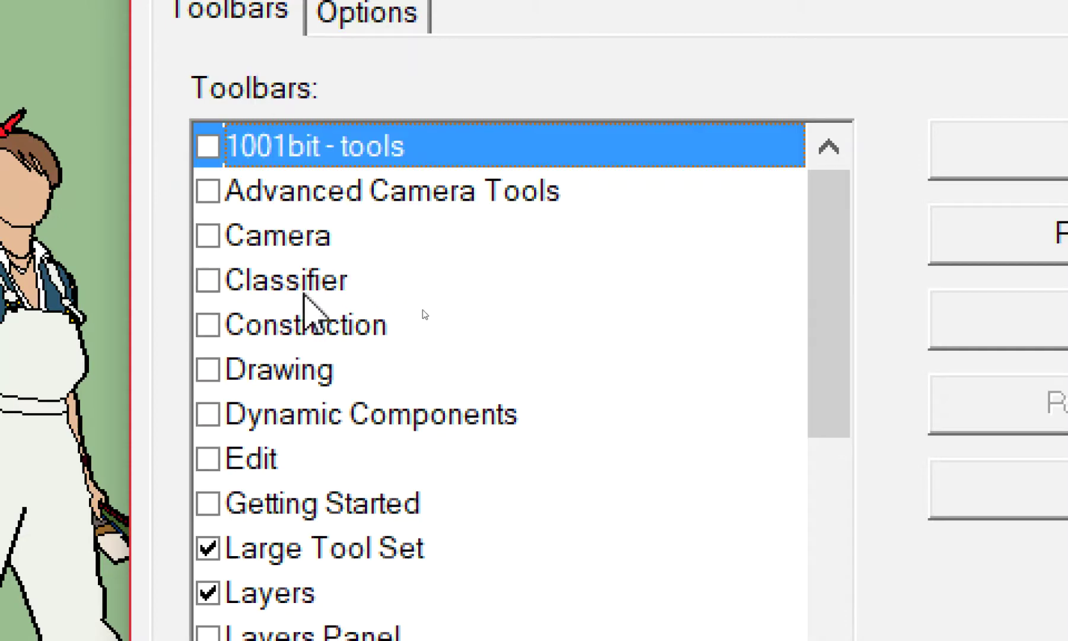
pyautogui.scroll(-2, 250, 341)
pyautogui.scroll(-1, 241, 205)
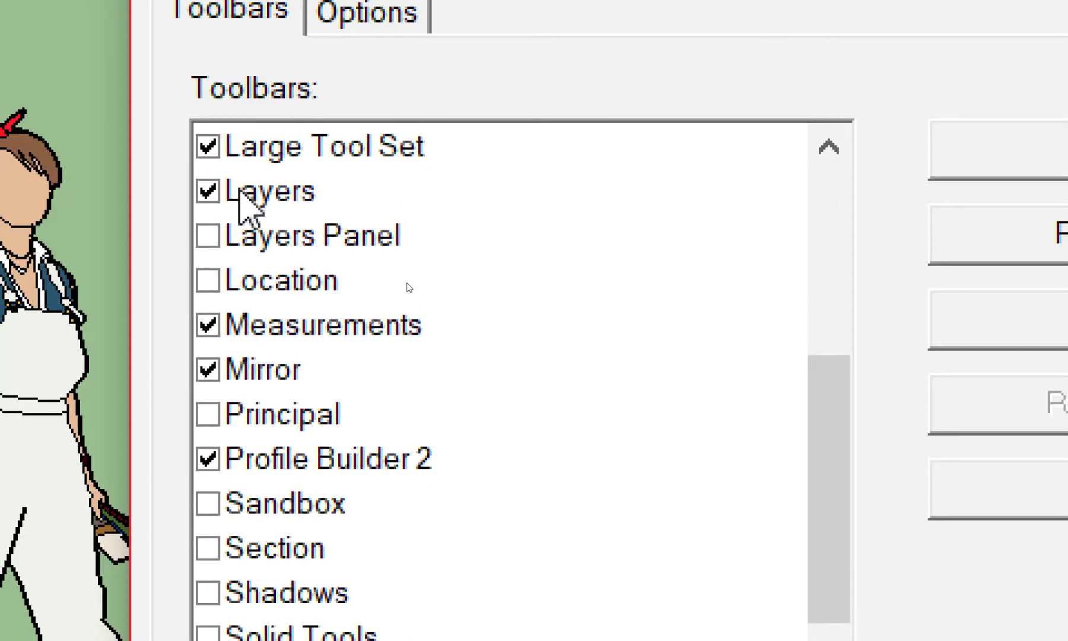
# Turn off the Mirror and Profile Builder 2 toolbars.
pyautogui.click(240, 191)
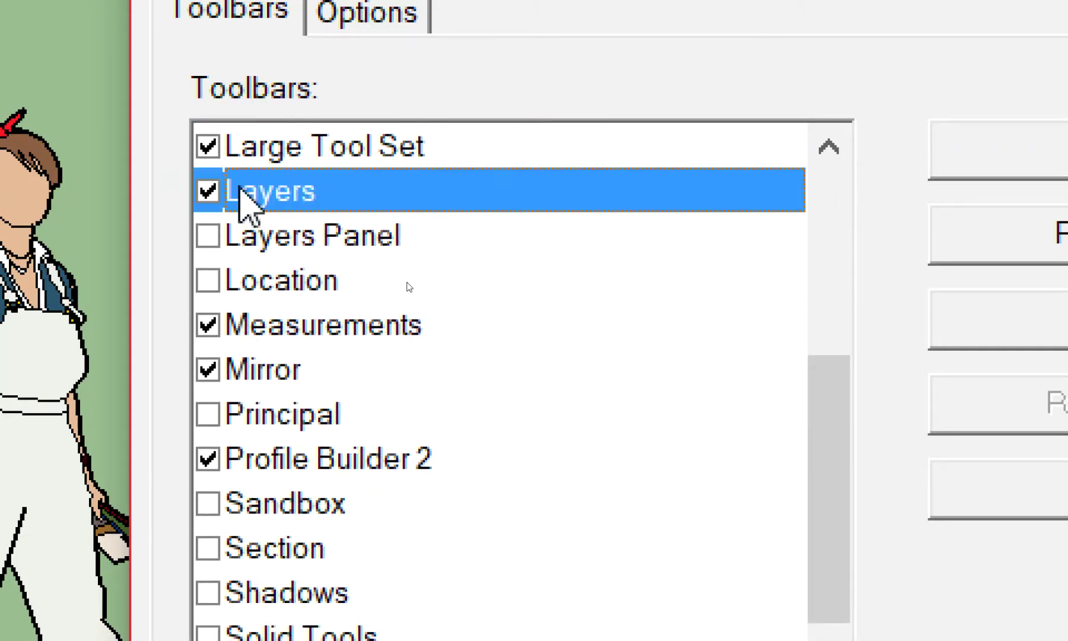
pyautogui.click(303, 343)
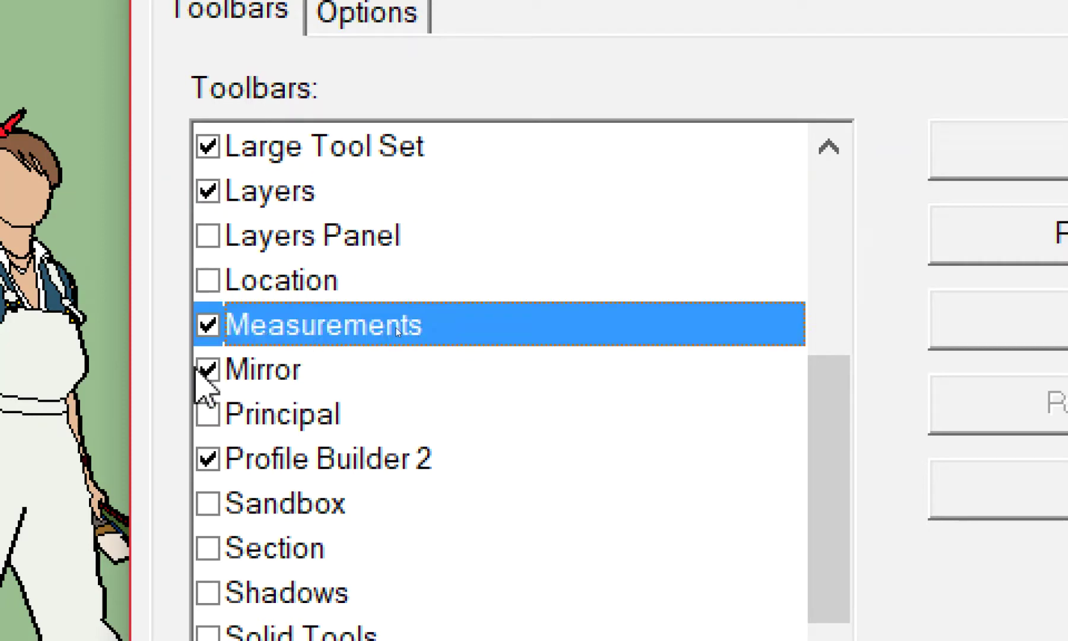
pyautogui.click(225, 378)
pyautogui.click(208, 369)
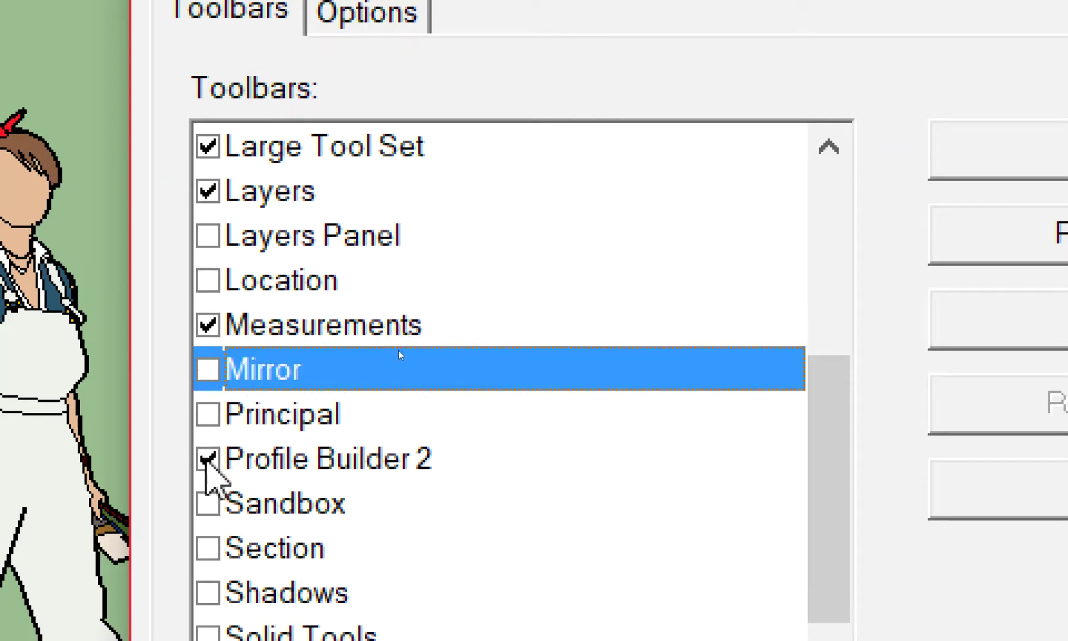
pyautogui.click(207, 459)
# Keep Large Tool Set, Layers, Measurements and Views toolbars enabled.
pyautogui.scroll(-1, 357, 382)
pyautogui.scroll(-1, 365, 416)
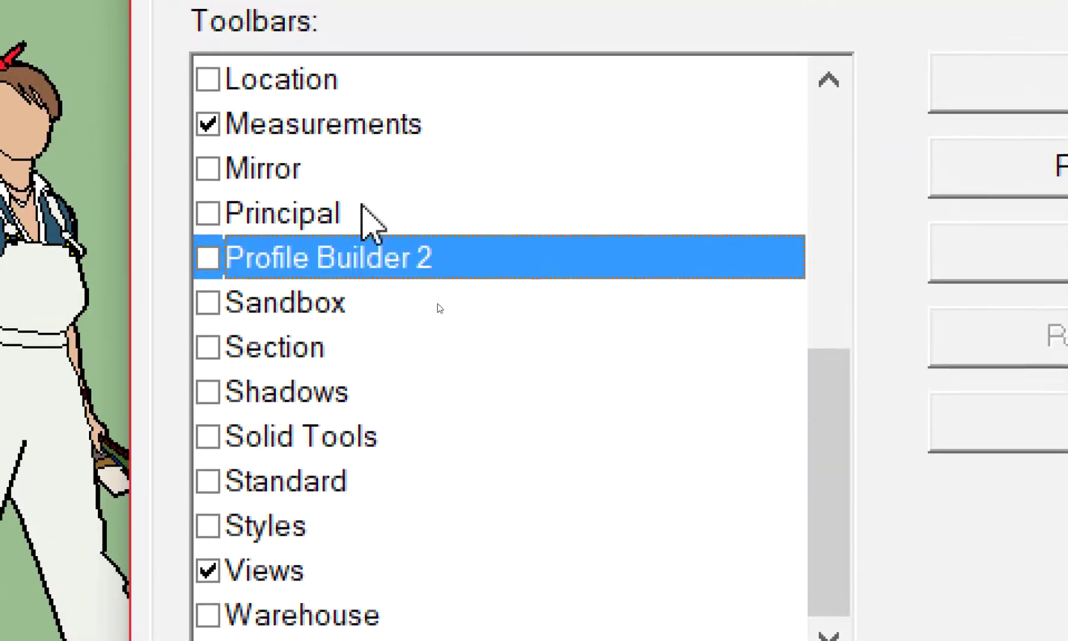
pyautogui.scroll(2, 362, 228)
pyautogui.click(306, 218)
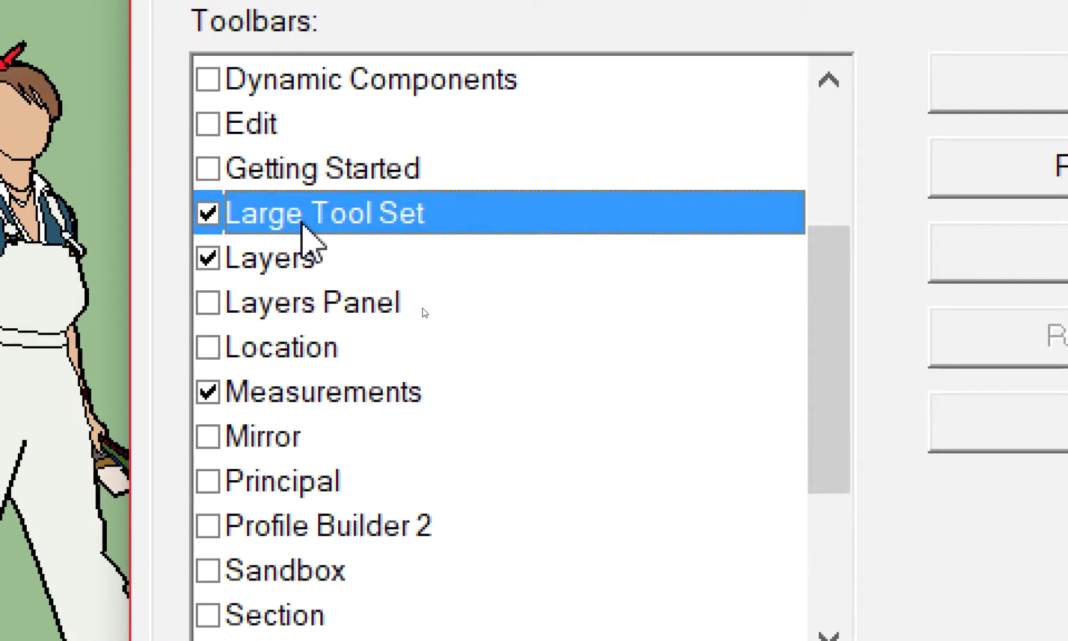
pyautogui.click(280, 263)
pyautogui.click(279, 392)
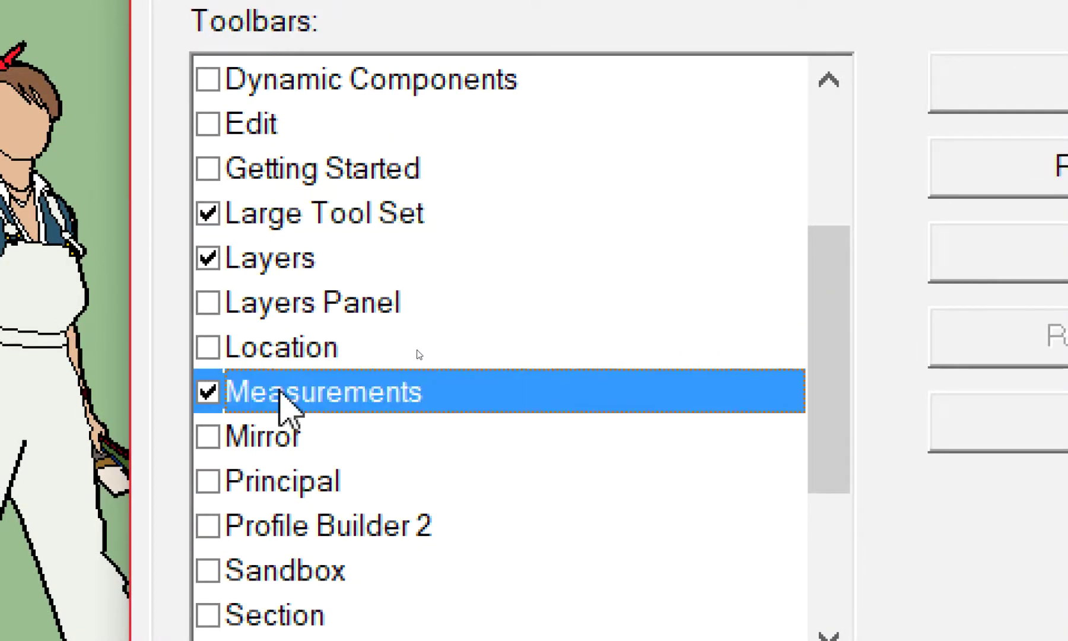
pyautogui.scroll(-2, 303, 333)
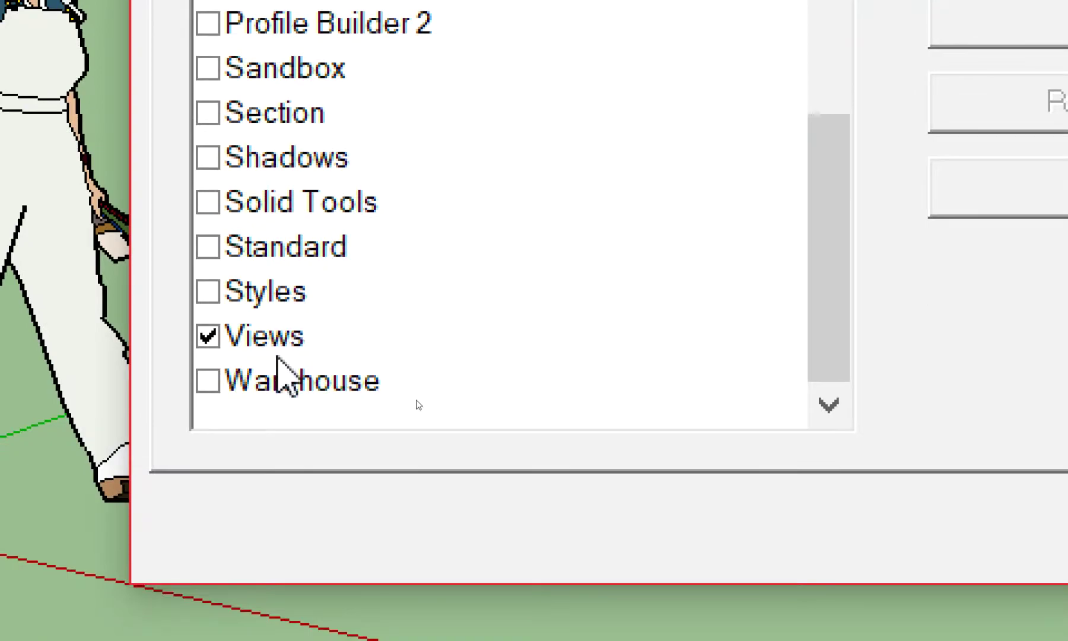
pyautogui.click(282, 348)
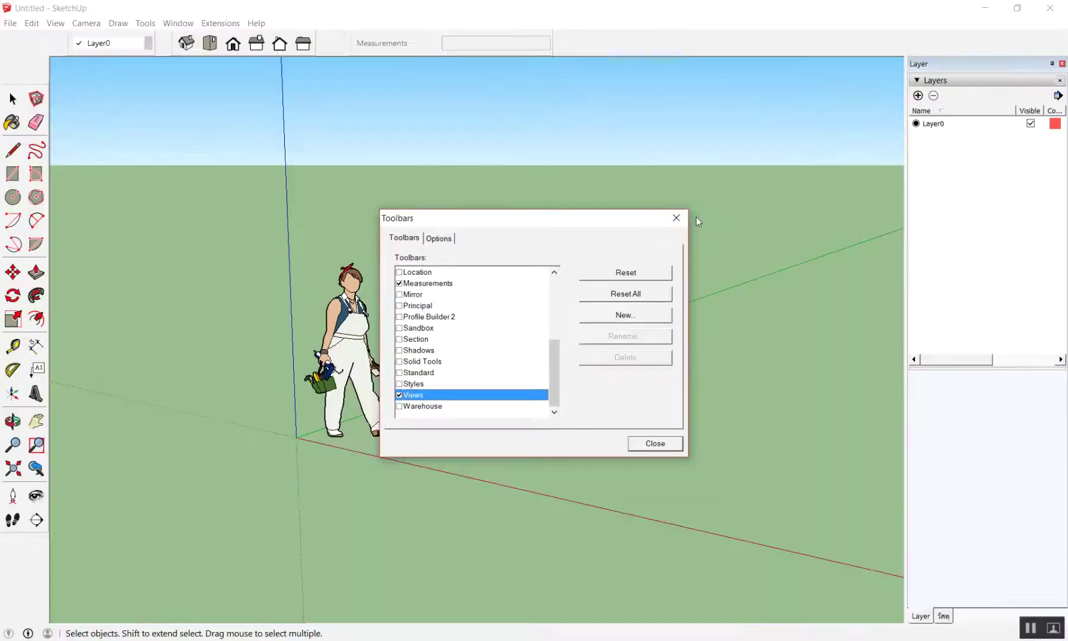
pyautogui.click(675, 223)
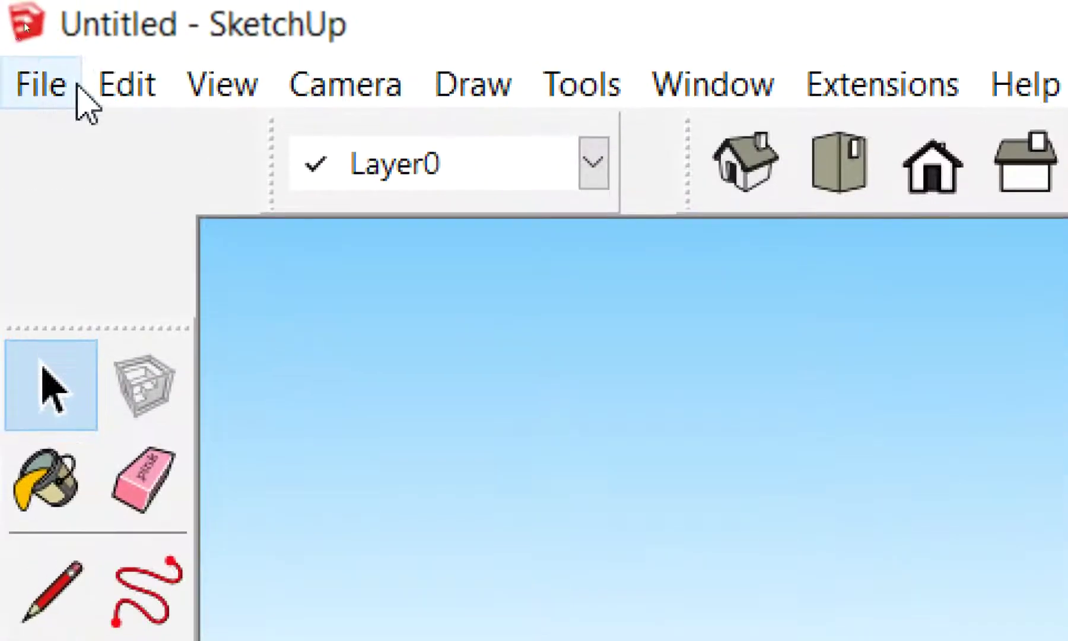
pyautogui.click(201, 92)
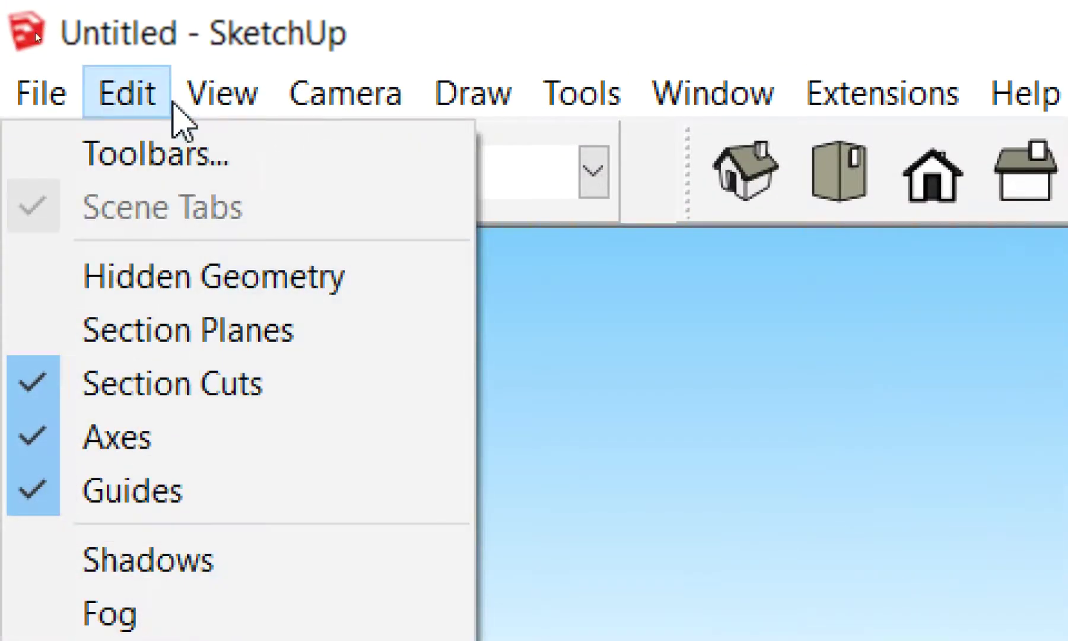
pyautogui.moveTo(222, 93)
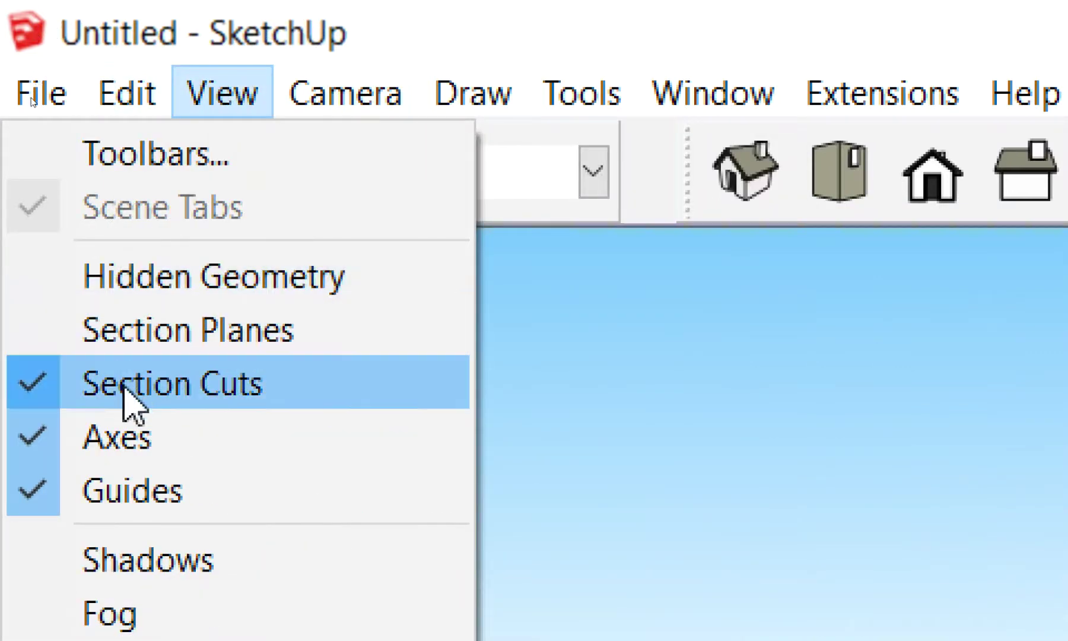
pyautogui.click(172, 154)
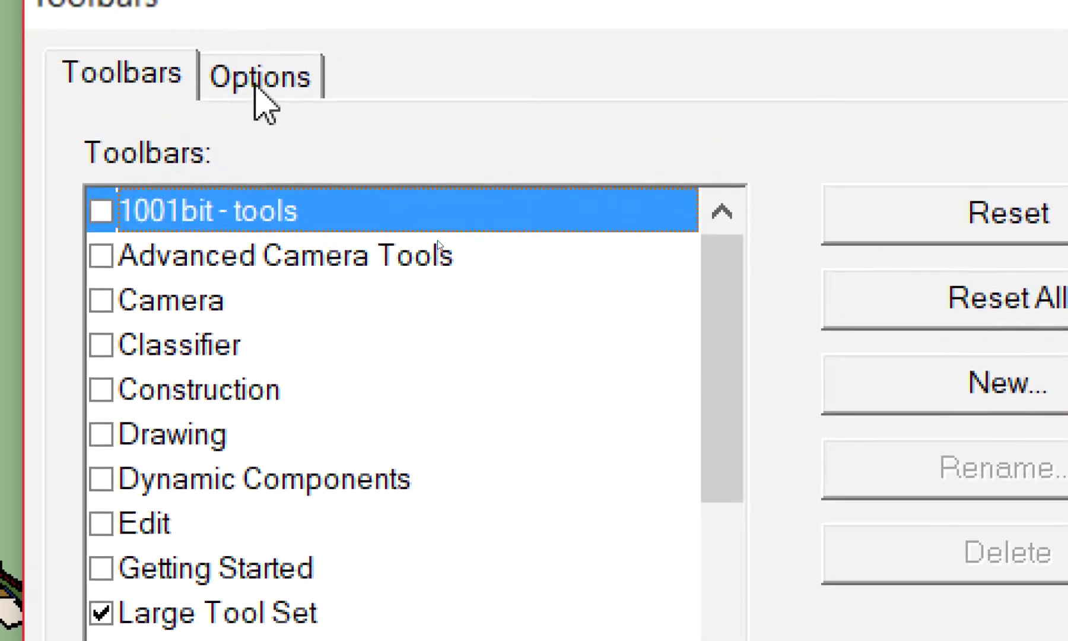
pyautogui.click(256, 83)
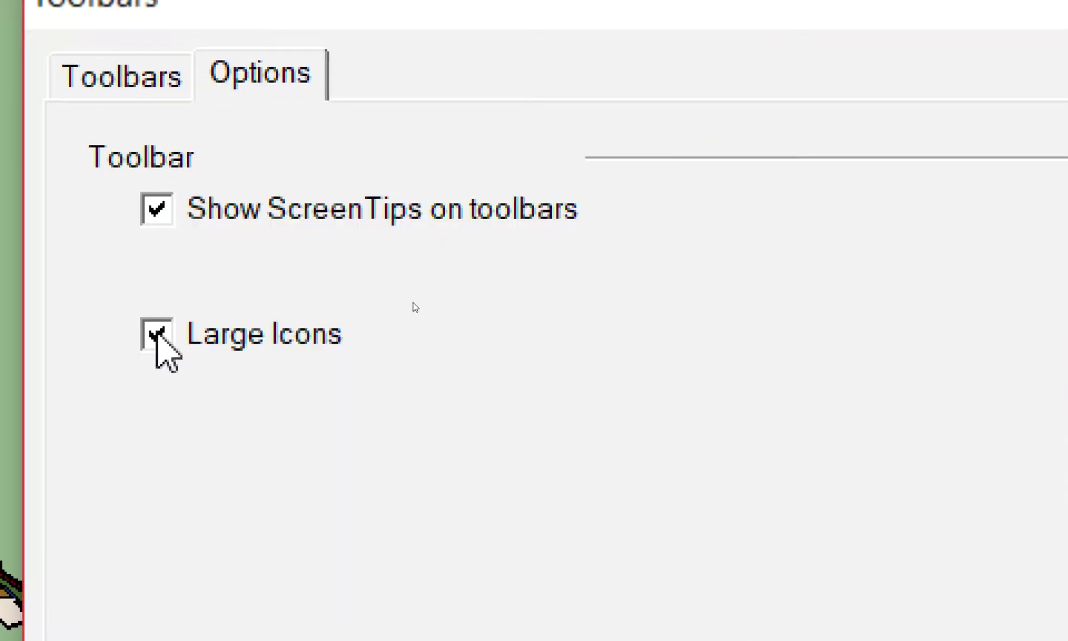
pyautogui.click(157, 335)
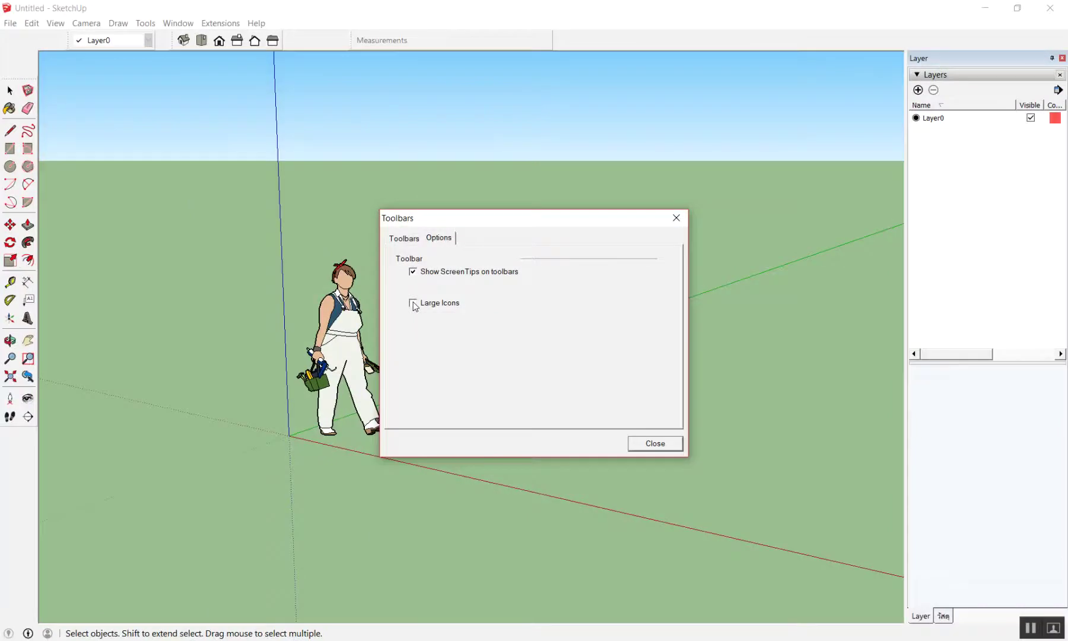
pyautogui.click(413, 304)
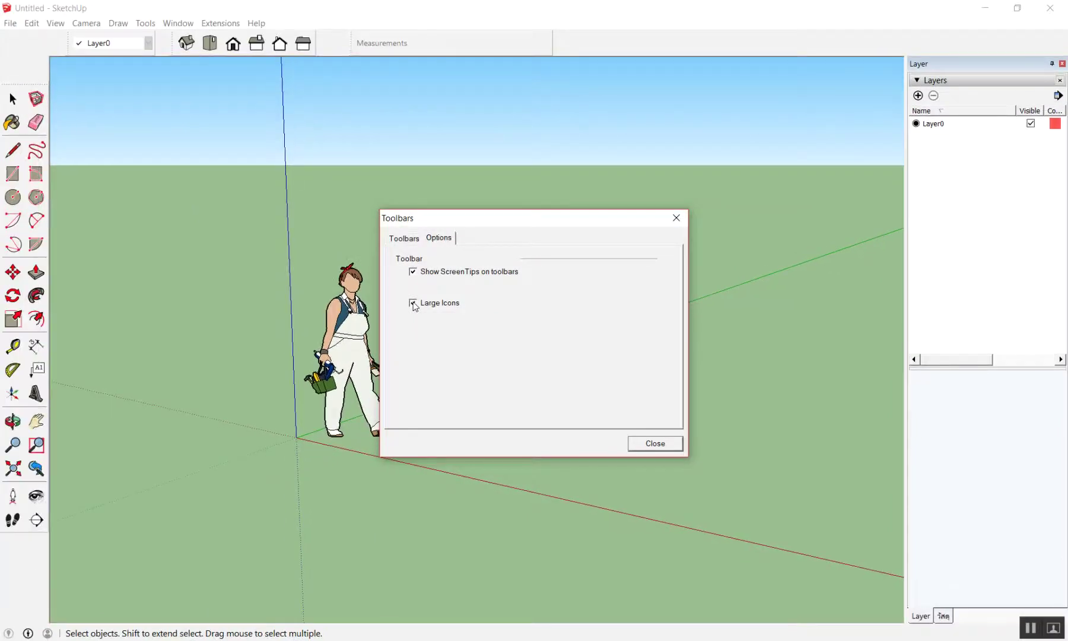
pyautogui.click(413, 304)
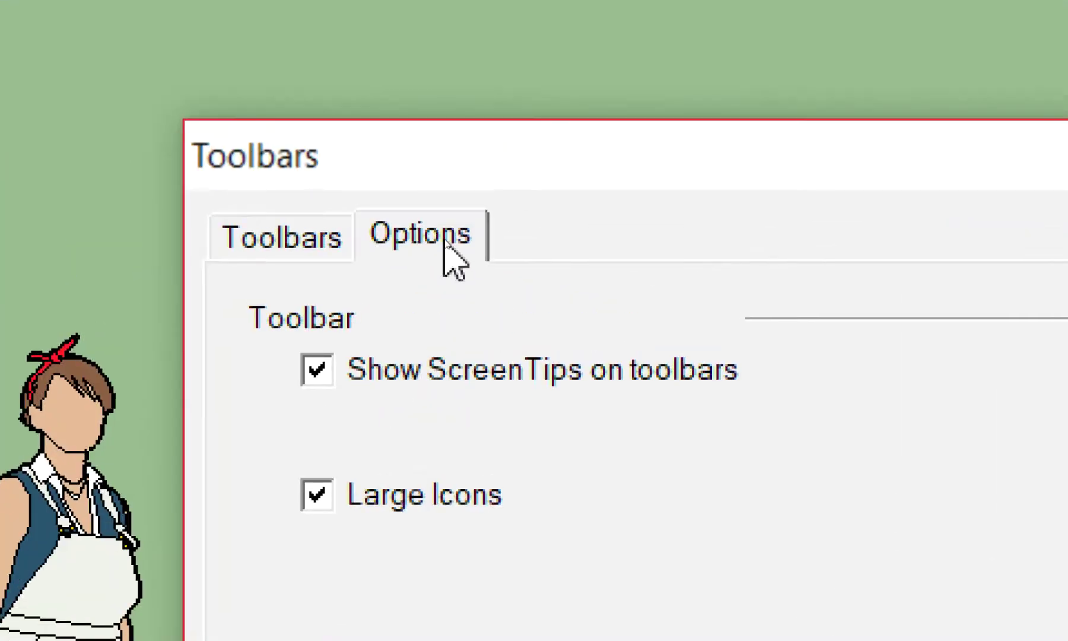
pyautogui.click(286, 252)
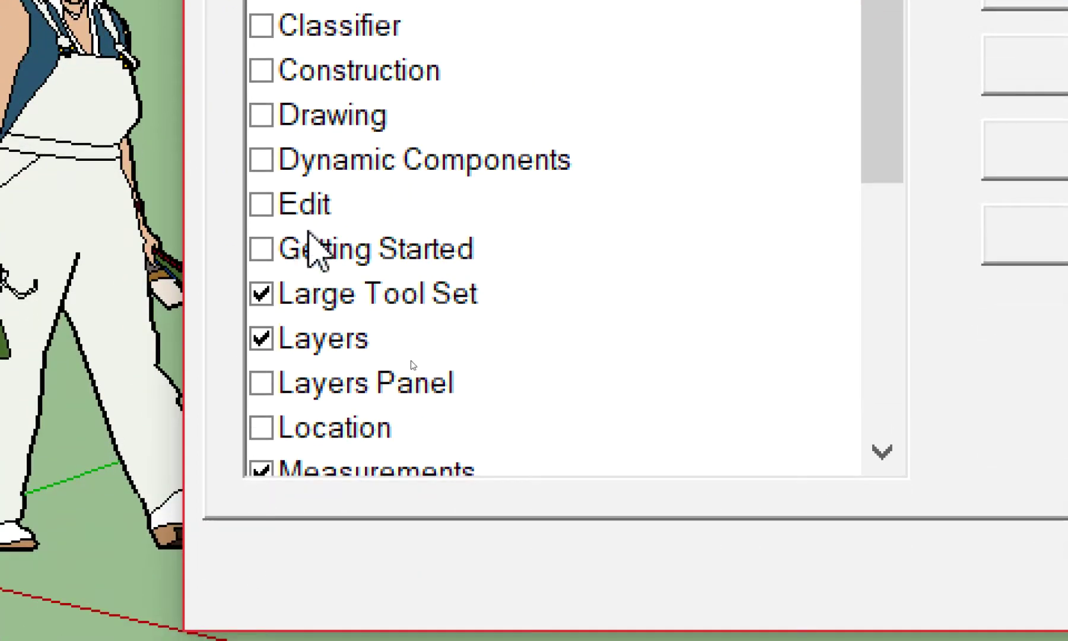
pyautogui.scroll(-1, 300, 273)
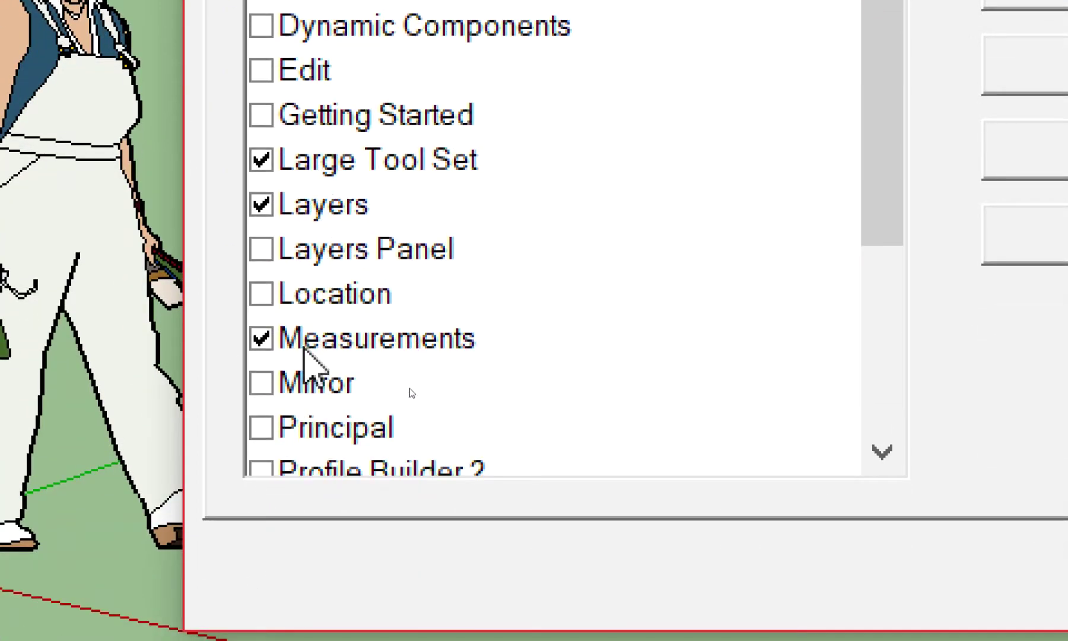
pyautogui.scroll(-2, 300, 356)
pyautogui.scroll(-1, 299, 361)
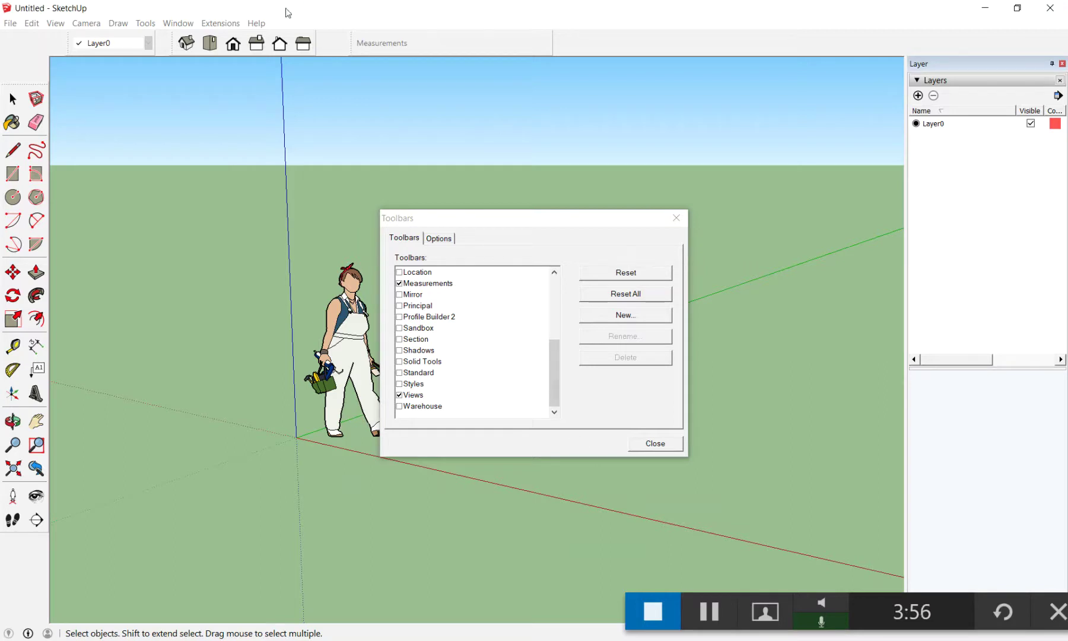
# Close the Toolbars dialog, restart SketchUp 2016 and start a new Untitled model.
pyautogui.click(658, 444)
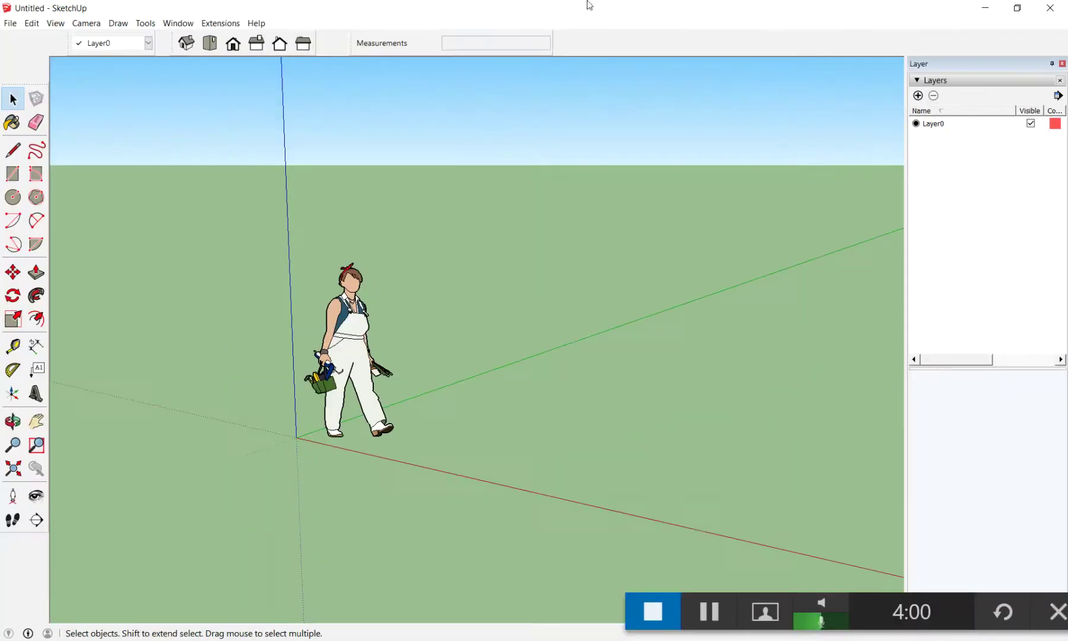
pyautogui.click(1049, 8)
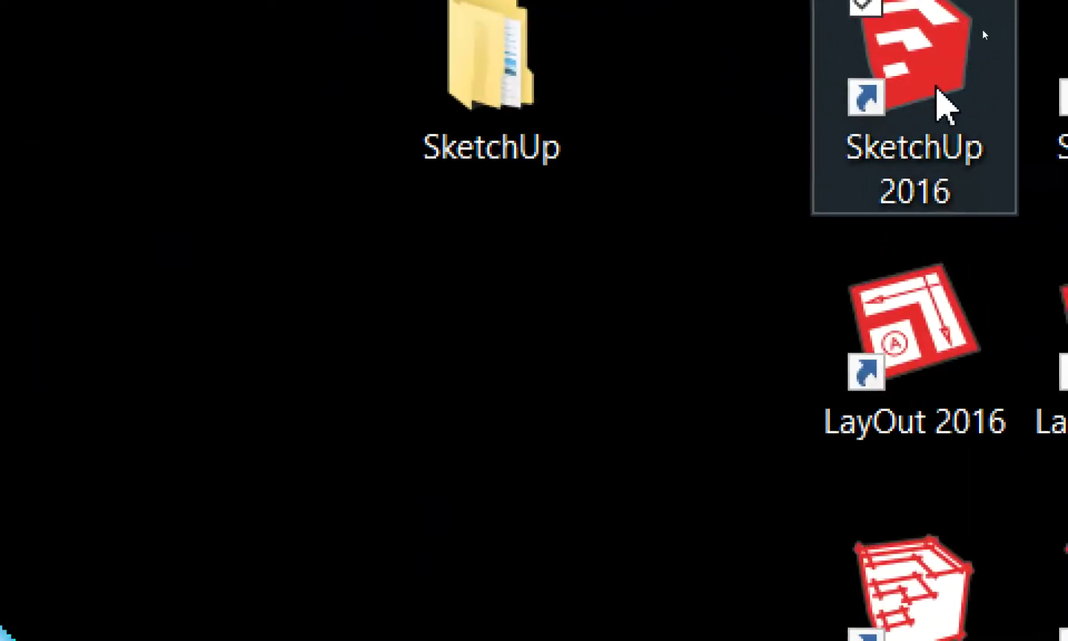
pyautogui.doubleClick(936, 85)
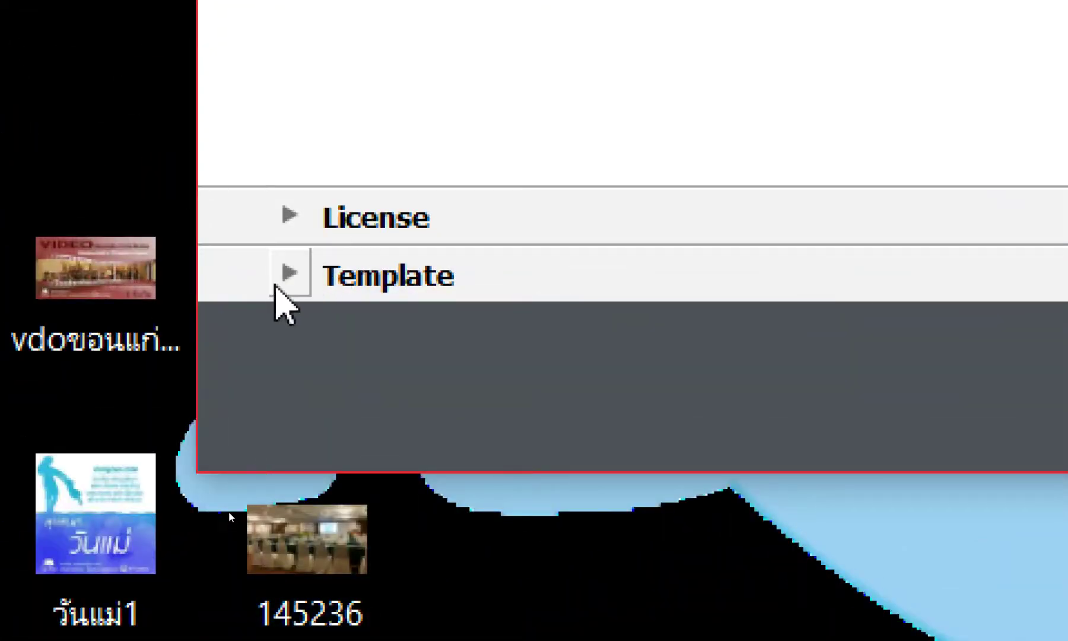
pyautogui.click(276, 280)
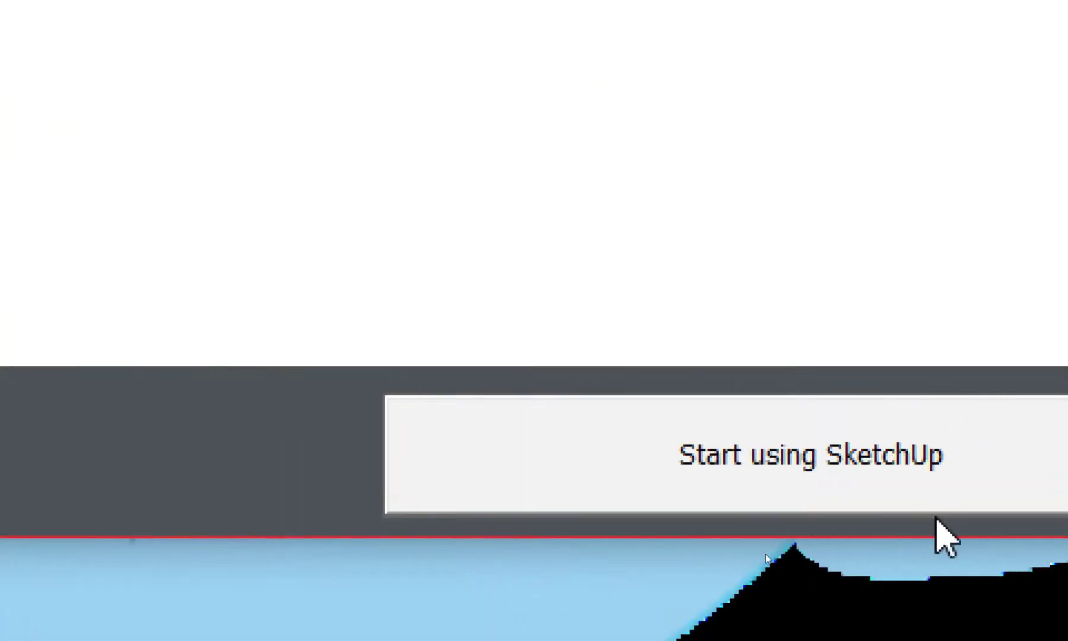
pyautogui.click(907, 480)
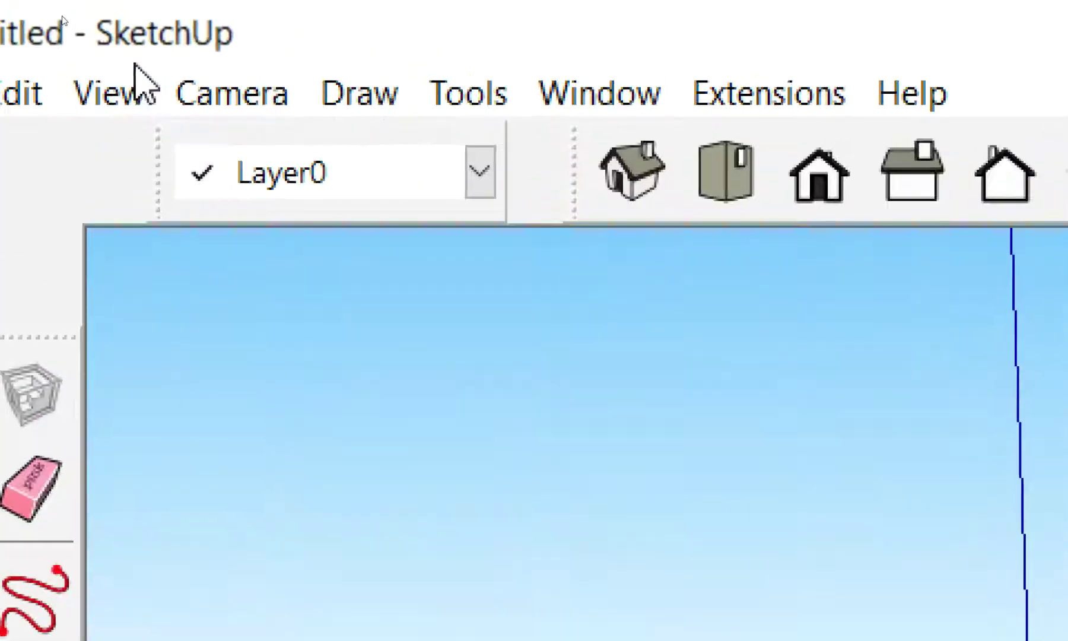
# Reopen the Toolbars list and verify Large Tool Set, Layers, Measurements and Views are ticked.
pyautogui.click(58, 24)
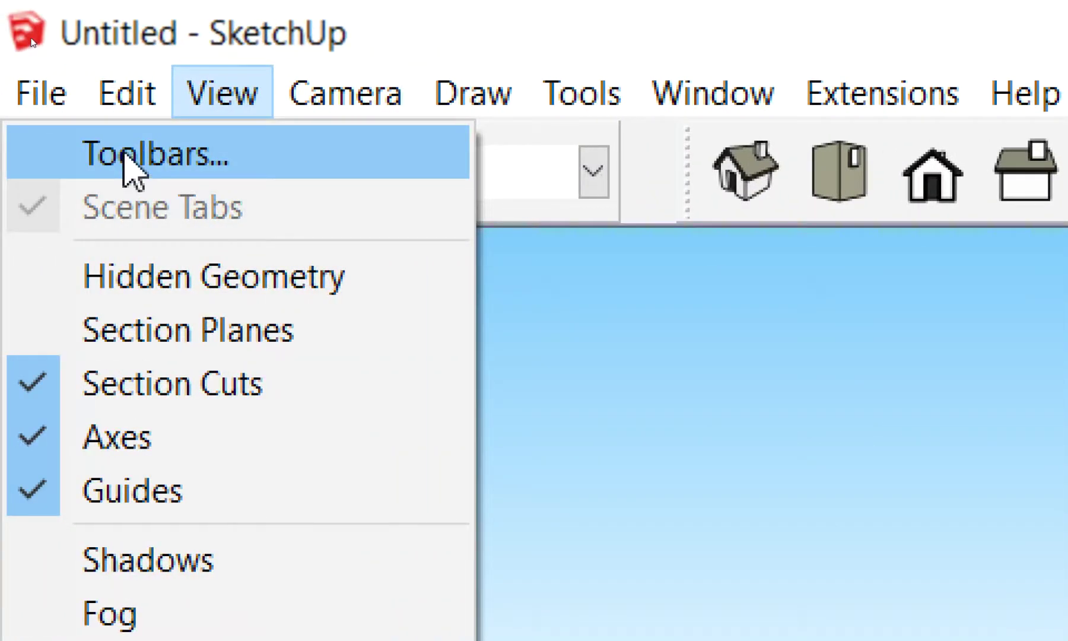
pyautogui.click(131, 170)
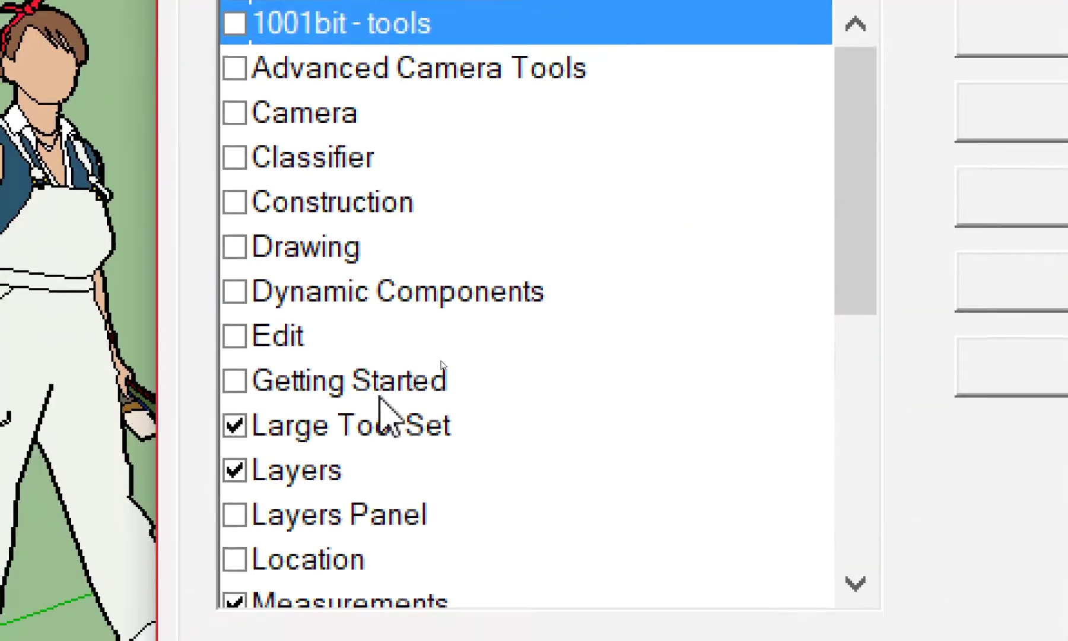
pyautogui.scroll(-2, 389, 195)
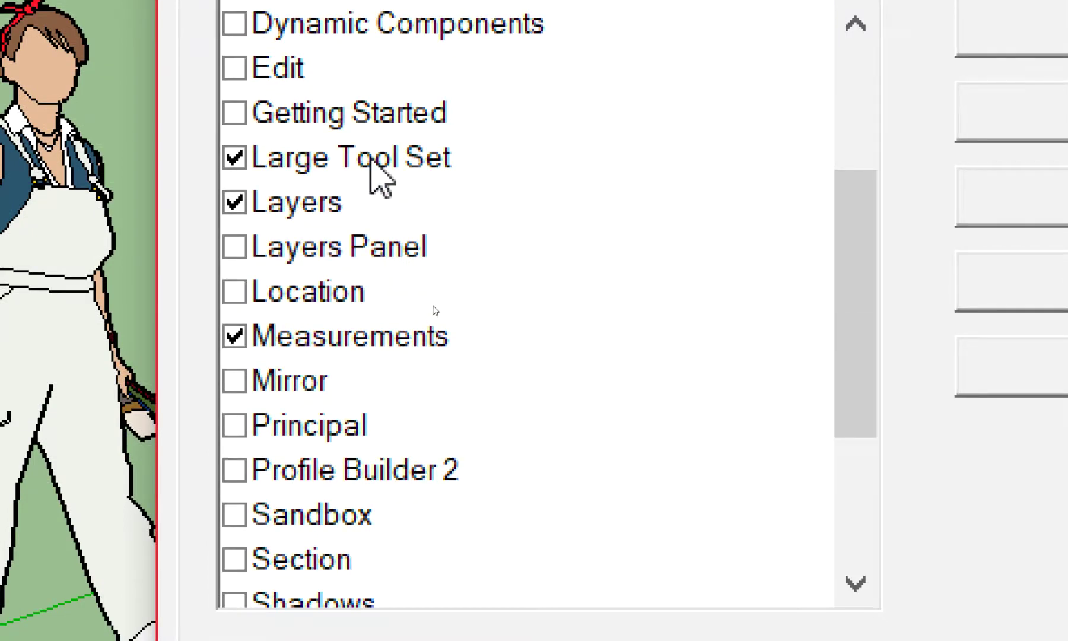
pyautogui.click(371, 157)
pyautogui.click(374, 205)
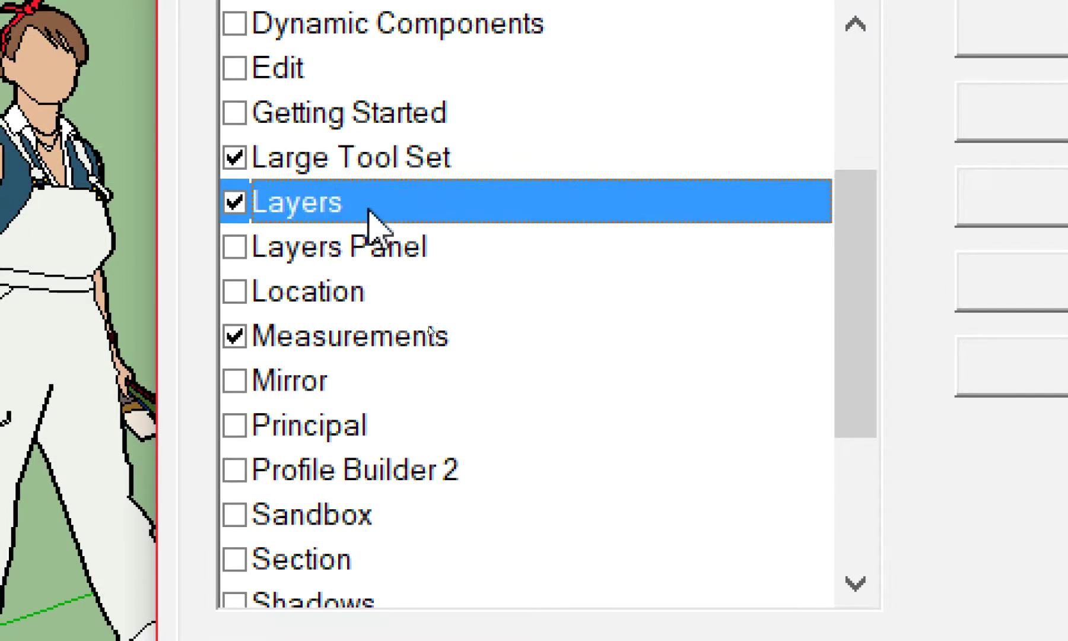
pyautogui.click(367, 336)
pyautogui.scroll(-2, 363, 379)
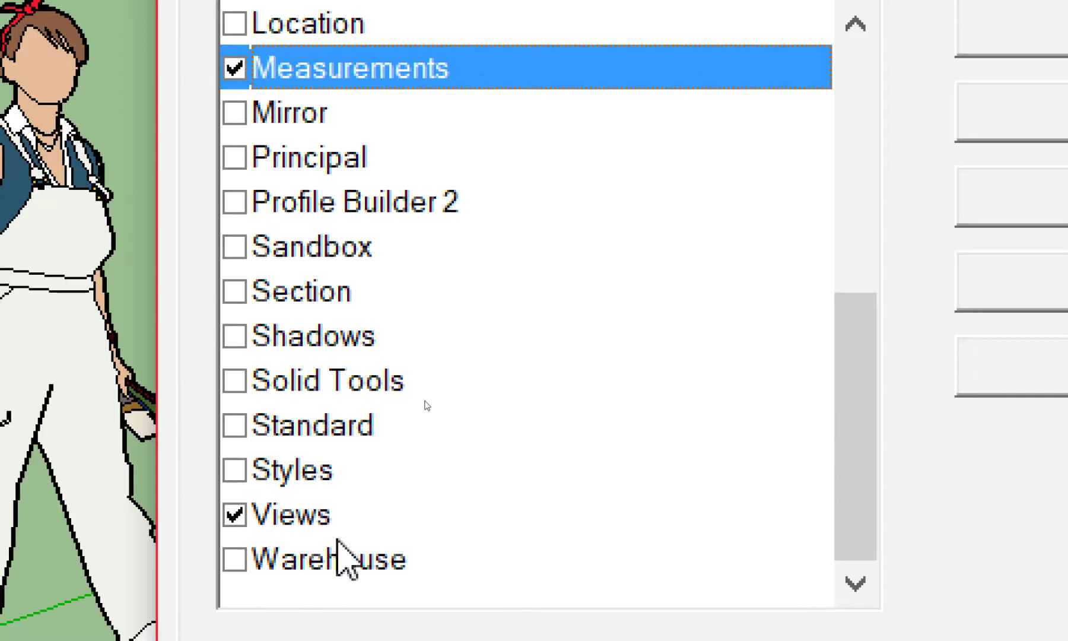
pyautogui.click(350, 554)
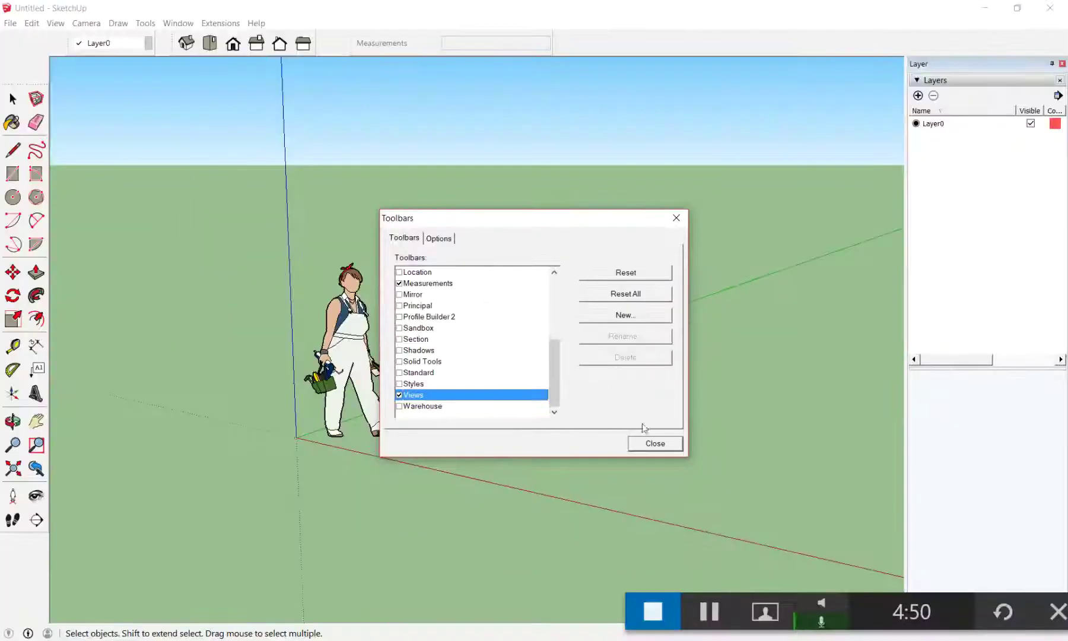
# Close the Toolbars dialog and dock the Measurements toolbar after the Views toolbar.
pyautogui.click(653, 443)
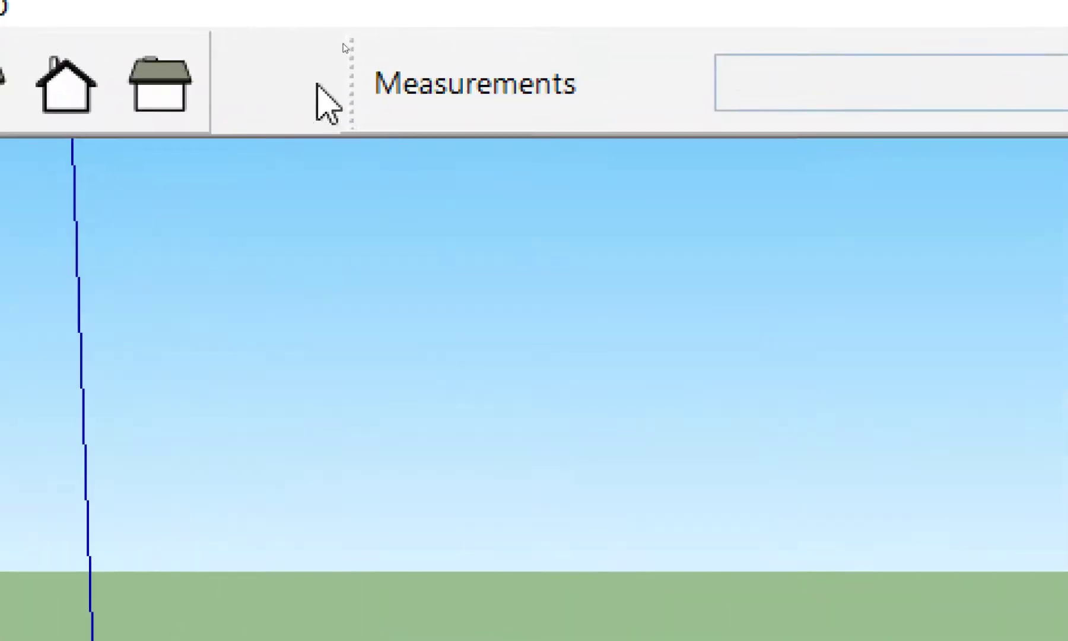
pyautogui.moveTo(347, 83)
pyautogui.mouseDown()
pyautogui.moveTo(424, 401)
pyautogui.moveTo(463, 116)
pyautogui.moveTo(669, 93)
pyautogui.mouseUp()
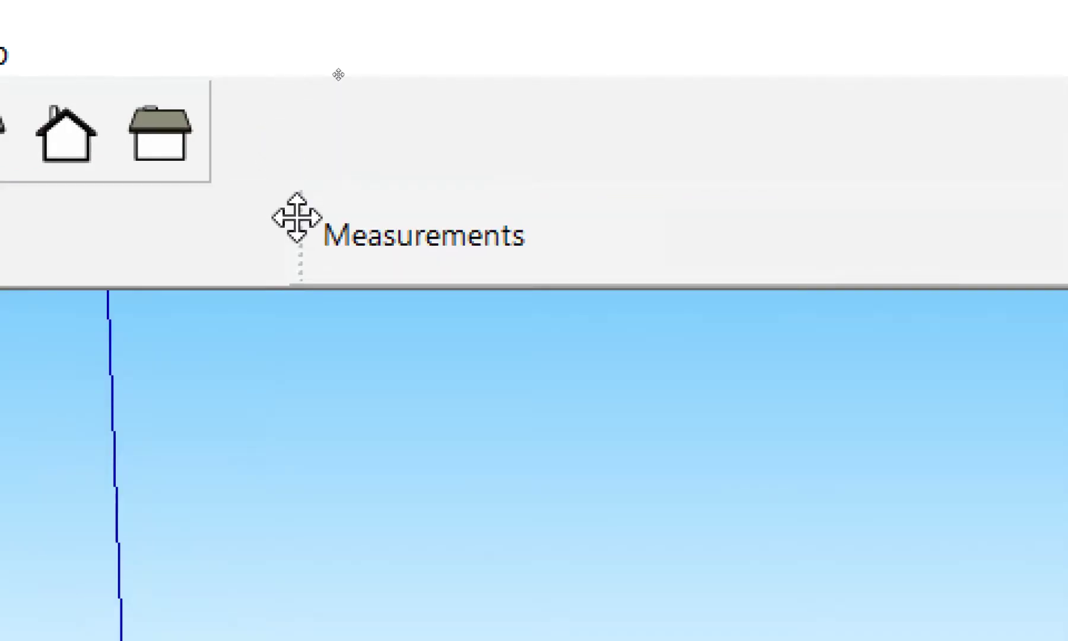
pyautogui.moveTo(279, 105)
pyautogui.mouseDown()
pyautogui.moveTo(655, 255)
pyautogui.moveTo(643, 358)
pyautogui.moveTo(682, 84)
pyautogui.mouseUp()
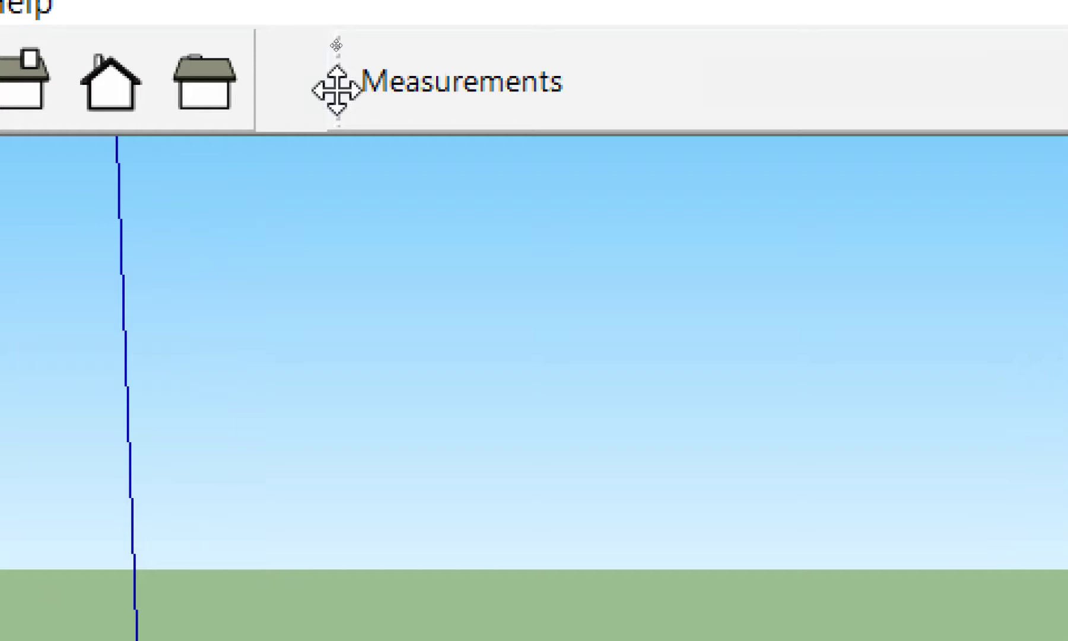
pyautogui.moveTo(336, 84)
pyautogui.mouseDown()
pyautogui.moveTo(564, 208)
pyautogui.moveTo(708, 83)
pyautogui.mouseUp()
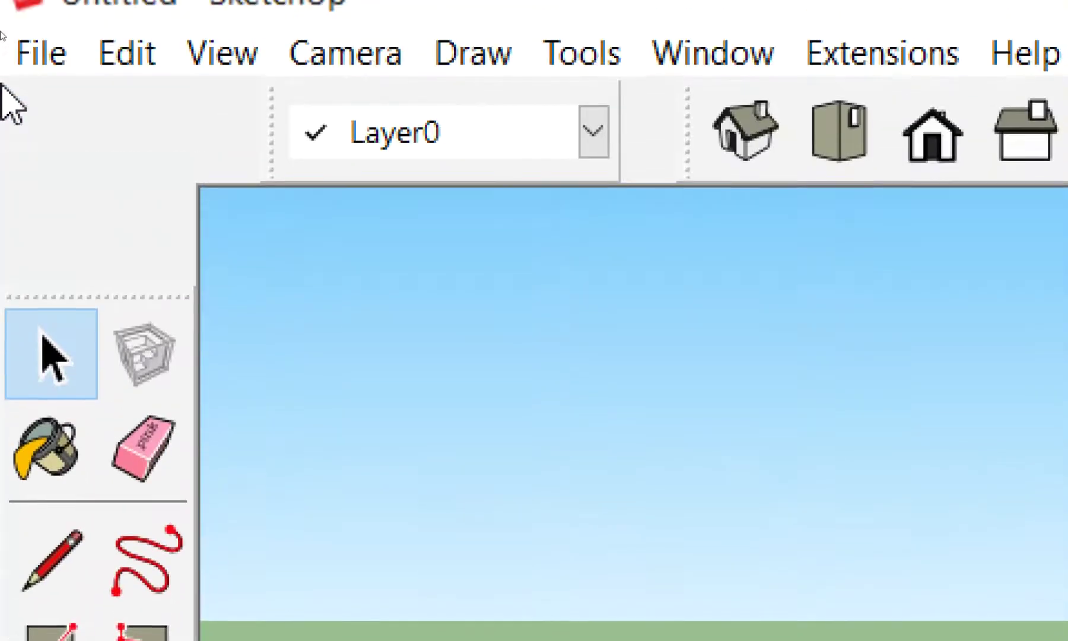
pyautogui.click(524, 188)
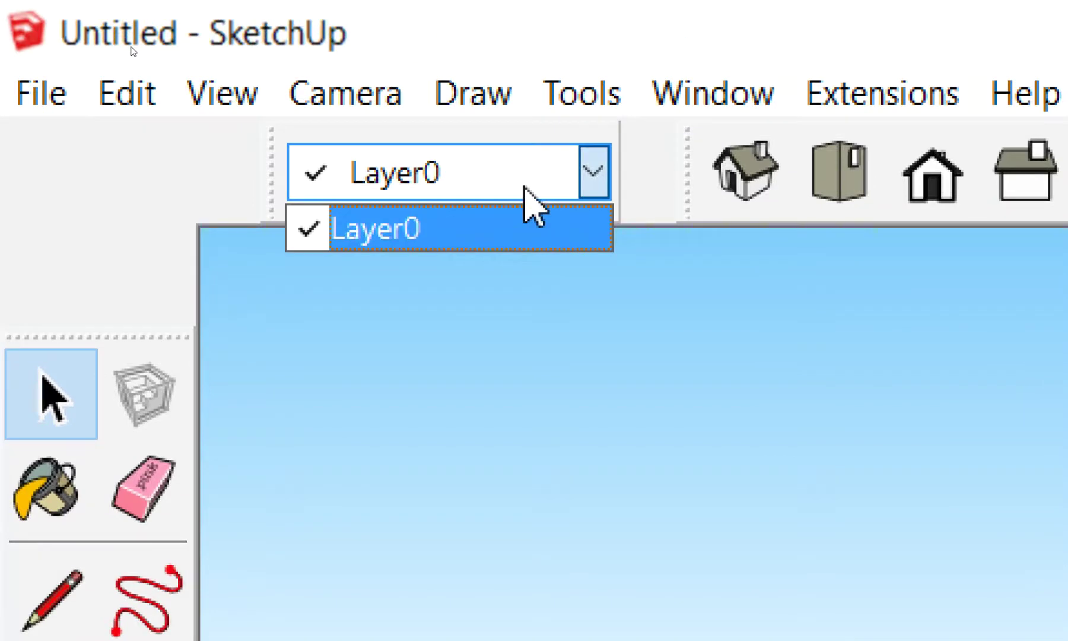
pyautogui.click(524, 188)
pyautogui.click(527, 189)
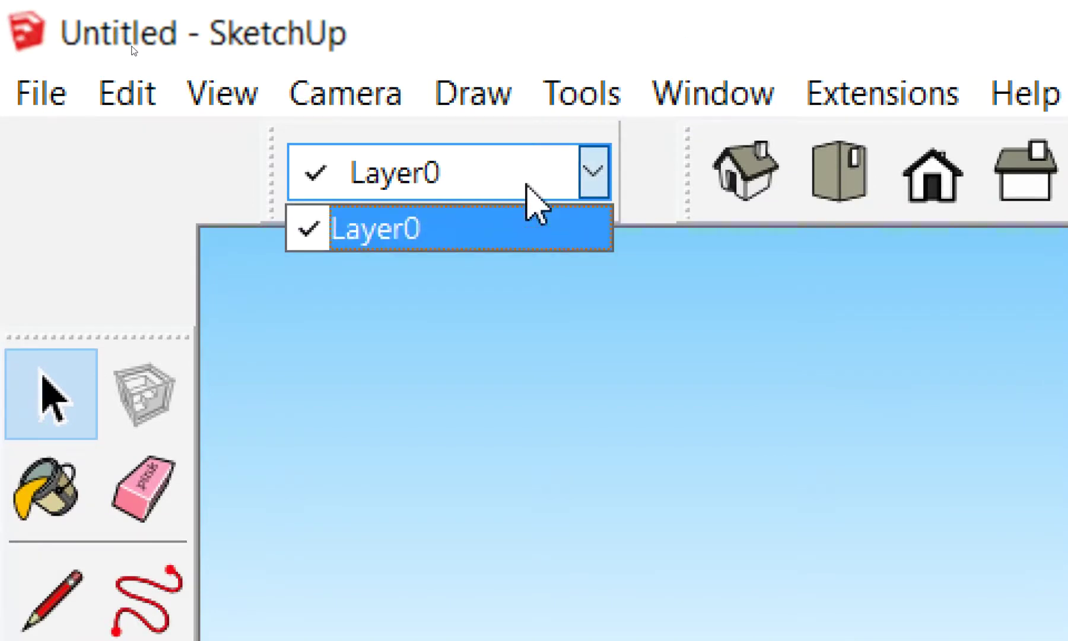
pyautogui.click(527, 189)
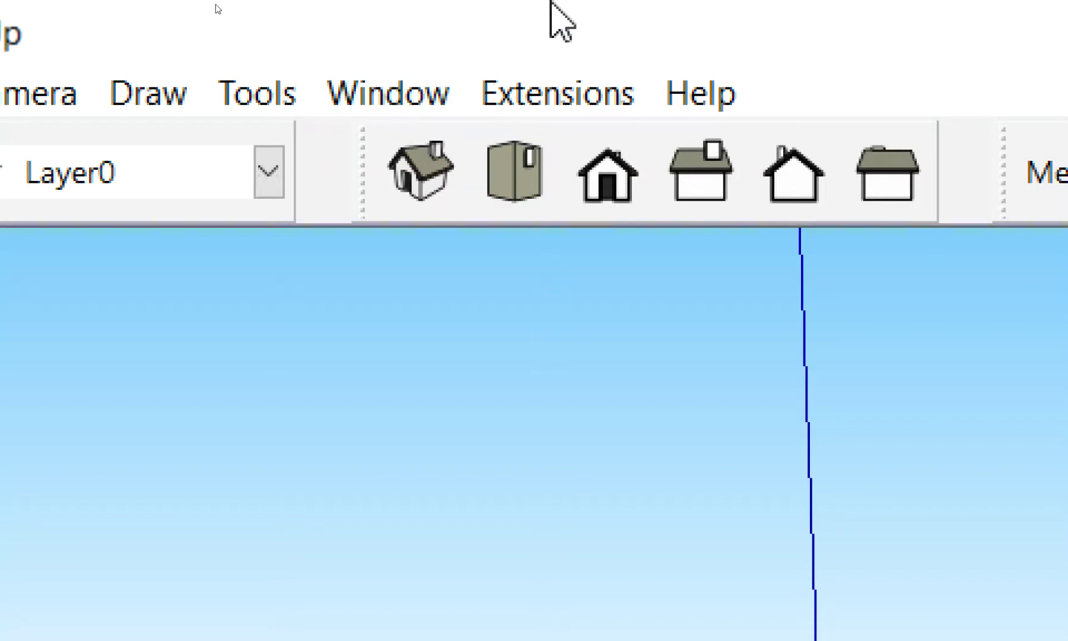
pyautogui.click(401, 104)
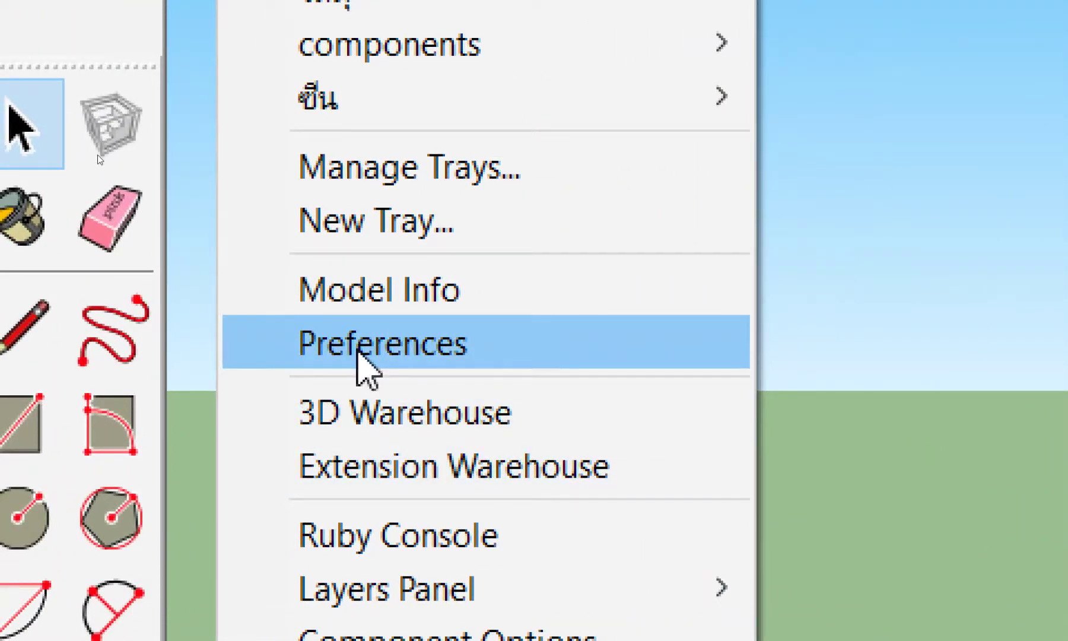
pyautogui.click(357, 351)
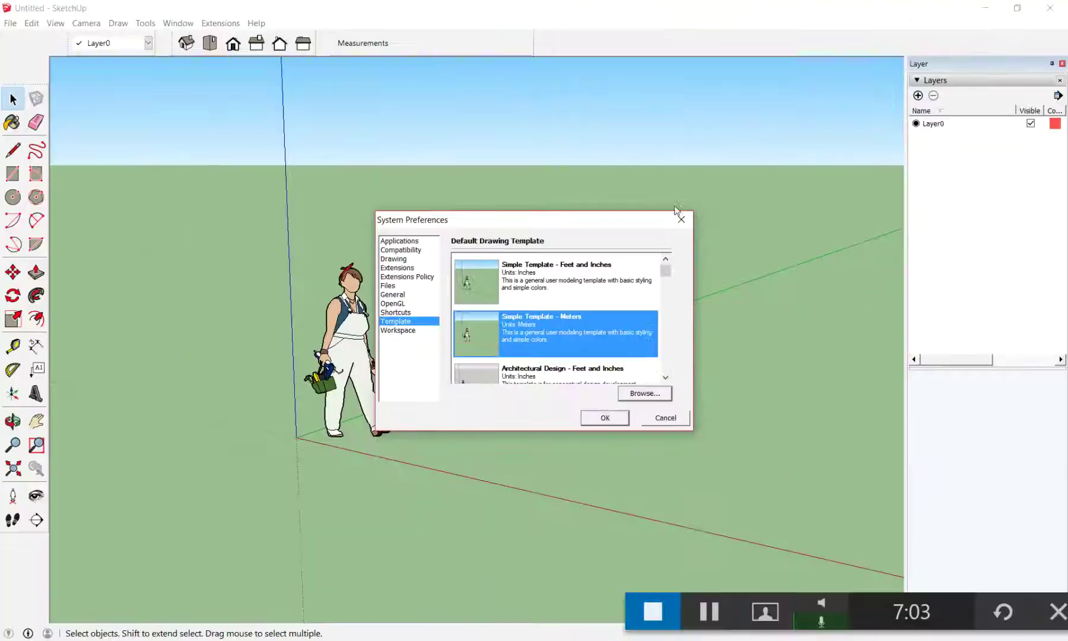
pyautogui.click(681, 219)
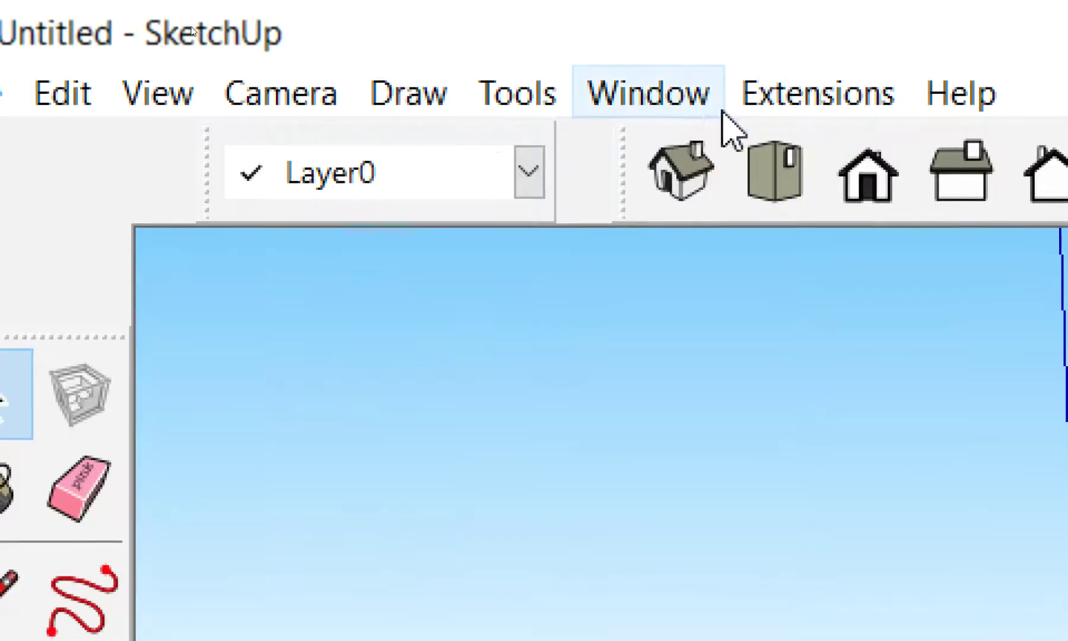
pyautogui.click(688, 98)
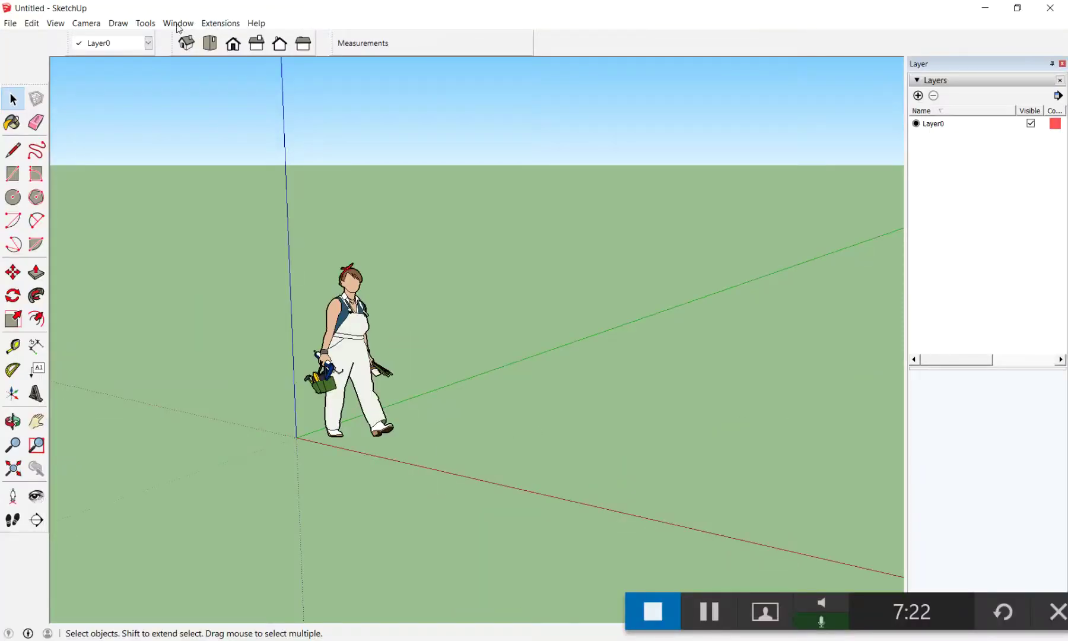
# Reset all keyboard shortcuts to defaults in Preferences > Shortcuts and confirm with OK.
pyautogui.click(178, 23)
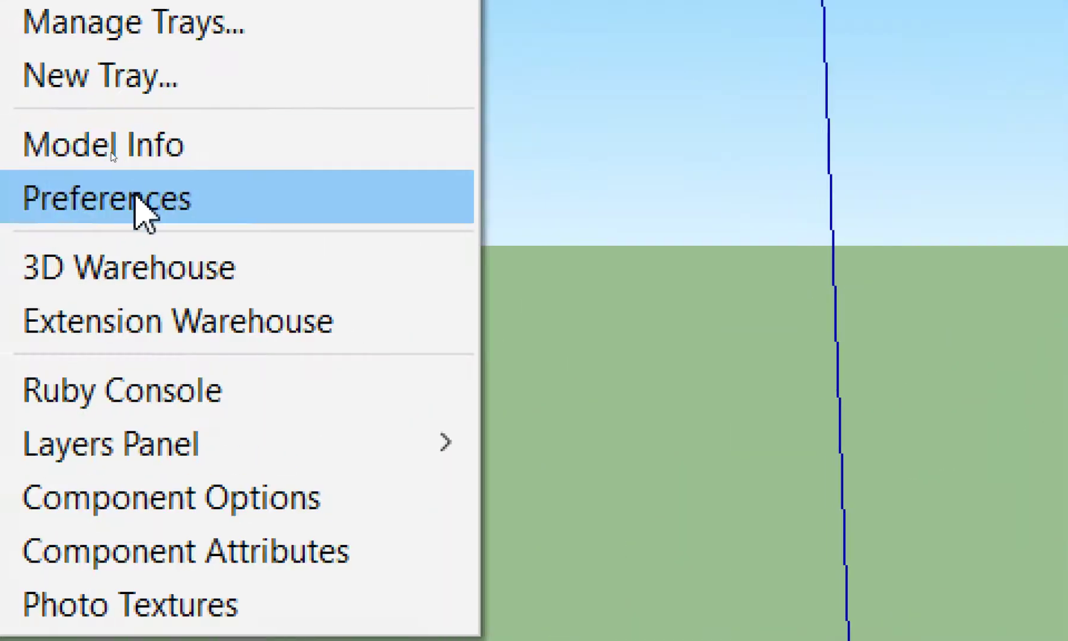
pyautogui.click(128, 185)
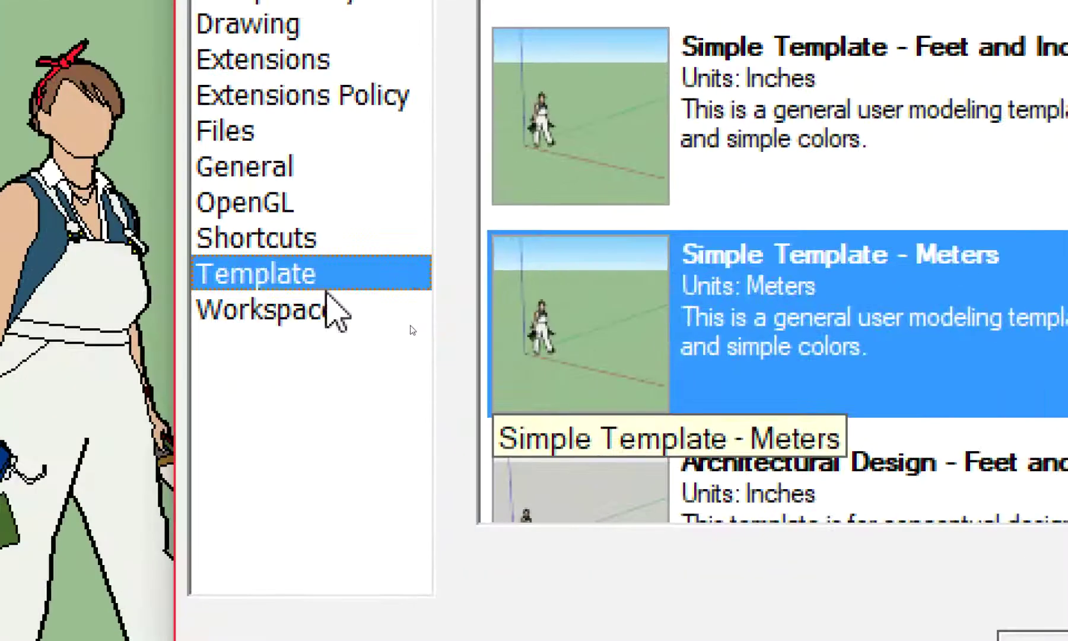
pyautogui.click(326, 238)
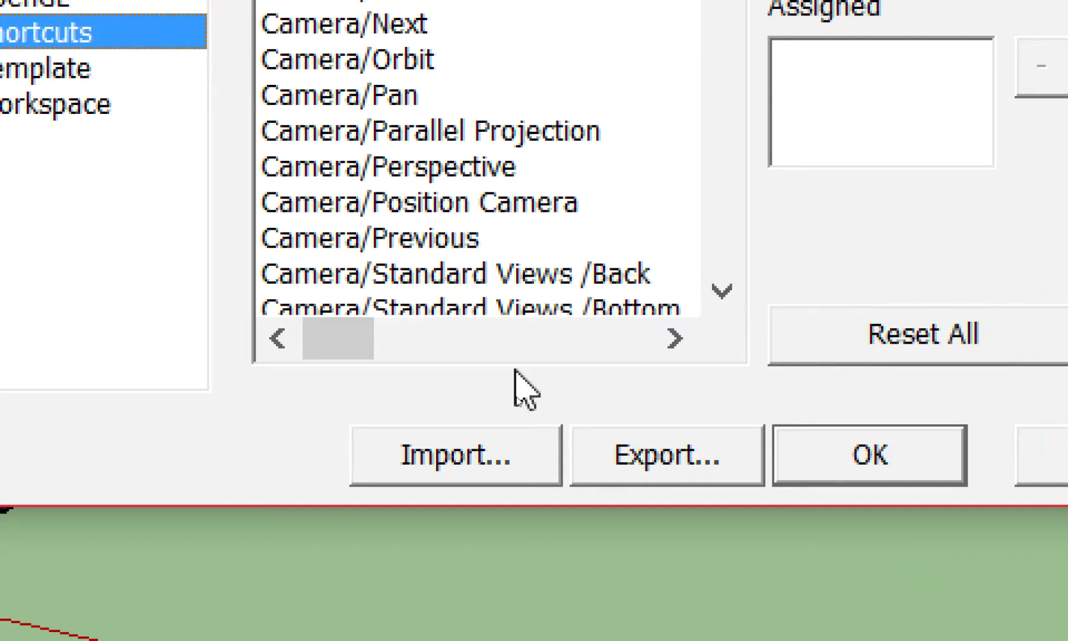
pyautogui.click(819, 344)
pyautogui.click(819, 344)
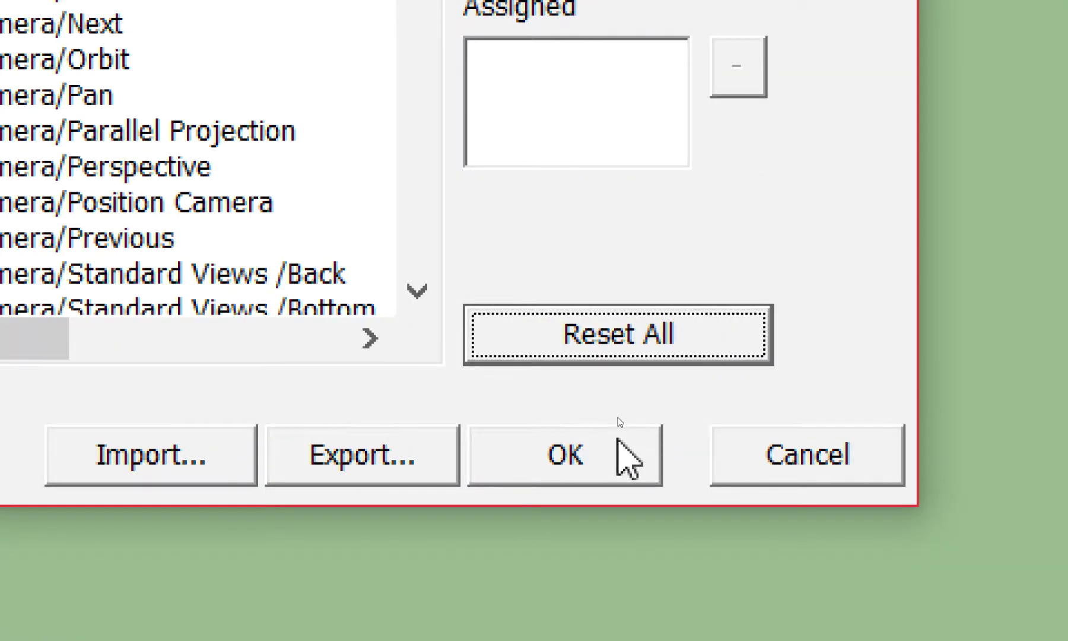
pyautogui.click(623, 451)
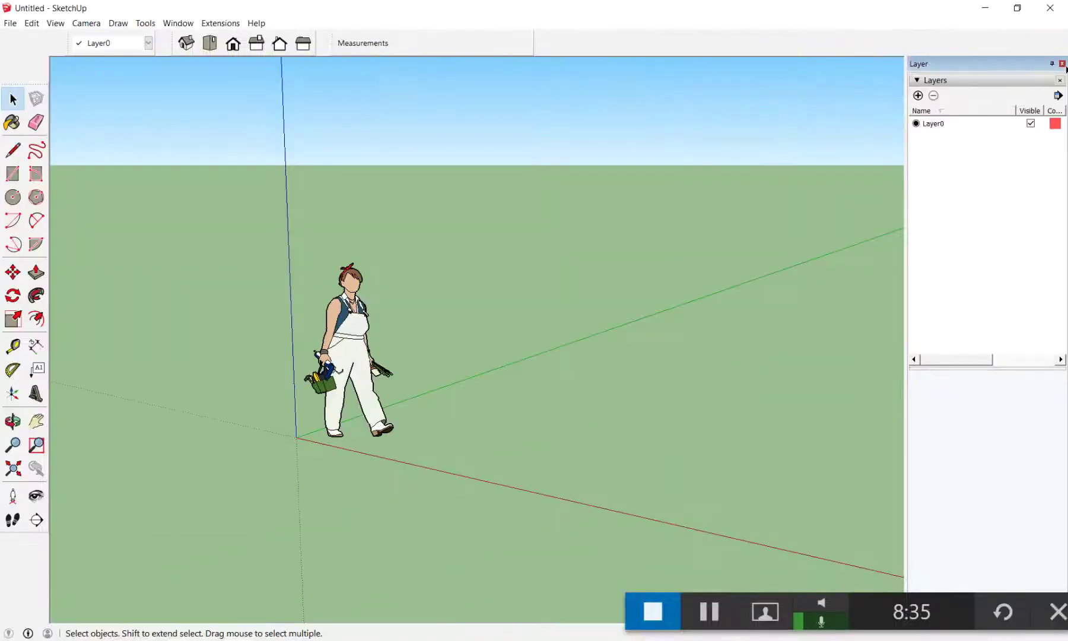
# Close the Layers tray and zoom the view of the scale figure.
pyautogui.click(1062, 64)
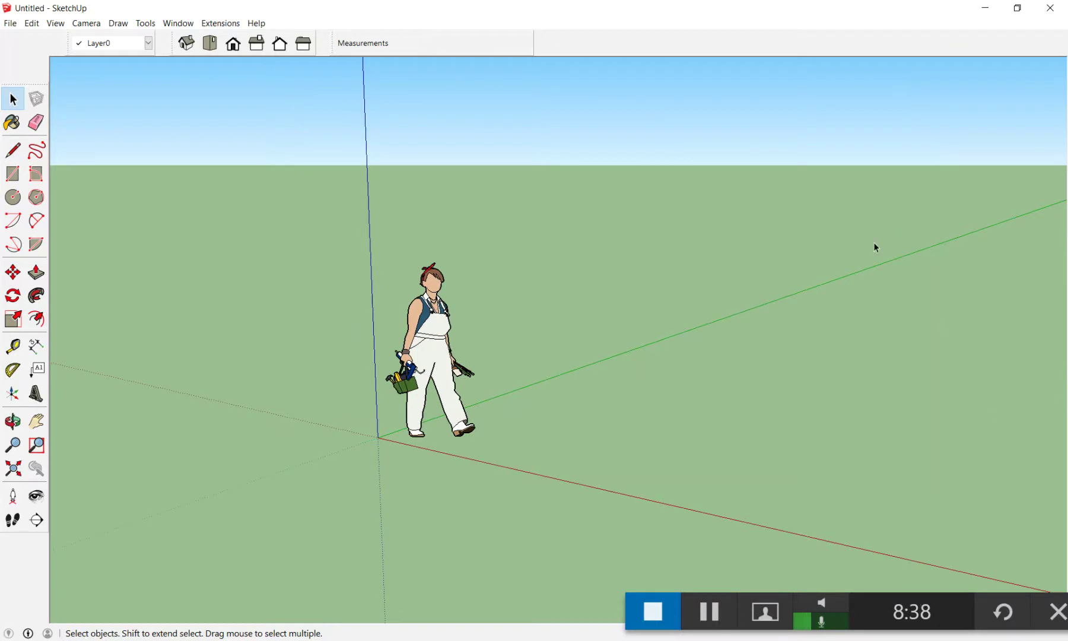
pyautogui.scroll(-2, 873, 242)
pyautogui.scroll(1, 806, 341)
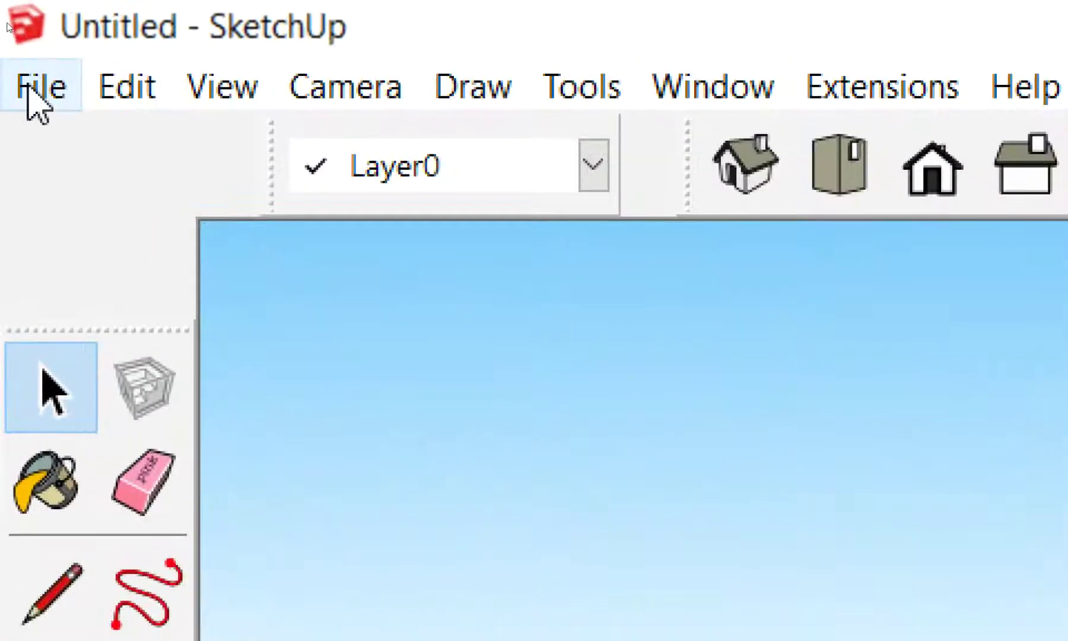
pyautogui.click(18, 77)
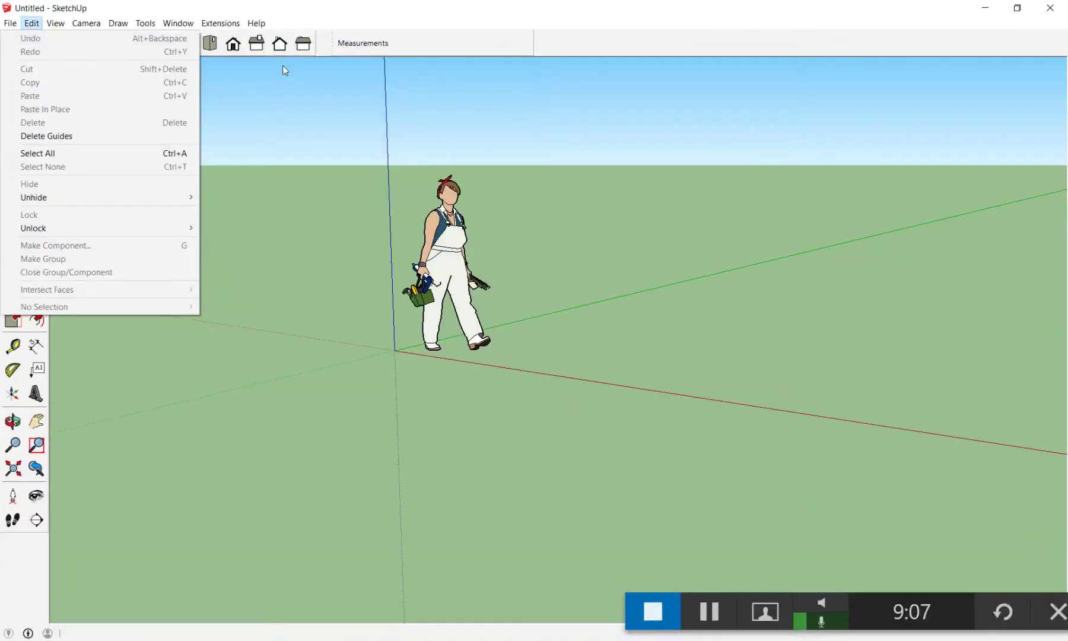
# Bring up the Open dialog from the File menu to load an existing model.
pyautogui.click(312, 134)
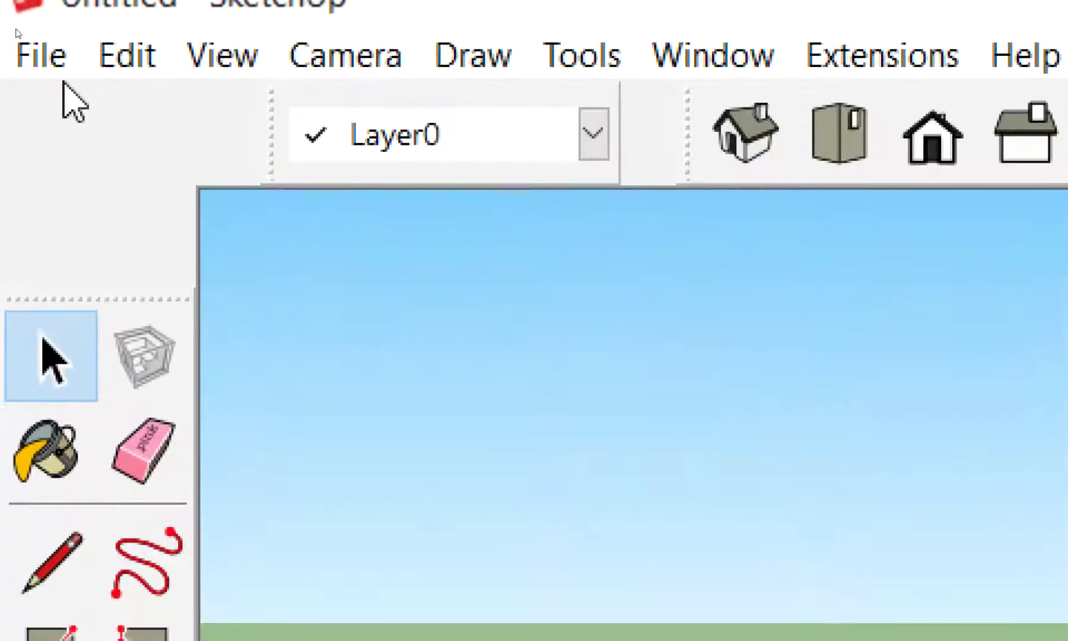
pyautogui.click(18, 33)
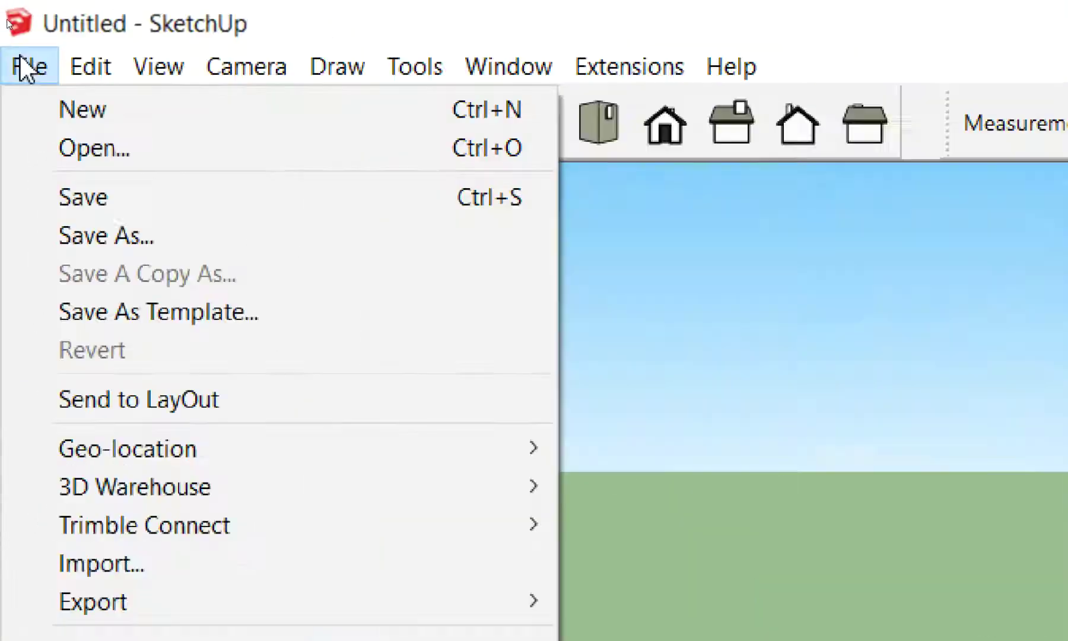
pyautogui.click(8, 22)
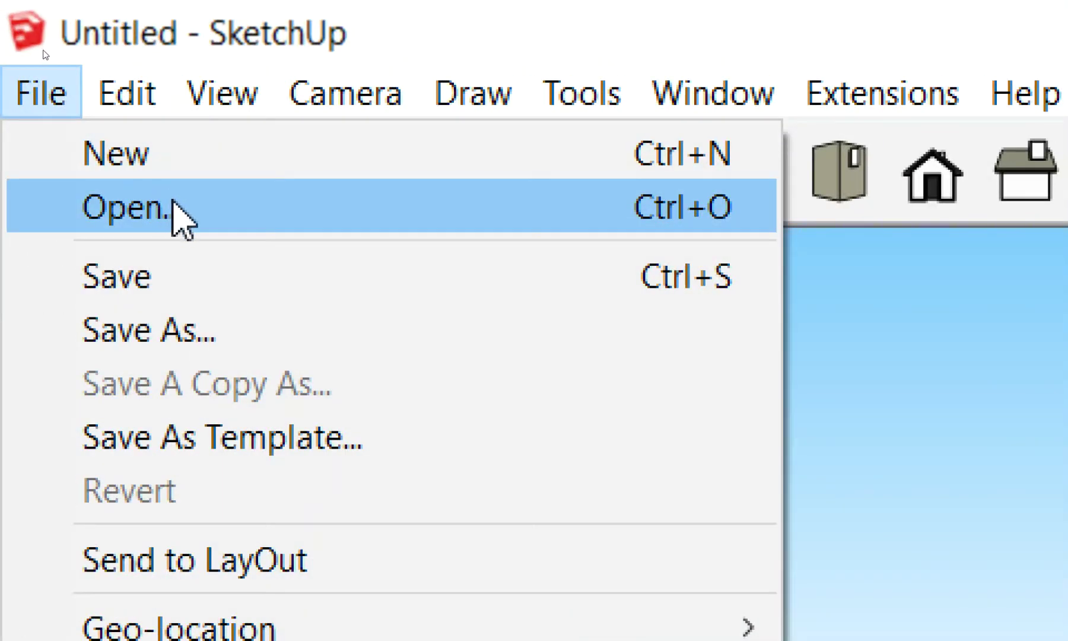
pyautogui.click(176, 208)
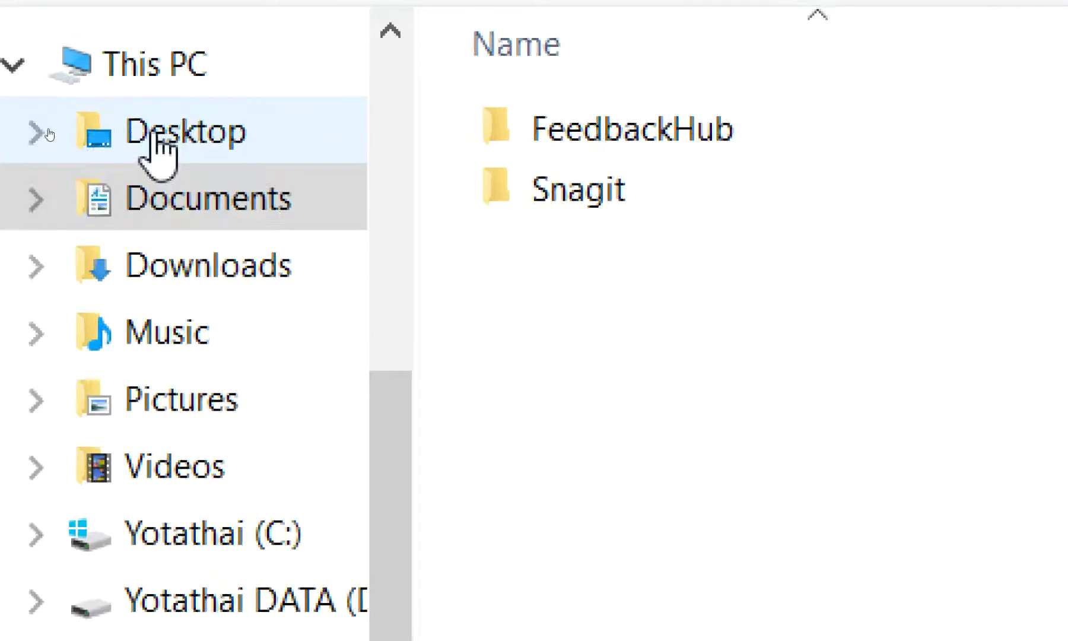
# Browse to the Desktop's Work Shop folder, select building1, then close the dialog unopened.
pyautogui.click(49, 131)
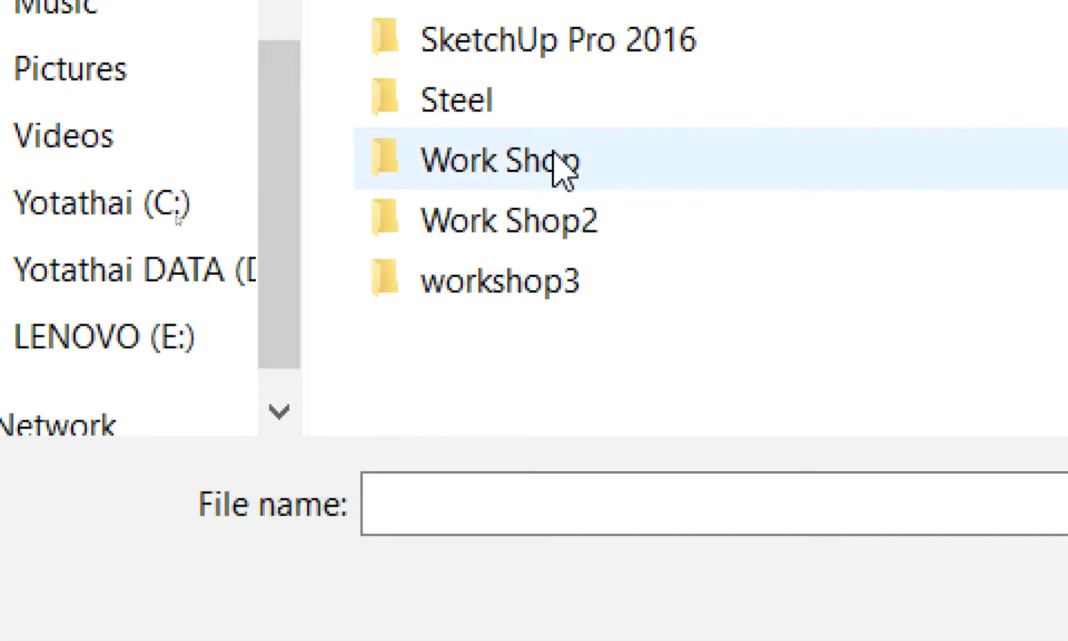
pyautogui.click(553, 153)
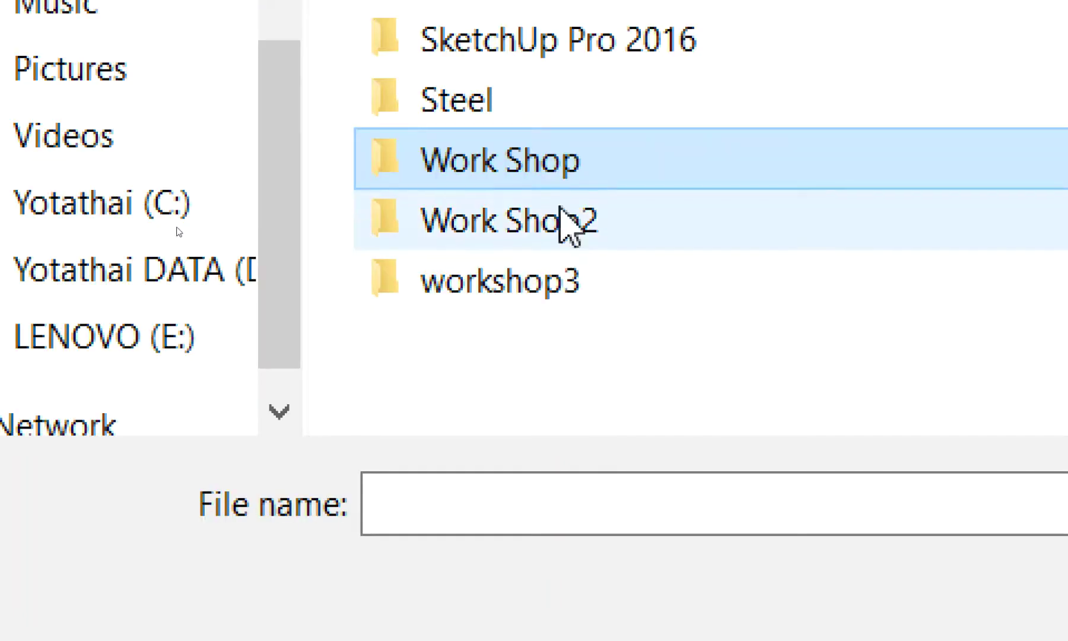
pyautogui.doubleClick(548, 172)
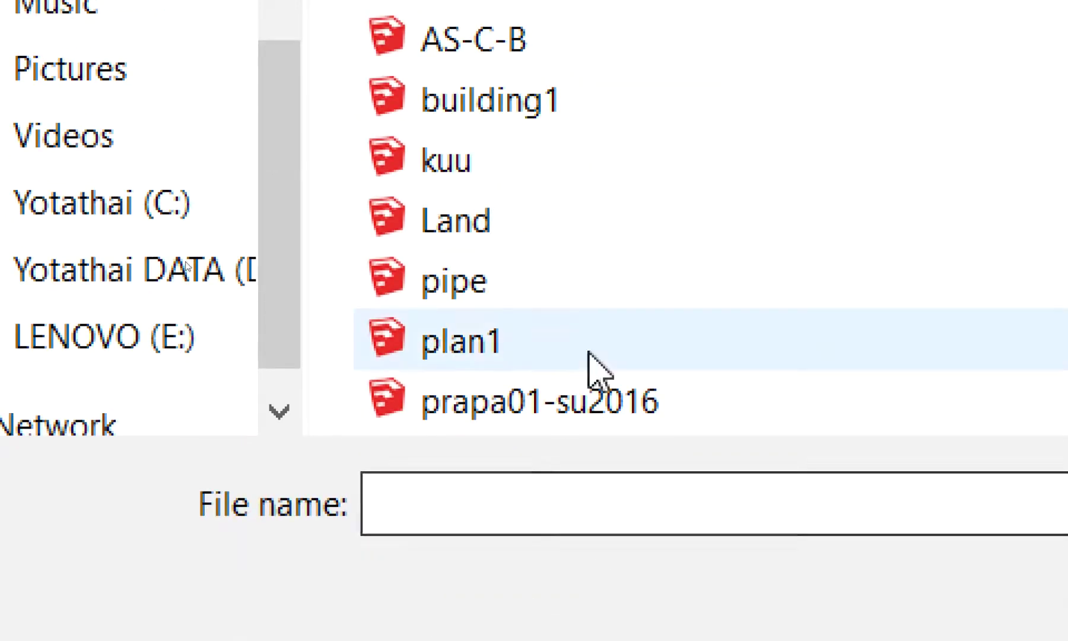
pyautogui.scroll(-1, 593, 350)
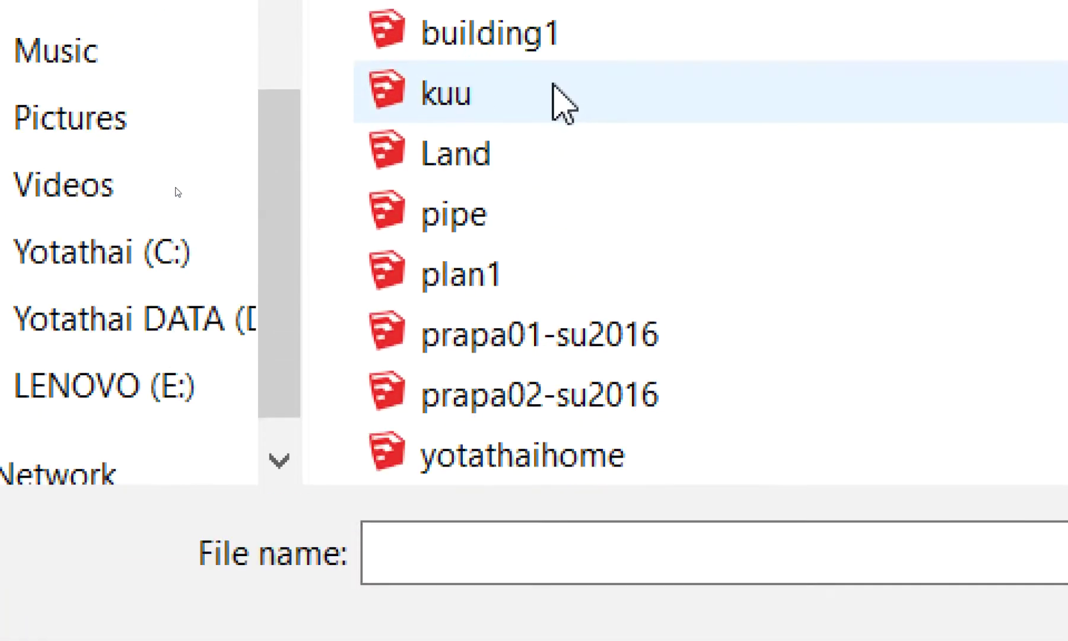
pyautogui.scroll(1, 552, 89)
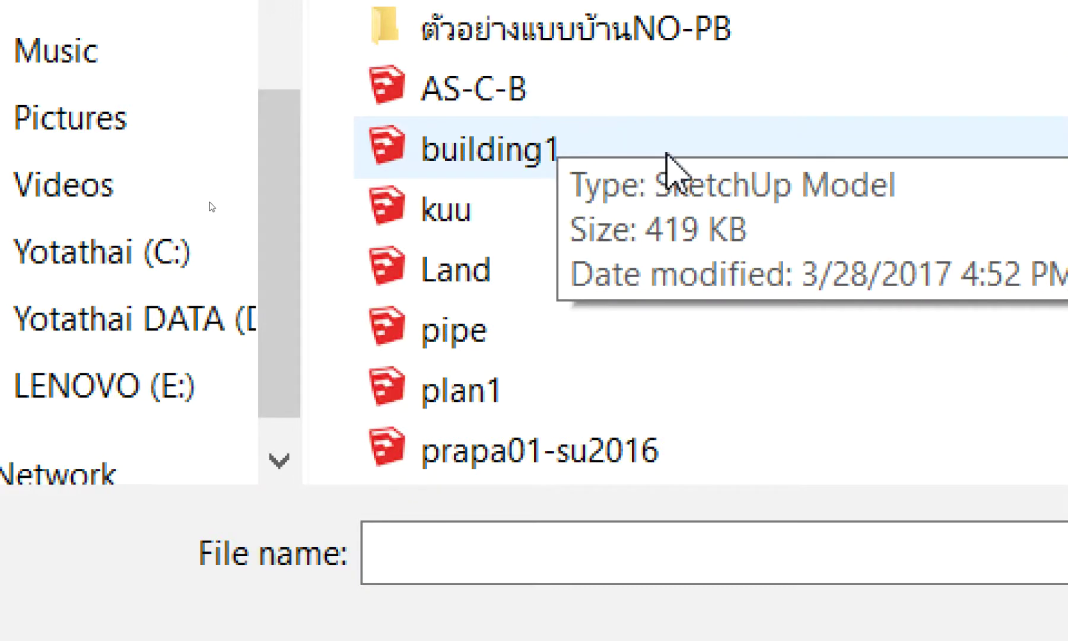
pyautogui.click(708, 133)
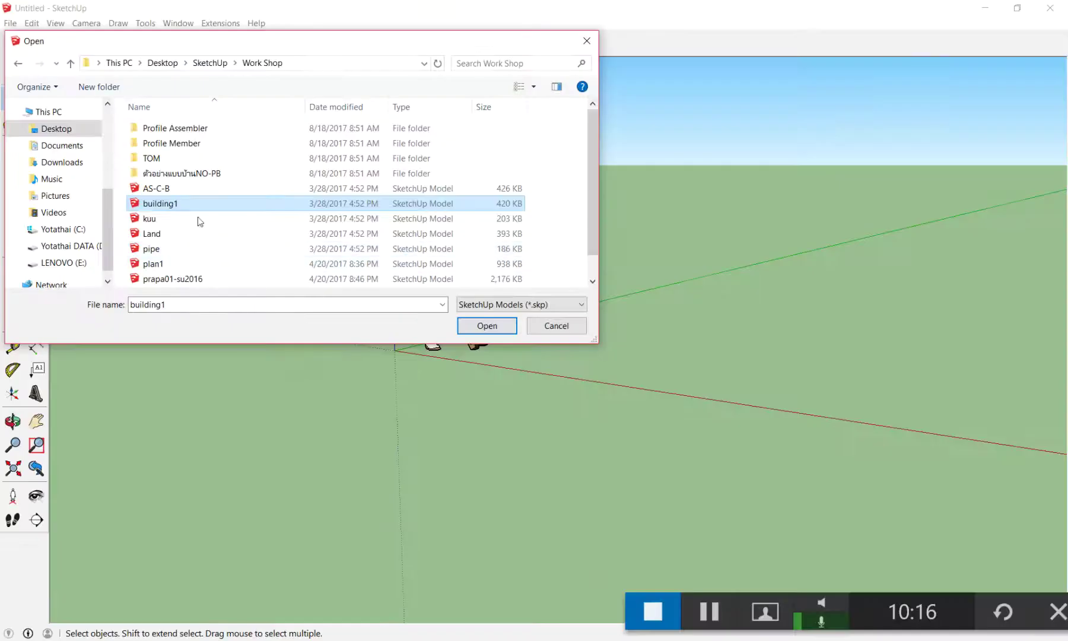
pyautogui.click(586, 40)
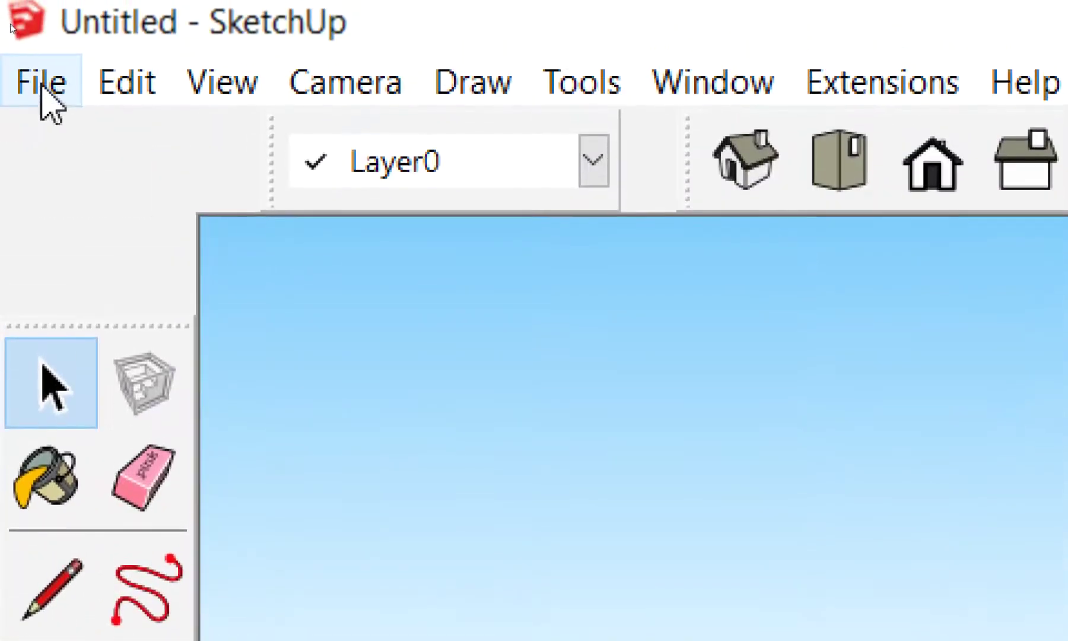
# Open the building1 model from Desktop > SketchUp > Work Shop.
pyautogui.click(42, 86)
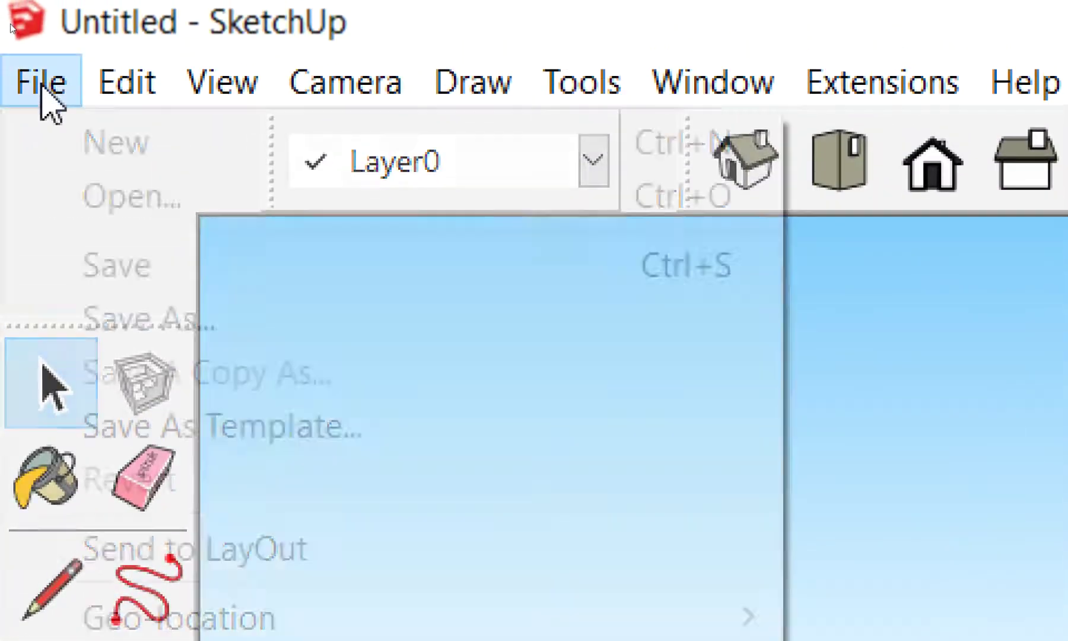
pyautogui.click(205, 196)
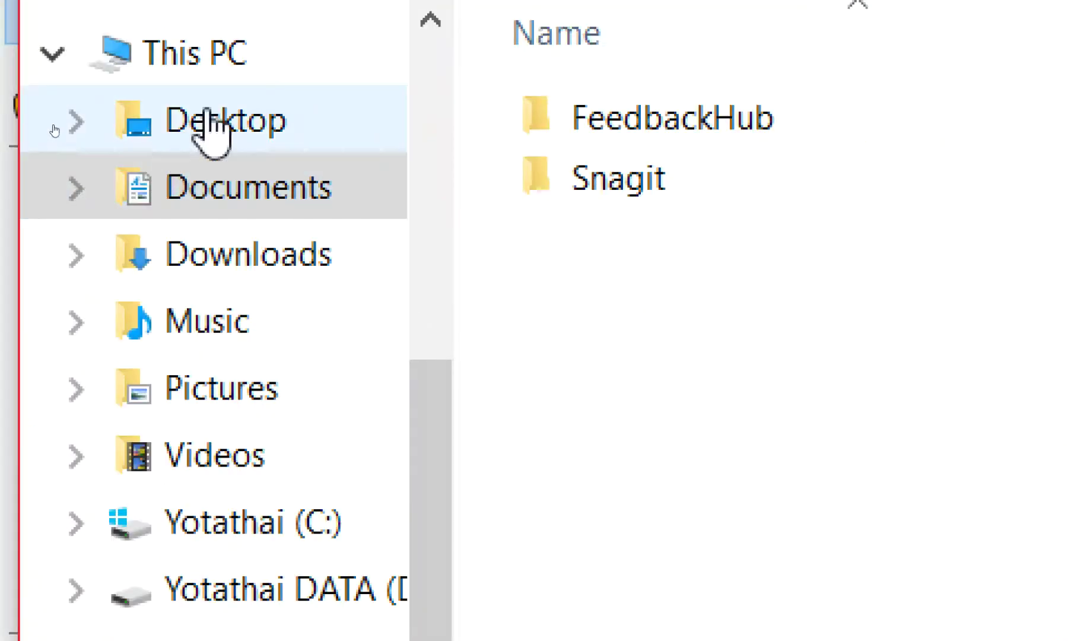
pyautogui.click(231, 119)
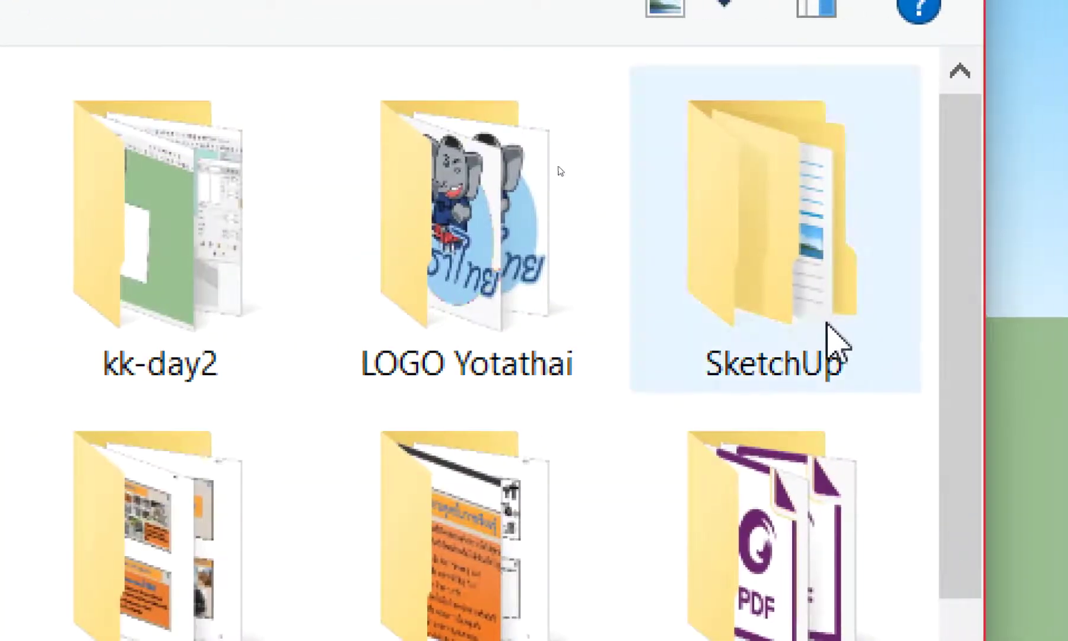
pyautogui.doubleClick(824, 328)
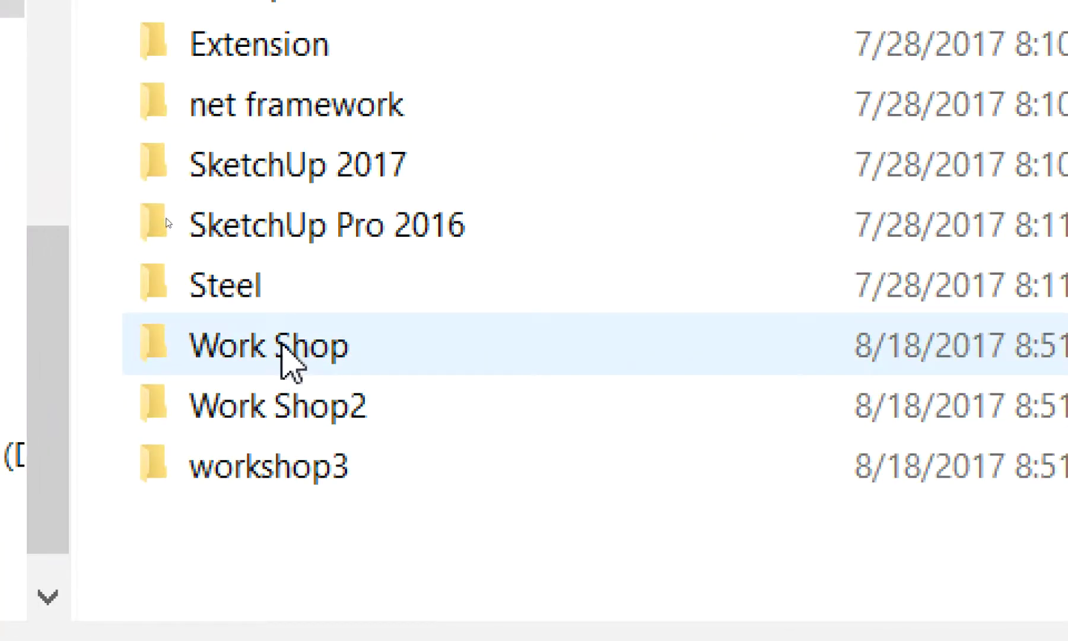
pyautogui.moveTo(268, 345)
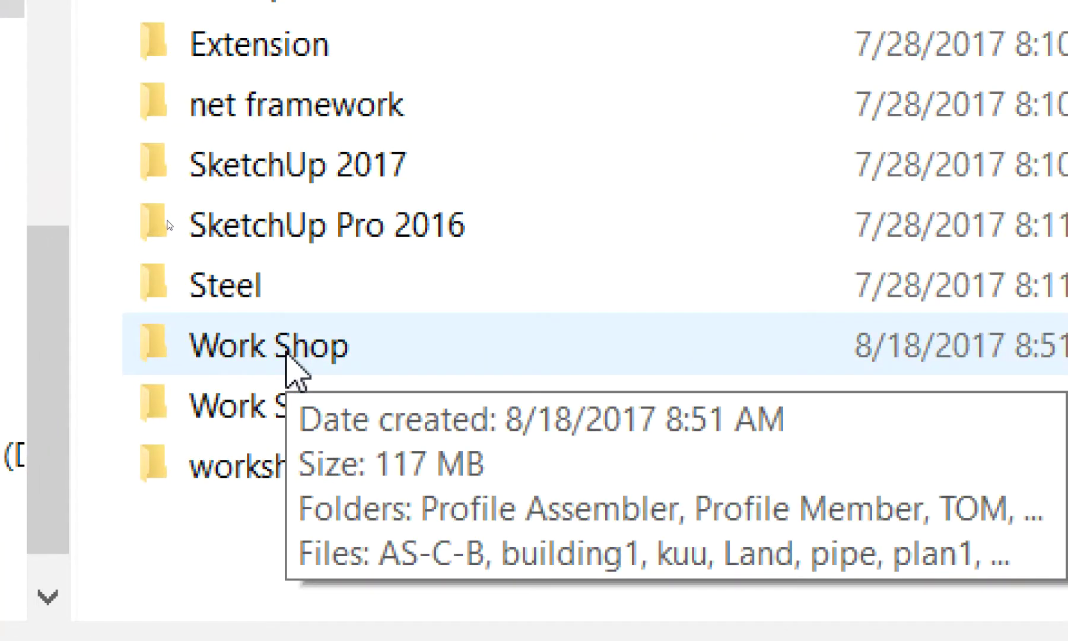
pyautogui.doubleClick(285, 359)
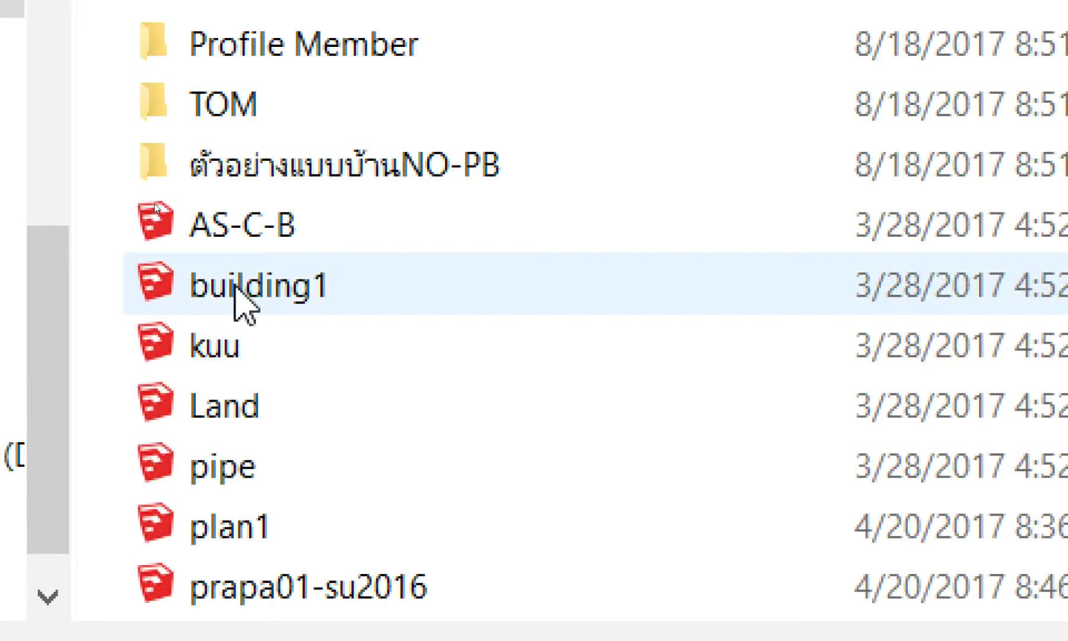
pyautogui.doubleClick(237, 288)
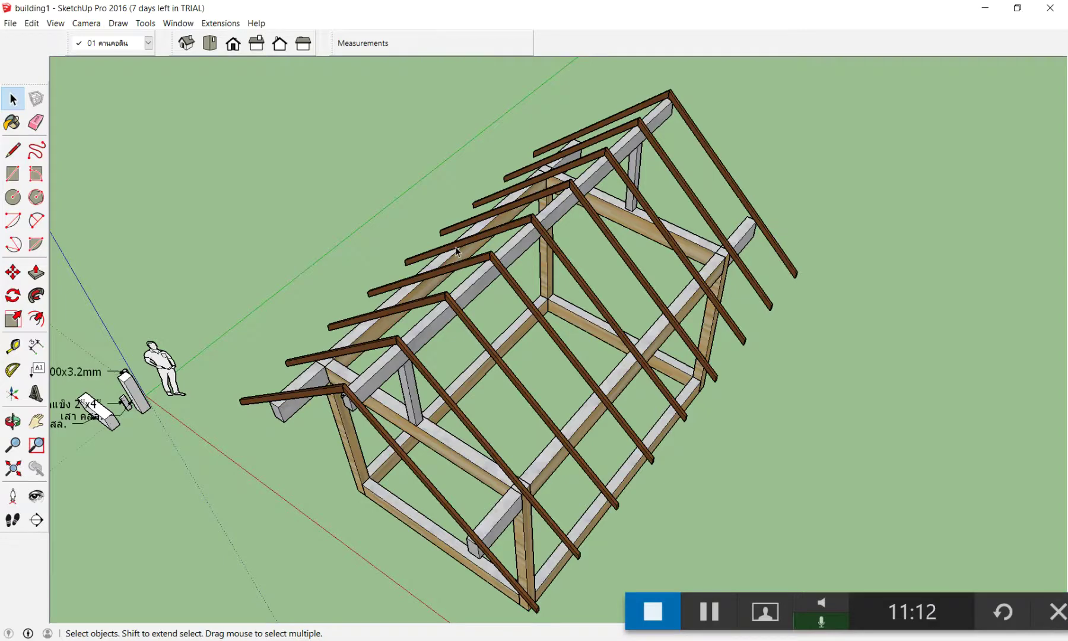
# Zoom in and out with the wheel until the rafters, beams and posts fill the viewport.
pyautogui.scroll(-2, 520, 246)
pyautogui.scroll(1, 525, 281)
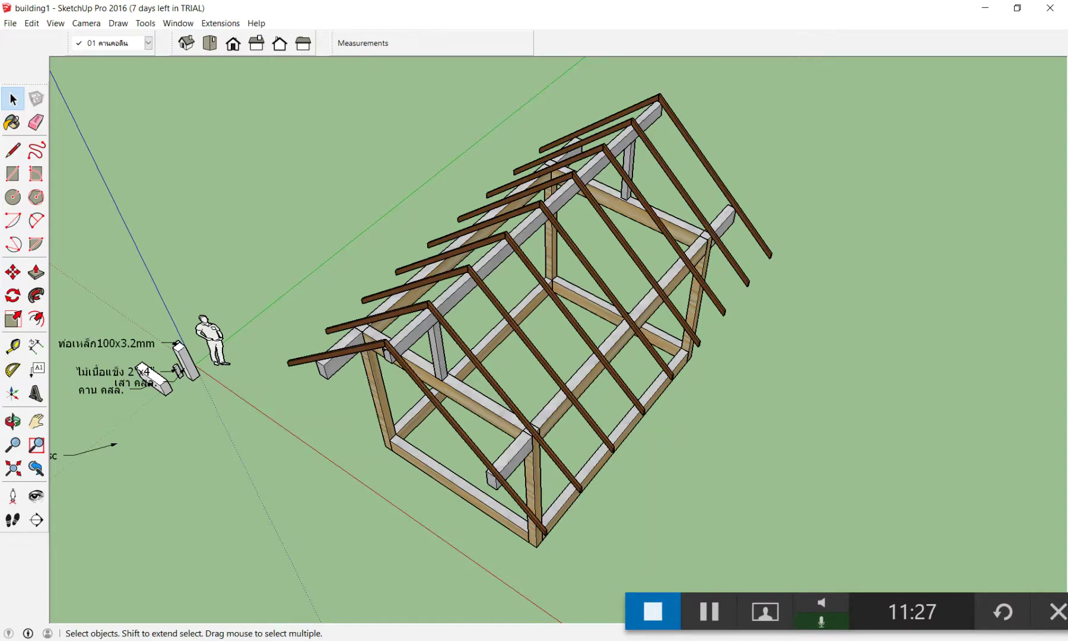
pyautogui.scroll(-3, 355, 267)
pyautogui.scroll(5, 534, 237)
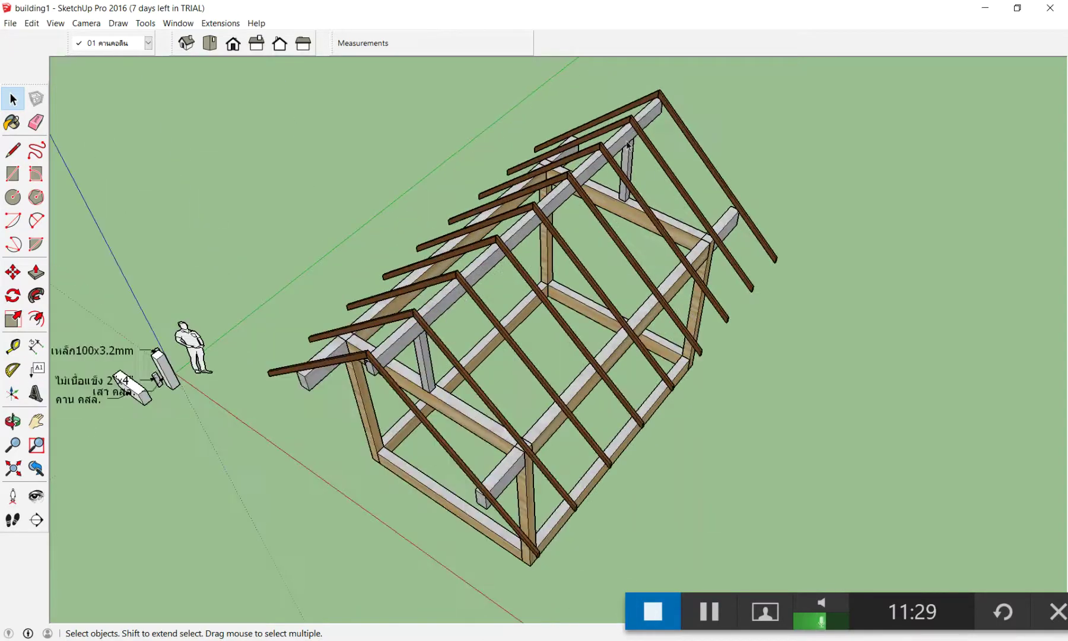
pyautogui.scroll(2, 542, 231)
pyautogui.scroll(-2, 542, 231)
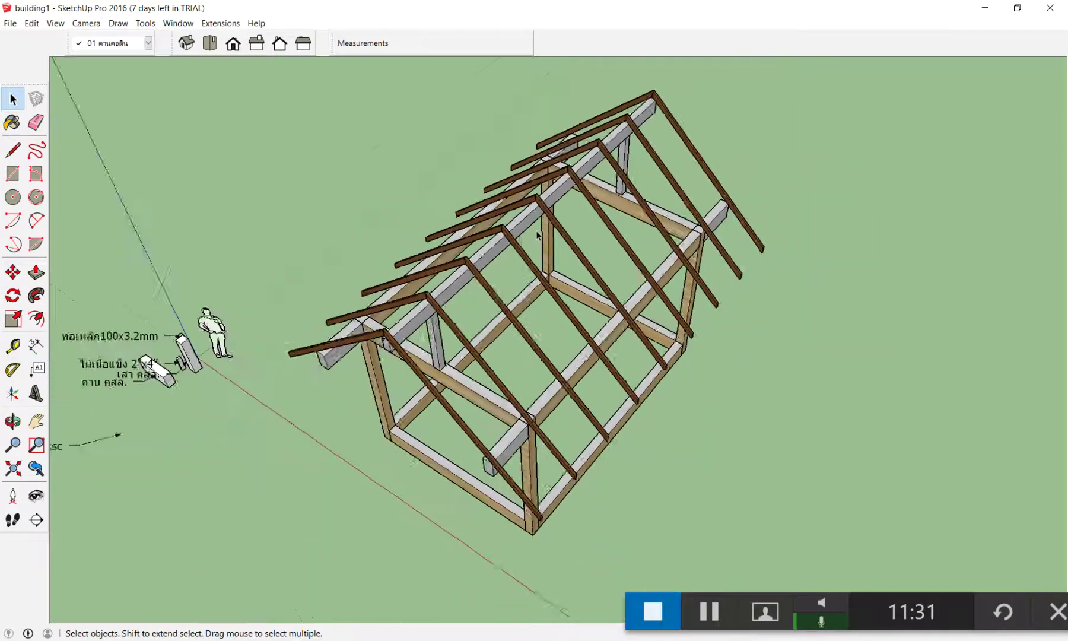
pyautogui.scroll(3, 533, 232)
pyautogui.scroll(2, 536, 269)
pyautogui.scroll(-3, 524, 243)
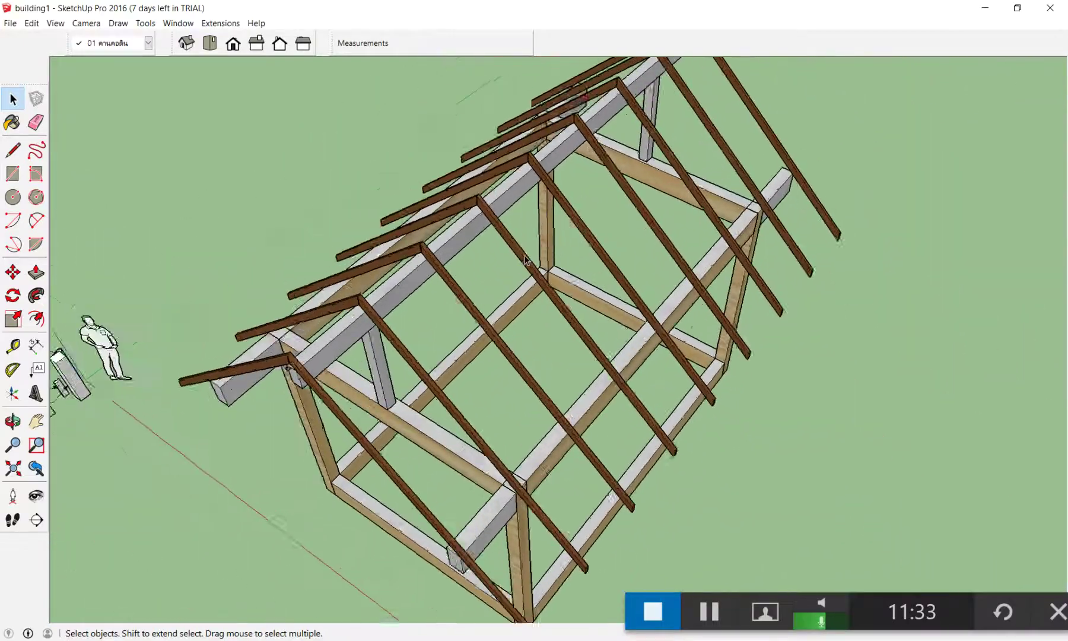
pyautogui.scroll(3, 524, 249)
pyautogui.scroll(-2, 522, 260)
pyautogui.scroll(3, 522, 261)
pyautogui.scroll(-2, 522, 261)
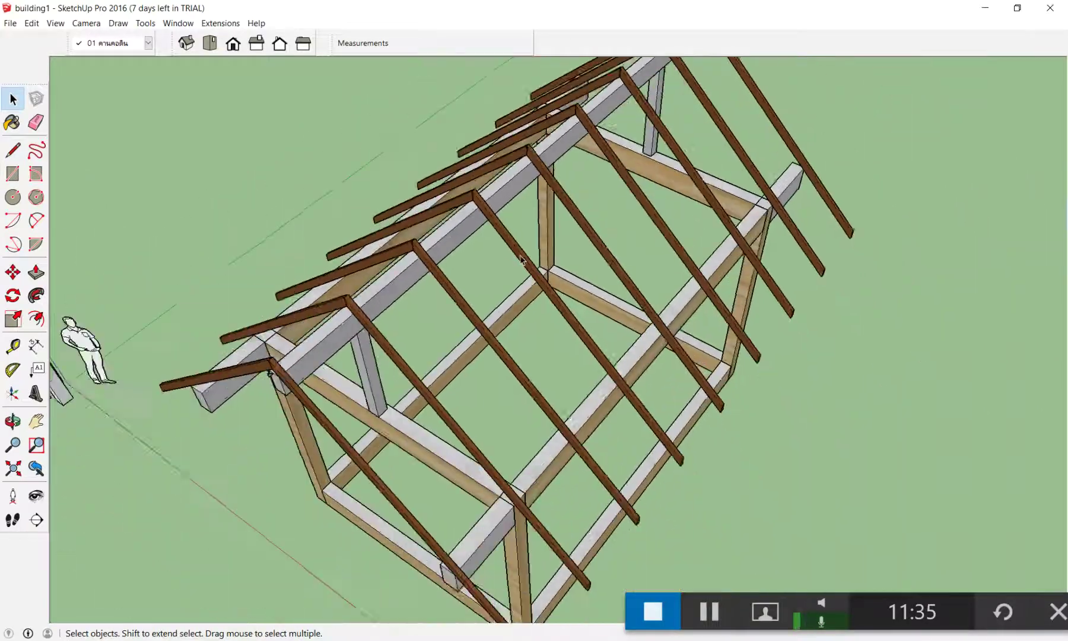
pyautogui.scroll(2, 521, 259)
pyautogui.scroll(1, 520, 259)
pyautogui.scroll(-3, 520, 259)
pyautogui.scroll(3, 520, 259)
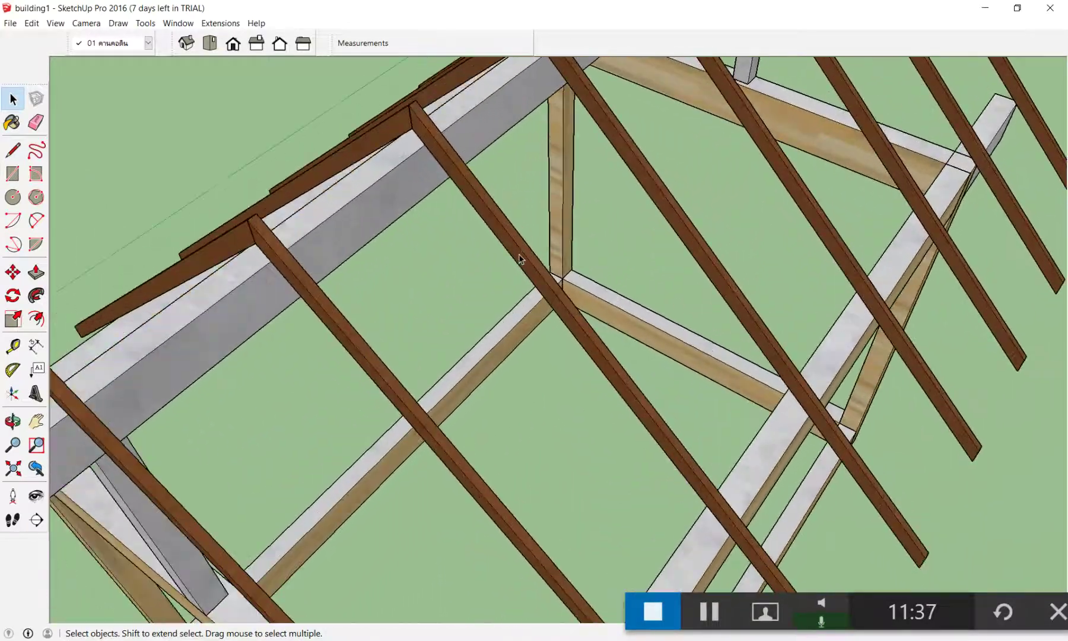
pyautogui.scroll(-3, 520, 259)
pyautogui.scroll(3, 519, 259)
pyautogui.scroll(-3, 519, 260)
pyautogui.scroll(2, 519, 259)
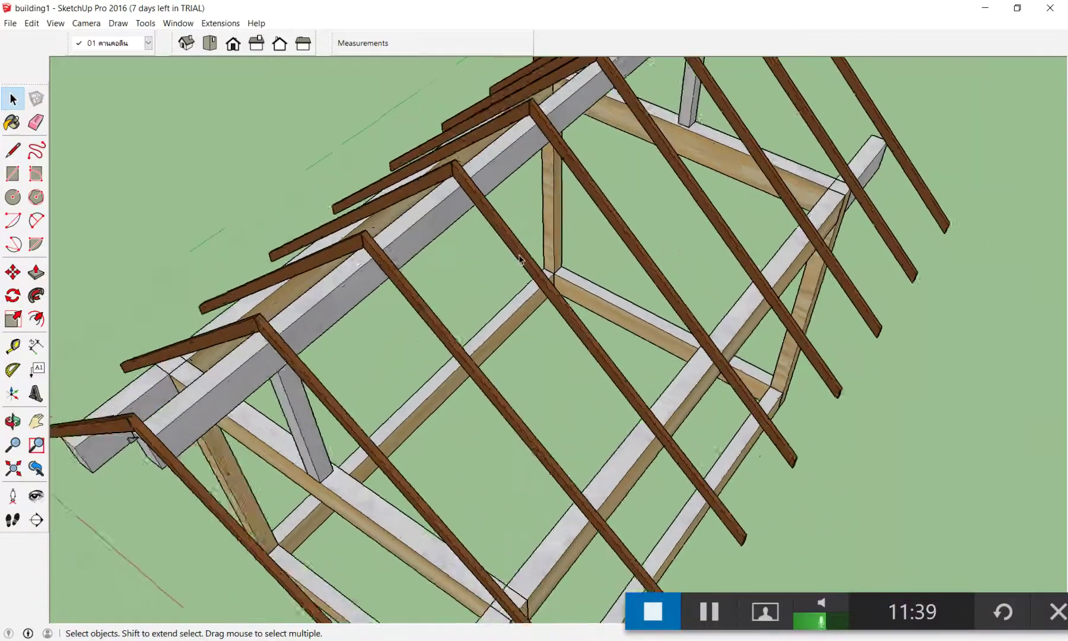
pyautogui.scroll(2, 519, 259)
pyautogui.scroll(-1, 519, 260)
pyautogui.scroll(-5, 519, 259)
pyautogui.scroll(-1, 520, 264)
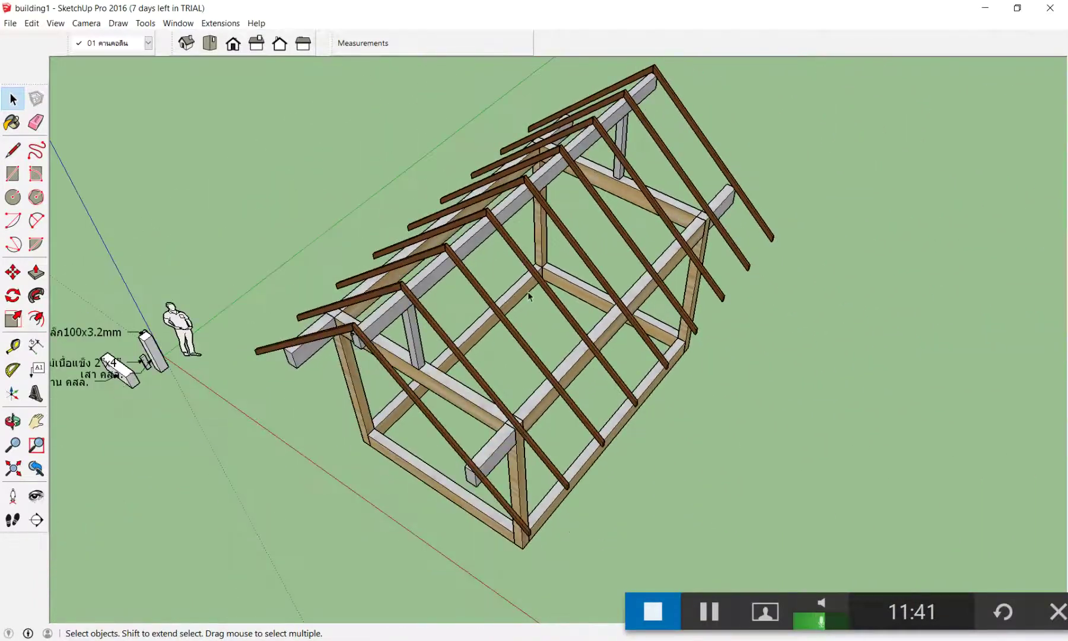
pyautogui.scroll(5, 523, 282)
pyautogui.scroll(2, 525, 286)
pyautogui.scroll(2, 525, 286)
pyautogui.scroll(1, 524, 286)
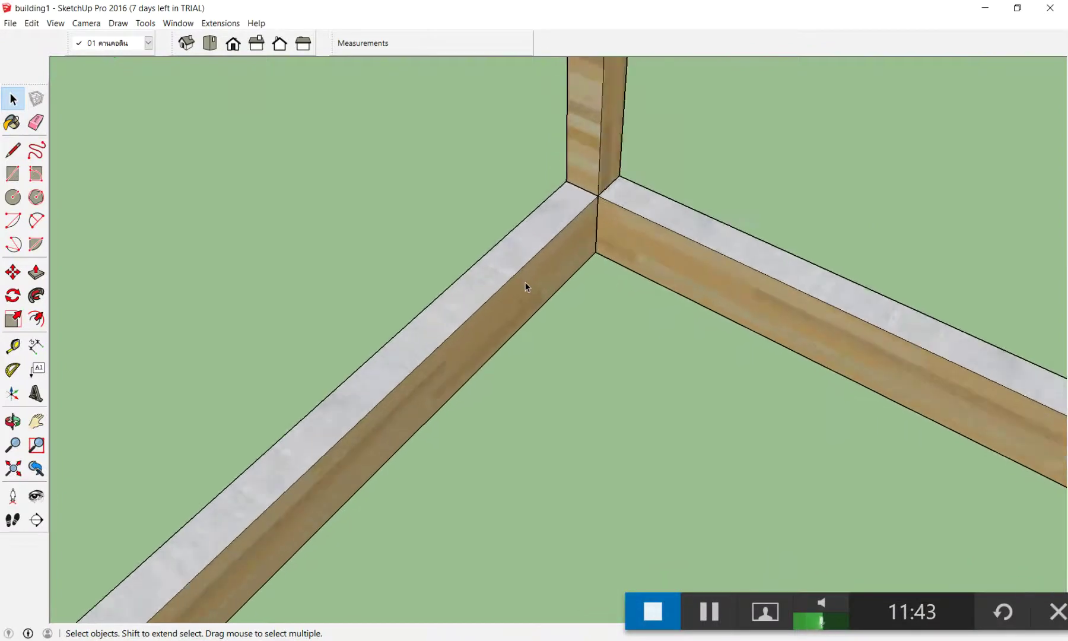
pyautogui.scroll(-1, 525, 281)
pyautogui.scroll(-2, 525, 280)
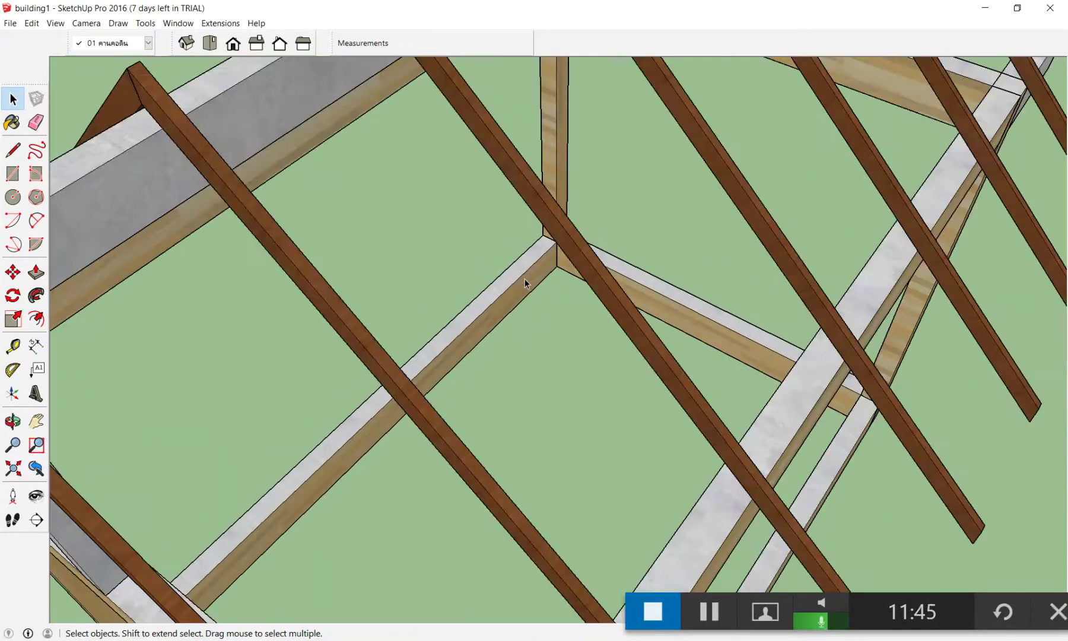
pyautogui.scroll(-2, 524, 277)
pyautogui.scroll(-2, 523, 277)
pyautogui.scroll(-2, 524, 275)
pyautogui.scroll(-2, 524, 275)
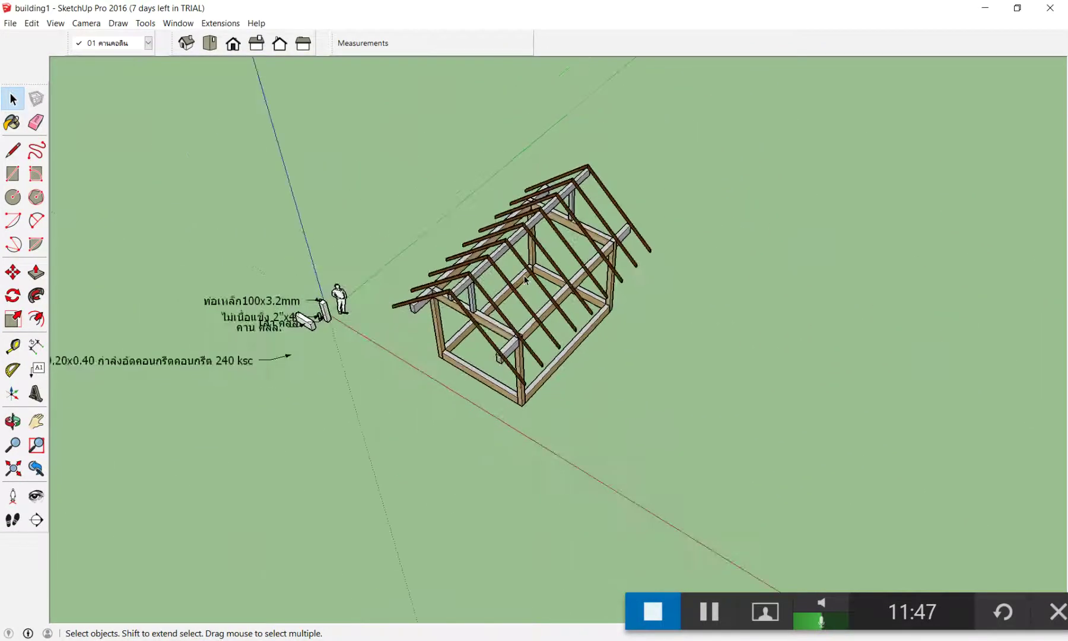
pyautogui.scroll(-3, 523, 275)
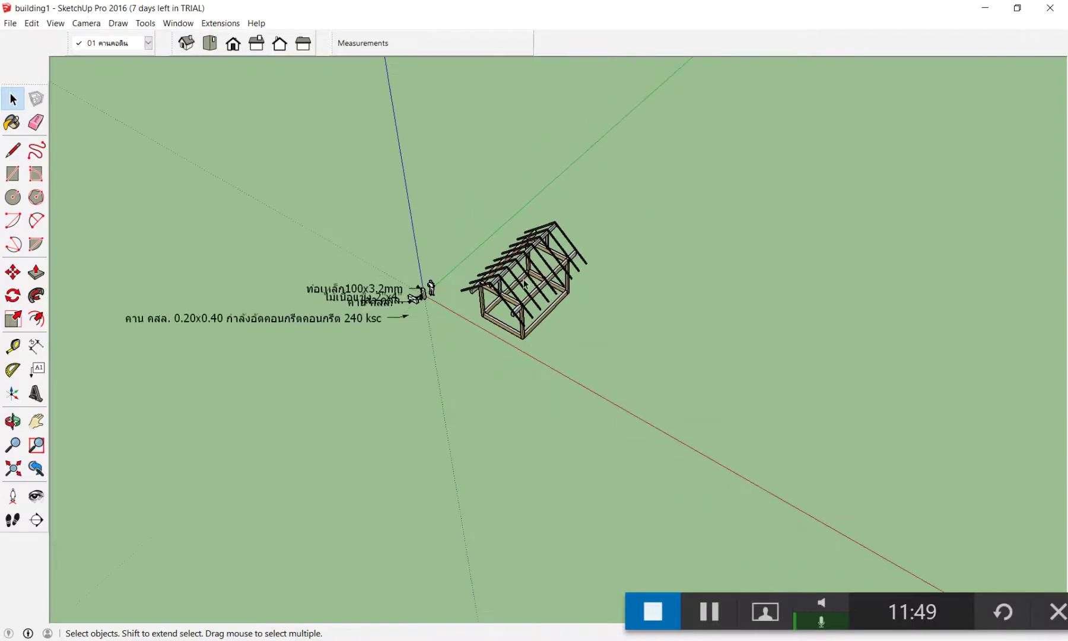
pyautogui.scroll(3, 507, 283)
pyautogui.scroll(2, 504, 291)
pyautogui.scroll(2, 510, 267)
pyautogui.scroll(1, 513, 256)
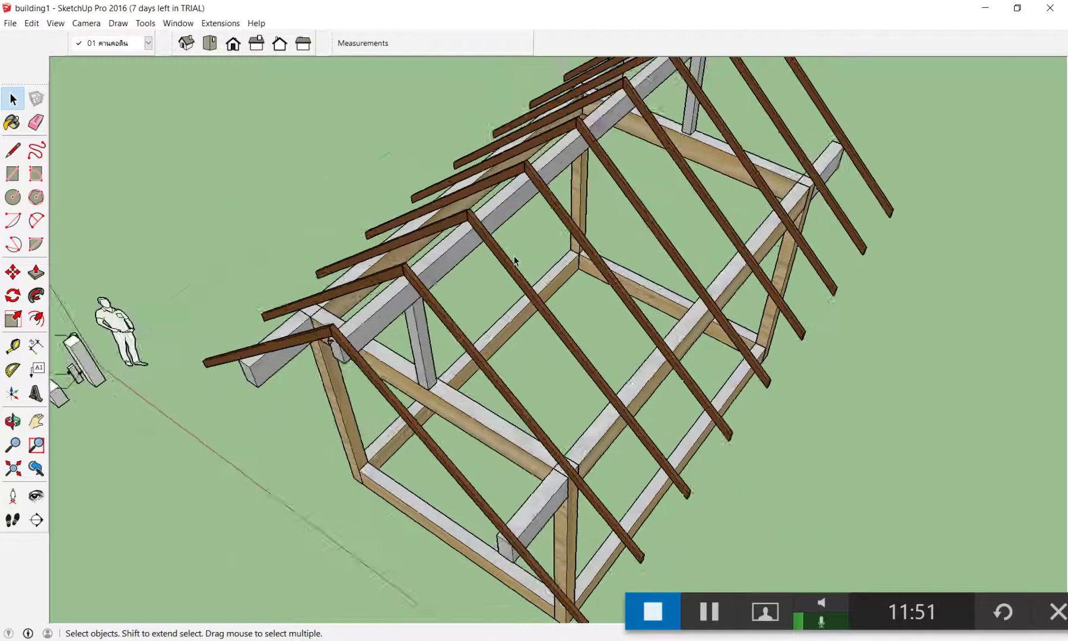
pyautogui.scroll(-3, 514, 258)
pyautogui.scroll(3, 513, 263)
pyautogui.scroll(-3, 512, 264)
pyautogui.scroll(3, 511, 267)
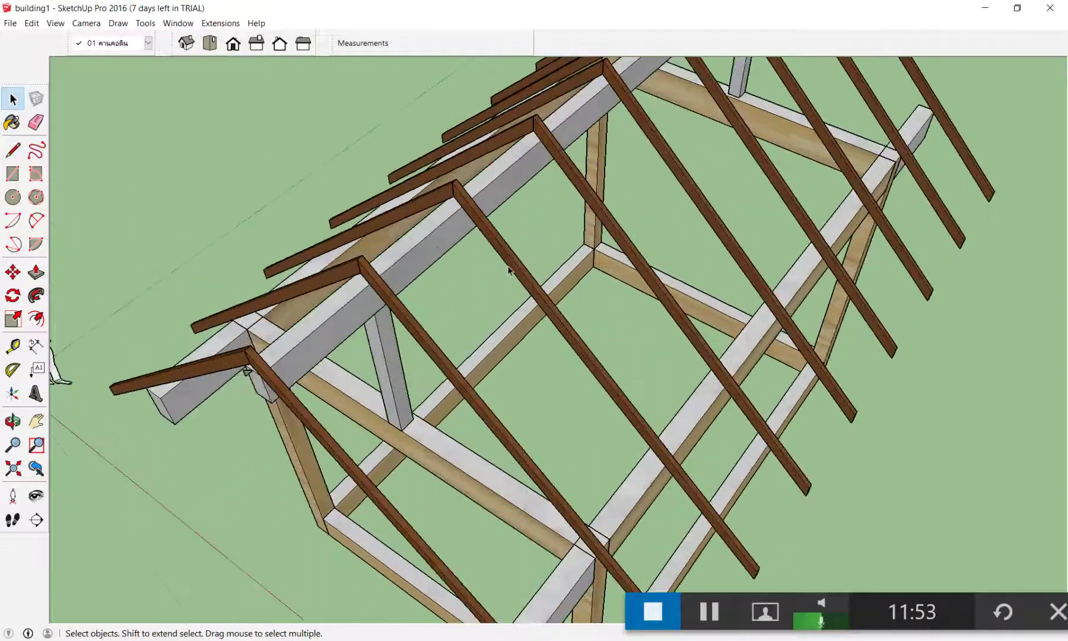
pyautogui.scroll(-2, 509, 270)
pyautogui.scroll(1, 508, 273)
pyautogui.scroll(2, 509, 273)
pyautogui.scroll(-3, 507, 269)
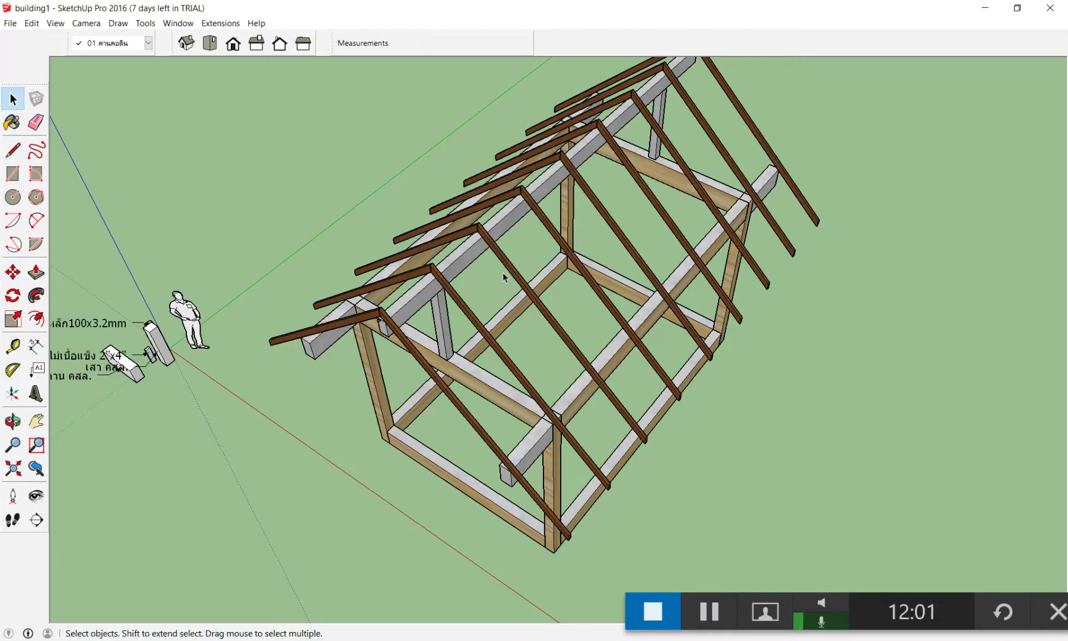
pyautogui.scroll(3, 502, 275)
pyautogui.scroll(-4, 504, 267)
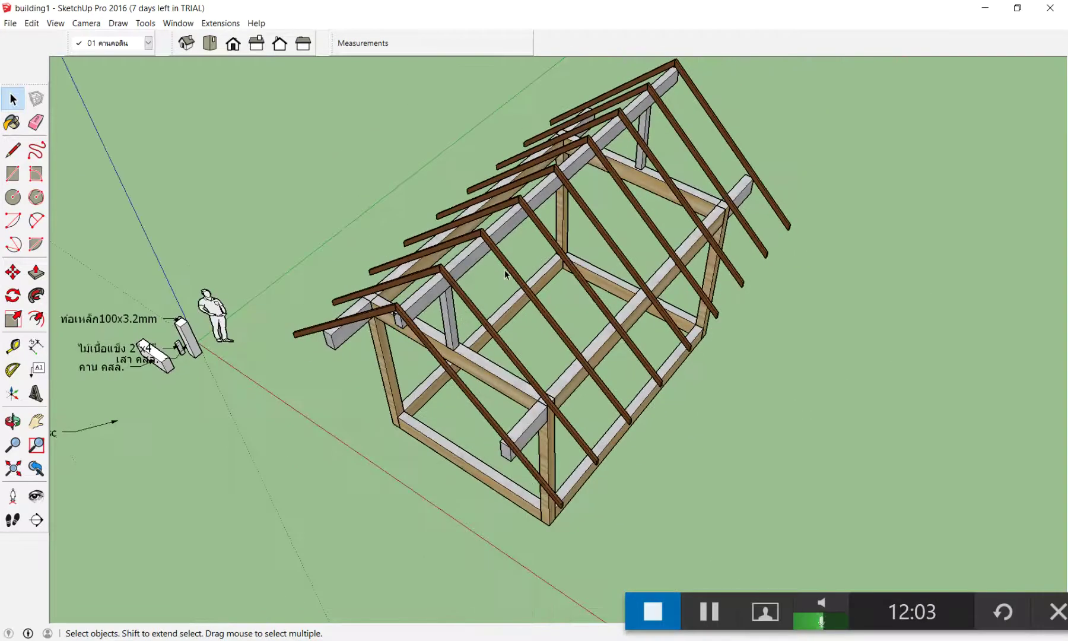
pyautogui.scroll(2, 504, 273)
pyautogui.scroll(2, 504, 273)
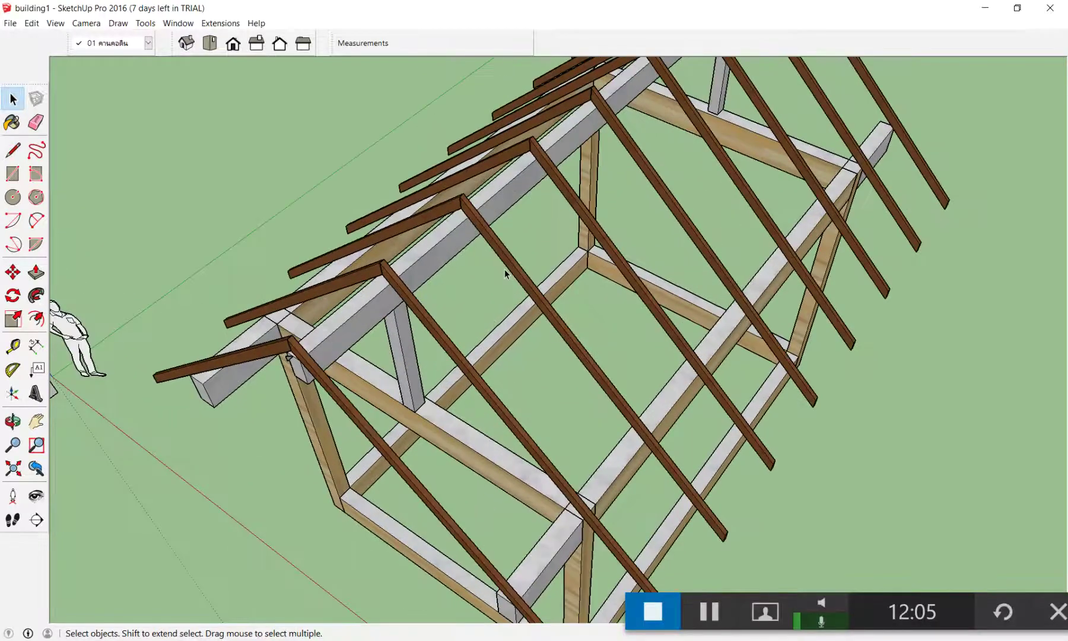
pyautogui.scroll(2, 503, 272)
pyautogui.scroll(-5, 501, 274)
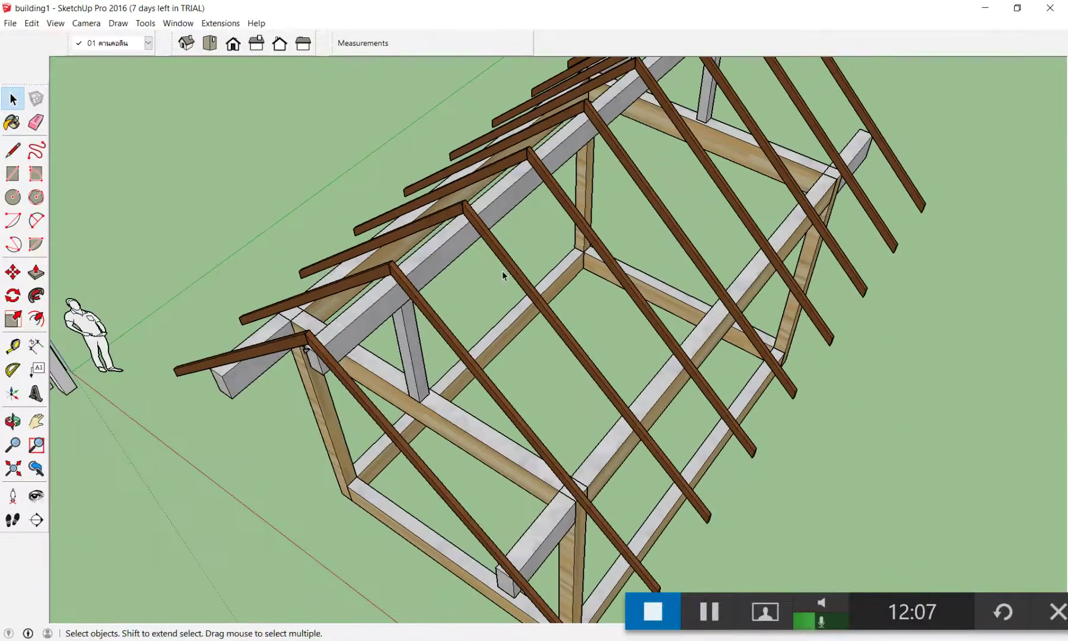
pyautogui.scroll(5, 504, 273)
pyautogui.scroll(1, 514, 276)
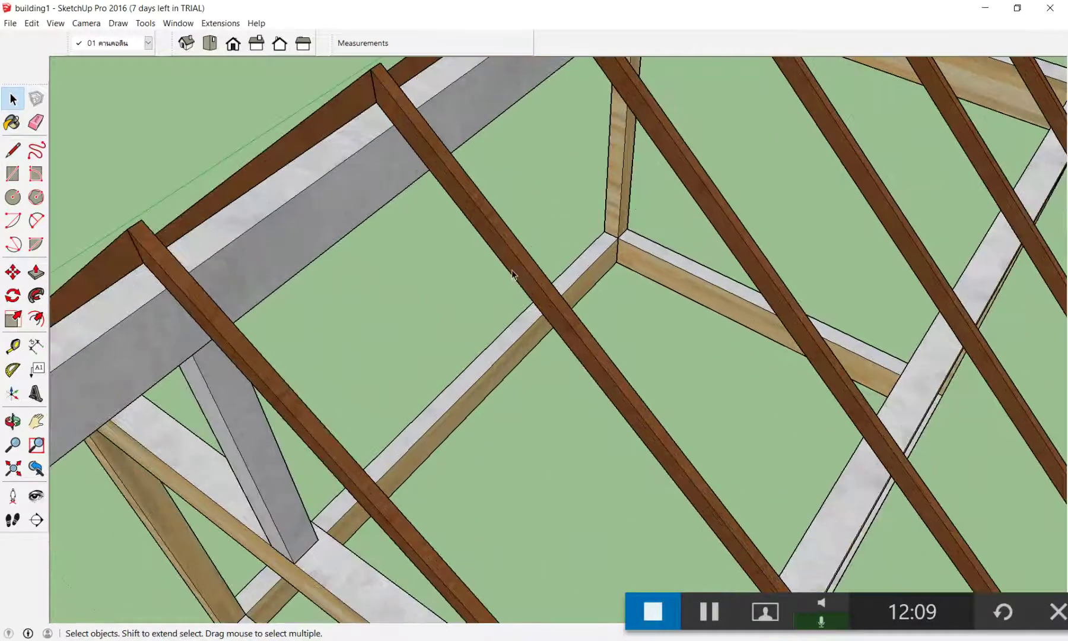
pyautogui.scroll(-2, 513, 277)
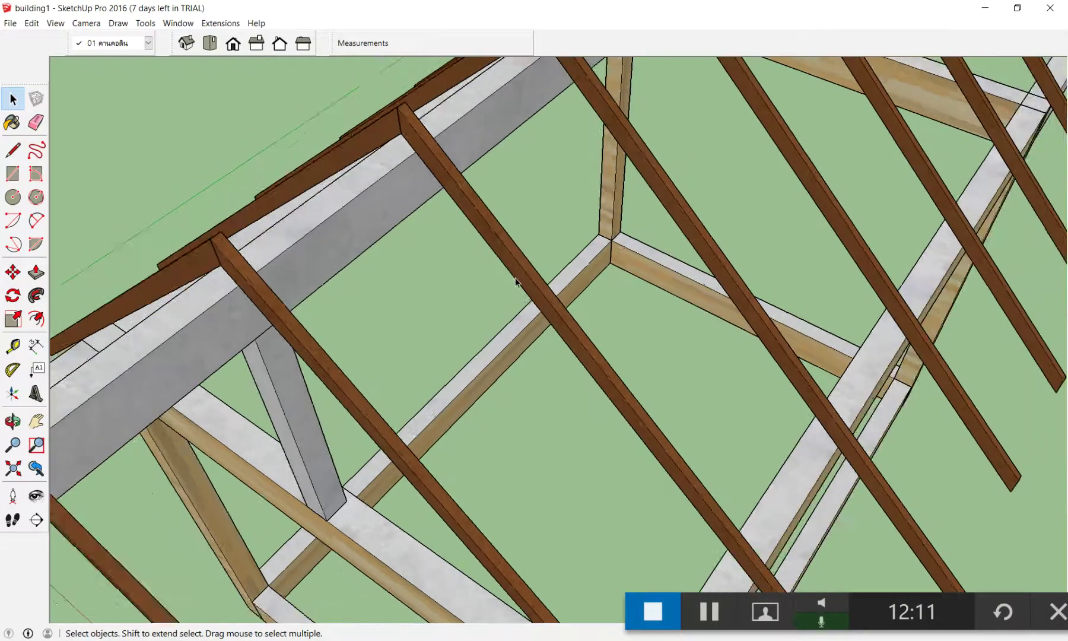
pyautogui.scroll(-3, 514, 284)
pyautogui.scroll(-4, 514, 286)
pyautogui.scroll(-1, 514, 289)
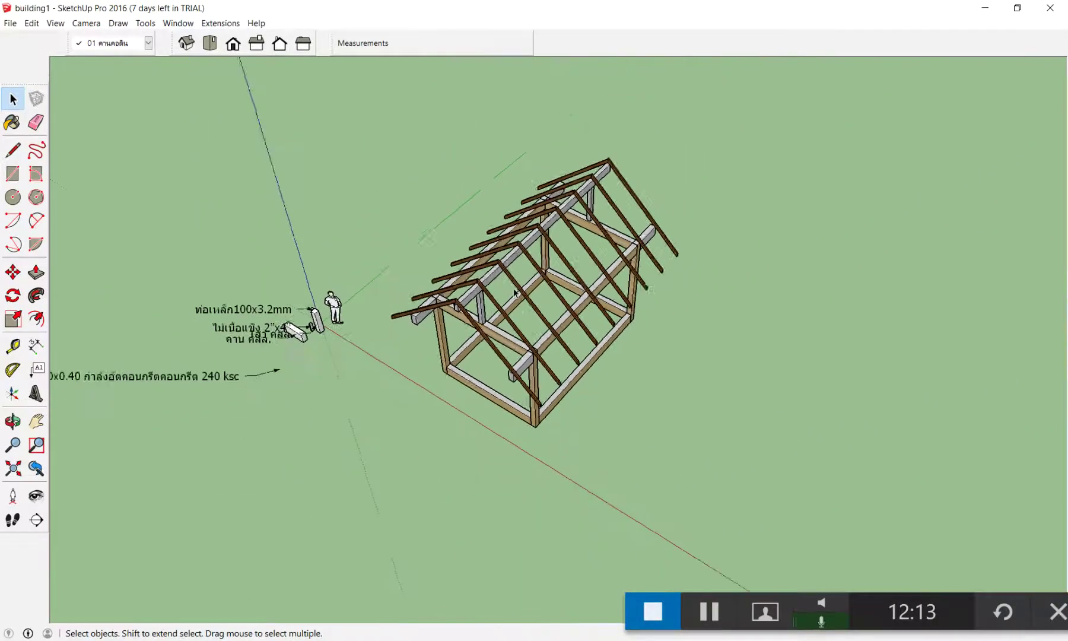
pyautogui.scroll(-1, 514, 290)
pyautogui.scroll(2, 513, 291)
pyautogui.scroll(-2, 513, 290)
pyautogui.scroll(-1, 514, 291)
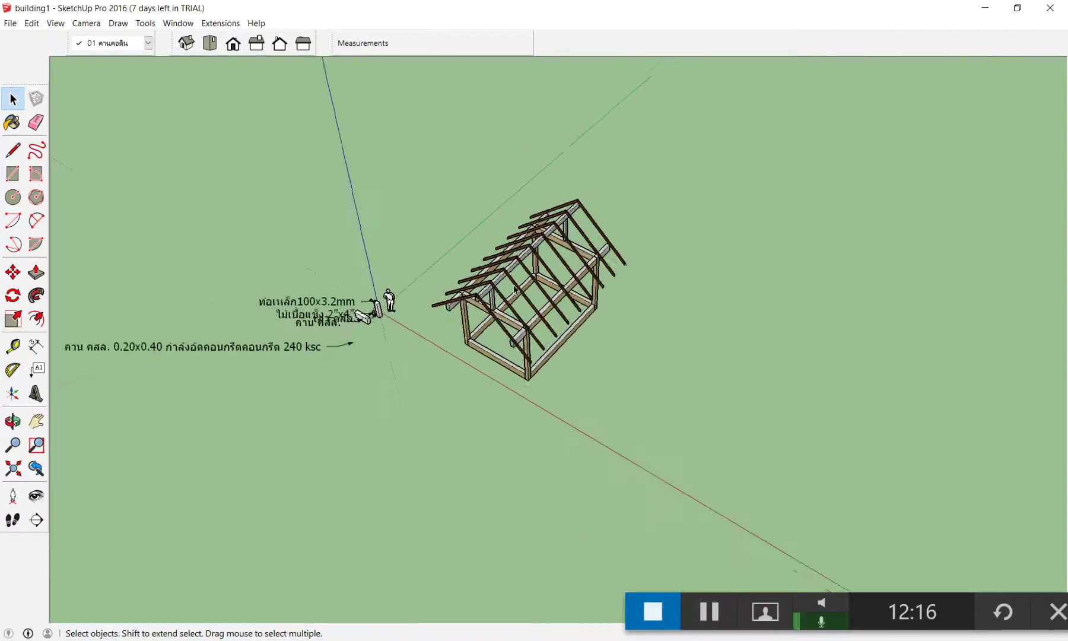
pyautogui.scroll(3, 514, 291)
pyautogui.scroll(3, 514, 289)
pyautogui.scroll(-2, 514, 289)
pyautogui.scroll(-1, 513, 288)
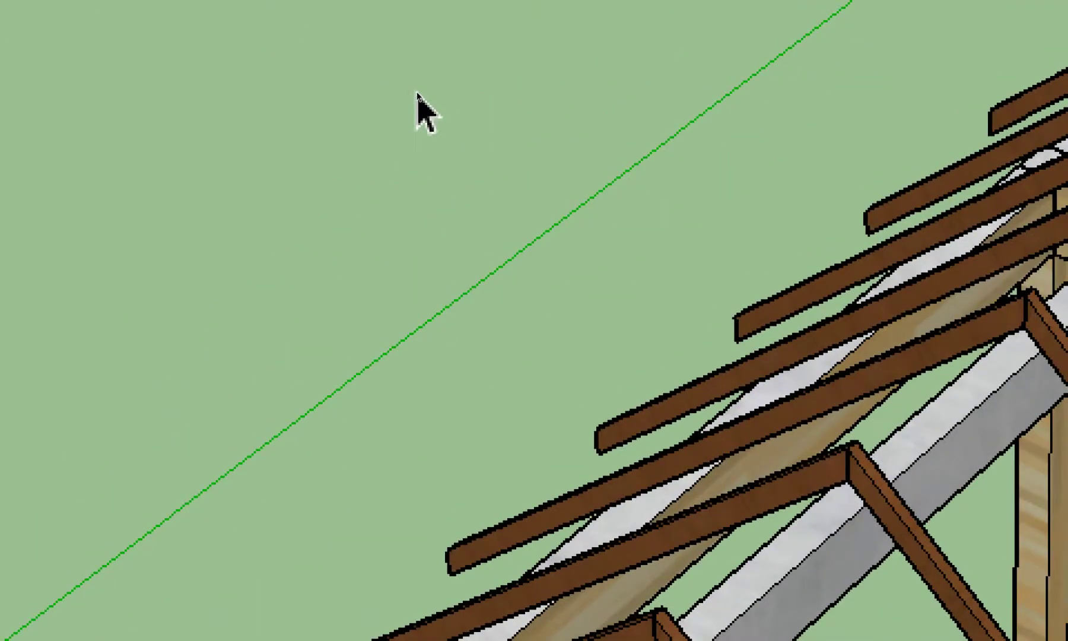
# Activate the Zoom tool with the Z shortcut.
pyautogui.press('z')
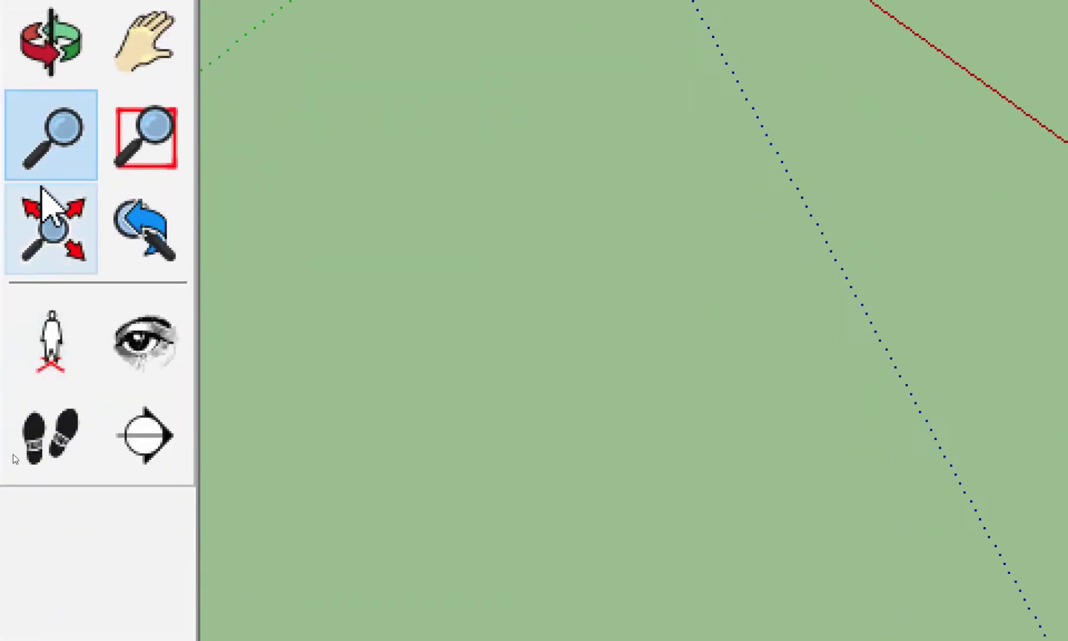
# Zoom in on the rafters, then zoom out to a smaller overview and return to Select.
pyautogui.click(69, 162)
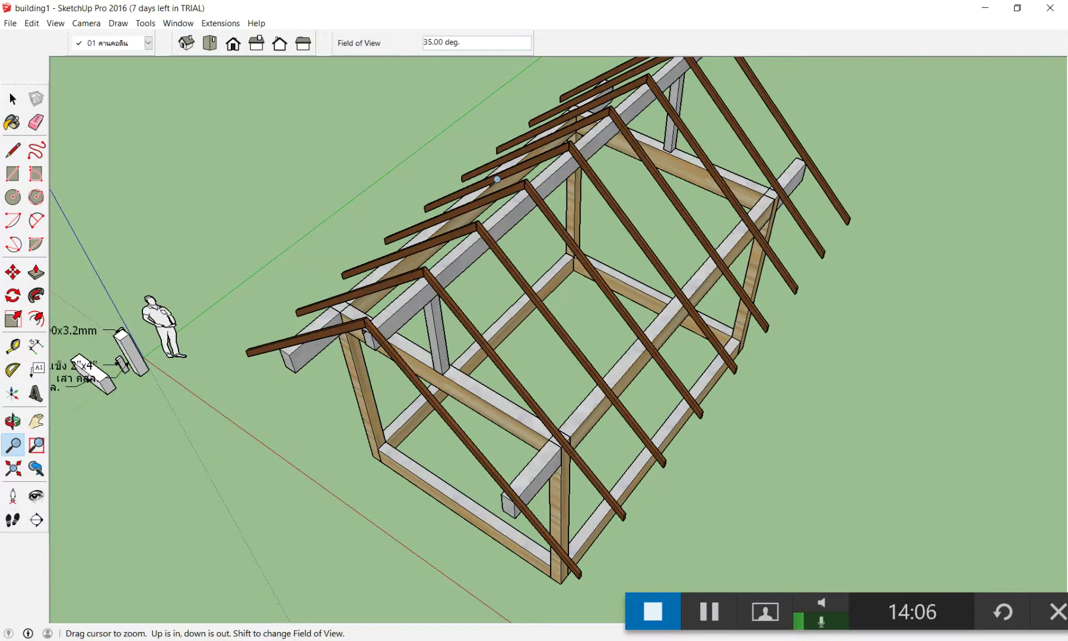
pyautogui.scroll(-1, 497, 179)
pyautogui.scroll(-1, 497, 178)
pyautogui.scroll(2, 492, 172)
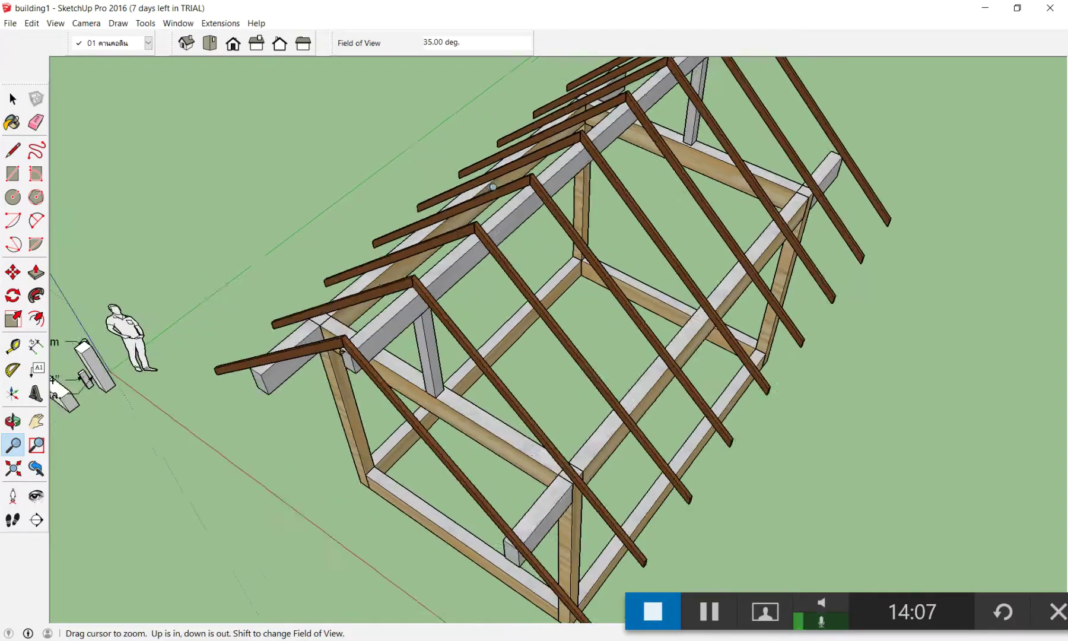
pyautogui.scroll(3, 486, 154)
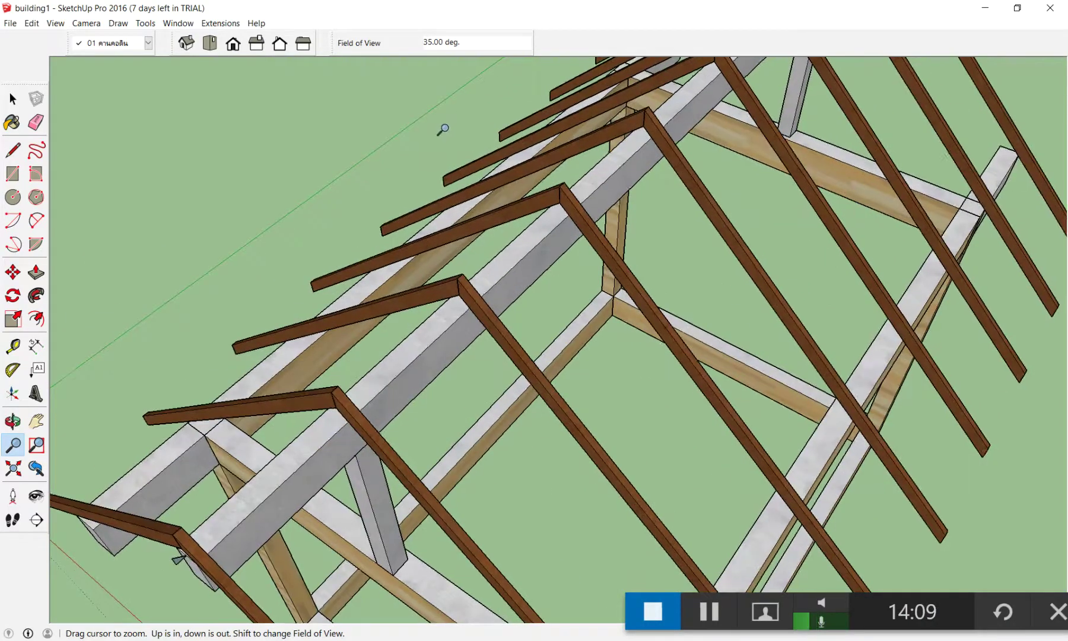
pyautogui.scroll(-5, 440, 131)
pyautogui.scroll(-1, 485, 364)
pyautogui.scroll(4, 534, 362)
pyautogui.scroll(-4, 593, 359)
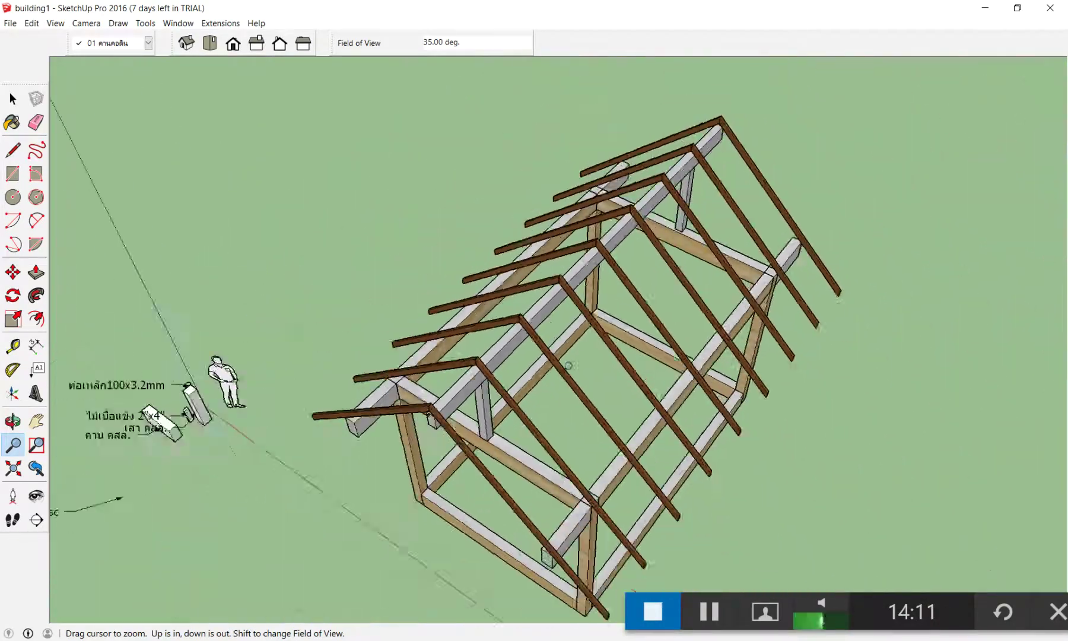
pyautogui.scroll(4, 623, 359)
pyautogui.scroll(-4, 670, 119)
pyautogui.scroll(4, 699, 148)
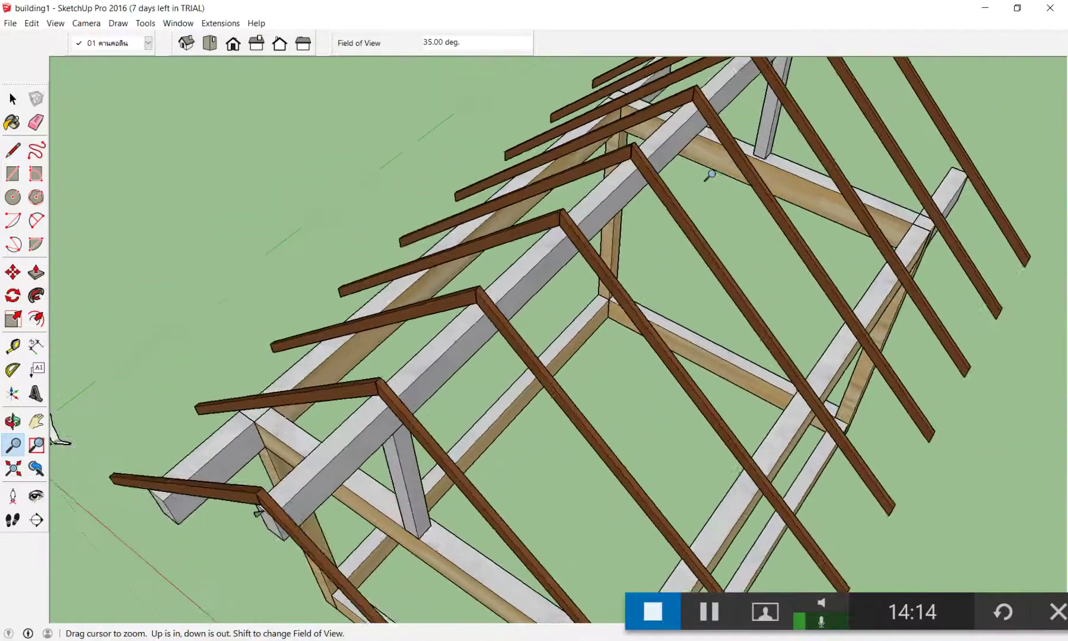
pyautogui.scroll(1, 704, 148)
pyautogui.scroll(-5, 723, 285)
pyautogui.scroll(4, 739, 424)
pyautogui.scroll(-4, 742, 451)
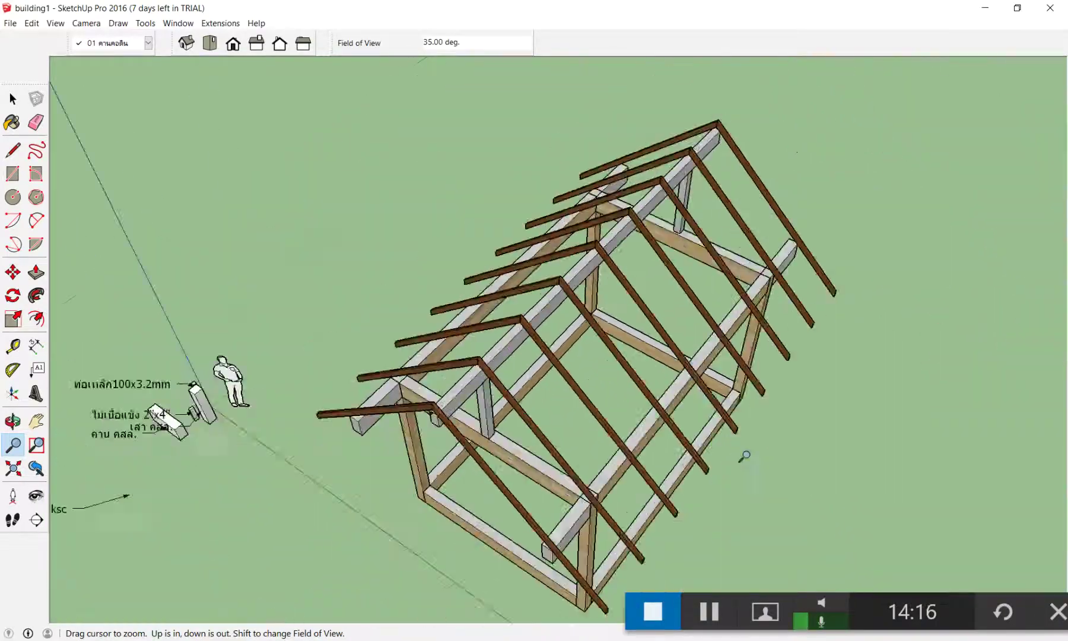
pyautogui.scroll(-2, 730, 356)
pyautogui.scroll(3, 616, 498)
pyautogui.scroll(3, 617, 498)
pyautogui.scroll(-3, 620, 501)
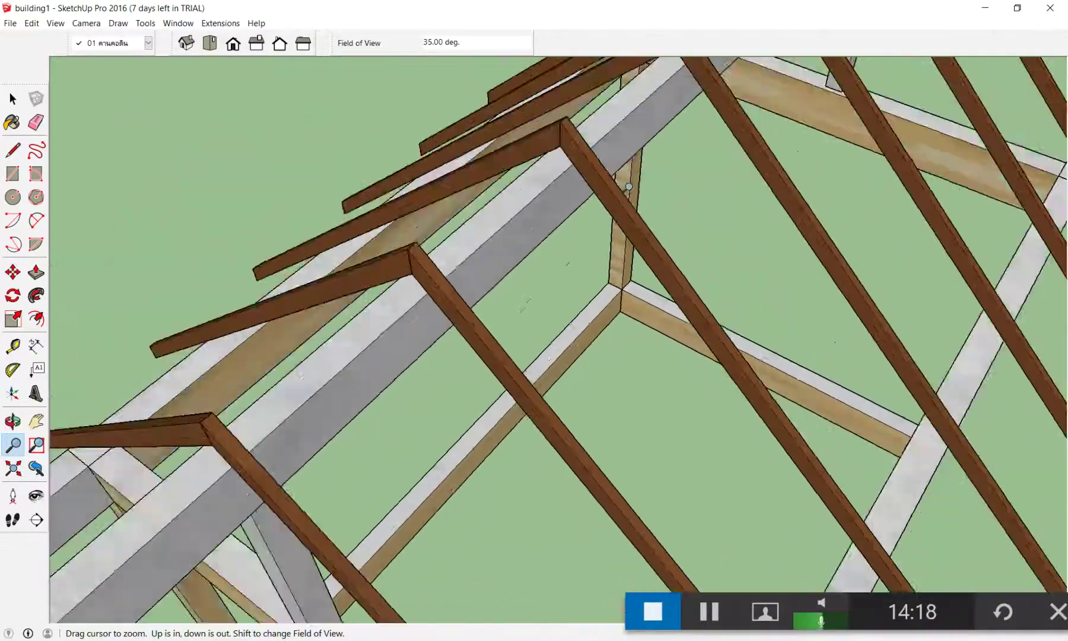
pyautogui.scroll(-2, 620, 504)
pyautogui.scroll(3, 620, 504)
pyautogui.scroll(3, 623, 486)
pyautogui.scroll(-6, 629, 415)
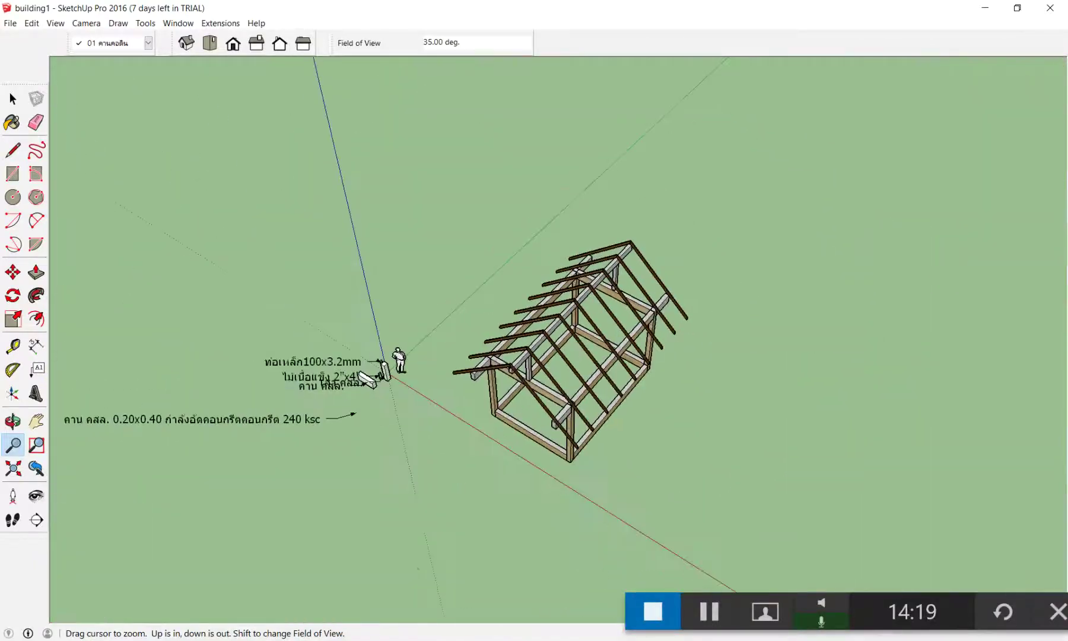
pyautogui.scroll(3, 634, 383)
pyautogui.scroll(3, 633, 382)
pyautogui.scroll(-5, 600, 171)
pyautogui.scroll(1, 560, 548)
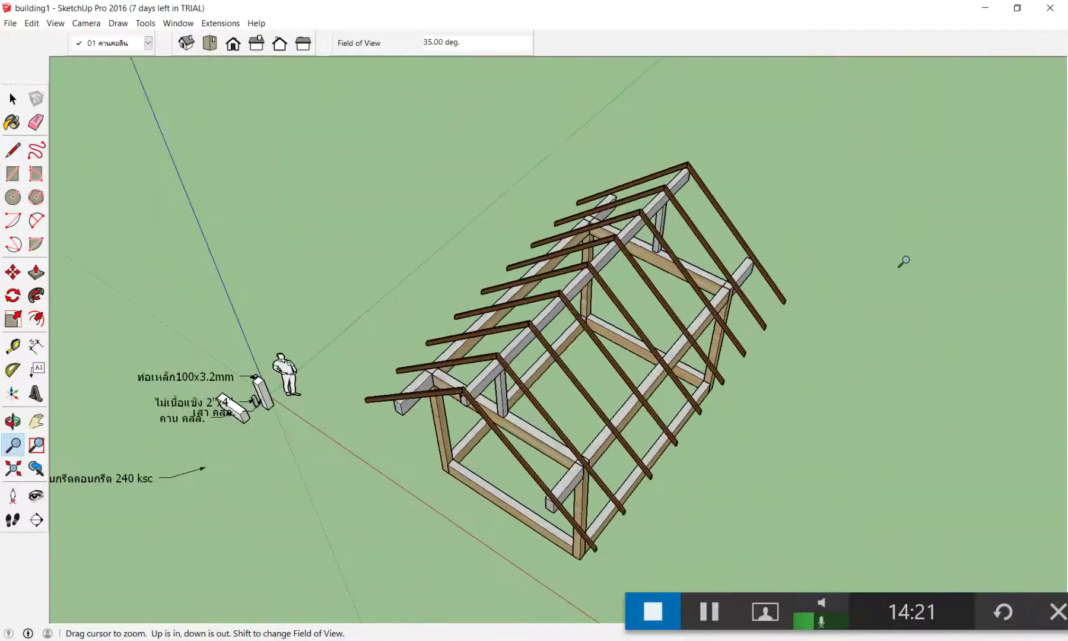
pyautogui.moveTo(1038, 63)
pyautogui.mouseDown()
pyautogui.moveTo(979, 384)
pyautogui.moveTo(1001, 119)
pyautogui.moveTo(1010, 285)
pyautogui.moveTo(937, 436)
pyautogui.moveTo(917, 35)
pyautogui.moveTo(865, 336)
pyautogui.moveTo(899, 258)
pyautogui.moveTo(908, 89)
pyautogui.moveTo(868, 433)
pyautogui.moveTo(902, 224)
pyautogui.mouseUp()
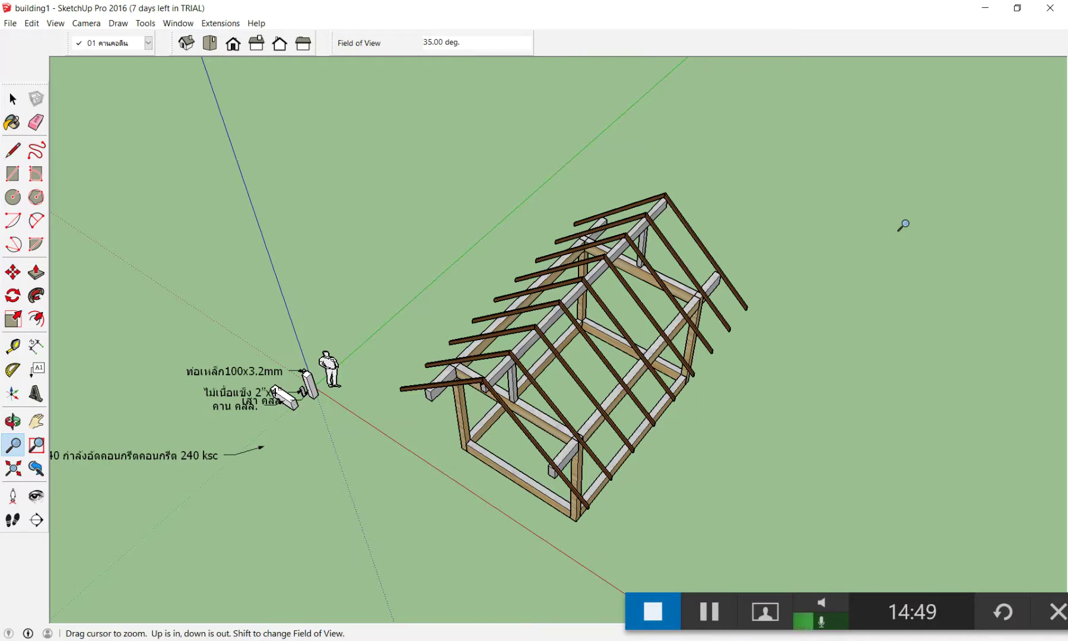
pyautogui.press('space')
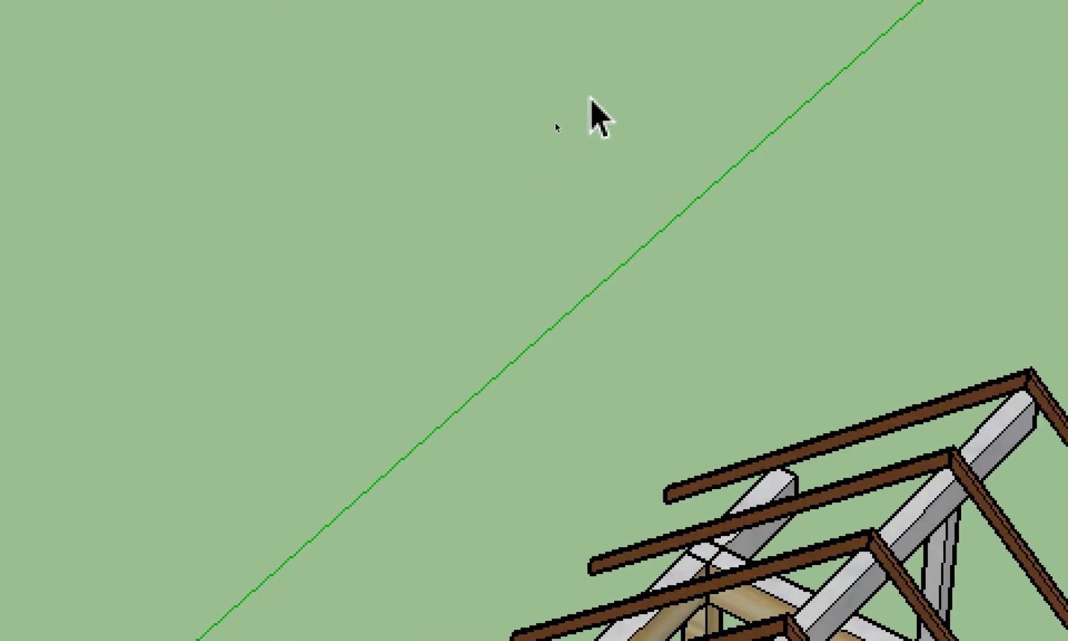
# Orbit around the roof frame and zoom in and out to see it from another angle.
pyautogui.moveTo(574, 119)
pyautogui.mouseDown(button='middle')
pyautogui.moveTo(493, 269)
pyautogui.moveTo(988, 125)
pyautogui.moveTo(735, 221)
pyautogui.mouseUp(button='middle')
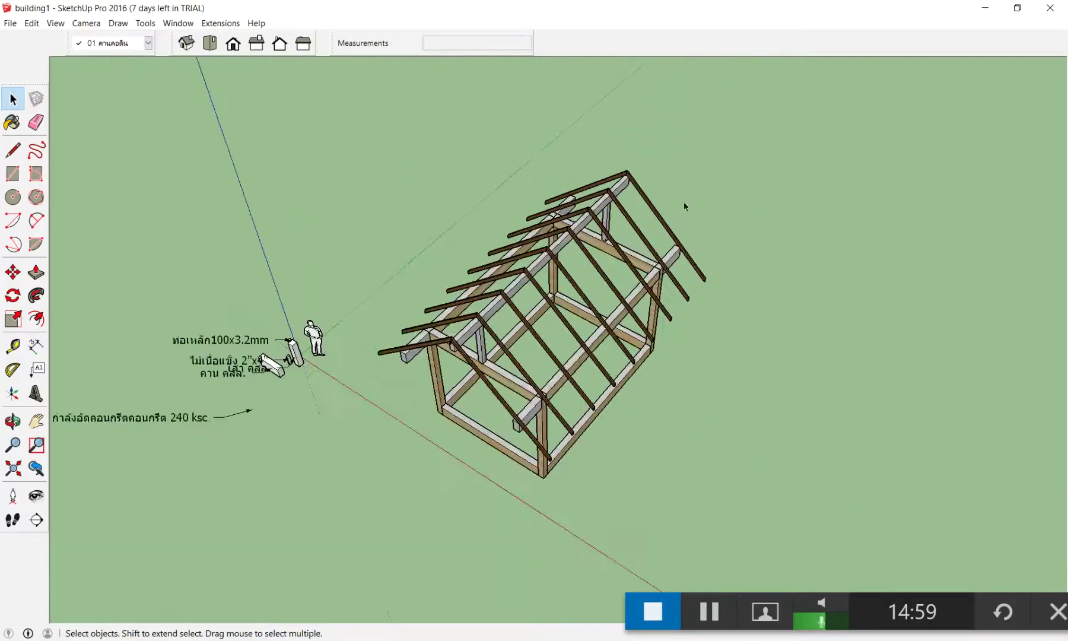
pyautogui.scroll(3, 573, 241)
pyautogui.scroll(2, 573, 242)
pyautogui.scroll(-1, 734, 221)
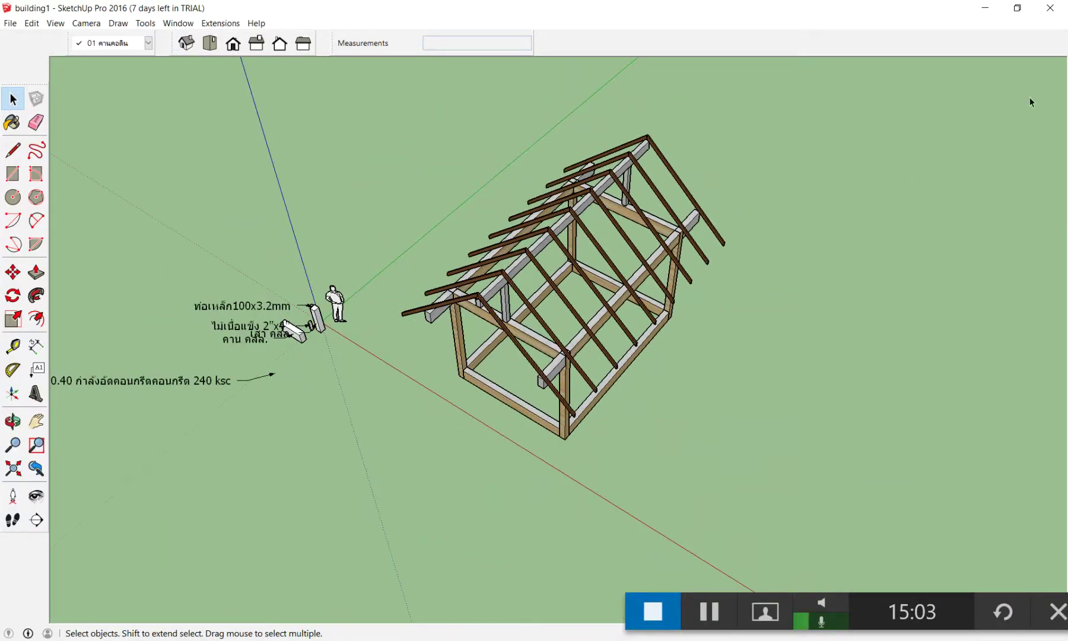
pyautogui.scroll(3, 1049, 88)
pyautogui.scroll(-3, 1048, 88)
pyautogui.scroll(2, 1049, 88)
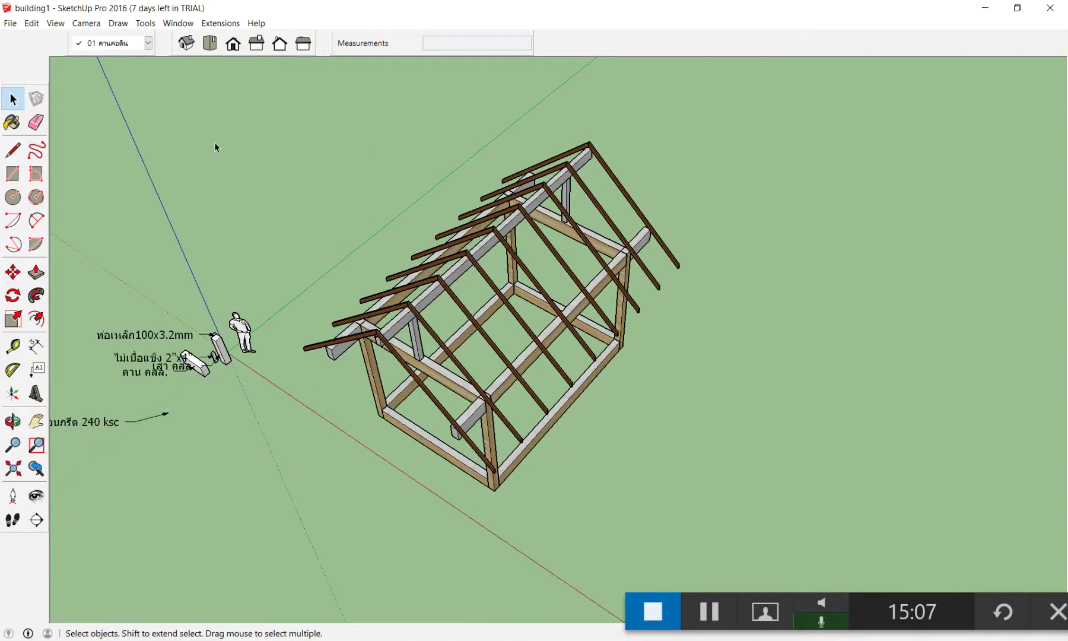
pyautogui.scroll(2, 62, 86)
pyautogui.scroll(1, 62, 87)
pyautogui.scroll(1, 62, 82)
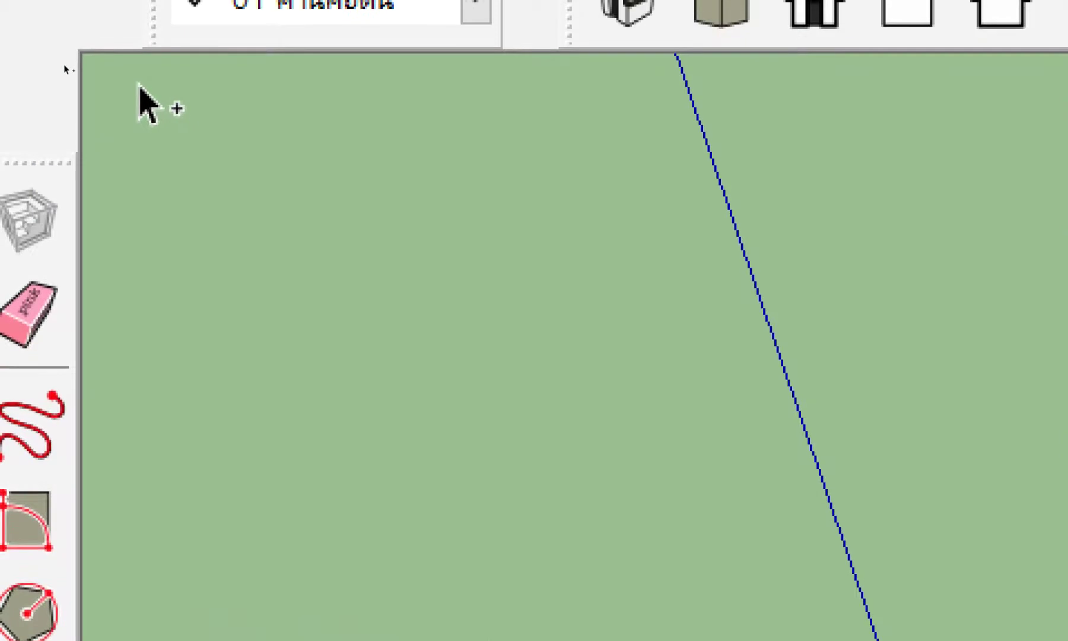
pyautogui.scroll(-2, 940, 59)
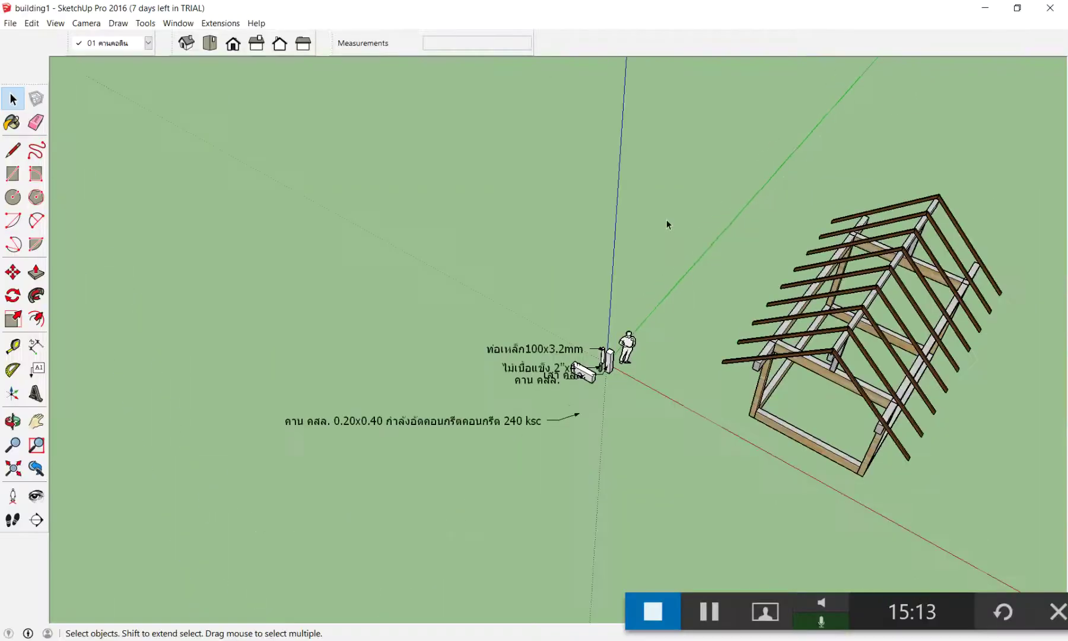
pyautogui.scroll(-1, 666, 224)
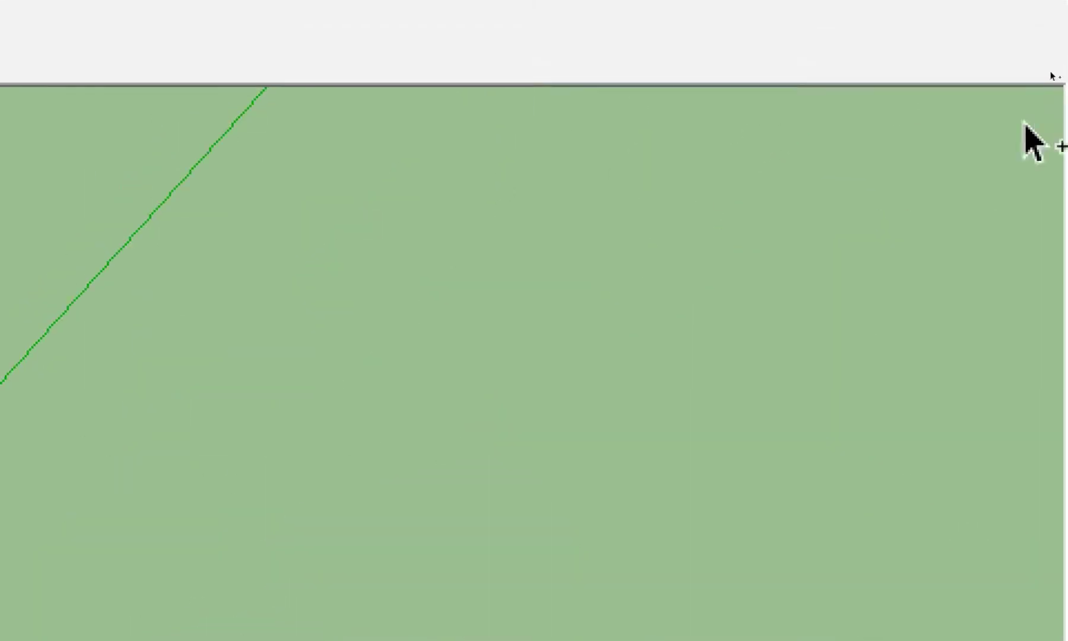
pyautogui.scroll(-2, 1008, 130)
pyautogui.scroll(3, 1056, 154)
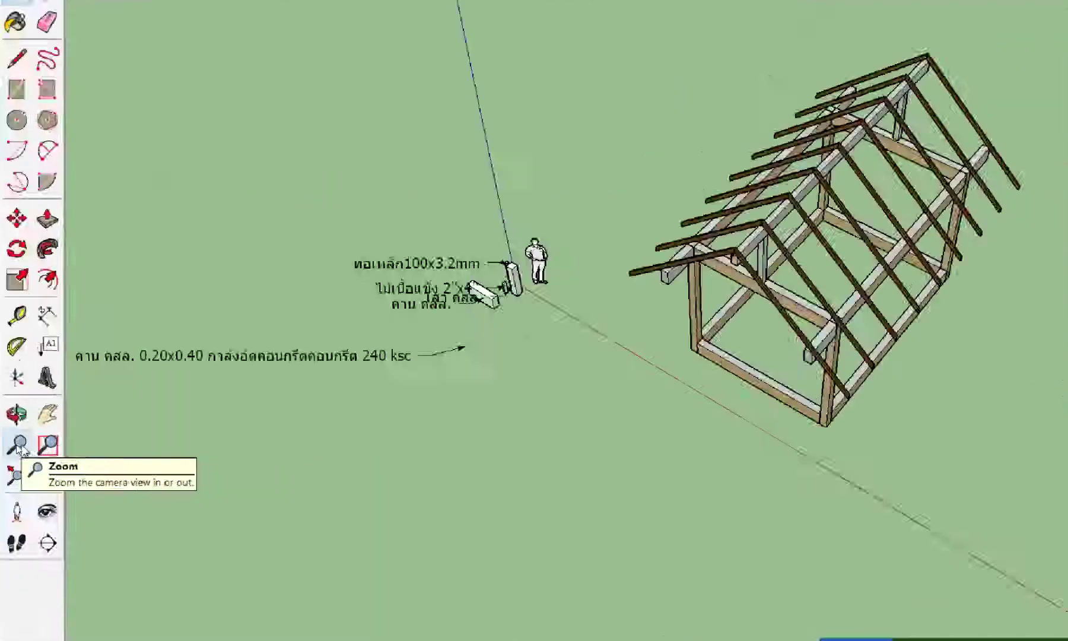
# Zoom far out with the Zoom tool until the frame is tiny, then return to Select.
pyautogui.click(18, 446)
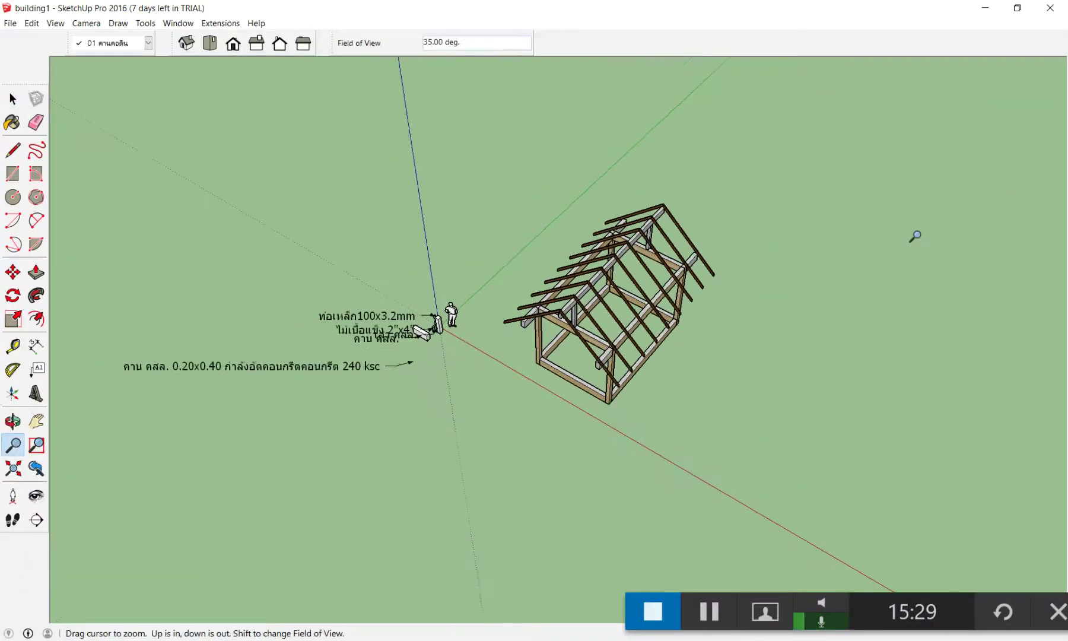
pyautogui.moveTo(914, 236)
pyautogui.mouseDown()
pyautogui.moveTo(911, 336)
pyautogui.moveTo(968, 157)
pyautogui.moveTo(1044, 293)
pyautogui.moveTo(1062, 108)
pyautogui.moveTo(1041, 208)
pyautogui.moveTo(1032, 138)
pyautogui.moveTo(1030, 327)
pyautogui.moveTo(1032, 177)
pyautogui.mouseUp()
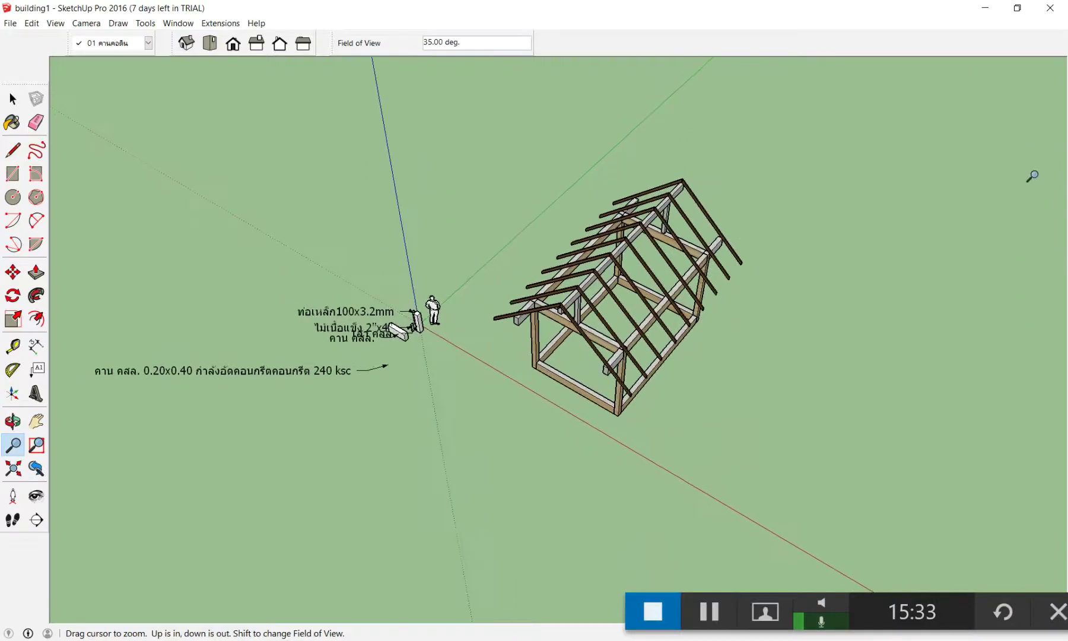
pyautogui.moveTo(791, 222)
pyautogui.mouseDown()
pyautogui.moveTo(852, 328)
pyautogui.moveTo(335, 411)
pyautogui.moveTo(503, 14)
pyautogui.mouseUp()
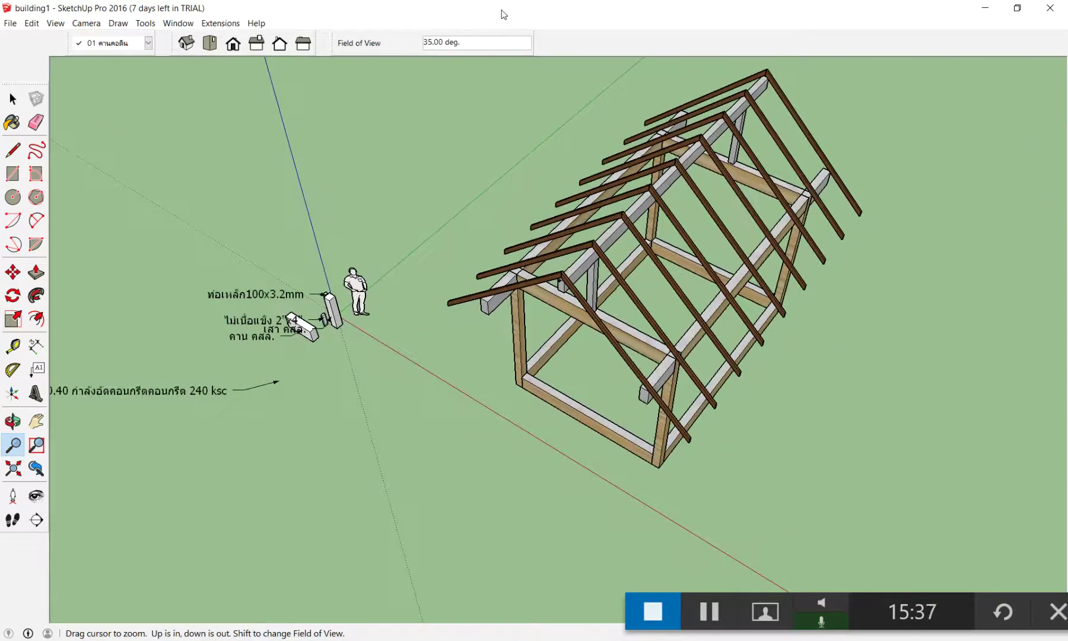
pyautogui.moveTo(496, 78)
pyautogui.mouseDown()
pyautogui.moveTo(595, 344)
pyautogui.moveTo(582, 372)
pyautogui.mouseUp()
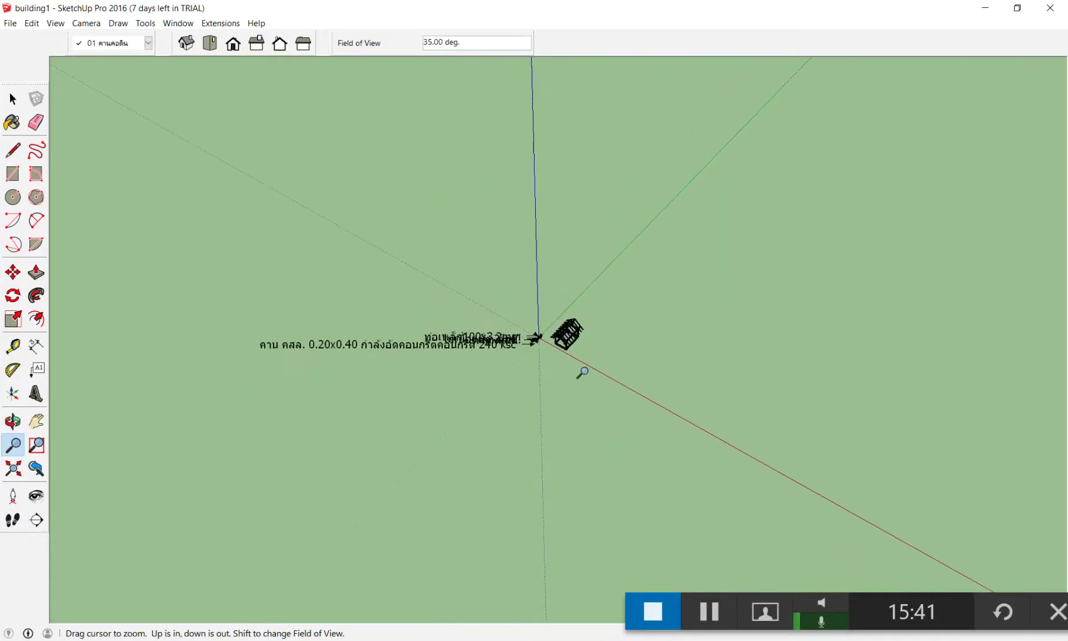
pyautogui.press('space')
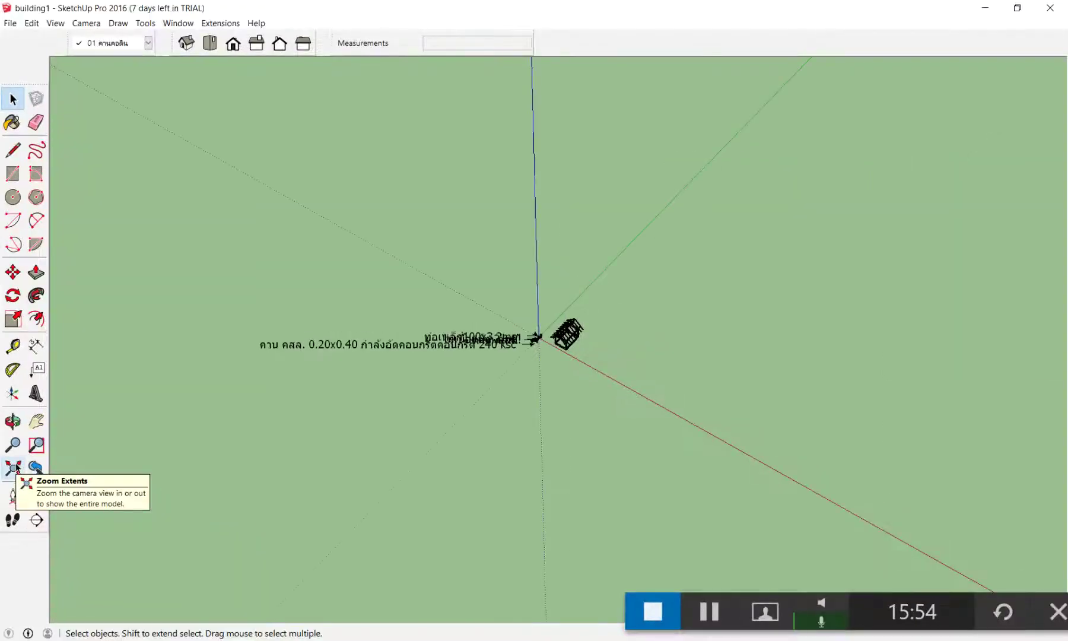
pyautogui.click(17, 468)
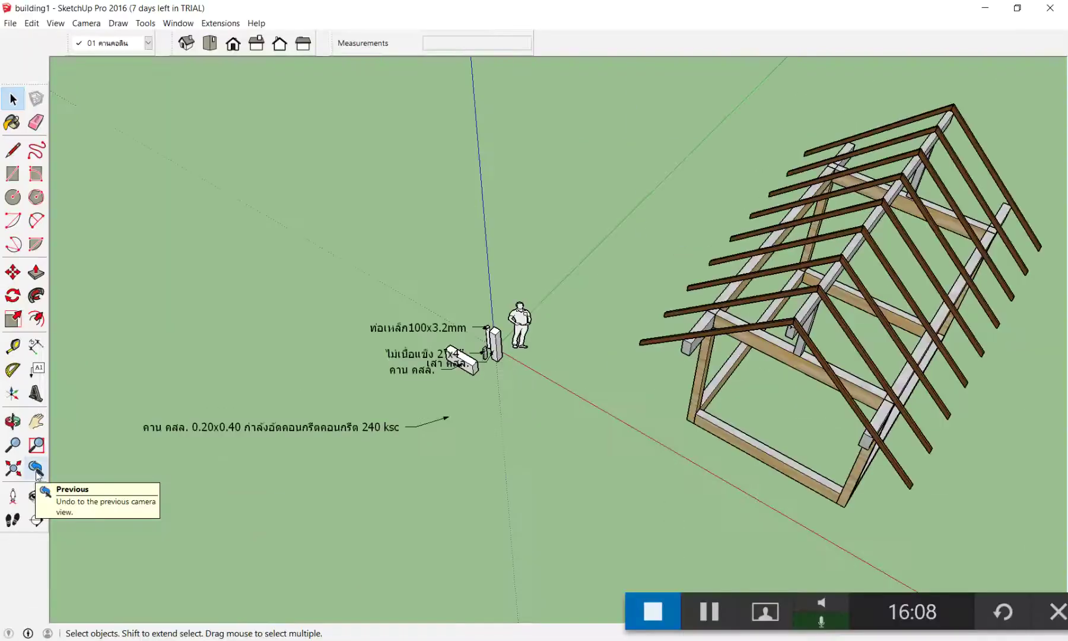
pyautogui.click(36, 472)
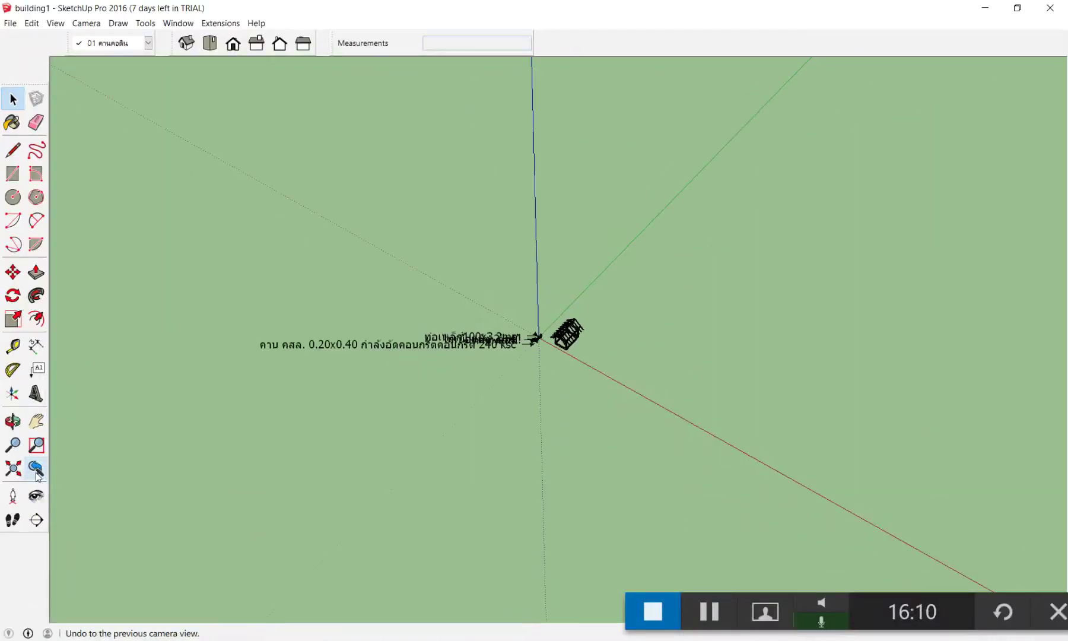
pyautogui.click(36, 470)
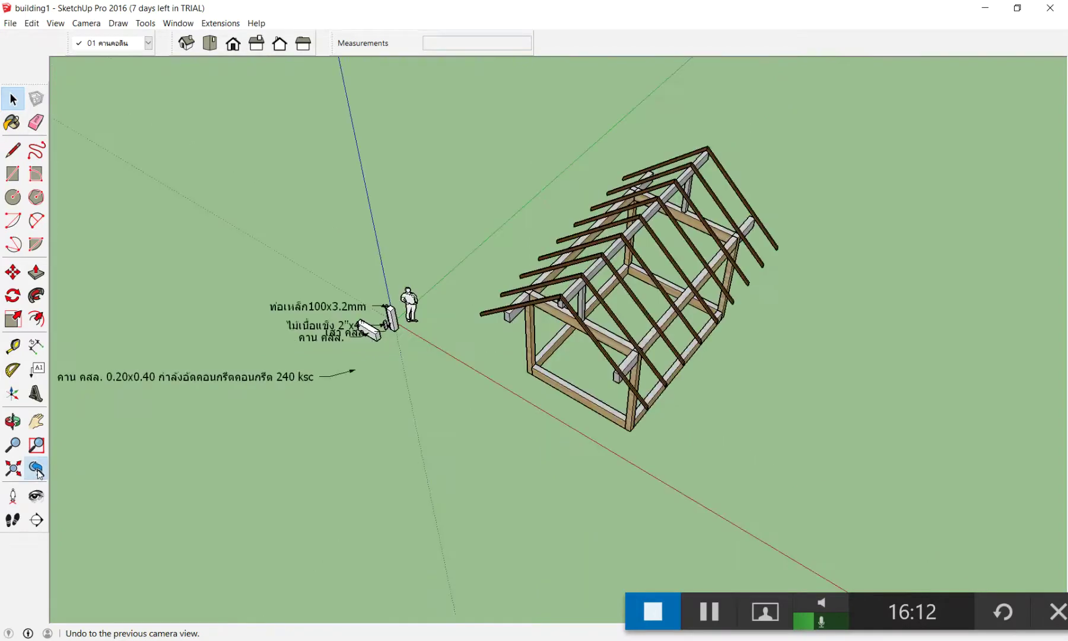
pyautogui.click(37, 471)
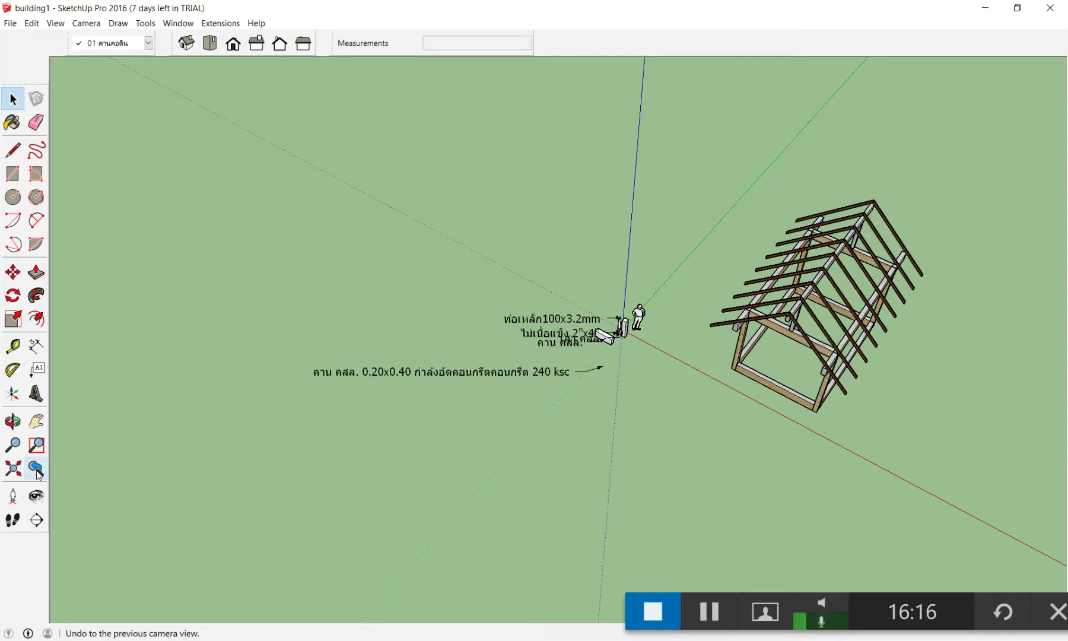
pyautogui.click(36, 472)
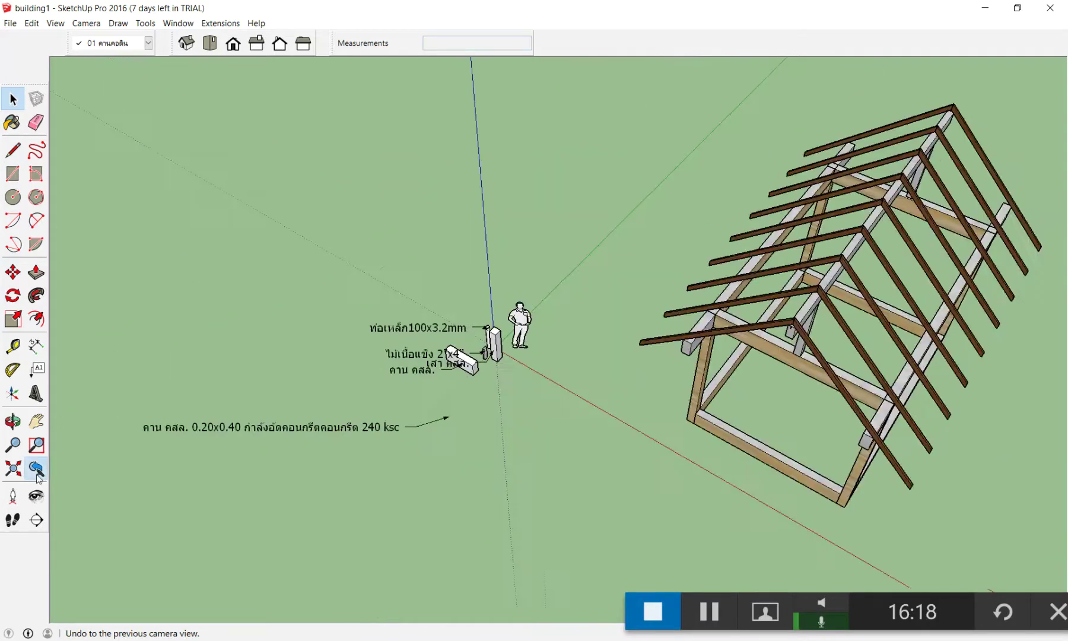
pyautogui.click(36, 472)
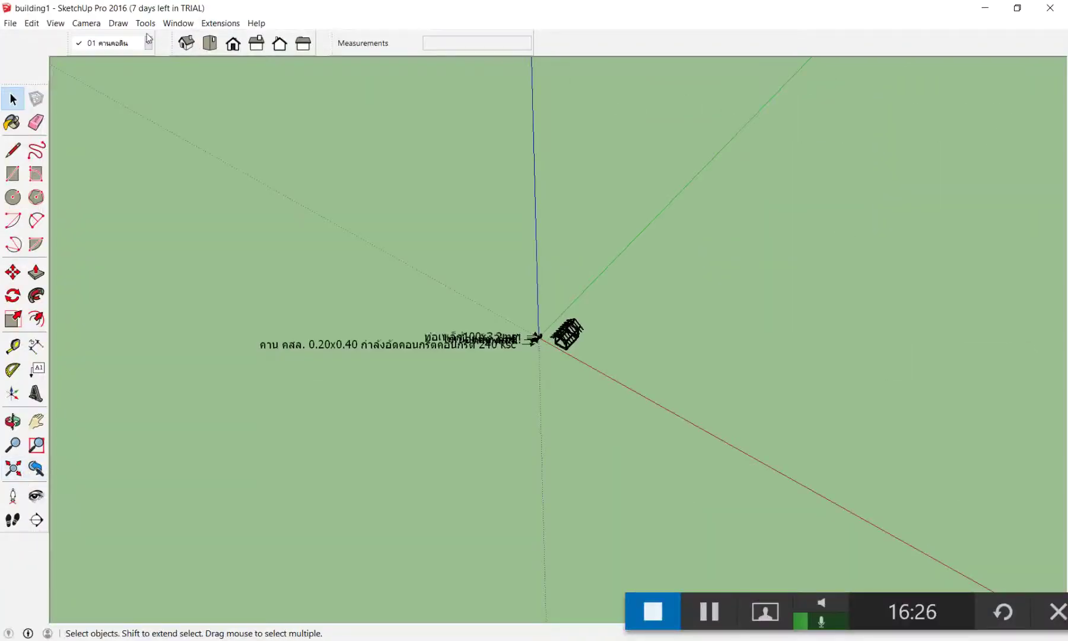
# Zoom to extents so the roof frame, human figure and labels all fit the view.
pyautogui.click(102, 29)
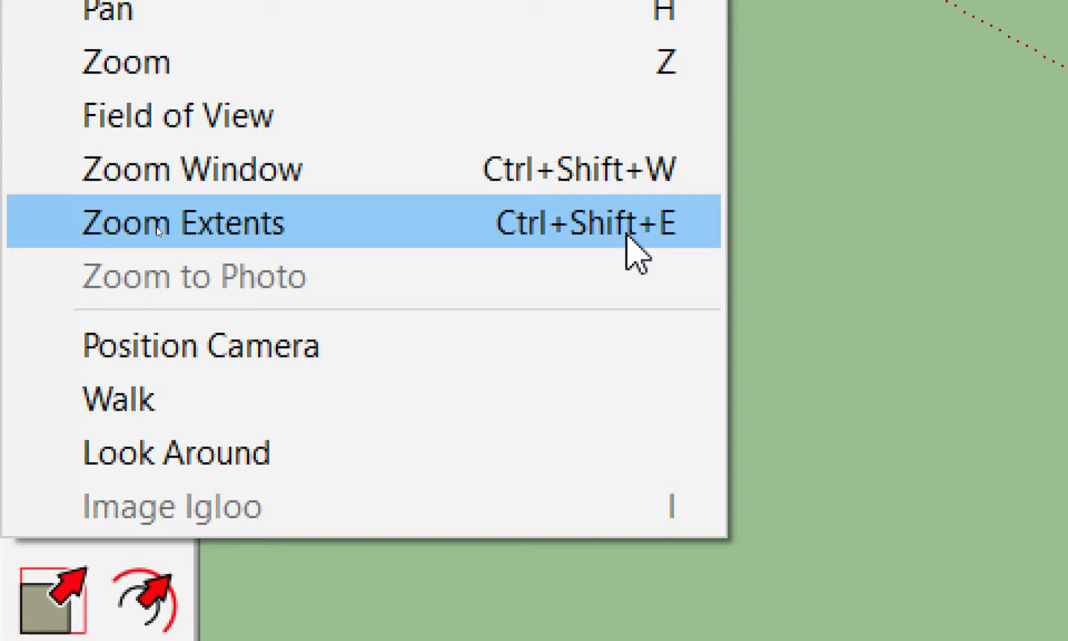
pyautogui.click(627, 235)
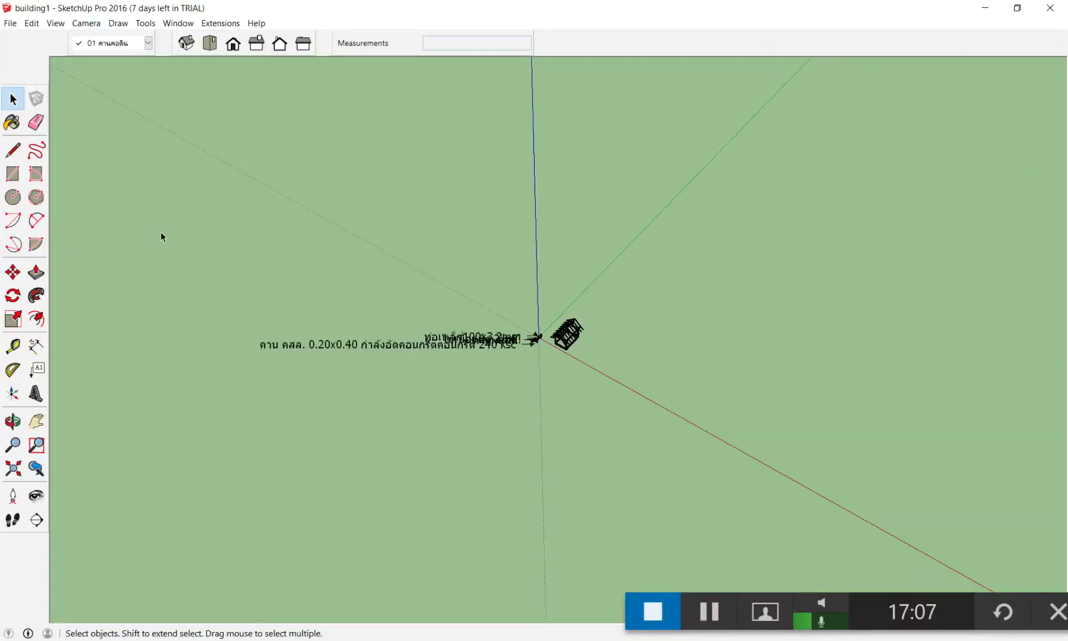
pyautogui.hotkey('shift', 'z')
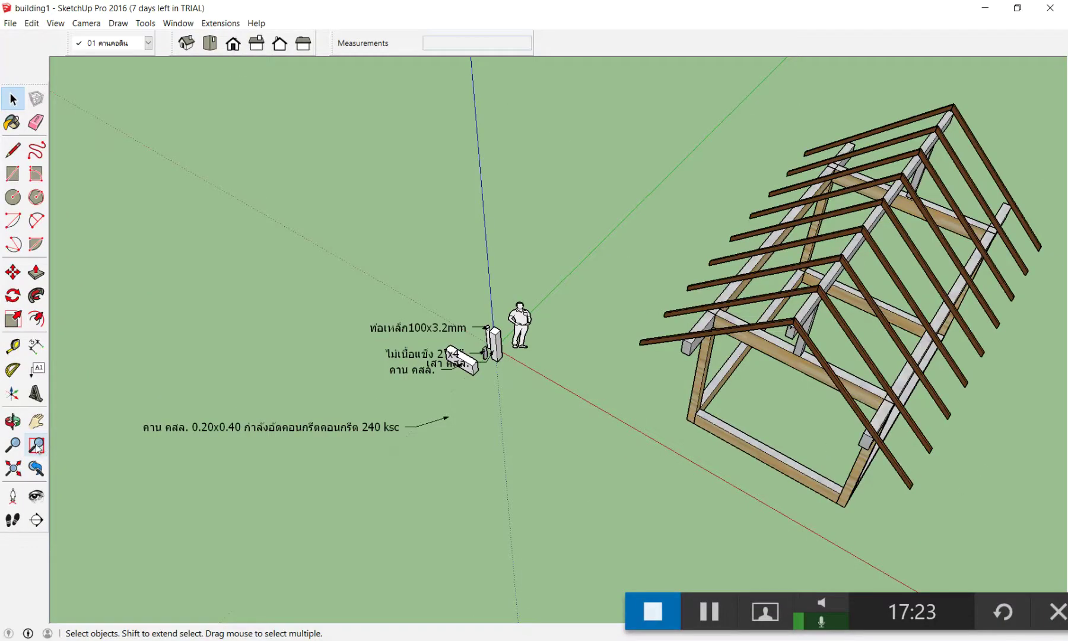
# Zoom Window onto the standing human figure beside the sample posts.
pyautogui.click(37, 446)
pyautogui.moveTo(508, 294); pyautogui.dragTo(537, 322)
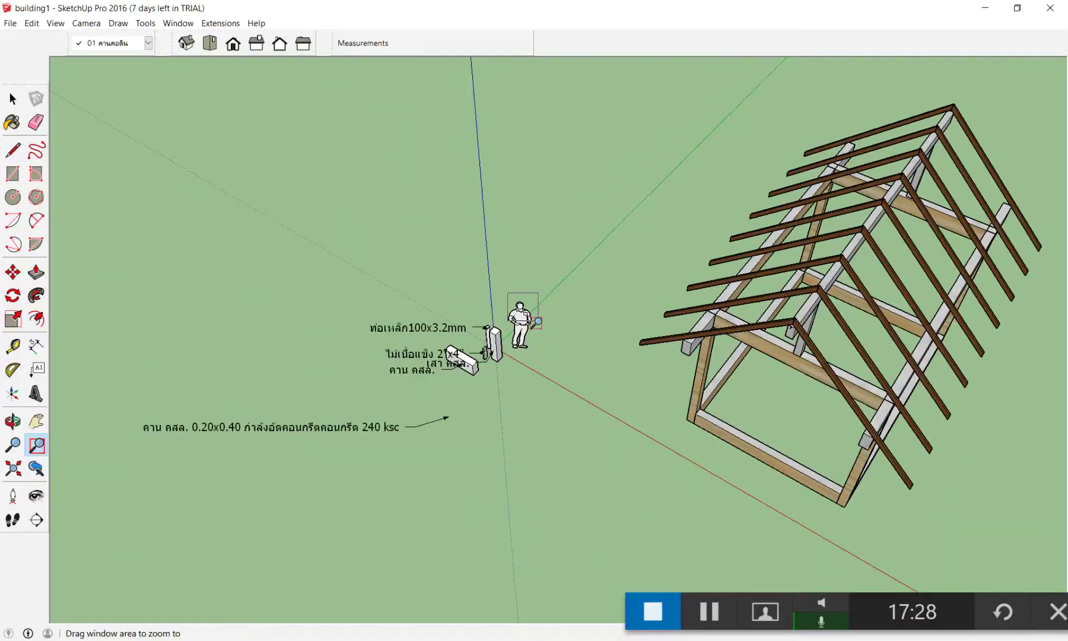
pyautogui.moveTo(537, 321); pyautogui.dragTo(537, 321)
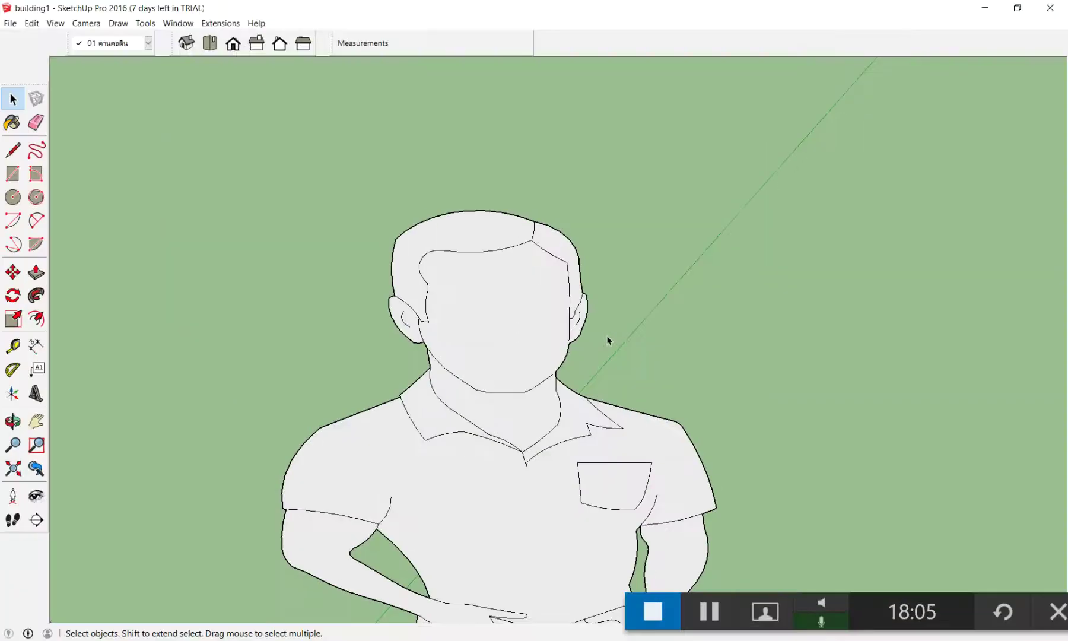
pyautogui.scroll(-2, 564, 311)
pyautogui.scroll(-5, 518, 305)
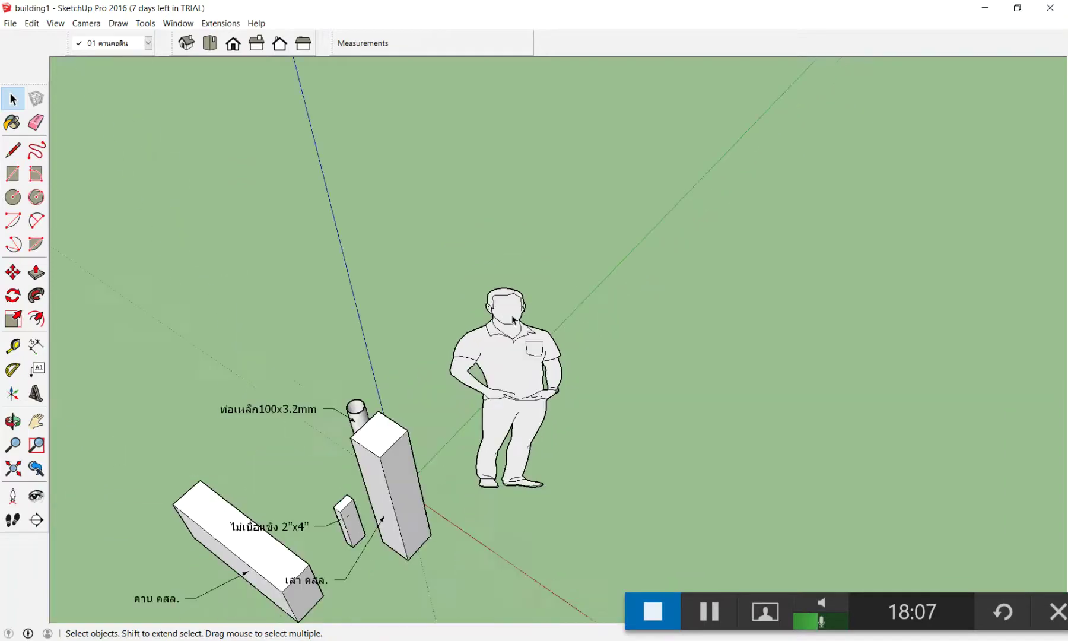
pyautogui.scroll(6, 494, 313)
pyautogui.scroll(1, 504, 313)
pyautogui.scroll(-3, 504, 313)
pyautogui.scroll(-3, 553, 341)
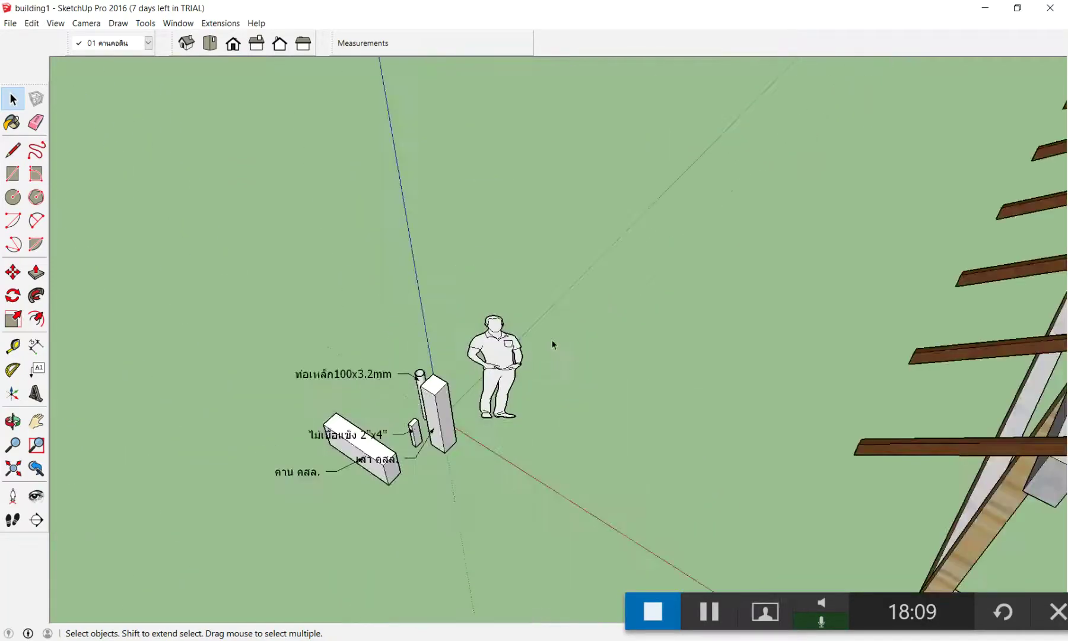
pyautogui.scroll(-2, 643, 365)
pyautogui.scroll(1, 587, 347)
pyautogui.scroll(1, 587, 347)
pyautogui.scroll(3, 612, 266)
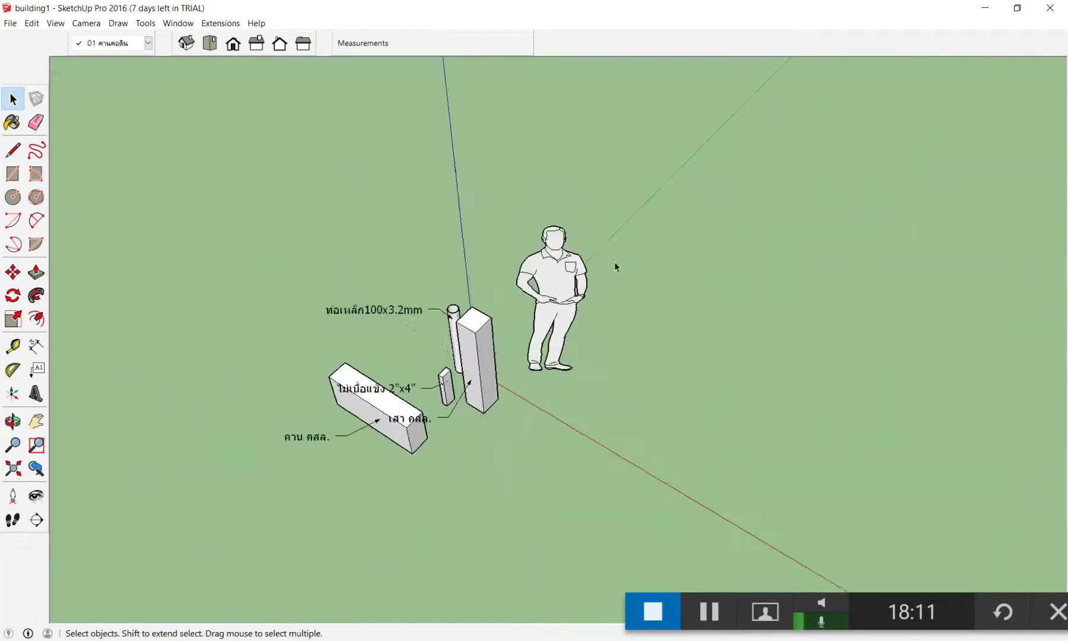
pyautogui.scroll(3, 522, 247)
pyautogui.scroll(3, 515, 209)
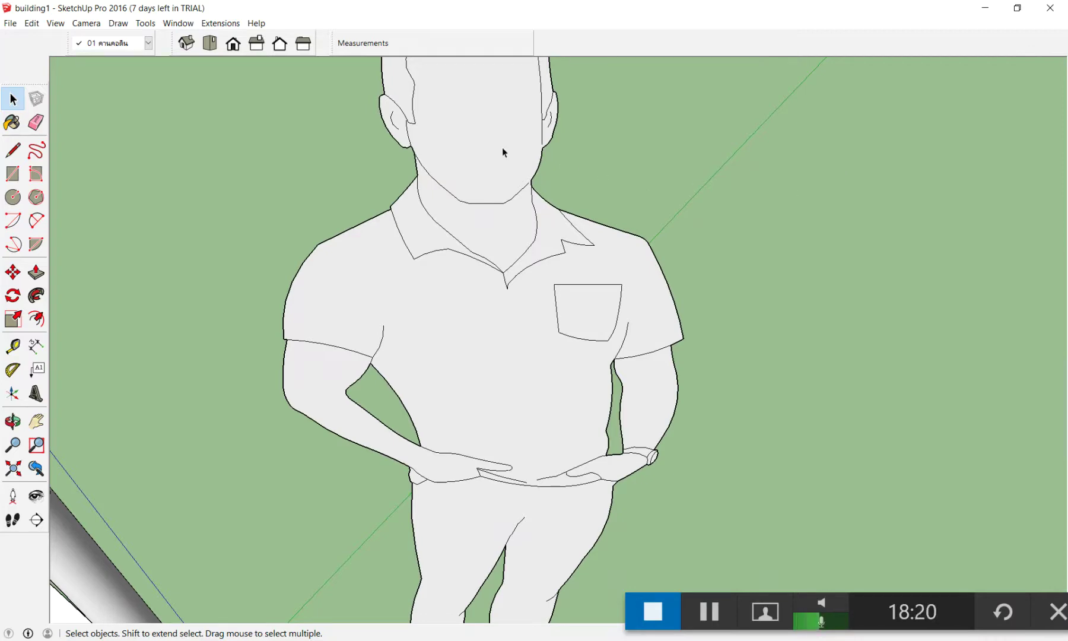
pyautogui.scroll(1, 455, 149)
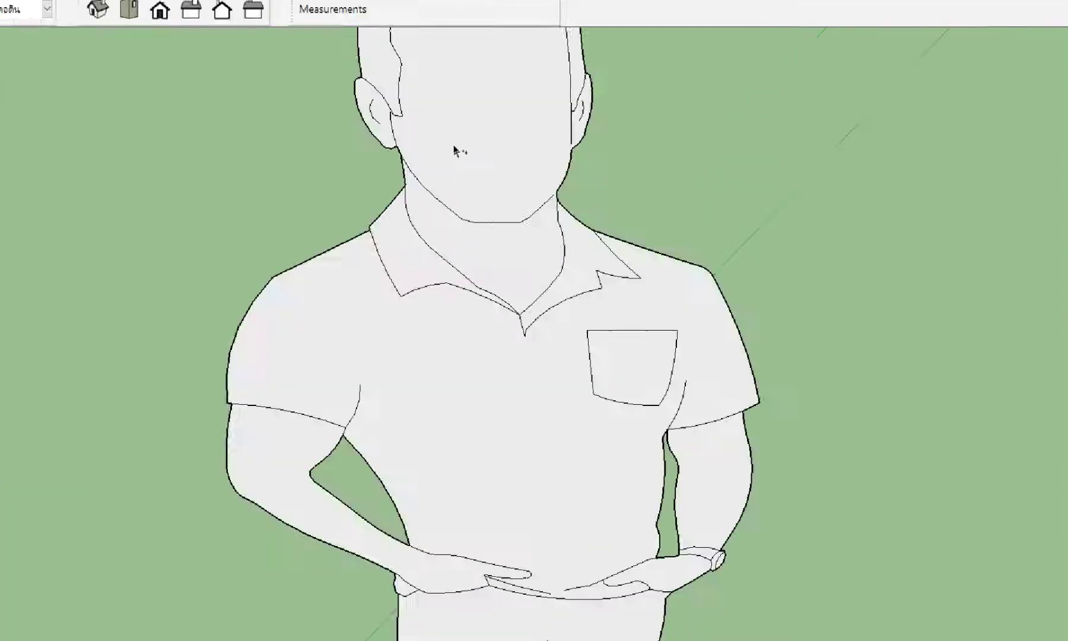
pyautogui.scroll(5, 456, 152)
pyautogui.scroll(-4, 457, 160)
pyautogui.scroll(-4, 460, 154)
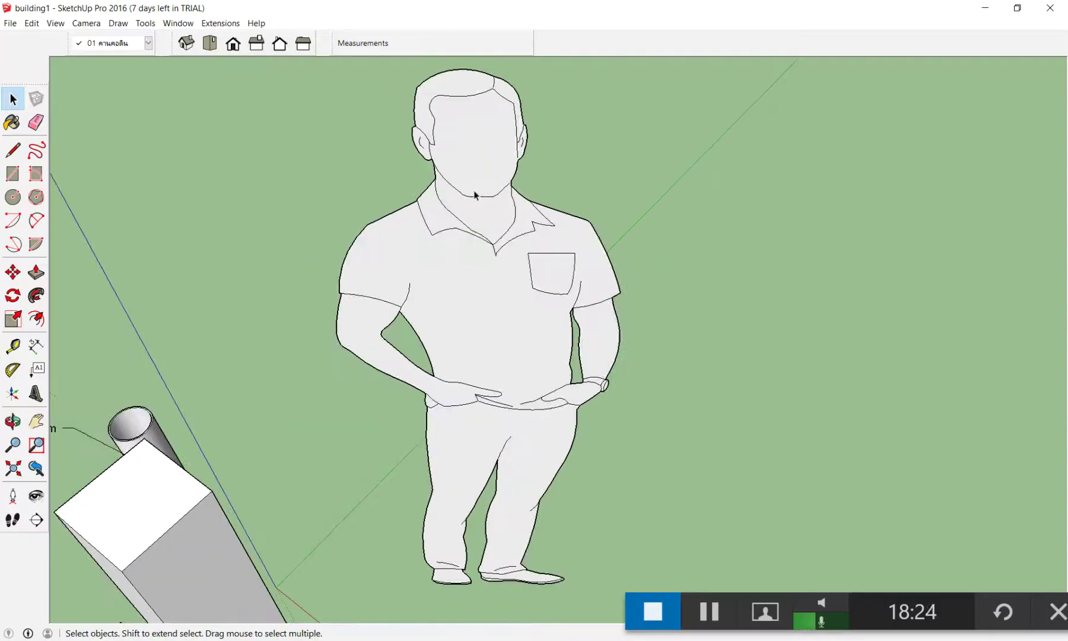
pyautogui.scroll(-1, 604, 163)
pyautogui.scroll(1, 604, 164)
pyautogui.scroll(2, 605, 165)
pyautogui.scroll(-1, 606, 171)
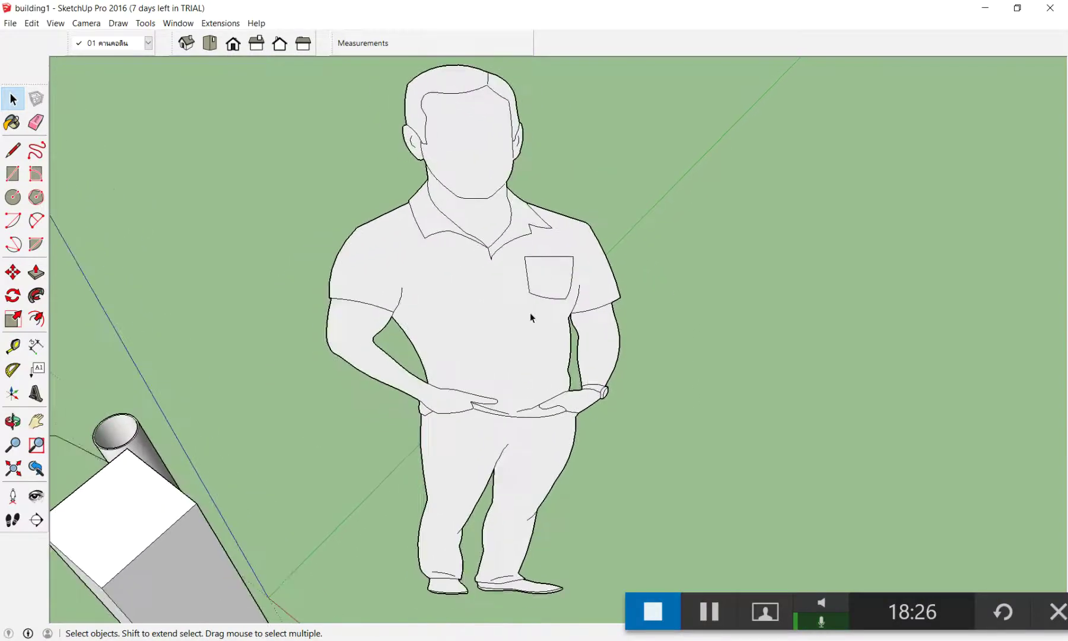
pyautogui.scroll(-2, 565, 257)
pyautogui.scroll(2, 531, 222)
pyautogui.scroll(1, 546, 228)
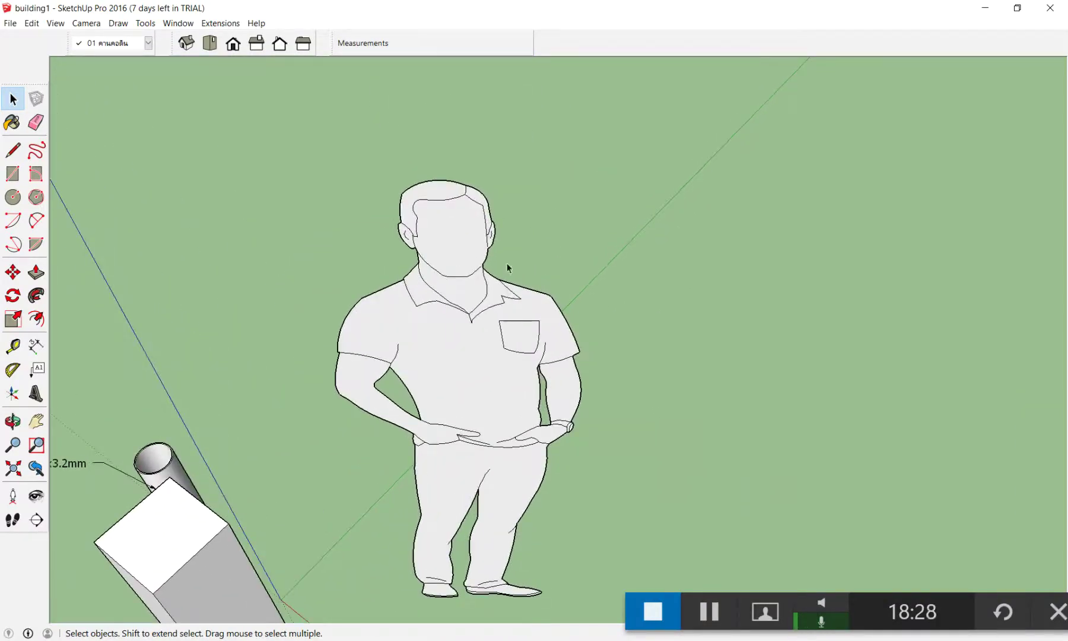
pyautogui.scroll(2, 558, 290)
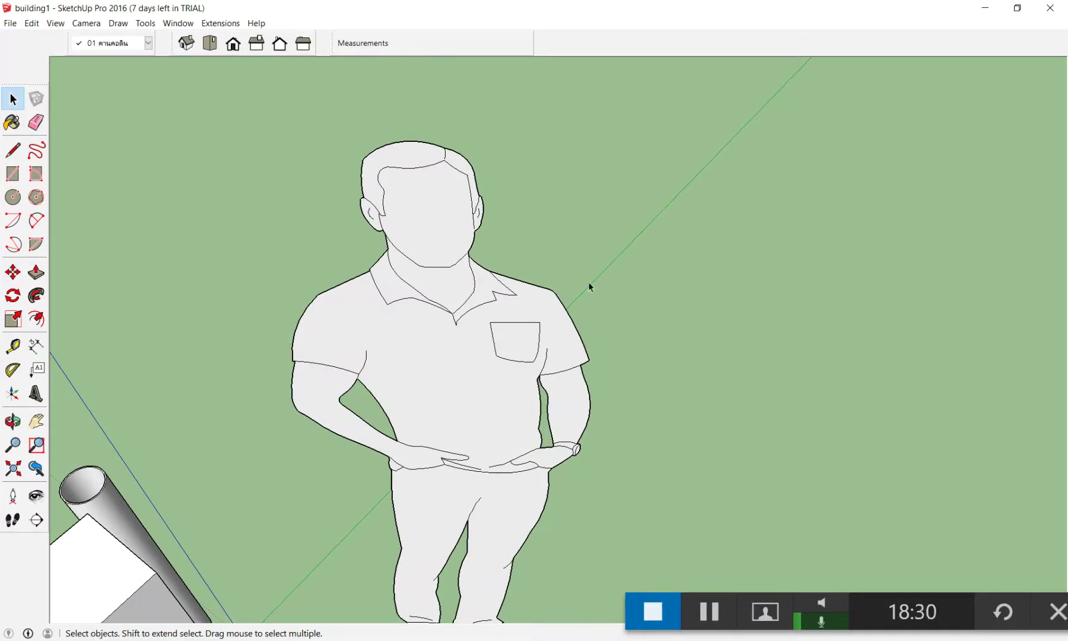
pyautogui.scroll(2, 577, 307)
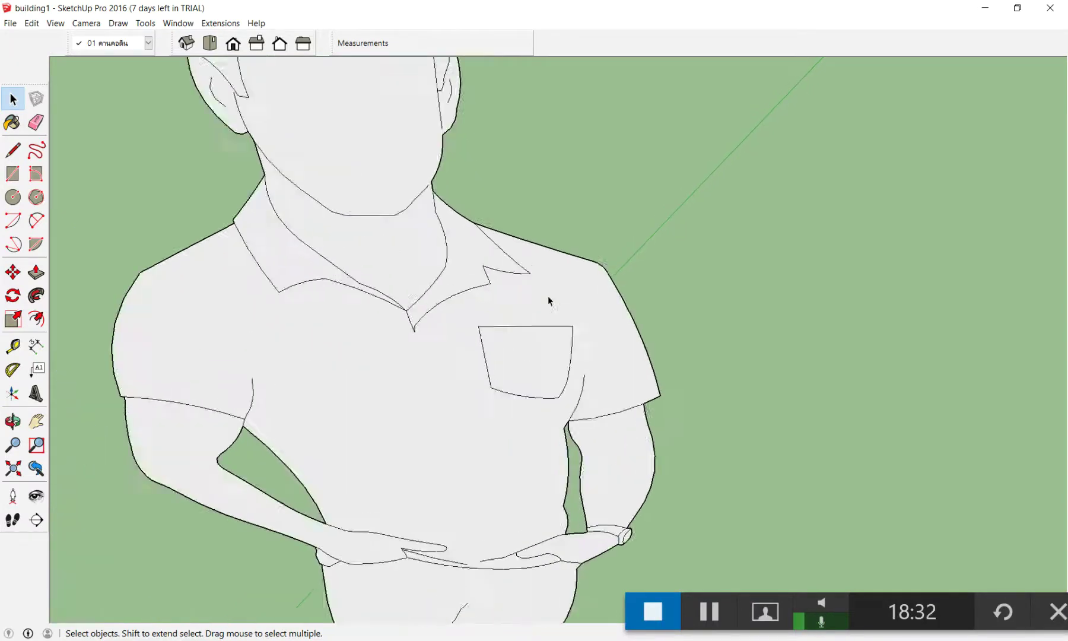
pyautogui.scroll(2, 546, 298)
pyautogui.scroll(1, 670, 232)
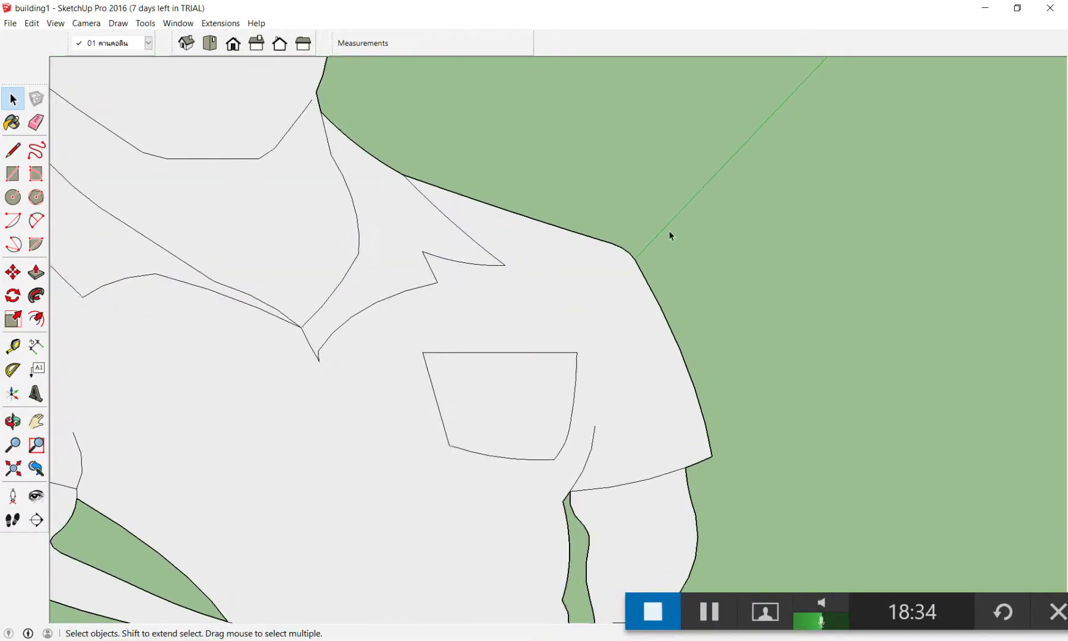
pyautogui.scroll(-1, 493, 374)
pyautogui.scroll(-3, 417, 381)
pyautogui.scroll(-1, 409, 356)
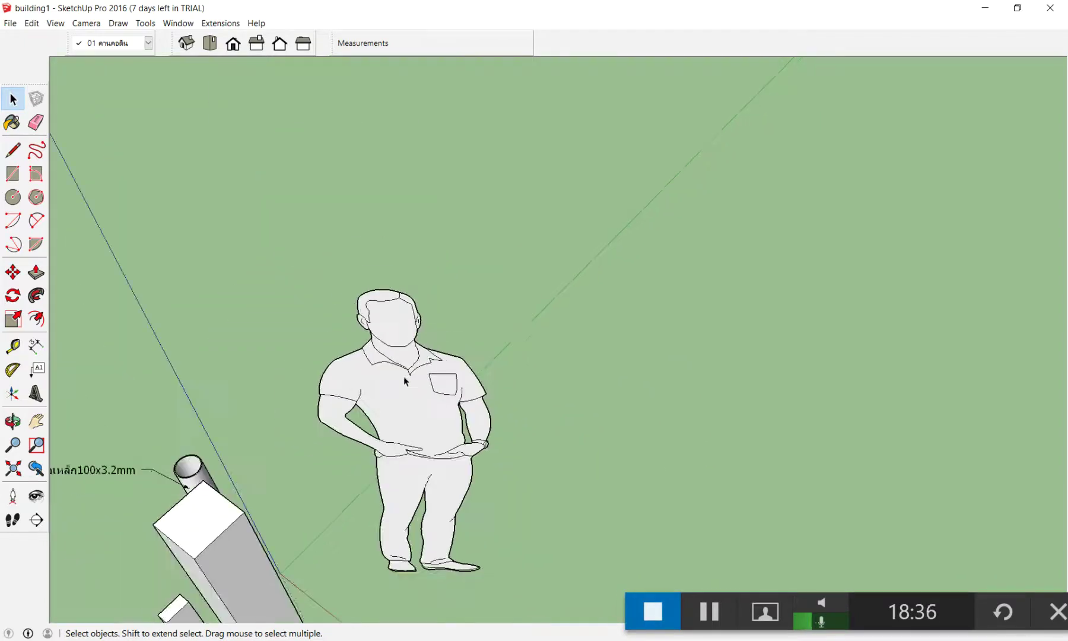
pyautogui.scroll(4, 383, 248)
pyautogui.scroll(2, 383, 248)
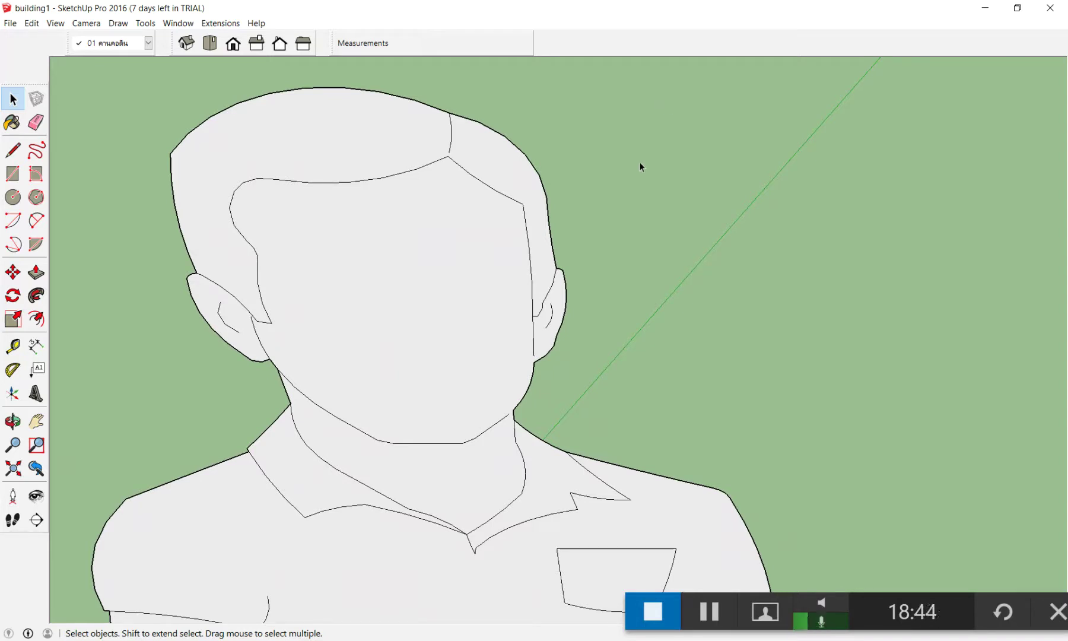
pyautogui.scroll(1, 640, 163)
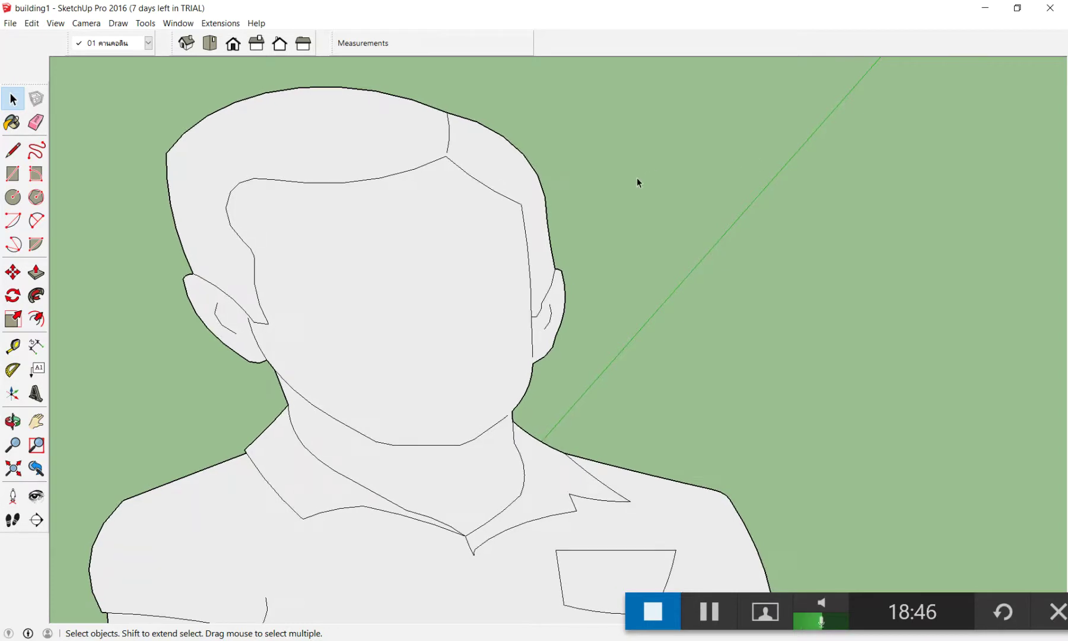
pyautogui.scroll(1, 636, 180)
pyautogui.scroll(1, 637, 178)
pyautogui.scroll(1, 637, 178)
pyautogui.scroll(1, 637, 178)
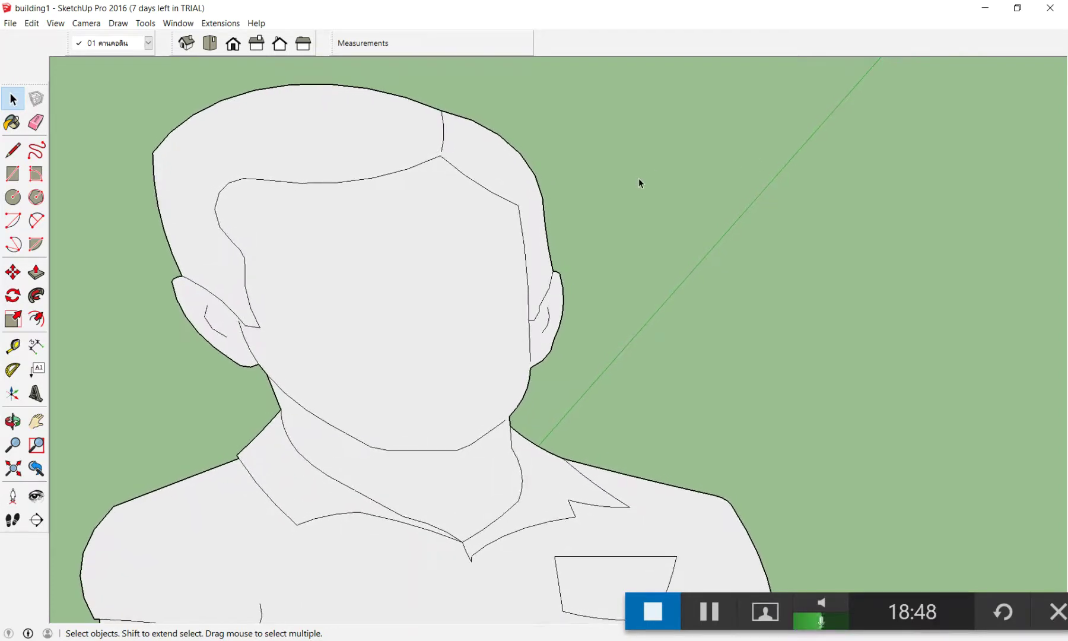
pyautogui.scroll(1, 638, 178)
pyautogui.scroll(-2, 396, 222)
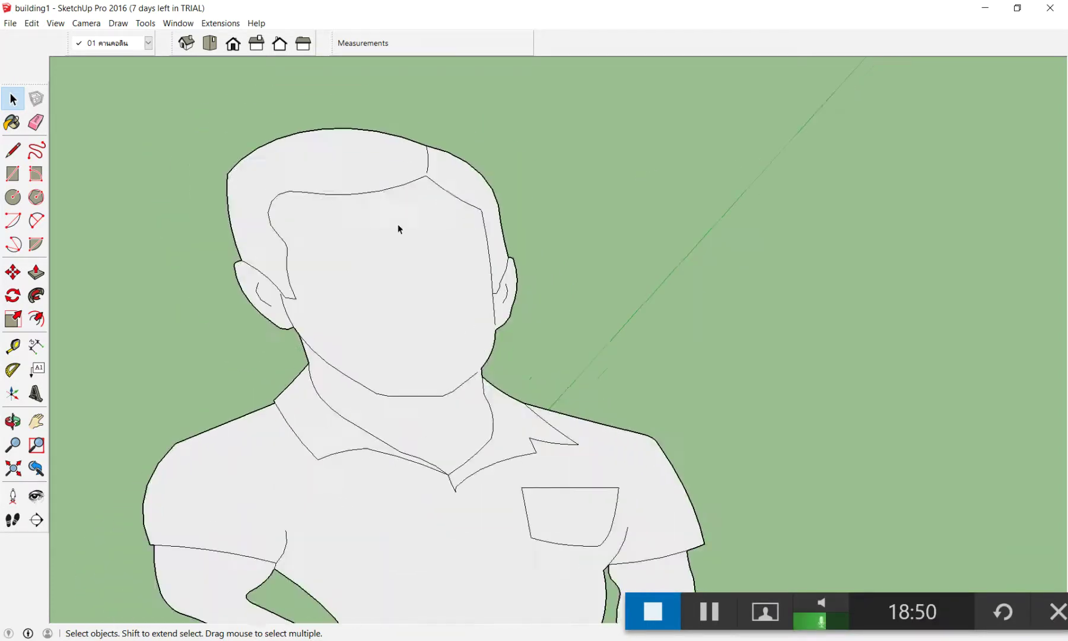
pyautogui.scroll(2, 397, 224)
pyautogui.scroll(1, 398, 224)
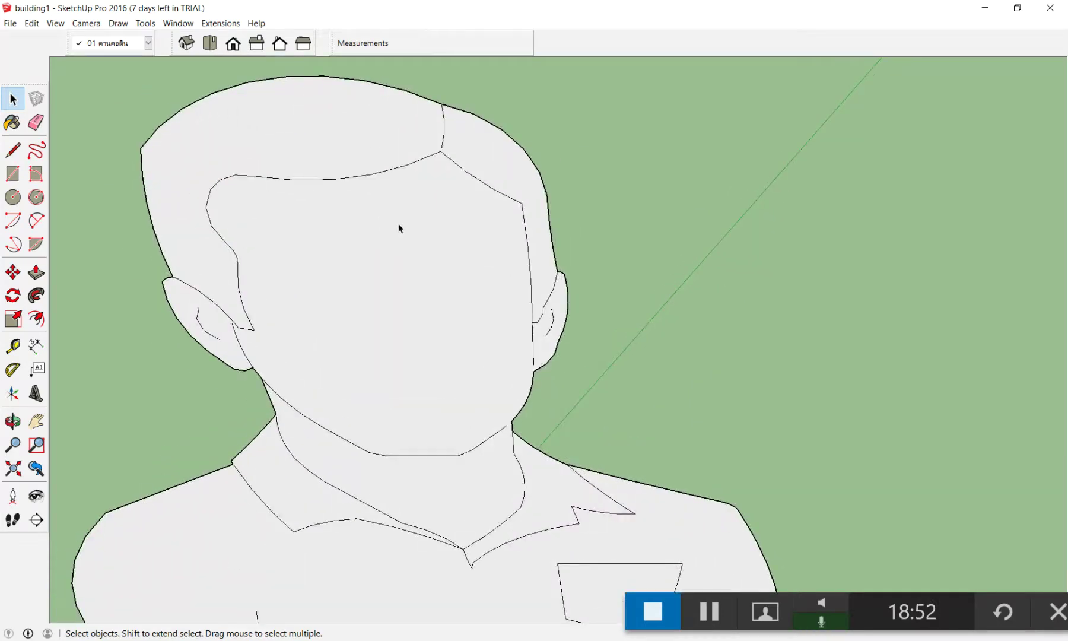
pyautogui.scroll(-1, 398, 223)
pyautogui.scroll(-1, 397, 224)
pyautogui.scroll(-1, 397, 226)
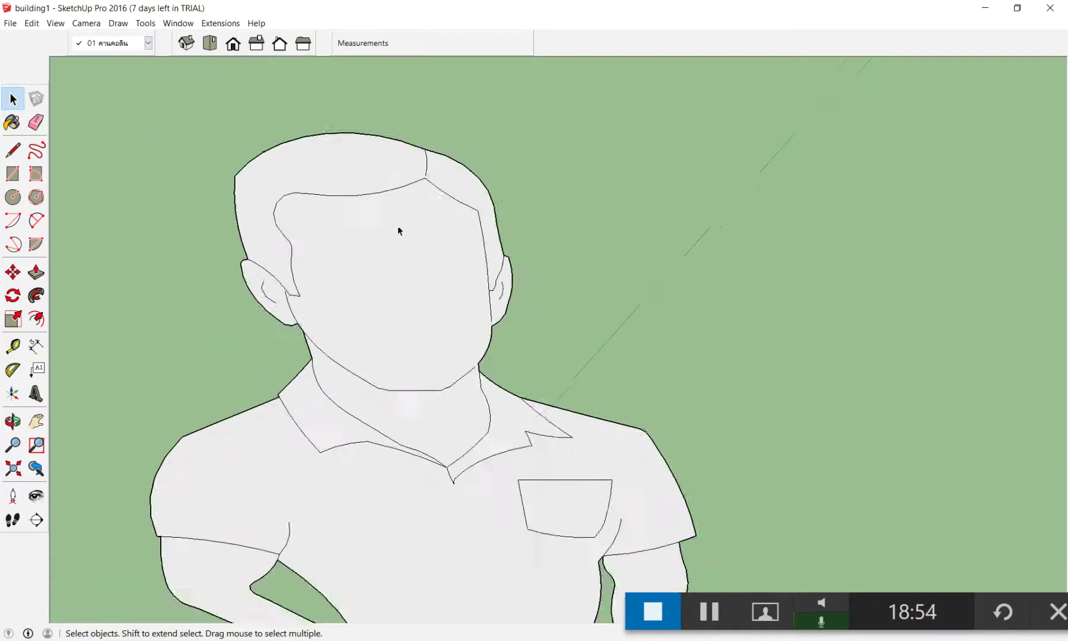
pyautogui.scroll(-1, 396, 225)
pyautogui.scroll(-3, 392, 234)
pyautogui.scroll(2, 388, 244)
pyautogui.scroll(2, 389, 242)
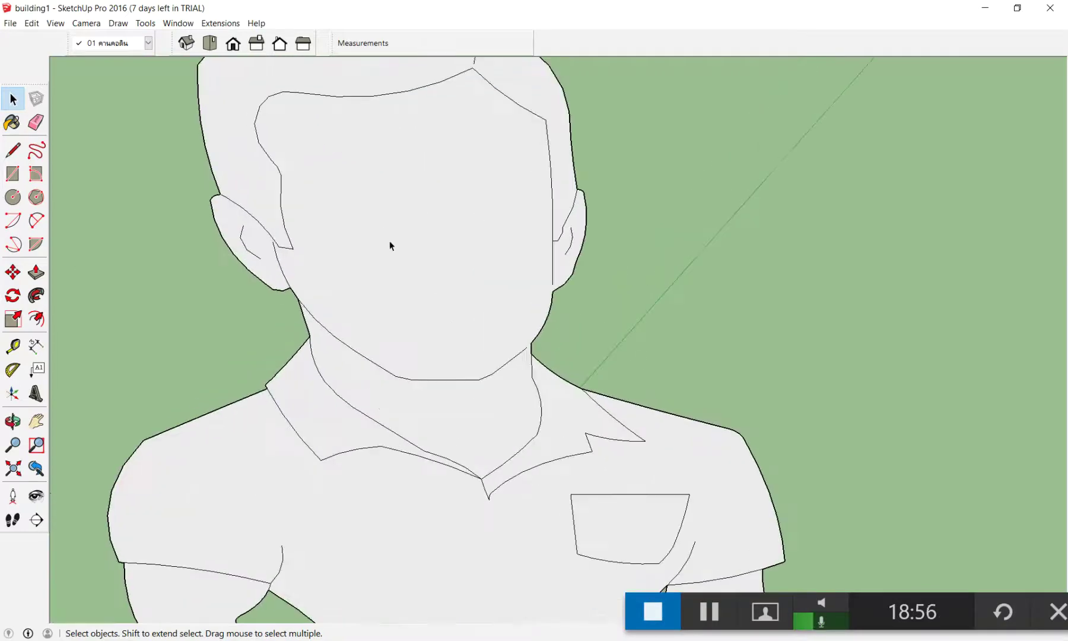
pyautogui.scroll(2, 389, 240)
pyautogui.scroll(-1, 390, 106)
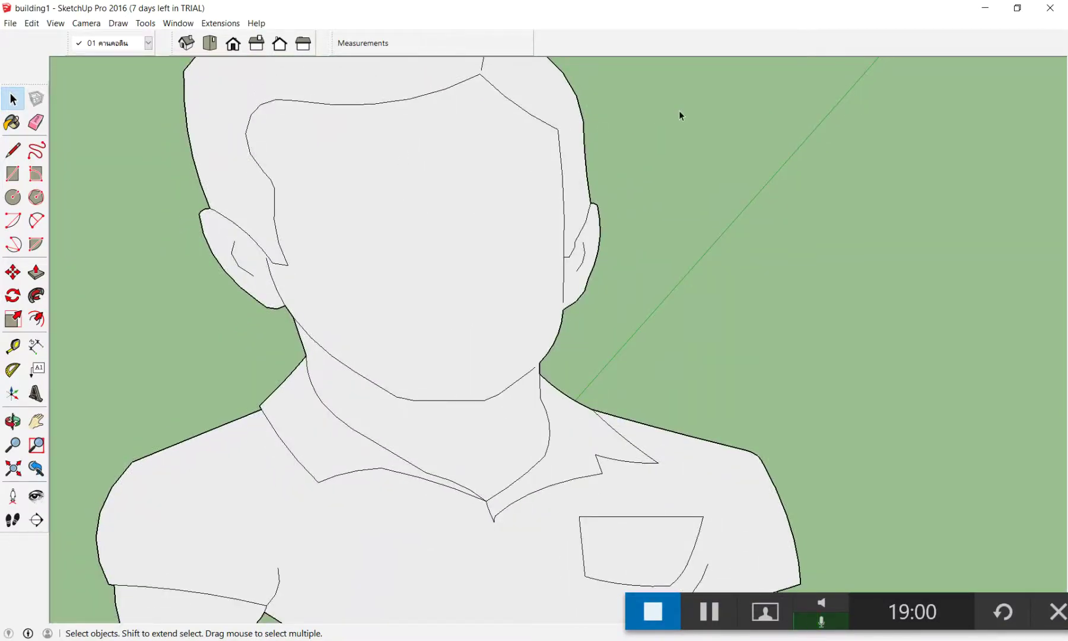
pyautogui.scroll(1, 682, 119)
pyautogui.scroll(-1, 685, 129)
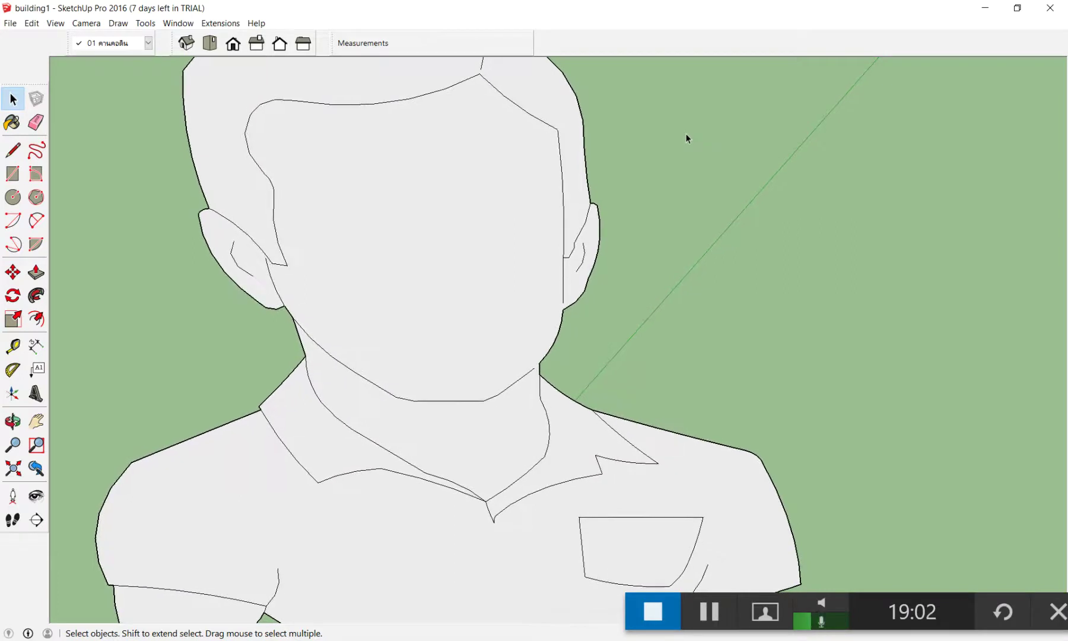
pyautogui.scroll(1, 686, 136)
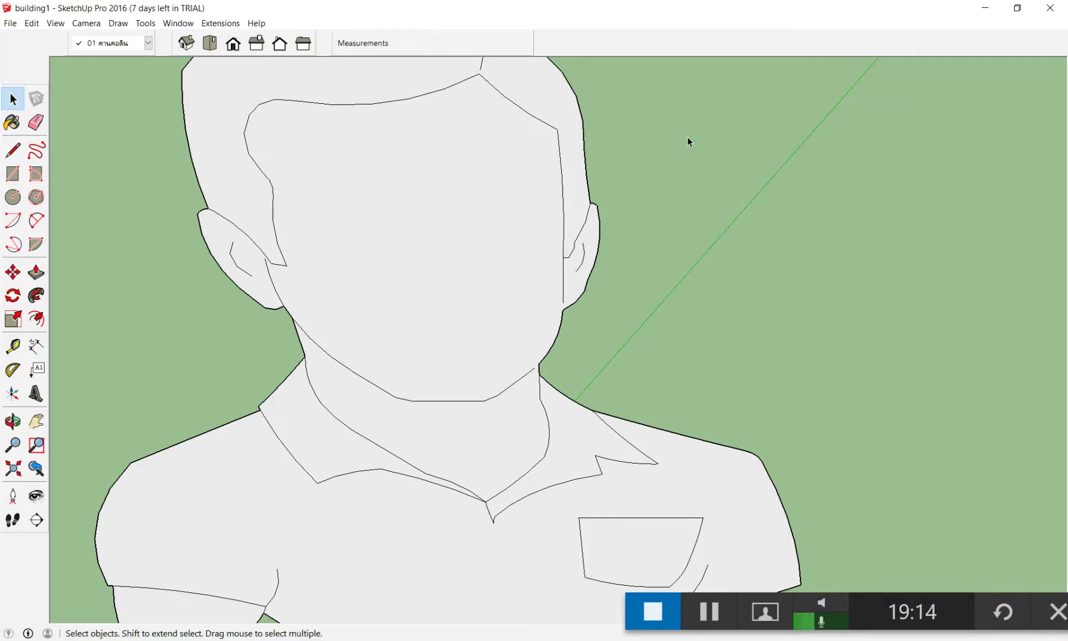
pyautogui.scroll(-1, 687, 140)
pyautogui.scroll(-2, 455, 215)
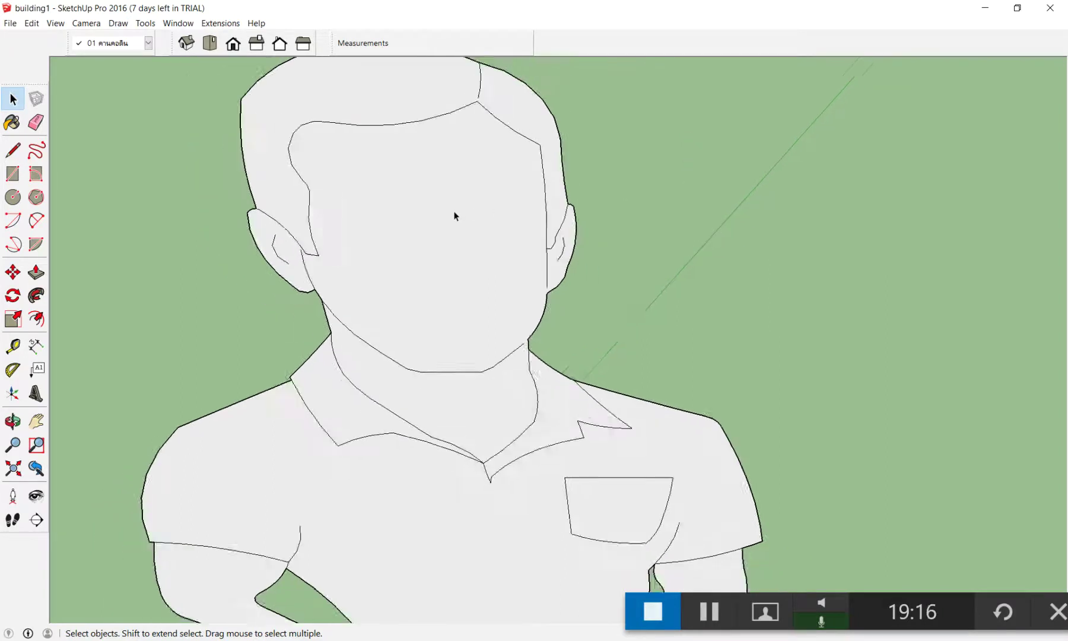
pyautogui.scroll(-2, 631, 169)
pyautogui.scroll(2, 513, 183)
pyautogui.scroll(1, 471, 209)
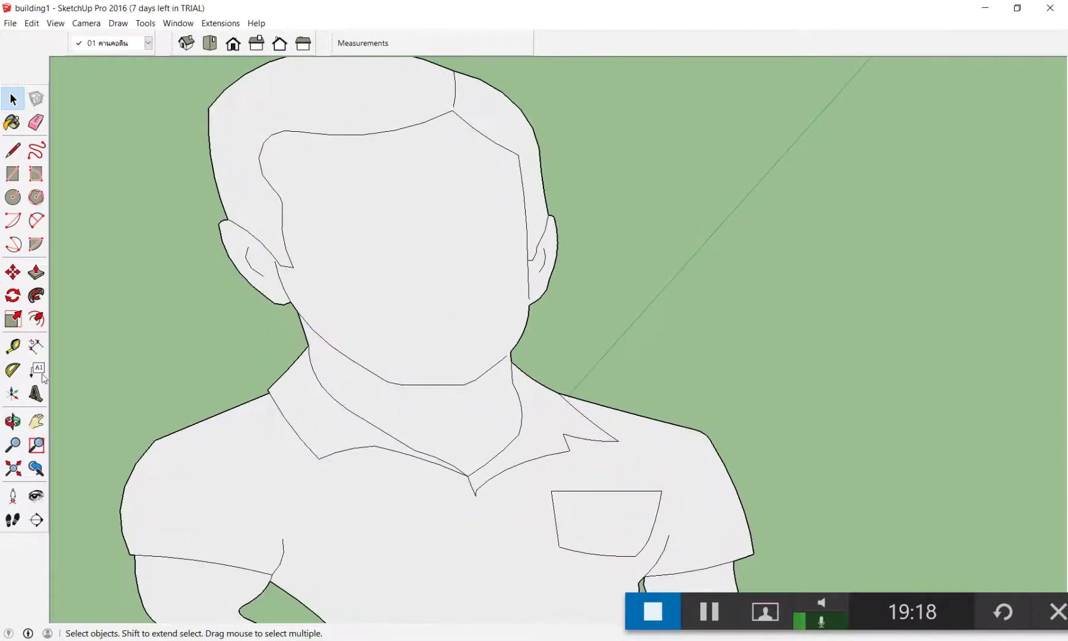
# Fit the whole model in view, then zoom close on the scale figure's face and rafters.
pyautogui.click(13, 467)
pyautogui.scroll(2, 520, 325)
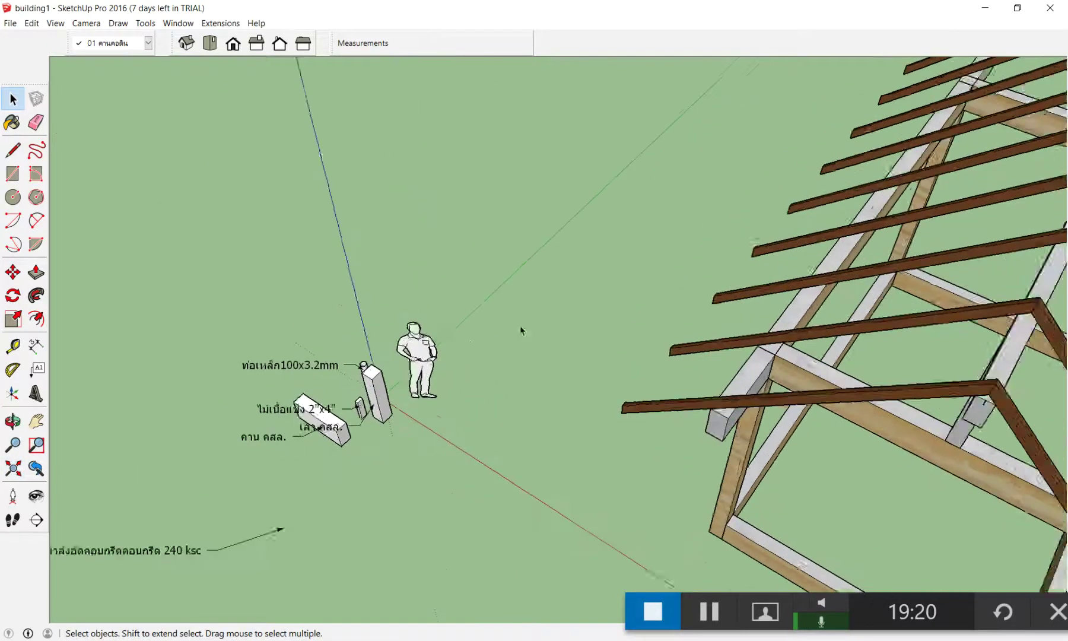
pyautogui.scroll(2, 475, 332)
pyautogui.scroll(2, 356, 284)
pyautogui.scroll(1, 231, 243)
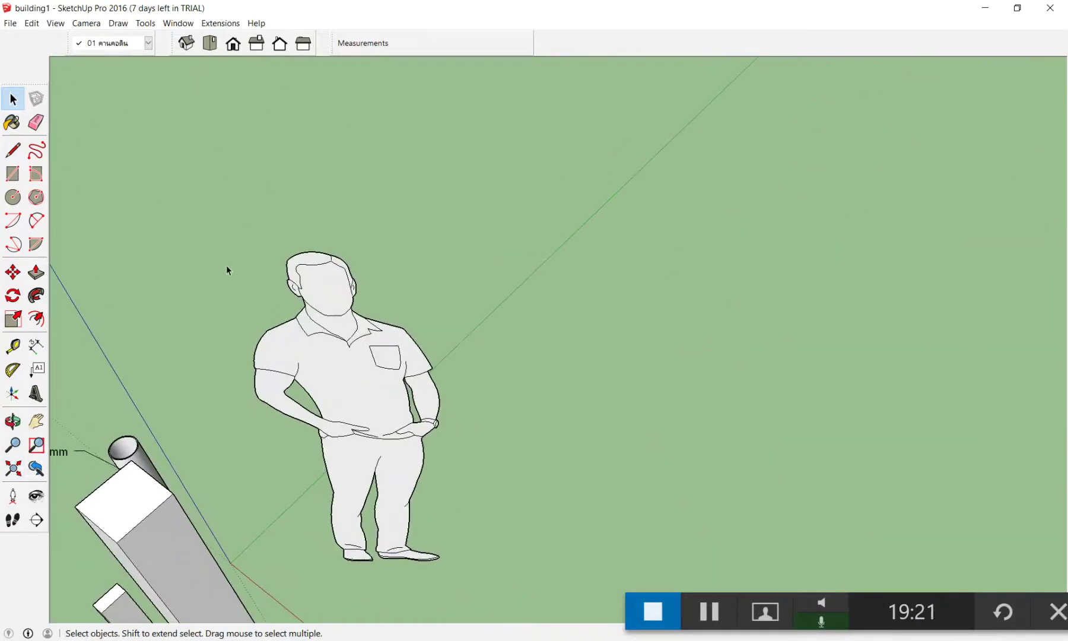
pyautogui.scroll(-1, 534, 326)
pyautogui.scroll(-1, 520, 343)
pyautogui.scroll(2, 520, 343)
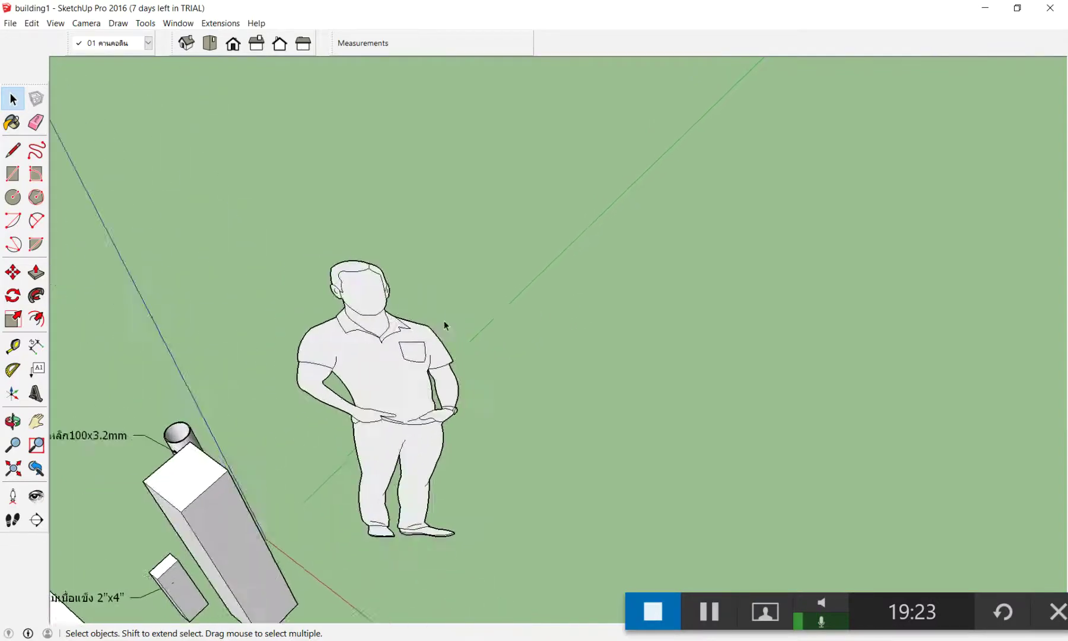
pyautogui.scroll(1, 365, 290)
pyautogui.scroll(1, 365, 290)
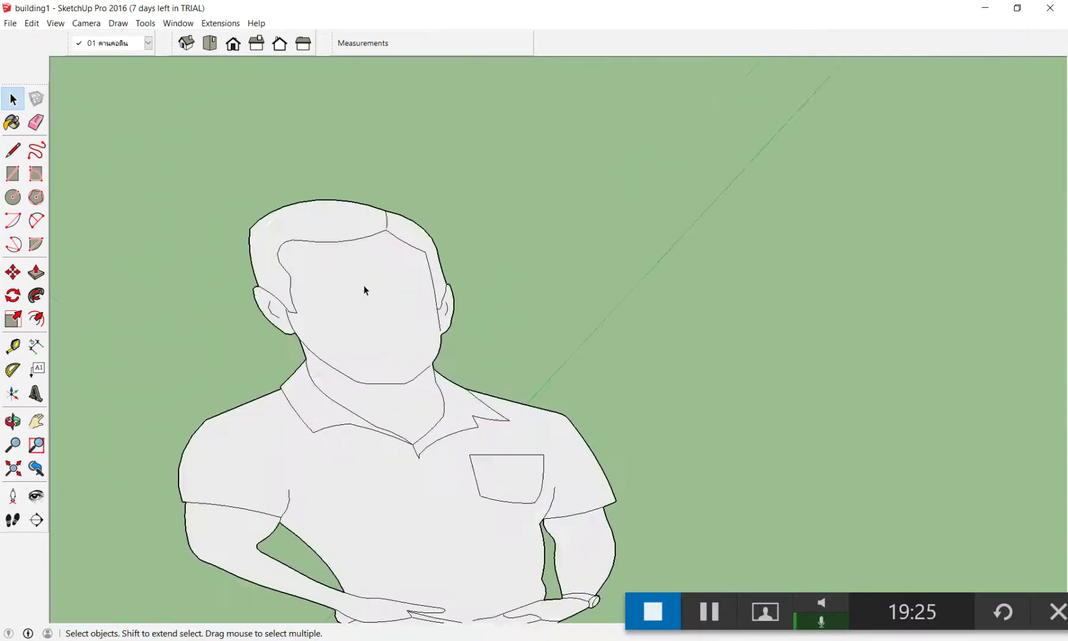
pyautogui.scroll(1, 364, 290)
pyautogui.scroll(1, 364, 291)
pyautogui.scroll(1, 363, 291)
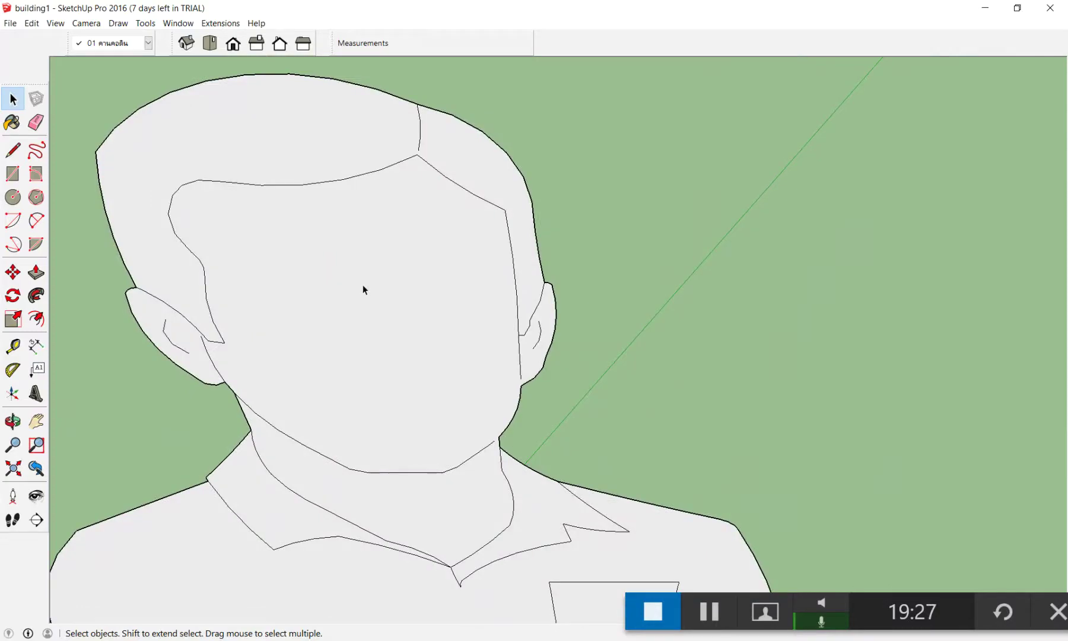
pyautogui.scroll(-2, 361, 292)
pyautogui.scroll(-3, 355, 302)
pyautogui.scroll(-1, 352, 326)
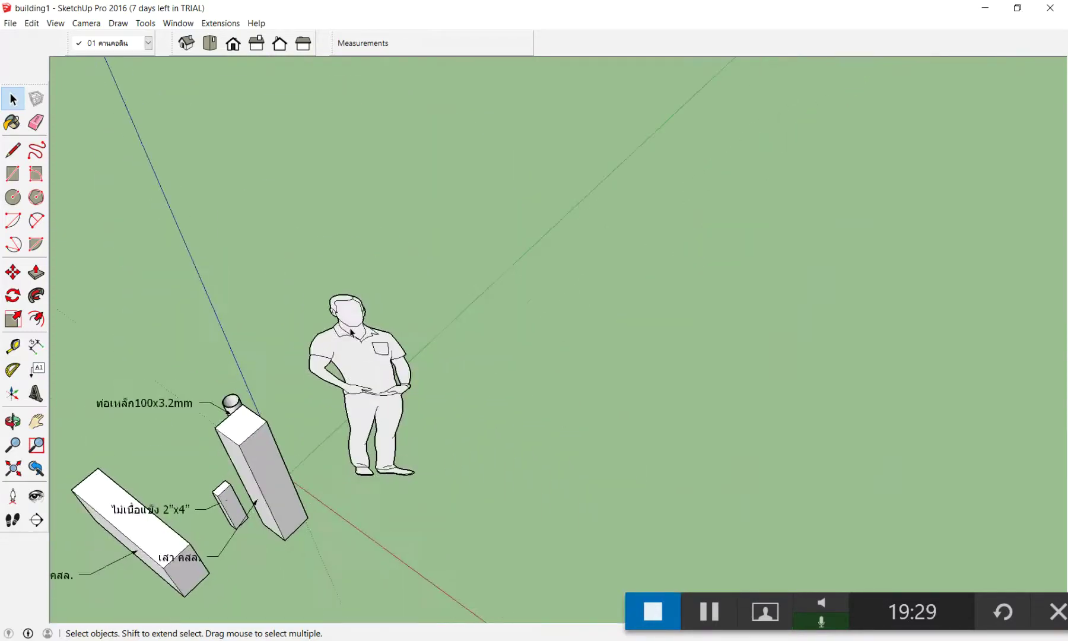
pyautogui.scroll(-2, 351, 332)
pyautogui.scroll(-3, 351, 332)
pyautogui.scroll(-2, 356, 320)
pyautogui.scroll(3, 676, 212)
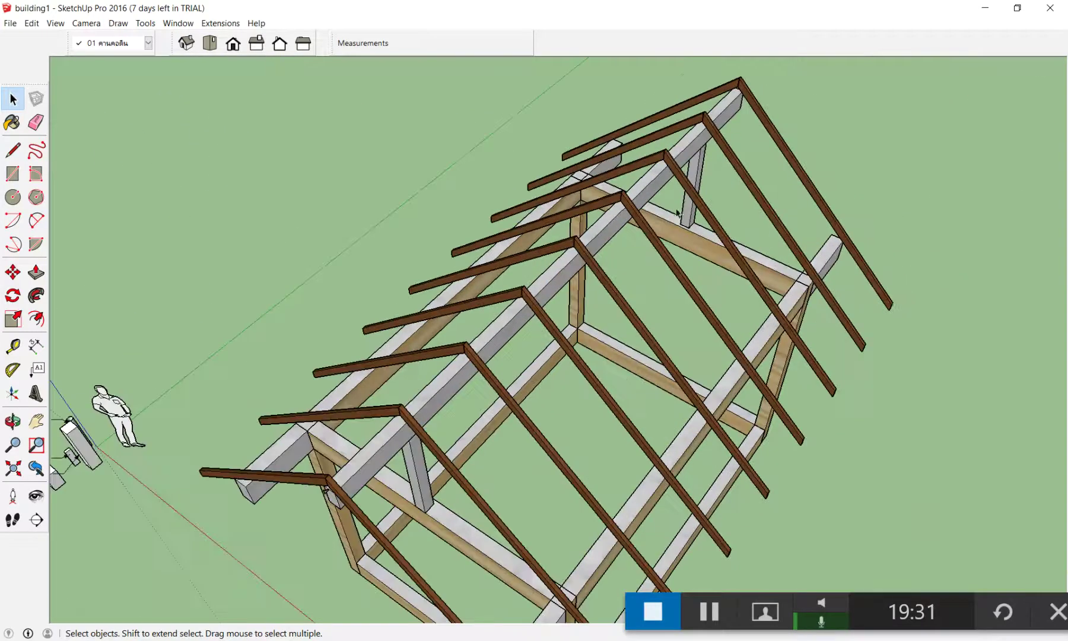
pyautogui.scroll(2, 677, 212)
pyautogui.scroll(2, 629, 162)
pyautogui.scroll(-1, 626, 160)
pyautogui.scroll(-1, 611, 178)
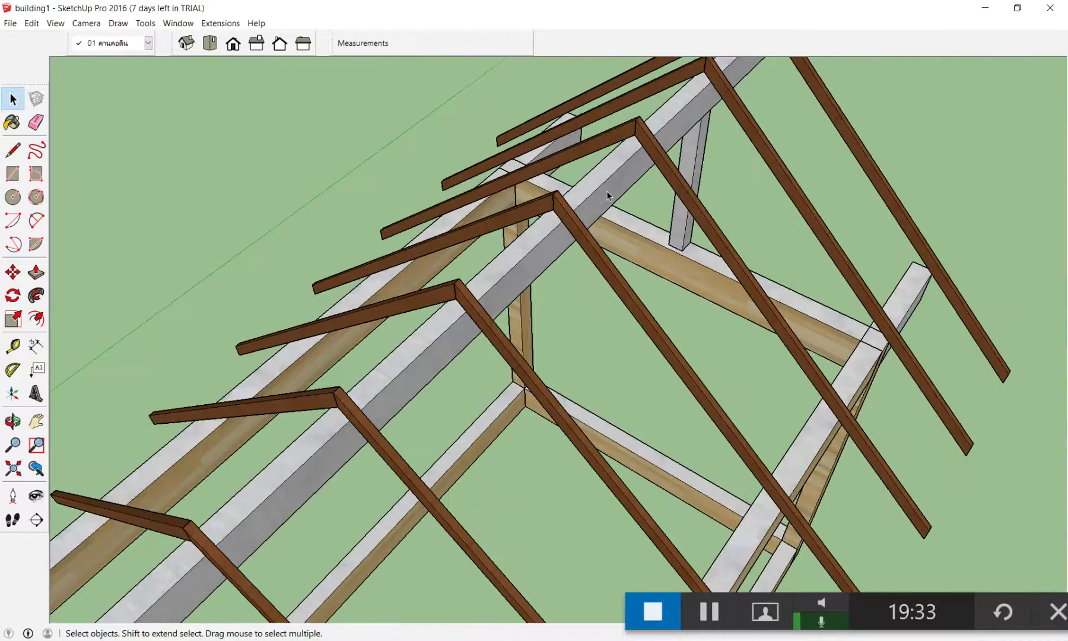
pyautogui.scroll(-3, 606, 194)
pyautogui.scroll(-2, 593, 237)
pyautogui.scroll(1, 572, 313)
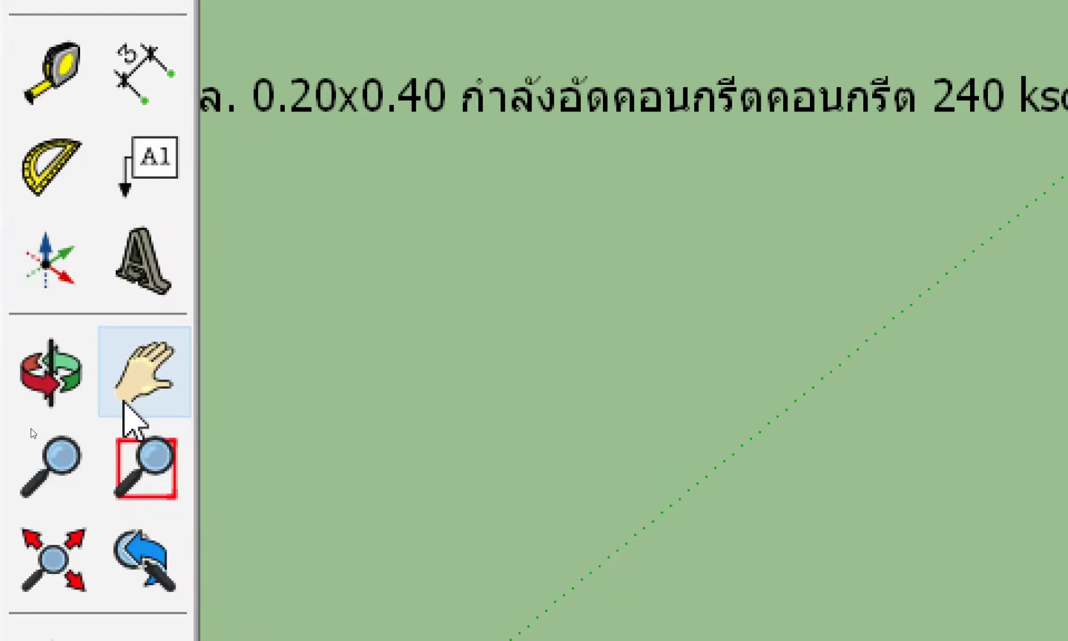
# Drag the view around to get back to an overall view of the whole building.
pyautogui.click(125, 404)
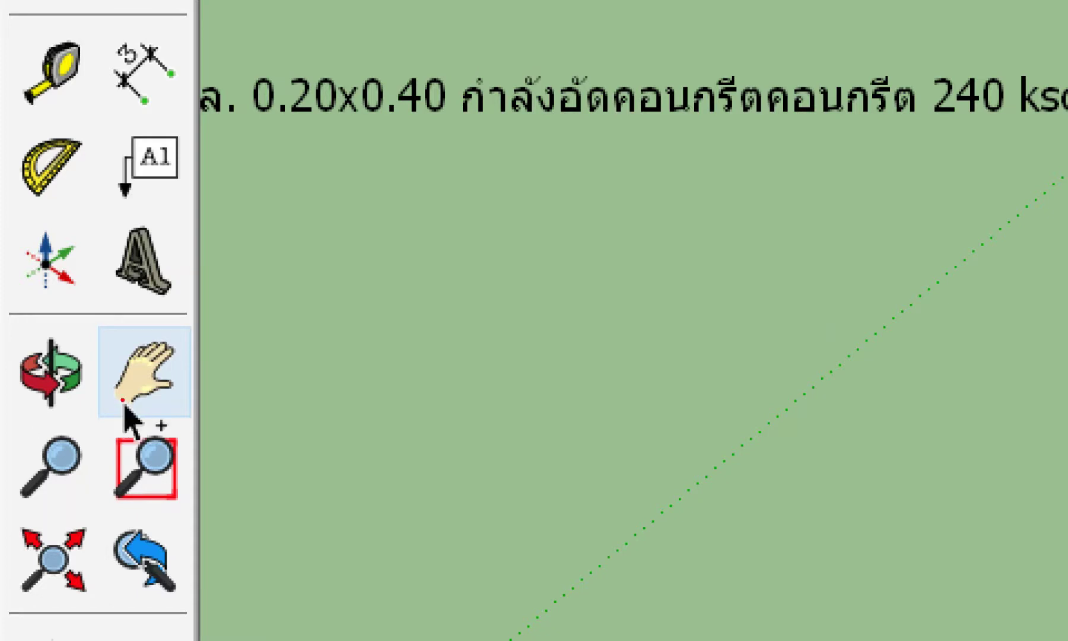
pyautogui.moveTo(544, 211); pyautogui.dragTo(542, 468)
pyautogui.moveTo(511, 320); pyautogui.dragTo(859, 331)
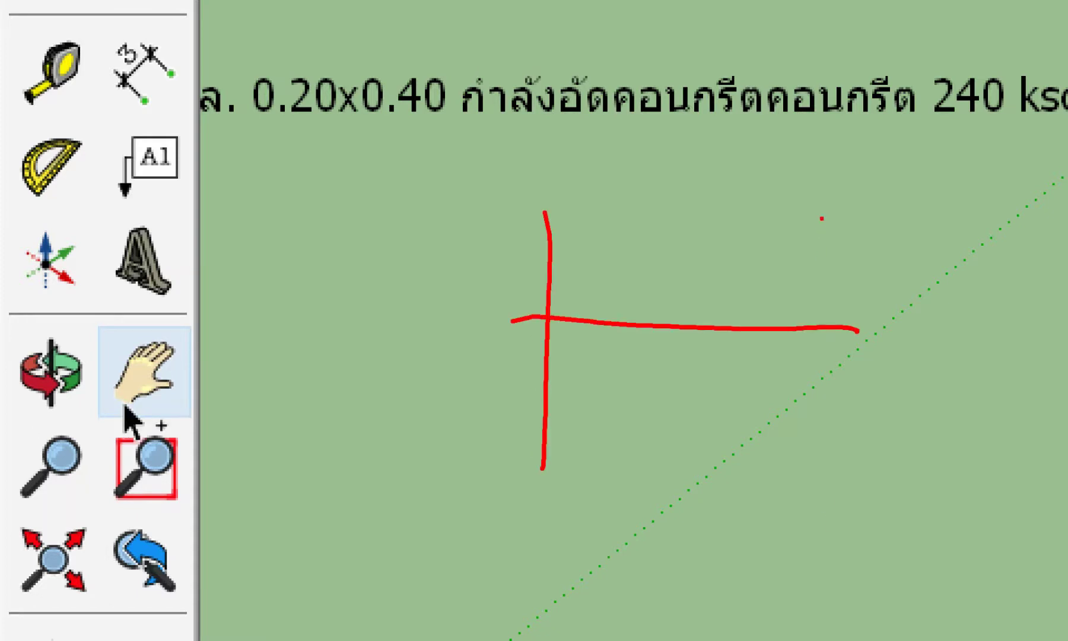
pyautogui.moveTo(821, 224); pyautogui.dragTo(833, 528)
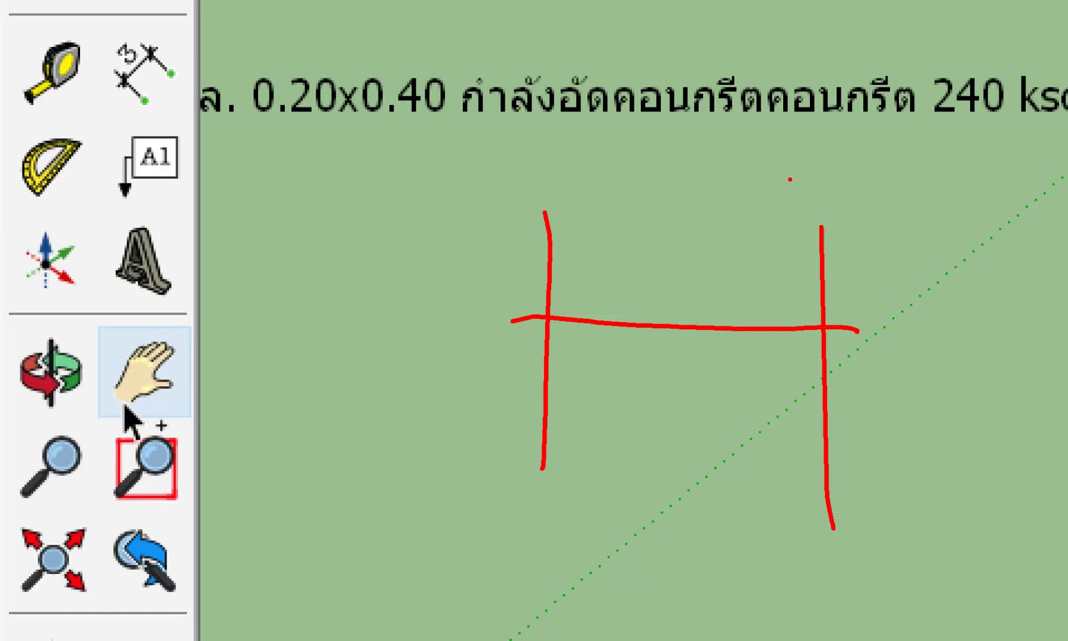
pyautogui.moveTo(710, 283)
pyautogui.mouseDown()
pyautogui.moveTo(796, 288)
pyautogui.moveTo(765, 294)
pyautogui.mouseUp()
pyautogui.moveTo(500, 281)
pyautogui.mouseDown()
pyautogui.moveTo(493, 234)
pyautogui.moveTo(460, 250)
pyautogui.mouseUp()
pyautogui.click(437, 267)
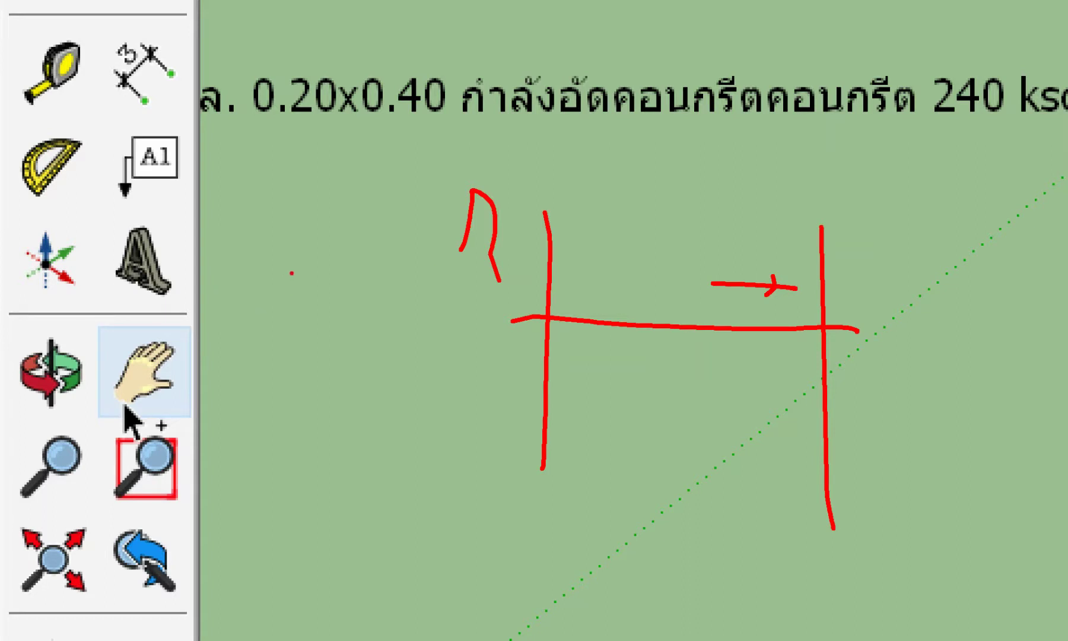
pyautogui.moveTo(291, 273)
pyautogui.mouseDown()
pyautogui.moveTo(287, 408)
pyautogui.moveTo(309, 325)
pyautogui.moveTo(421, 333)
pyautogui.moveTo(430, 357)
pyautogui.mouseUp()
pyautogui.moveTo(385, 242)
pyautogui.mouseDown()
pyautogui.moveTo(256, 269)
pyautogui.moveTo(383, 249)
pyautogui.moveTo(343, 215)
pyautogui.mouseUp()
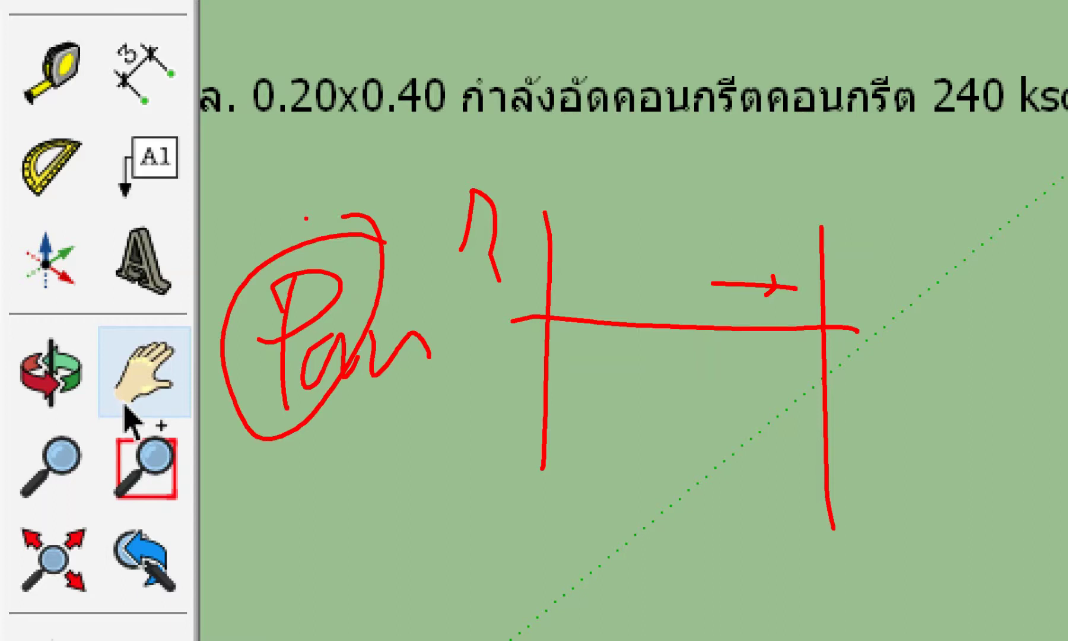
pyautogui.moveTo(669, 259); pyautogui.dragTo(572, 256)
pyautogui.moveTo(605, 223)
pyautogui.mouseDown()
pyautogui.moveTo(569, 244)
pyautogui.moveTo(593, 294)
pyautogui.mouseUp()
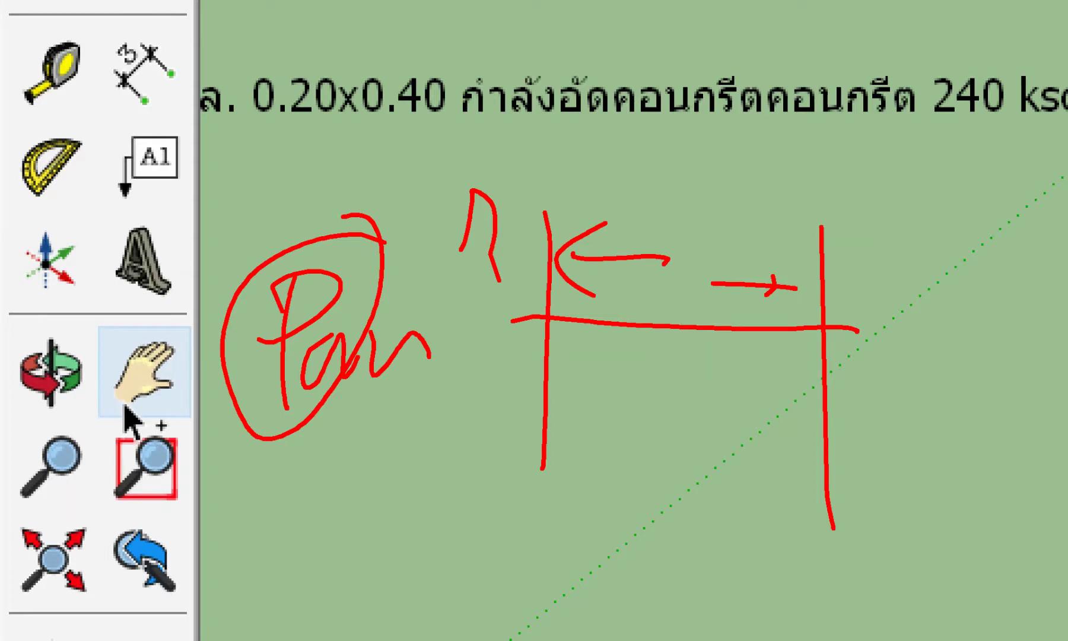
pyautogui.press('Escape')
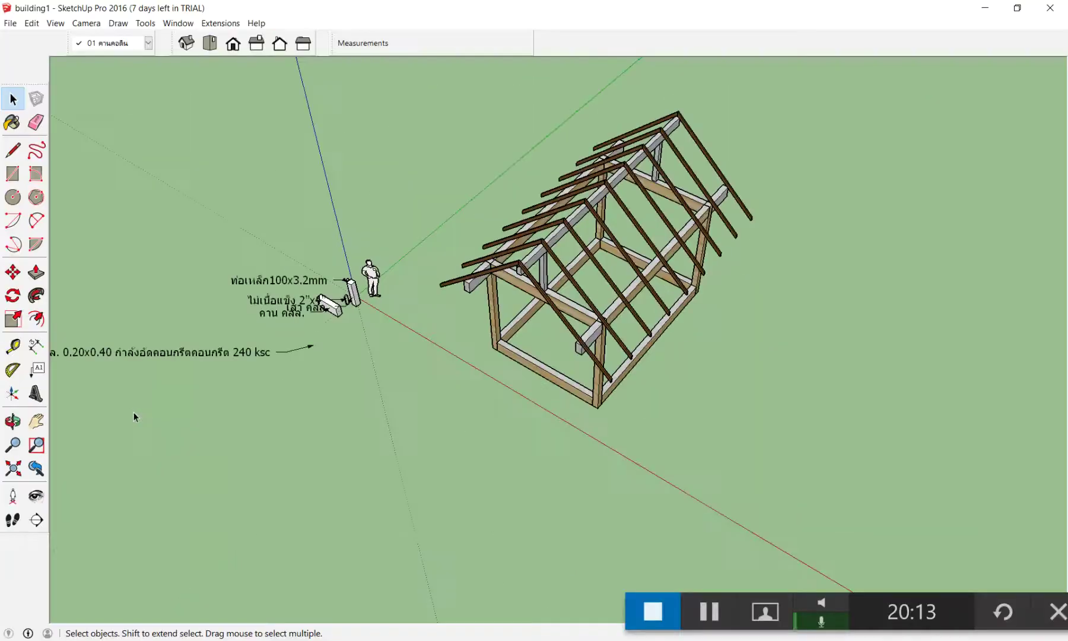
# Pan the house to the lower-left, up-left and then right side of the view, finishing in Select.
pyautogui.press('h')
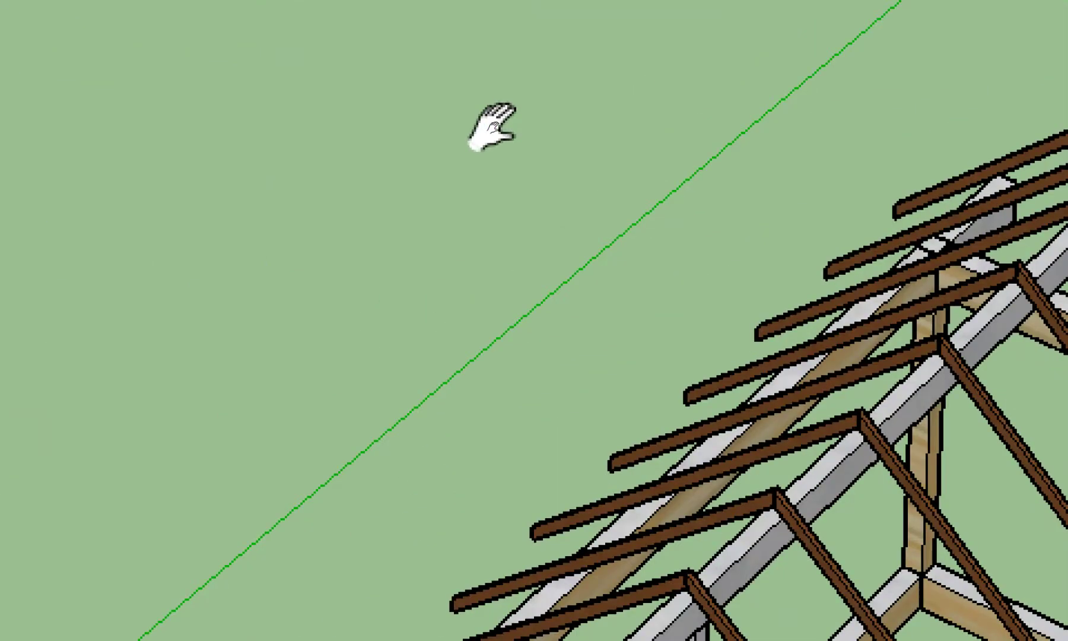
pyautogui.moveTo(596, 84)
pyautogui.mouseDown()
pyautogui.moveTo(477, 67)
pyautogui.moveTo(568, 65)
pyautogui.mouseUp()
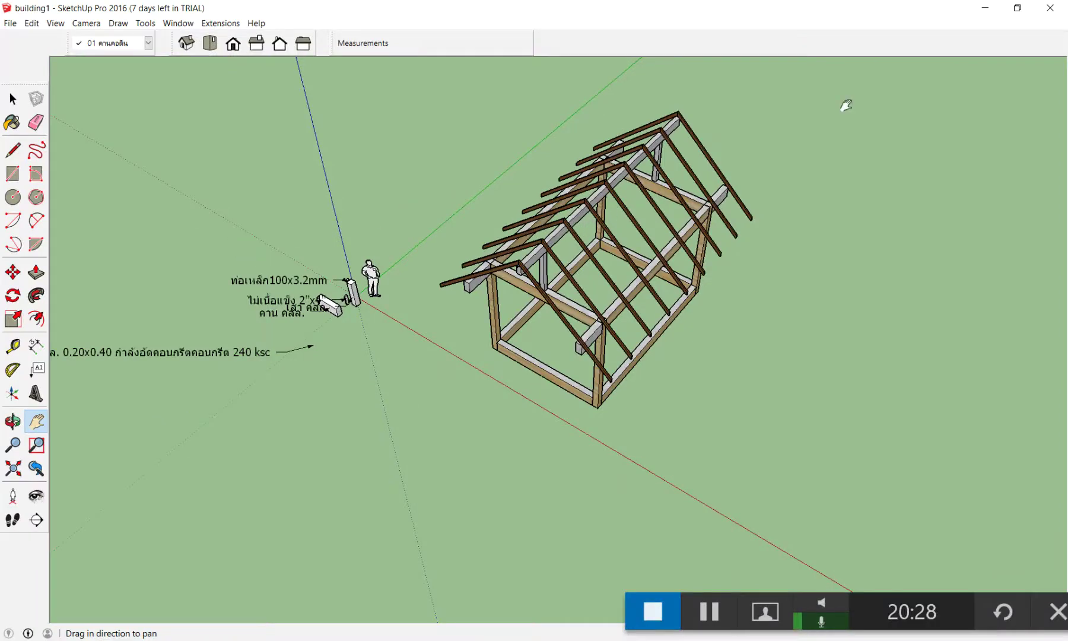
pyautogui.moveTo(846, 105)
pyautogui.mouseDown()
pyautogui.moveTo(555, 169)
pyautogui.moveTo(928, 109)
pyautogui.mouseUp()
pyautogui.moveTo(534, 249)
pyautogui.mouseDown()
pyautogui.moveTo(431, 323)
pyautogui.moveTo(528, 241)
pyautogui.mouseUp()
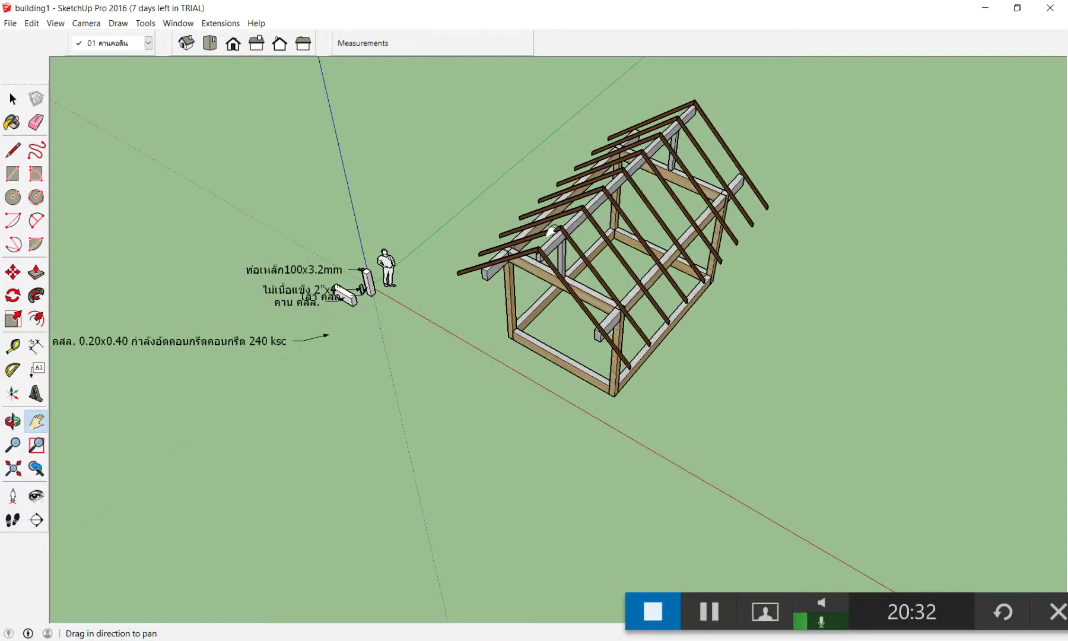
pyautogui.moveTo(652, 196)
pyautogui.mouseDown()
pyautogui.moveTo(532, 253)
pyautogui.moveTo(931, 231)
pyautogui.moveTo(395, 274)
pyautogui.moveTo(854, 243)
pyautogui.moveTo(685, 257)
pyautogui.moveTo(780, 244)
pyautogui.moveTo(236, 111)
pyautogui.moveTo(97, 93)
pyautogui.moveTo(219, 465)
pyautogui.moveTo(753, 374)
pyautogui.moveTo(102, 269)
pyautogui.moveTo(676, 302)
pyautogui.moveTo(360, 331)
pyautogui.moveTo(916, 281)
pyautogui.moveTo(347, 287)
pyautogui.moveTo(904, 220)
pyautogui.moveTo(803, 239)
pyautogui.moveTo(556, 249)
pyautogui.moveTo(942, 220)
pyautogui.moveTo(645, 223)
pyautogui.moveTo(771, 209)
pyautogui.moveTo(538, 161)
pyautogui.moveTo(657, 275)
pyautogui.moveTo(514, 186)
pyautogui.moveTo(613, 171)
pyautogui.mouseUp()
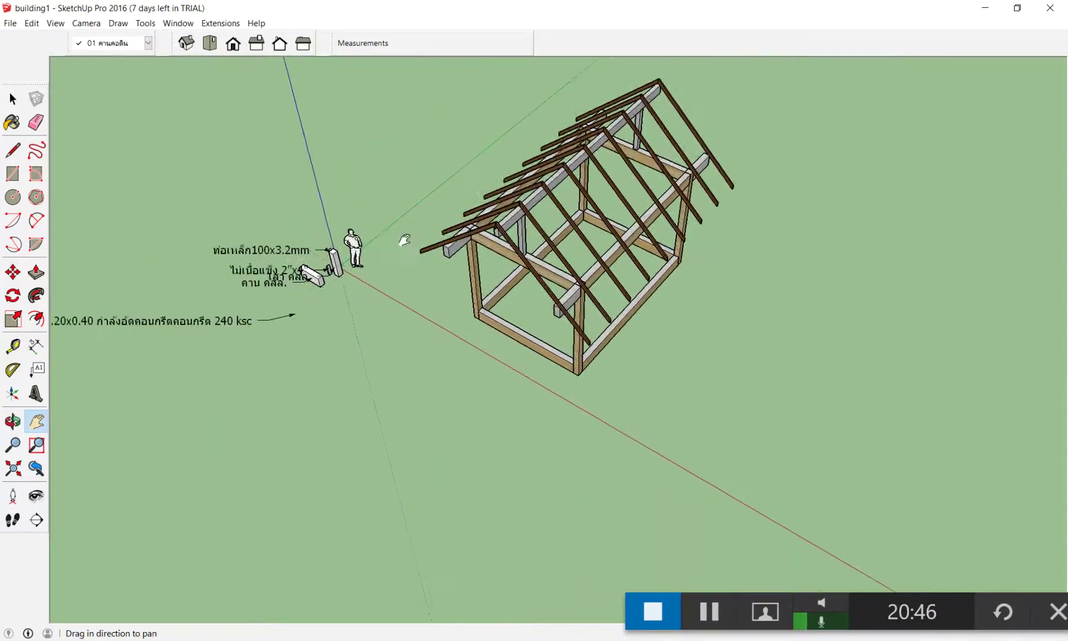
pyautogui.scroll(3, 362, 288)
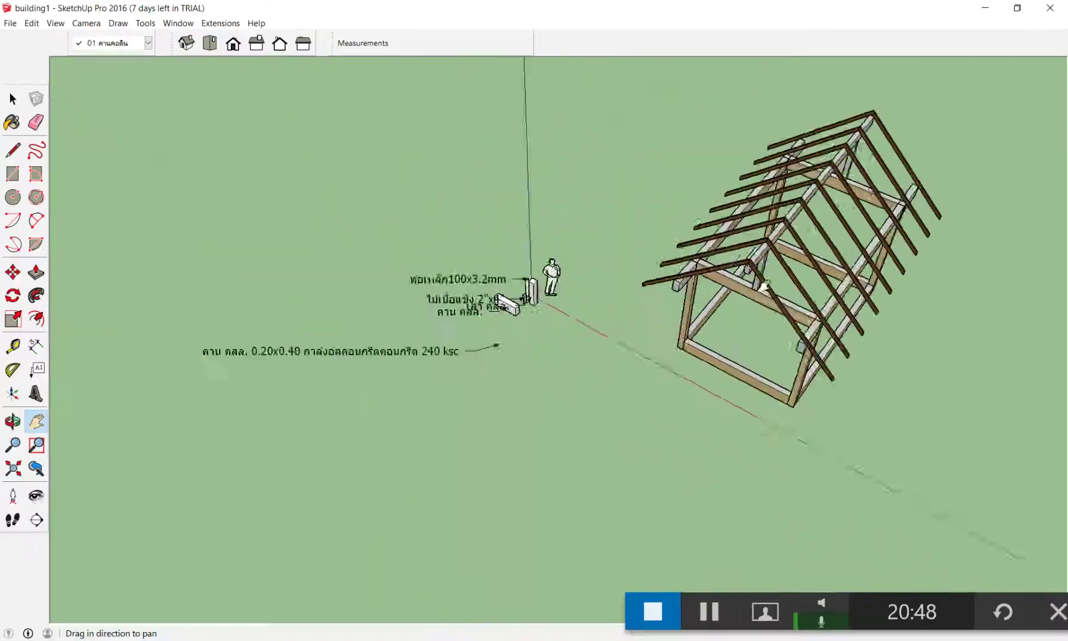
pyautogui.moveTo(741, 285)
pyautogui.mouseDown()
pyautogui.moveTo(849, 286)
pyautogui.moveTo(336, 299)
pyautogui.moveTo(462, 290)
pyautogui.mouseUp()
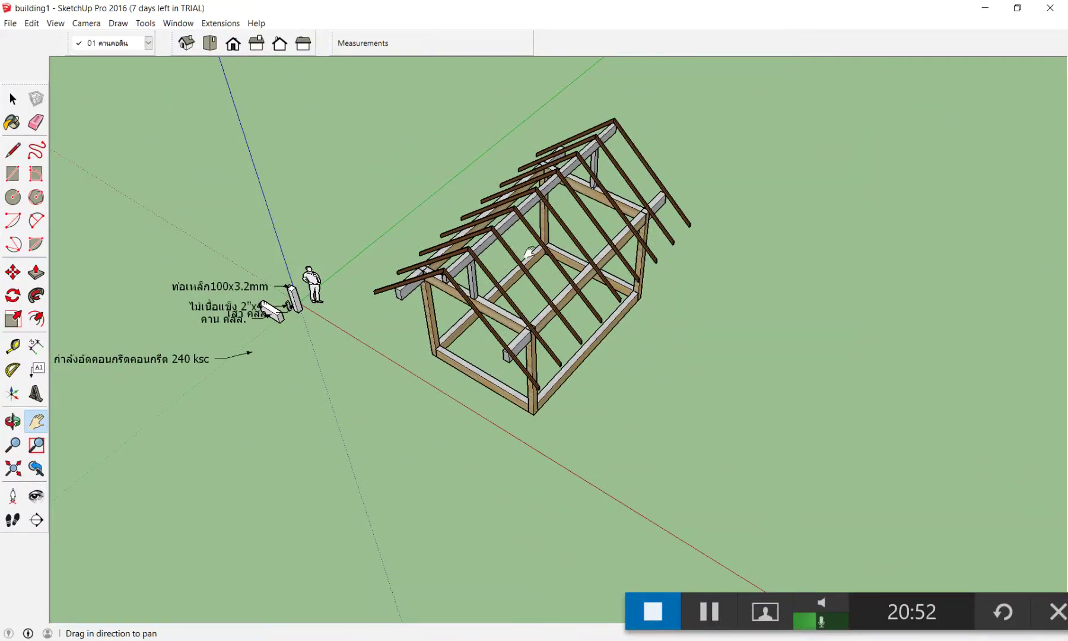
pyautogui.moveTo(527, 252)
pyautogui.mouseDown()
pyautogui.moveTo(854, 205)
pyautogui.moveTo(893, 234)
pyautogui.moveTo(178, 326)
pyautogui.moveTo(879, 235)
pyautogui.moveTo(310, 262)
pyautogui.moveTo(758, 237)
pyautogui.moveTo(464, 264)
pyautogui.mouseUp()
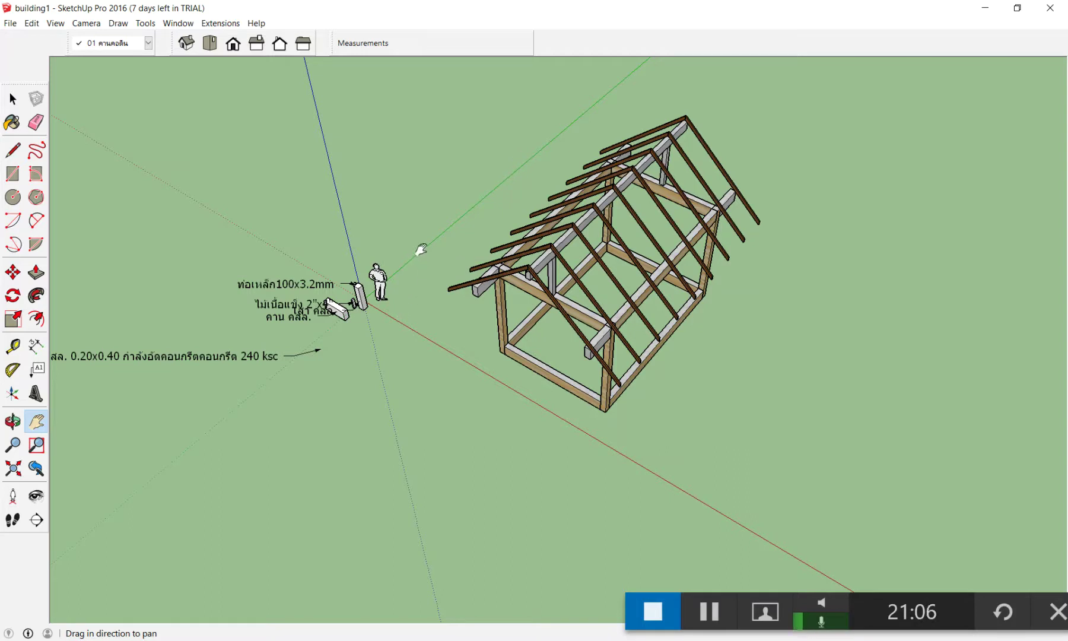
pyautogui.press('space')
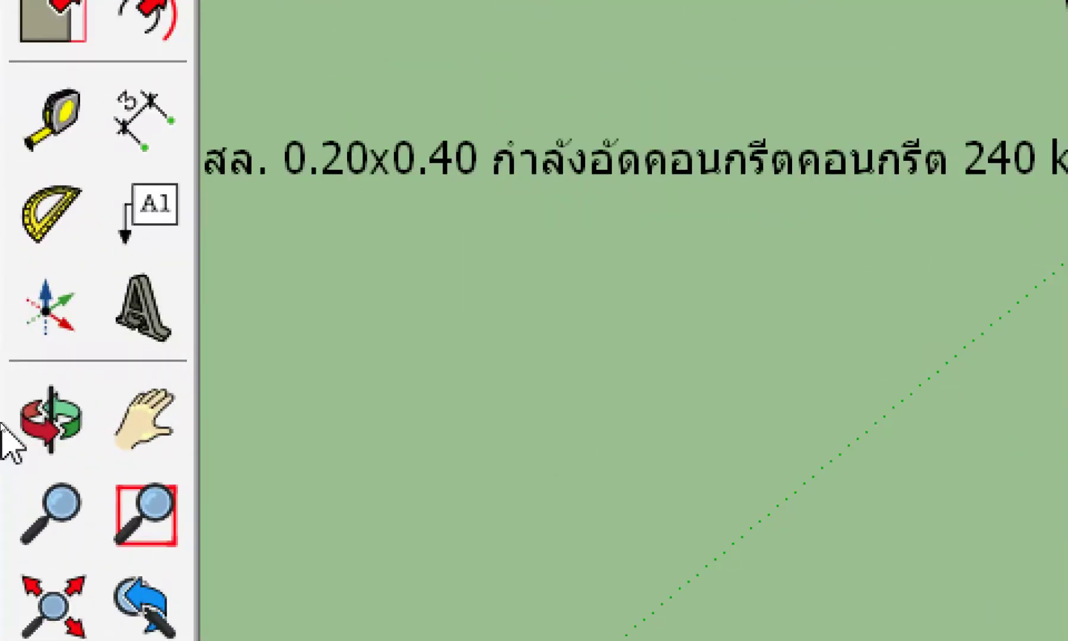
# Check the Orbit tool's tooltip and activate Orbit with O.
pyautogui.click(42, 433)
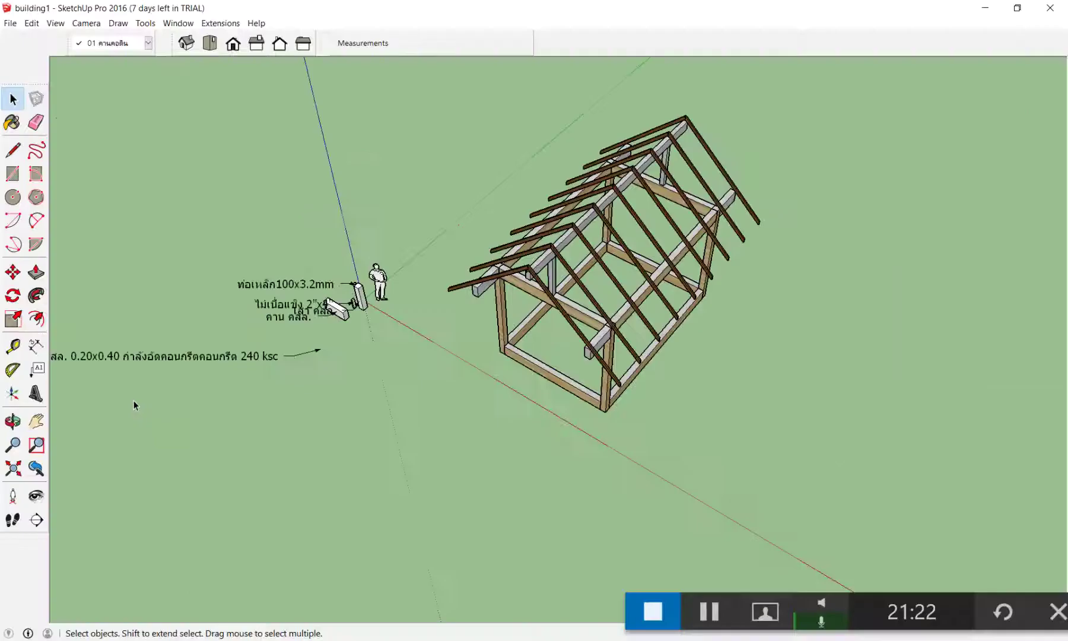
pyautogui.press('o')
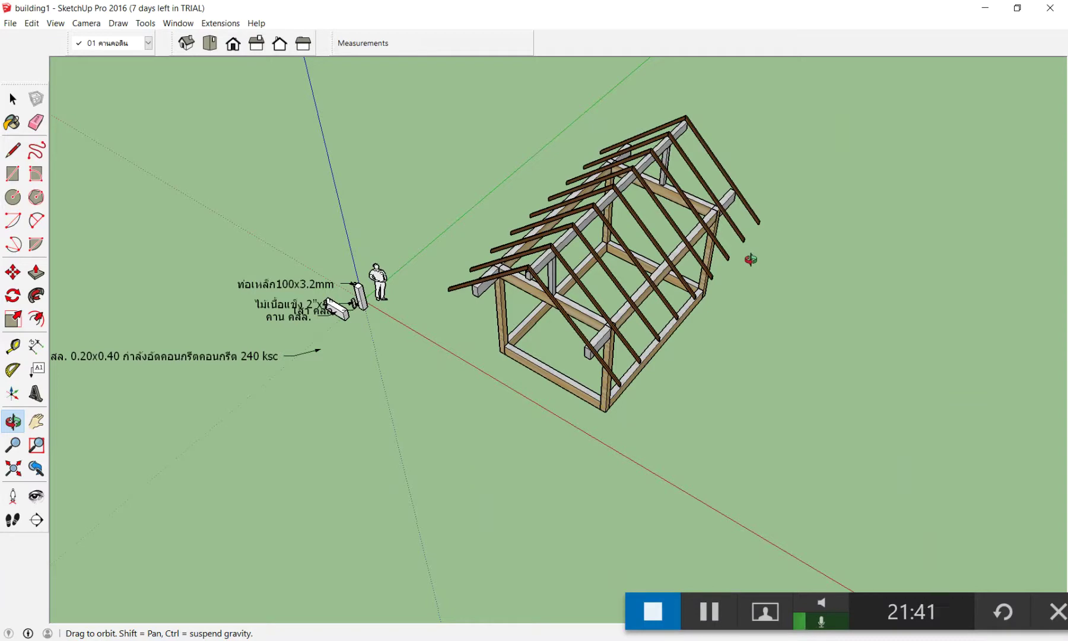
# Orbit the frame to three-quarter, front-on long-side, and underside views.
pyautogui.moveTo(691, 280)
pyautogui.mouseDown()
pyautogui.moveTo(611, 179)
pyautogui.moveTo(703, 271)
pyautogui.moveTo(943, 295)
pyautogui.moveTo(555, 315)
pyautogui.moveTo(906, 311)
pyautogui.mouseUp()
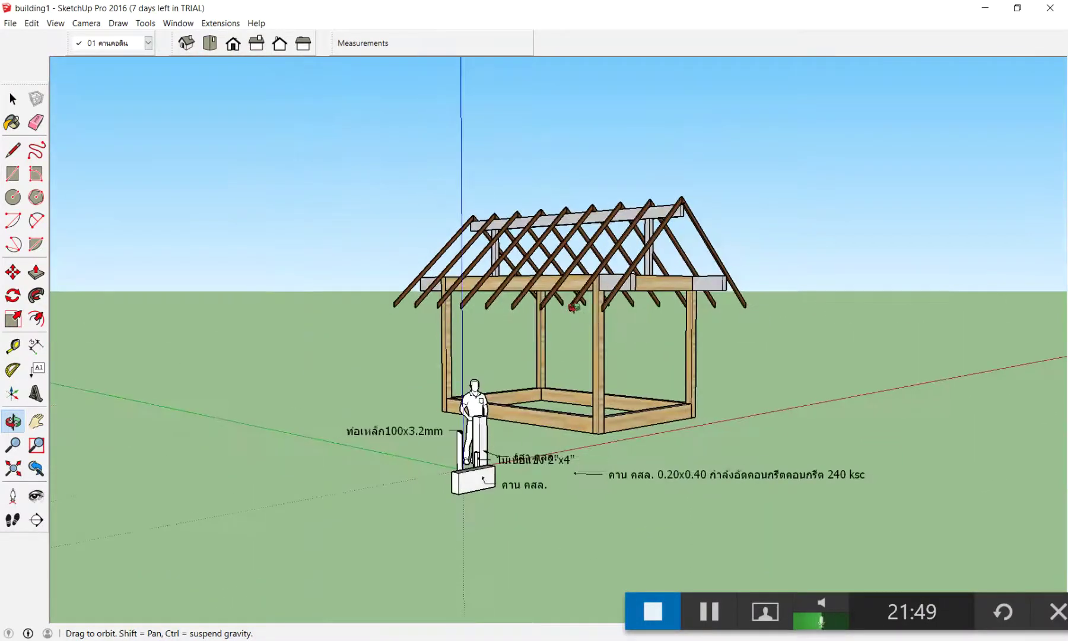
pyautogui.moveTo(573, 306); pyautogui.dragTo(991, 316)
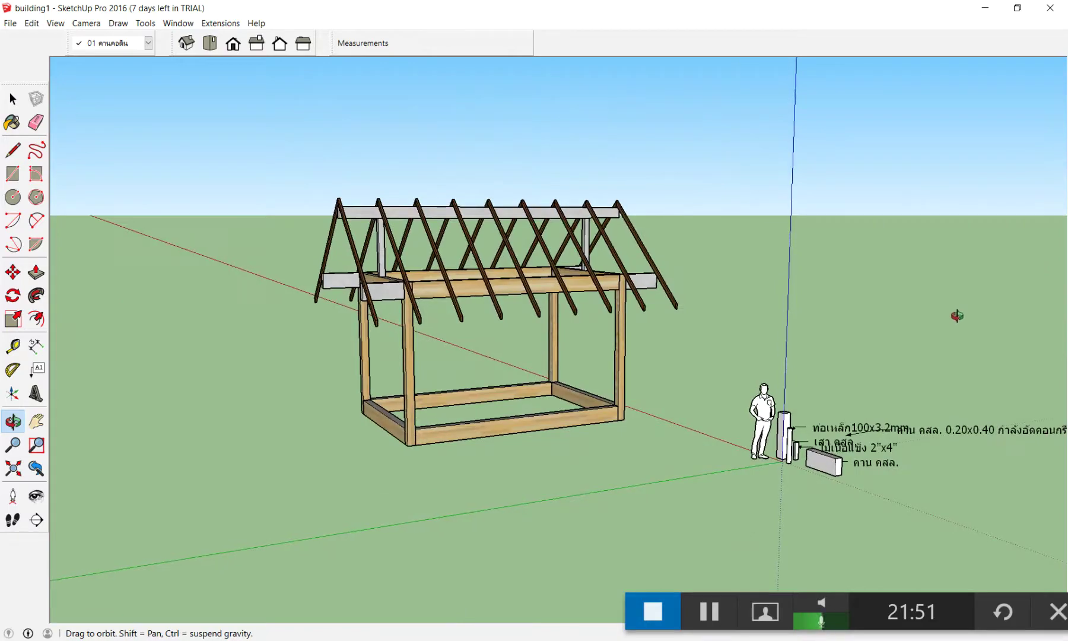
pyautogui.moveTo(430, 312)
pyautogui.mouseDown()
pyautogui.moveTo(911, 319)
pyautogui.moveTo(826, 310)
pyautogui.moveTo(443, 317)
pyautogui.moveTo(754, 337)
pyautogui.moveTo(84, 401)
pyautogui.moveTo(96, 381)
pyautogui.moveTo(834, 286)
pyautogui.moveTo(243, 342)
pyautogui.moveTo(553, 346)
pyautogui.mouseUp()
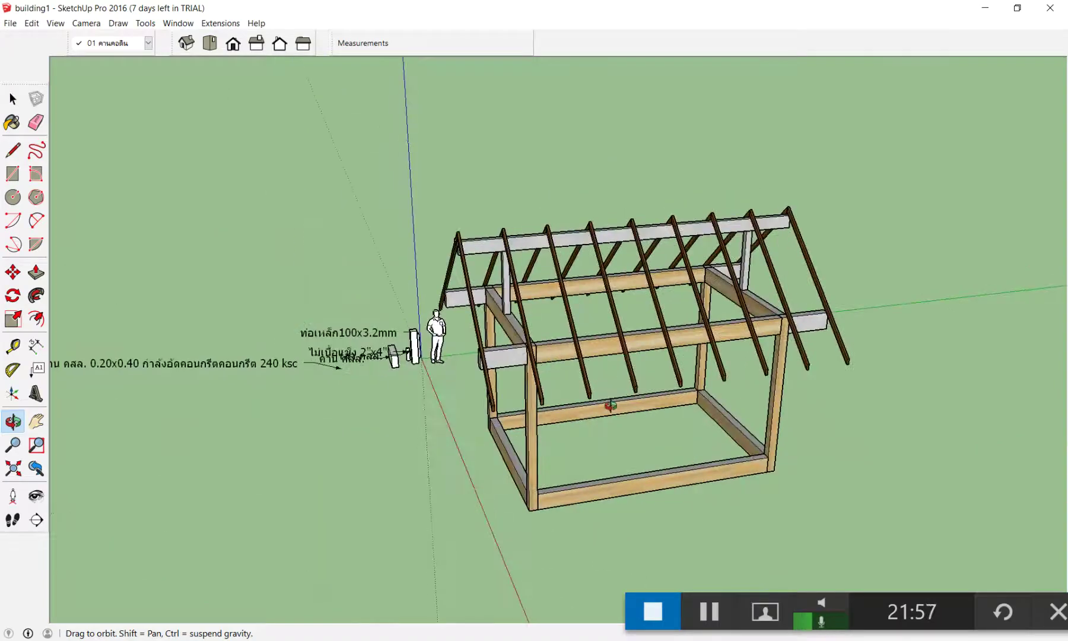
pyautogui.moveTo(610, 405)
pyautogui.mouseDown()
pyautogui.moveTo(605, 179)
pyautogui.moveTo(650, 176)
pyautogui.moveTo(643, 341)
pyautogui.moveTo(639, 109)
pyautogui.moveTo(660, 66)
pyautogui.moveTo(603, 83)
pyautogui.moveTo(582, 308)
pyautogui.moveTo(551, 417)
pyautogui.moveTo(597, 366)
pyautogui.moveTo(536, 148)
pyautogui.moveTo(561, 53)
pyautogui.moveTo(573, 254)
pyautogui.moveTo(493, 71)
pyautogui.mouseUp()
# Zoom in close on a corner where the concrete beams meet.
pyautogui.scroll(5, 486, 61)
pyautogui.scroll(3, 593, 235)
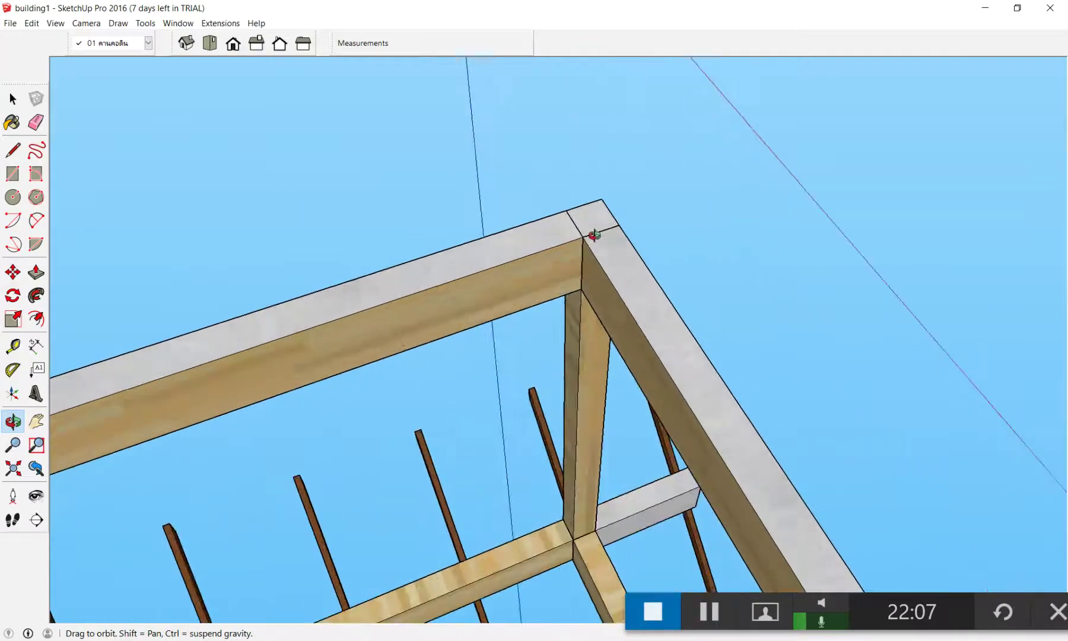
pyautogui.scroll(2, 593, 235)
pyautogui.scroll(2, 590, 222)
pyautogui.scroll(2, 569, 199)
pyautogui.scroll(2, 600, 180)
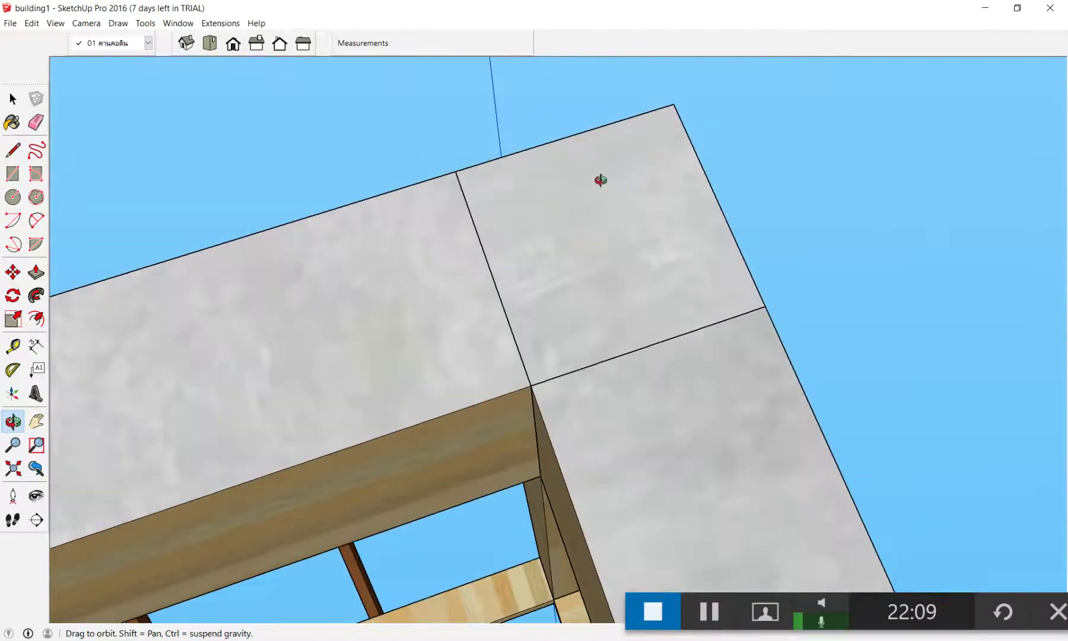
# Draw a diagonal line from the beam corner to the beam's opposite right edge.
pyautogui.press('l')
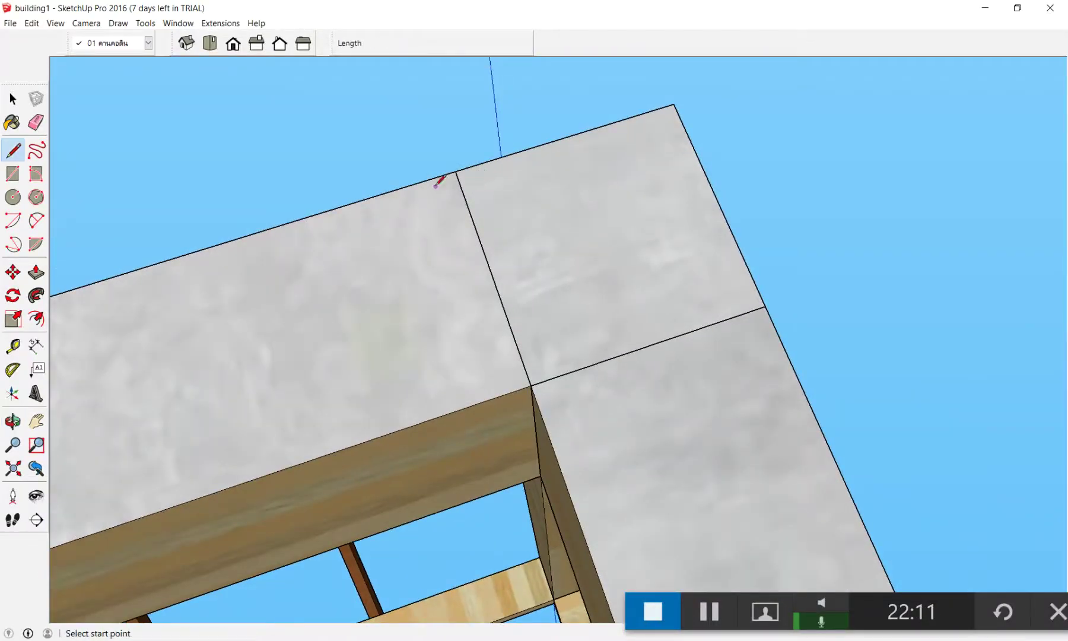
pyautogui.click(454, 172)
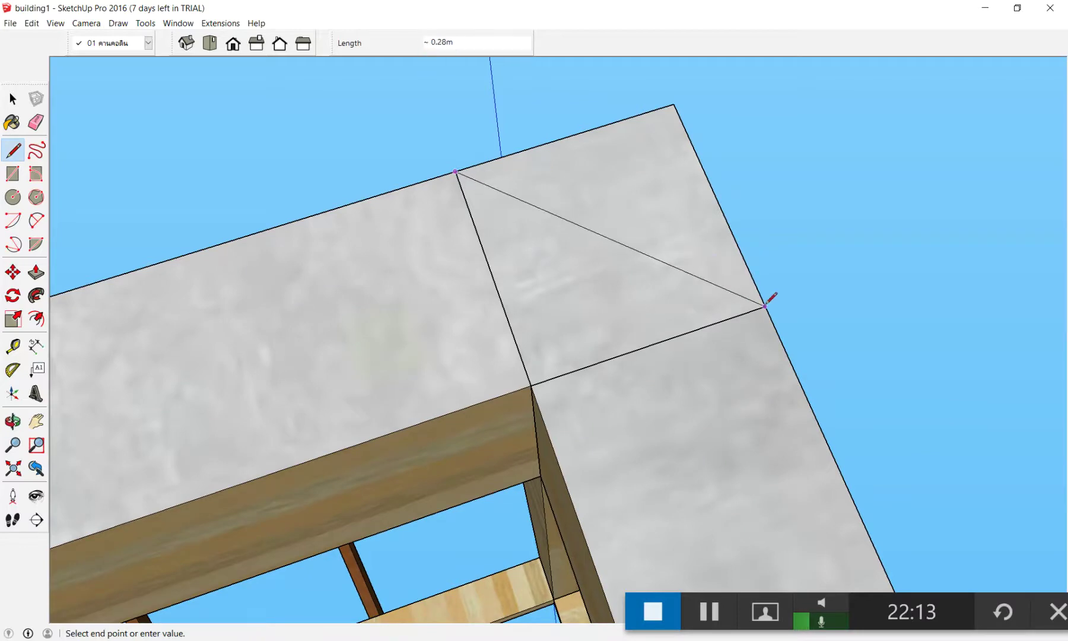
pyautogui.click(765, 305)
pyautogui.press('space')
# Zoom out and orbit to view the whole roof frame from an angle.
pyautogui.scroll(-3, 706, 285)
pyautogui.scroll(-2, 636, 270)
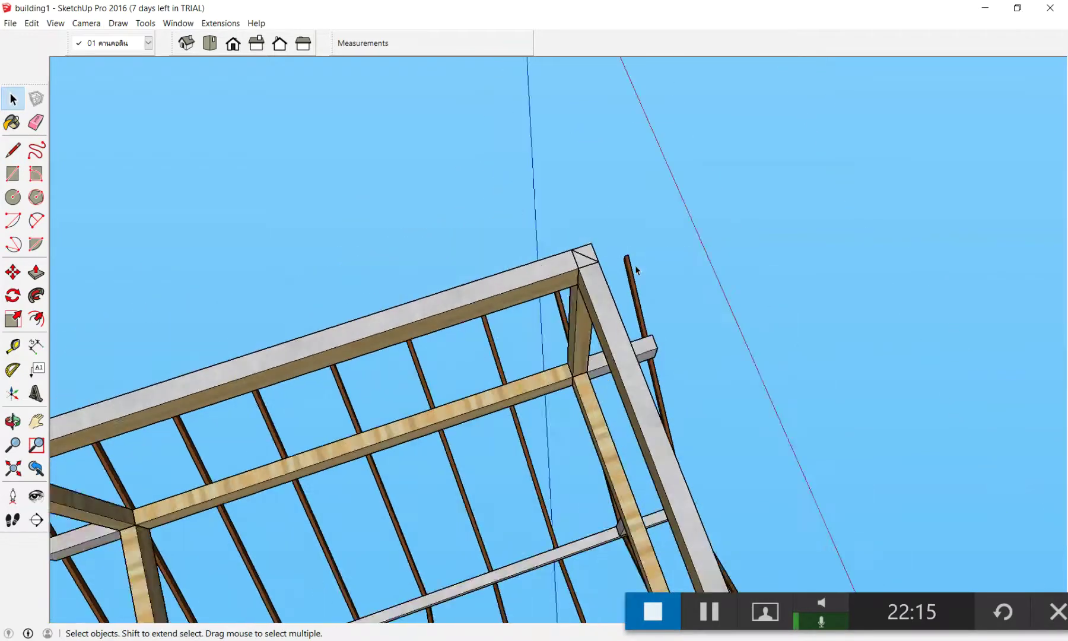
pyautogui.scroll(-5, 636, 269)
pyautogui.moveTo(635, 270); pyautogui.dragTo(602, 116, button='middle')
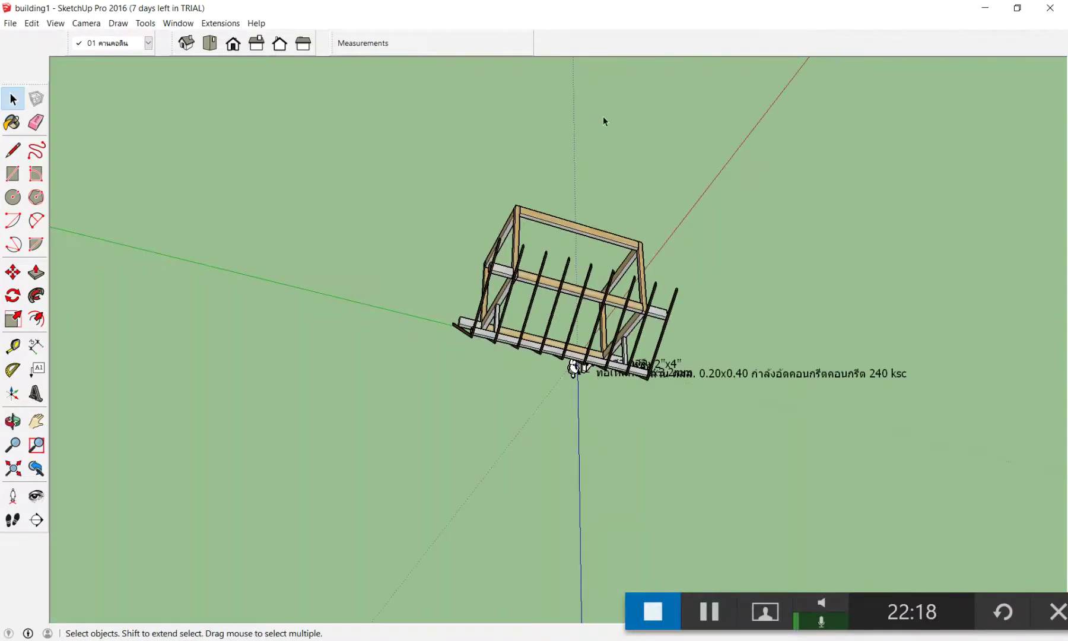
pyautogui.scroll(-2, 574, 195)
pyautogui.moveTo(541, 324)
pyautogui.mouseDown(button='middle')
pyautogui.moveTo(580, 320)
pyautogui.moveTo(415, 457)
pyautogui.mouseUp(button='middle')
pyautogui.scroll(3, 580, 320)
pyautogui.scroll(2, 397, 466)
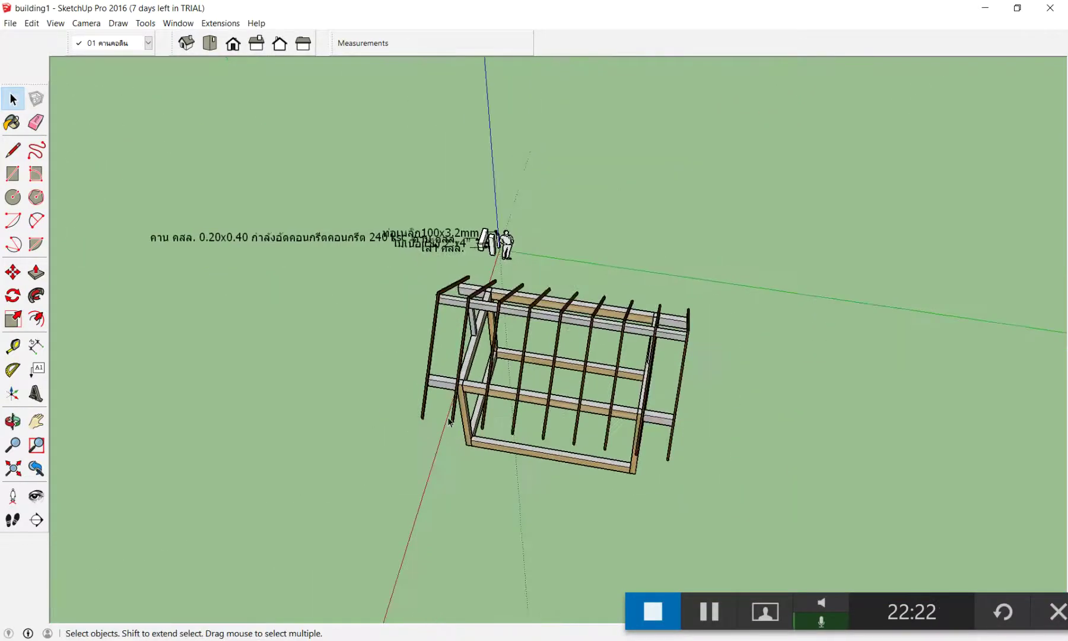
pyautogui.moveTo(449, 421); pyautogui.dragTo(765, 339, button='middle')
pyautogui.scroll(2, 497, 435)
pyautogui.scroll(-2, 303, 501)
pyautogui.scroll(4, 483, 246)
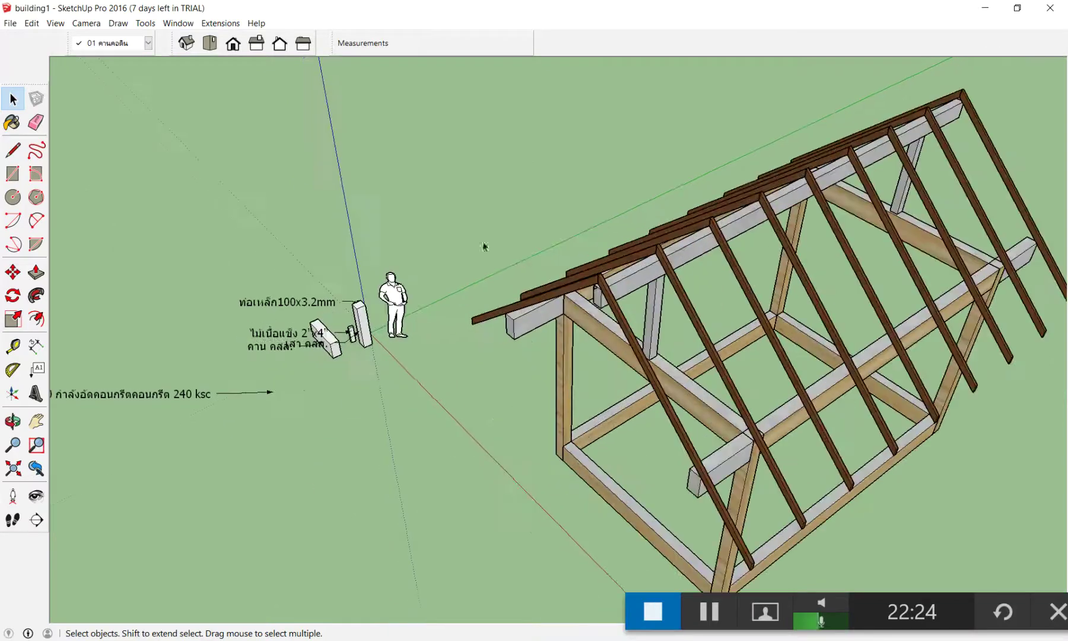
pyautogui.scroll(-2, 561, 185)
# Zoom in and orbit the house frame to a new angle.
pyautogui.press('q')
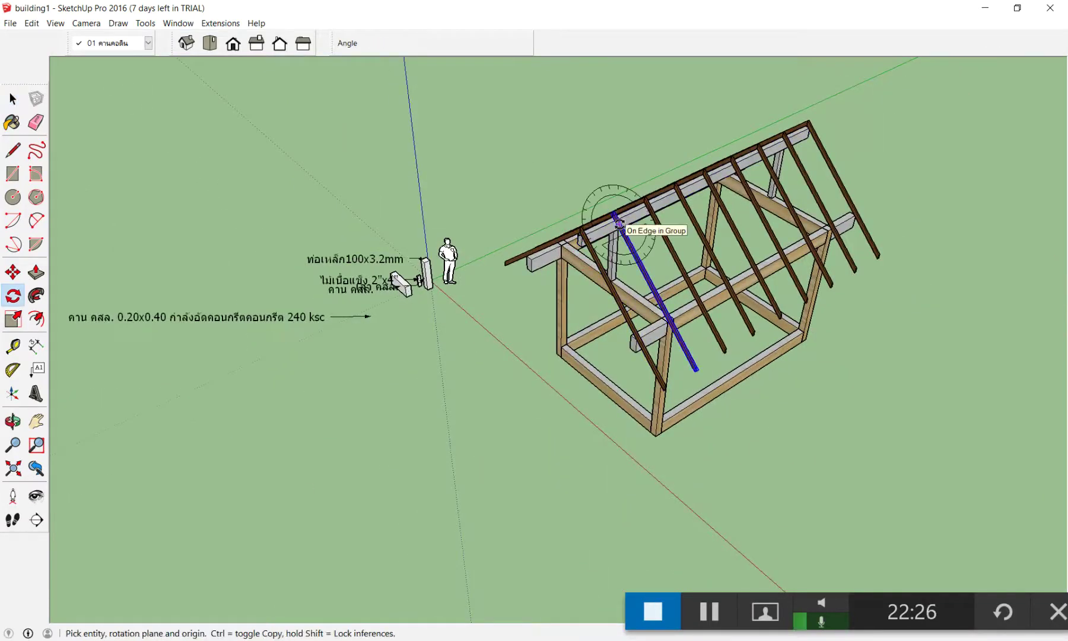
pyautogui.press('space')
pyautogui.scroll(3, 782, 228)
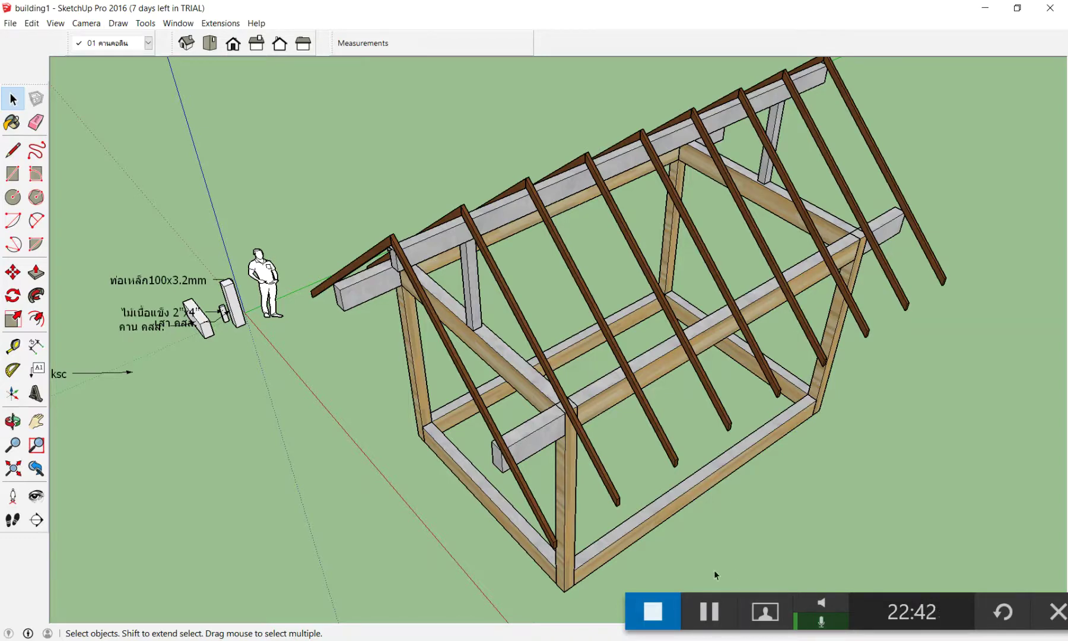
pyautogui.moveTo(483, 65); pyautogui.dragTo(485, 130, button='middle')
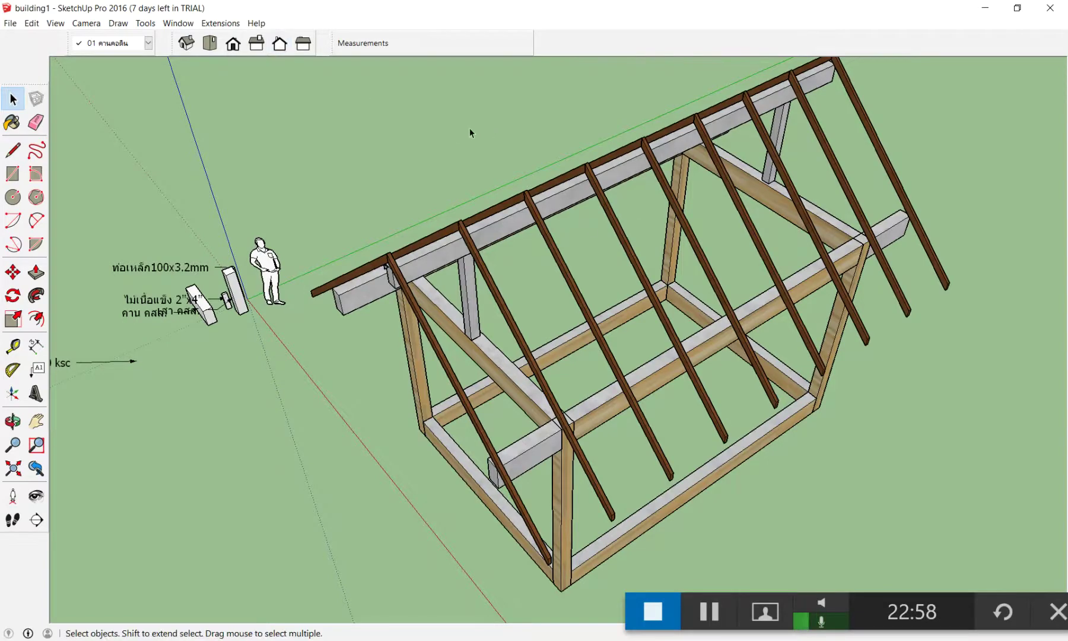
# Orbit around the house's other sides, ending on a full oblique view.
pyautogui.press('o')
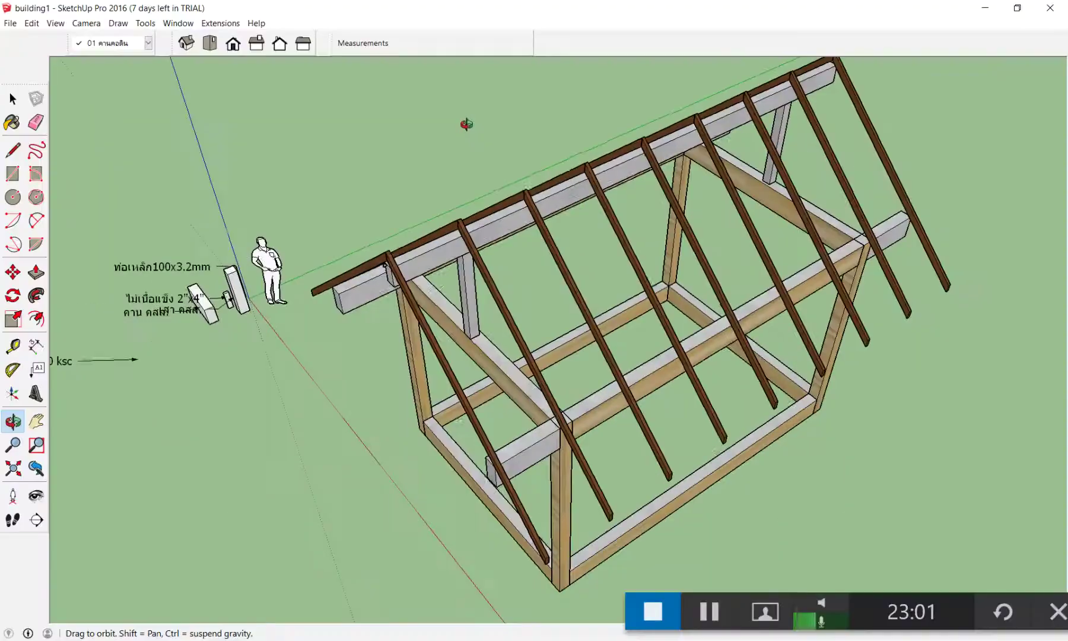
pyautogui.press('space')
pyautogui.moveTo(465, 132)
pyautogui.mouseDown(button='middle')
pyautogui.moveTo(471, 183)
pyautogui.moveTo(605, 113)
pyautogui.mouseUp(button='middle')
pyautogui.moveTo(605, 112)
pyautogui.mouseDown()
pyautogui.moveTo(345, 40)
pyautogui.moveTo(369, 202)
pyautogui.moveTo(690, 57)
pyautogui.mouseUp()
pyautogui.moveTo(691, 57)
pyautogui.mouseDown(button='middle')
pyautogui.moveTo(653, 95)
pyautogui.moveTo(567, 52)
pyautogui.moveTo(617, 163)
pyautogui.mouseUp(button='middle')
pyautogui.scroll(-3, 652, 95)
pyautogui.scroll(3, 617, 162)
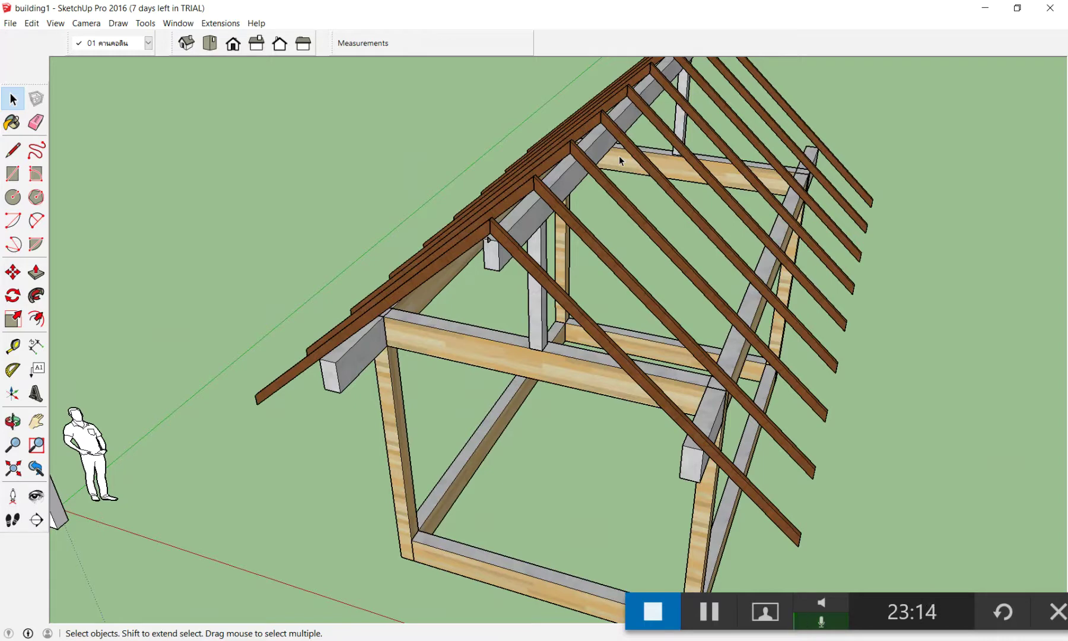
pyautogui.scroll(-2, 619, 154)
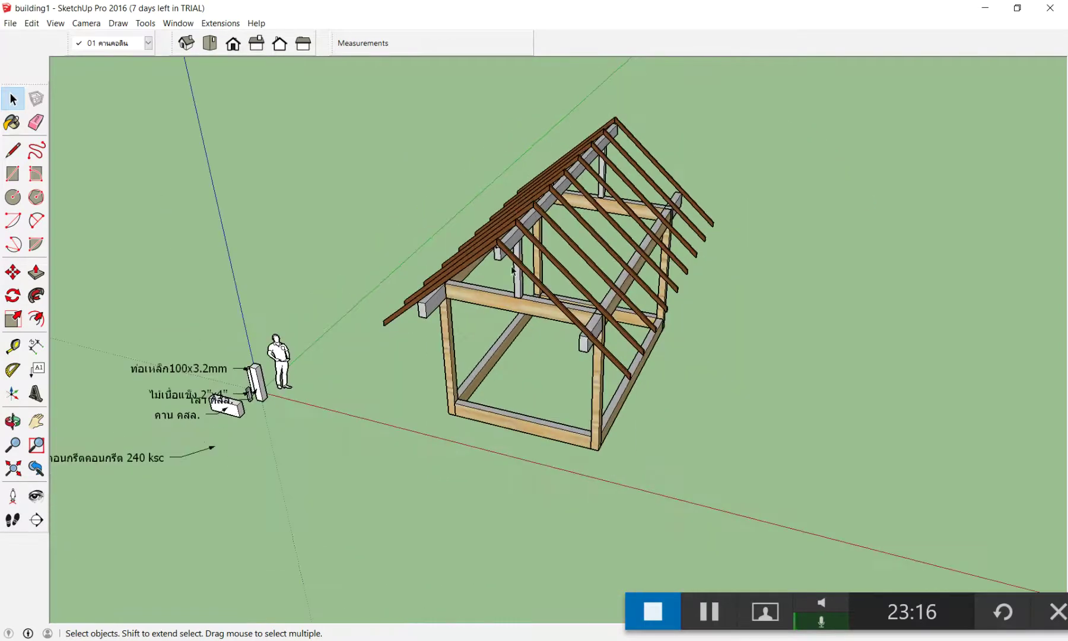
pyautogui.scroll(-2, 618, 155)
# Draw a line ending above the roof.
pyautogui.press('l')
pyautogui.scroll(1, 477, 205)
pyautogui.click(415, 189)
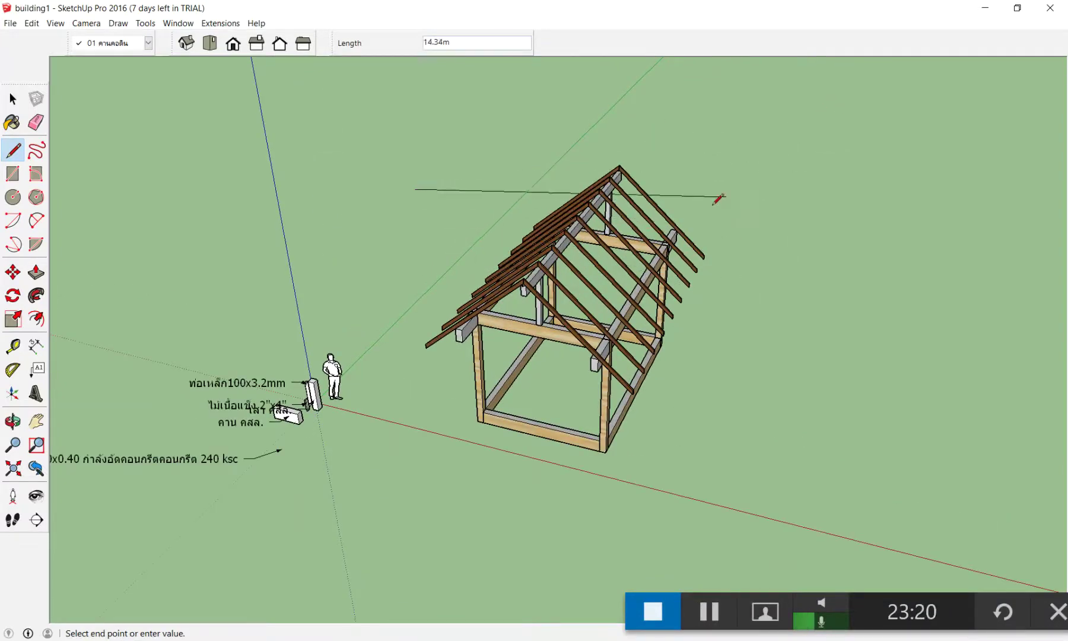
pyautogui.click(572, 208)
pyautogui.scroll(3, 533, 210)
pyautogui.scroll(-3, 620, 237)
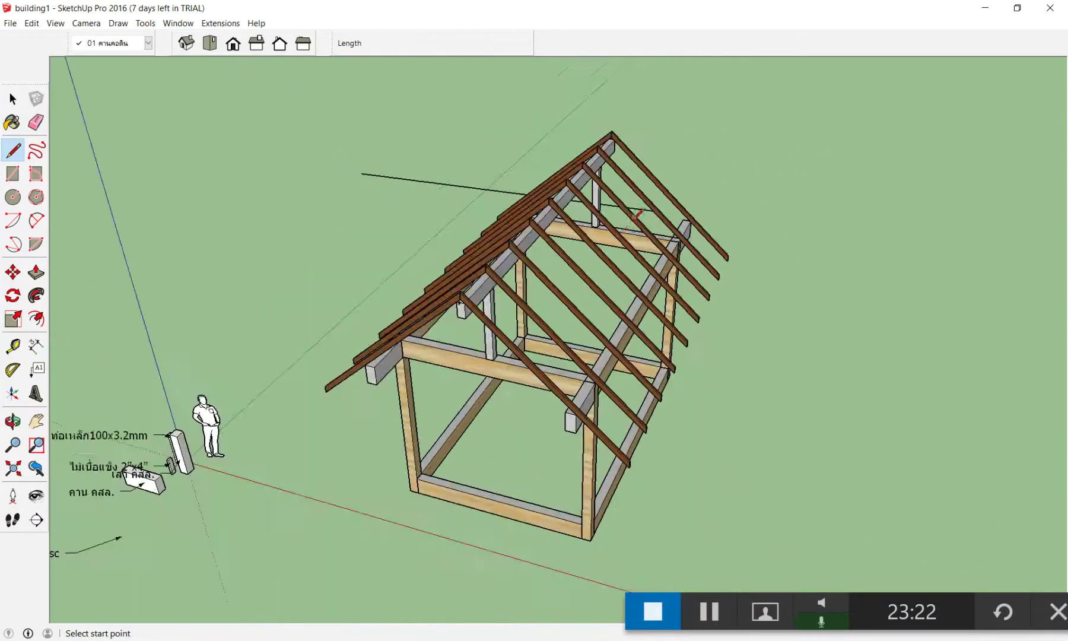
pyautogui.moveTo(620, 237)
pyautogui.mouseDown(button='middle')
pyautogui.moveTo(604, 115)
pyautogui.moveTo(571, 265)
pyautogui.mouseUp(button='middle')
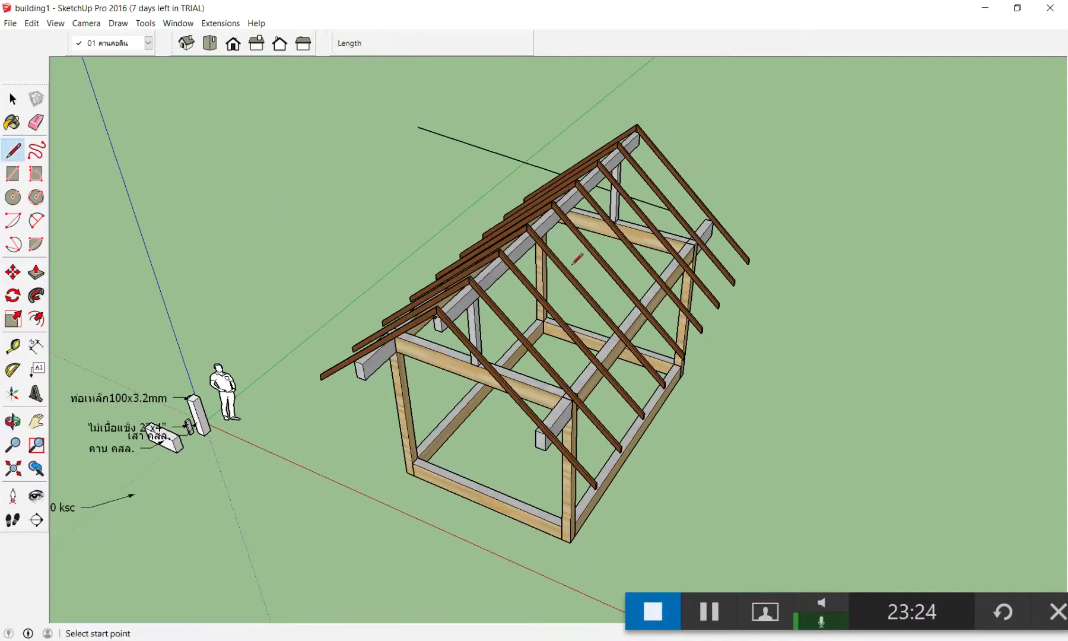
pyautogui.press('space')
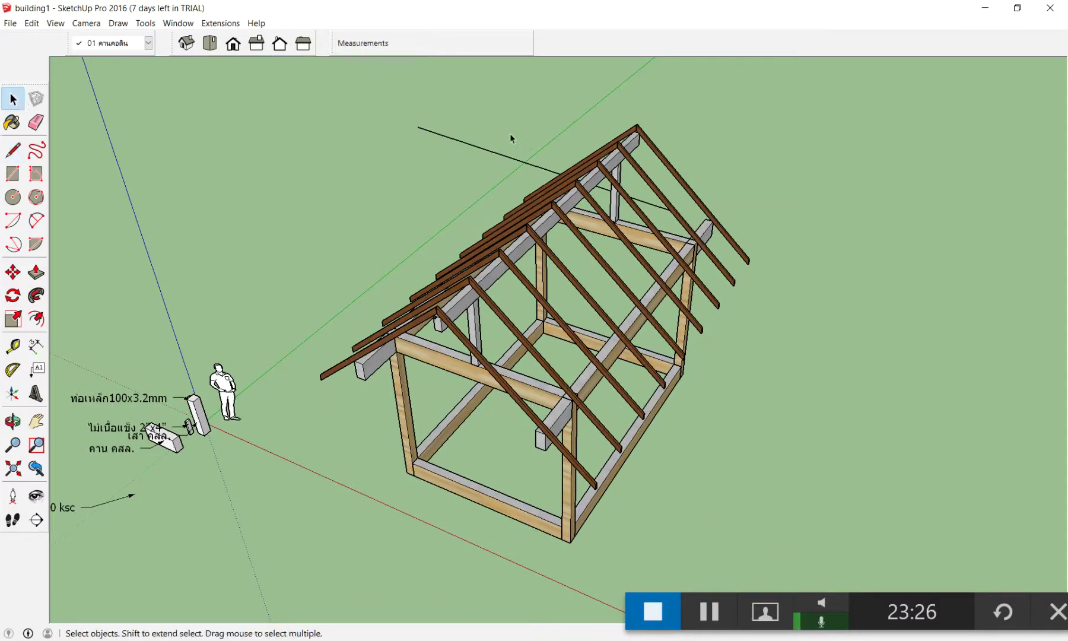
# Erase the stray black line above the roof with the Eraser.
pyautogui.press('e')
pyautogui.moveTo(496, 118); pyautogui.dragTo(475, 157)
pyautogui.press('space')
pyautogui.scroll(-3, 546, 225)
pyautogui.scroll(4, 544, 225)
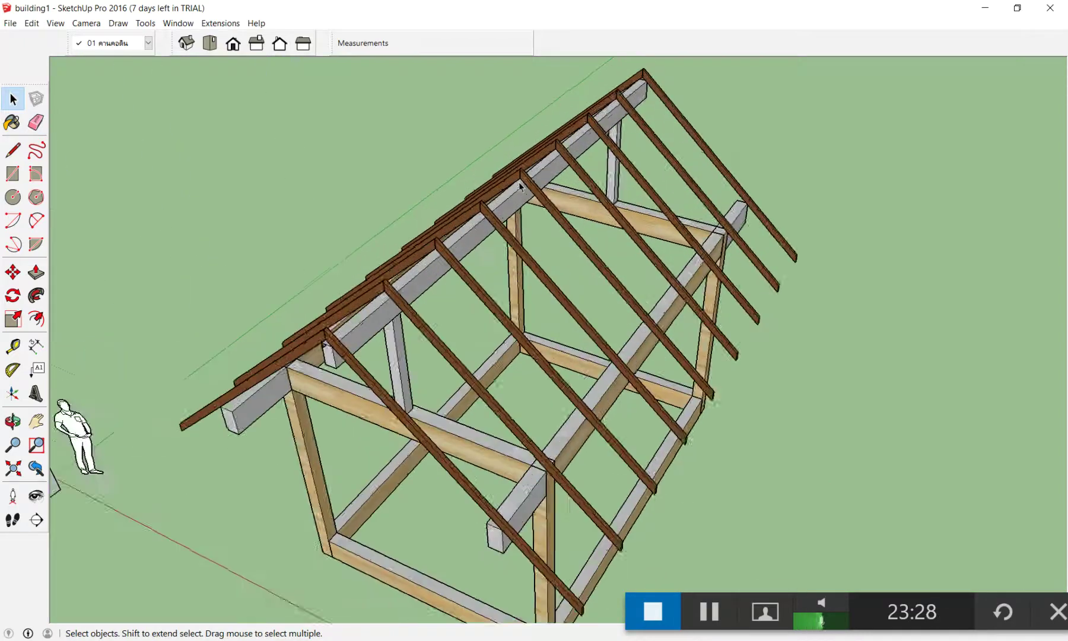
pyautogui.scroll(-2, 498, 132)
# Orbit to a front-on view of the rafters, back to an angled side, and zoom in.
pyautogui.middleClick(499, 132)
pyautogui.middleClick(509, 125)
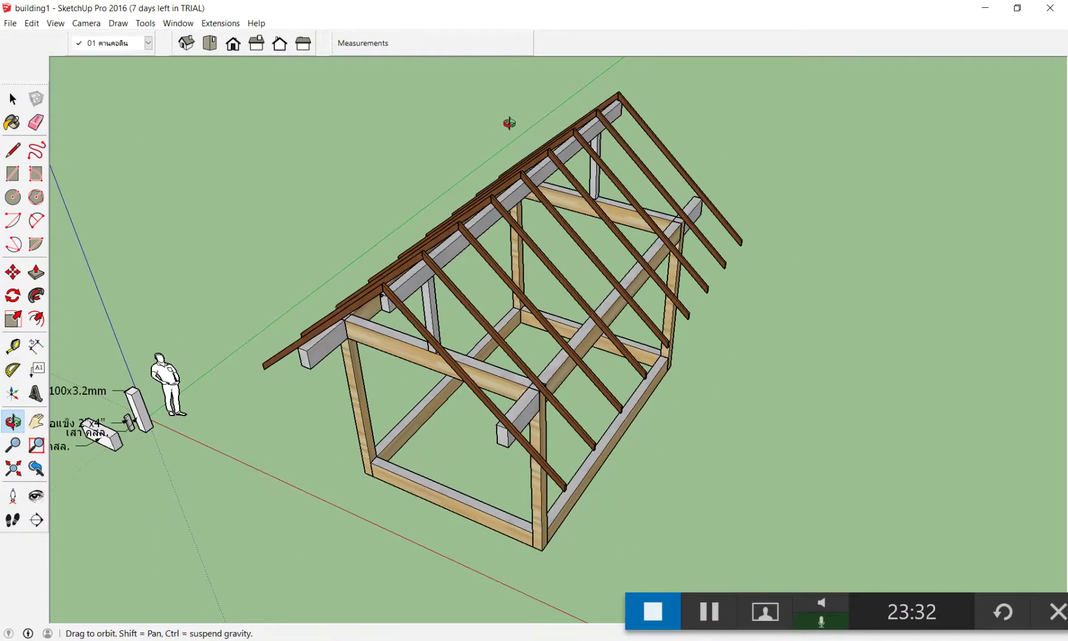
pyautogui.press('space')
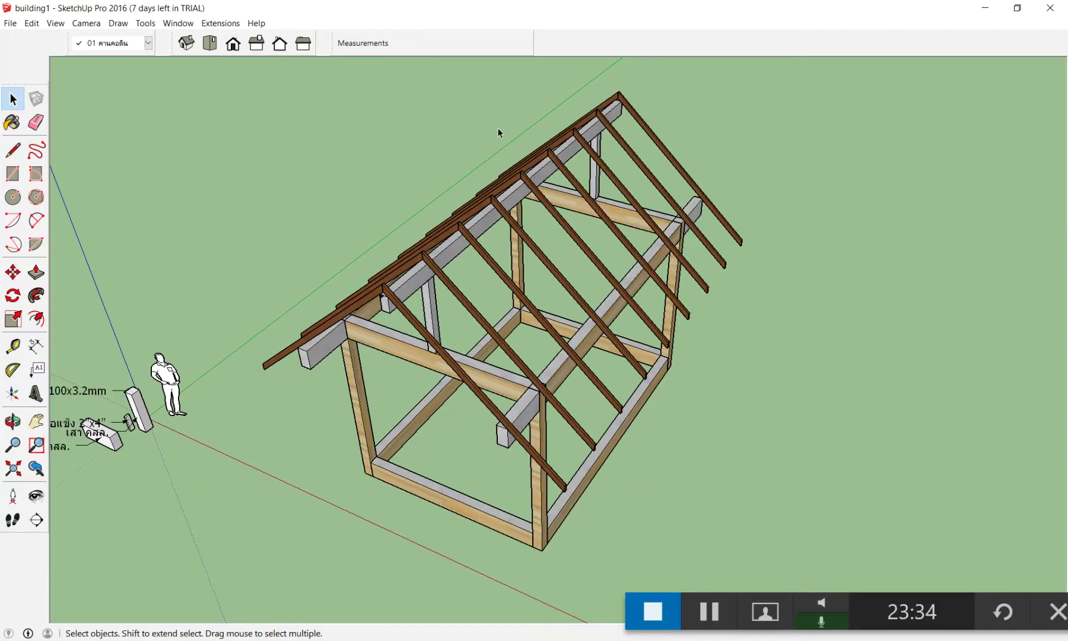
pyautogui.middleClick(498, 129)
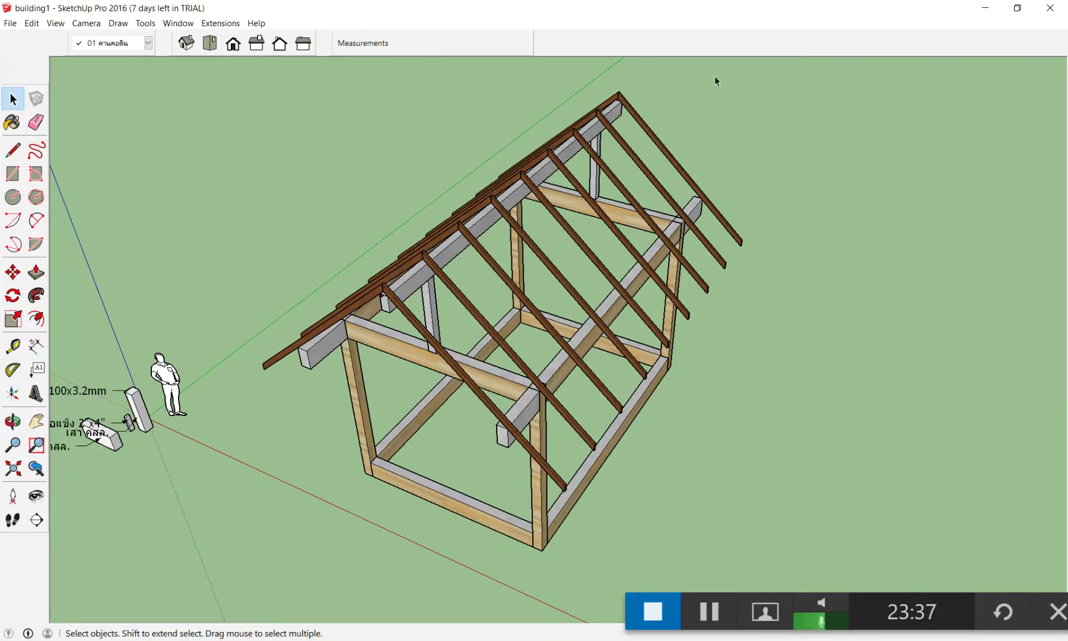
pyautogui.moveTo(412, 215)
pyautogui.mouseDown(button='middle')
pyautogui.moveTo(566, 219)
pyautogui.moveTo(650, 179)
pyautogui.moveTo(931, 196)
pyautogui.moveTo(555, 202)
pyautogui.moveTo(710, 237)
pyautogui.moveTo(600, 106)
pyautogui.moveTo(550, 204)
pyautogui.mouseUp(button='middle')
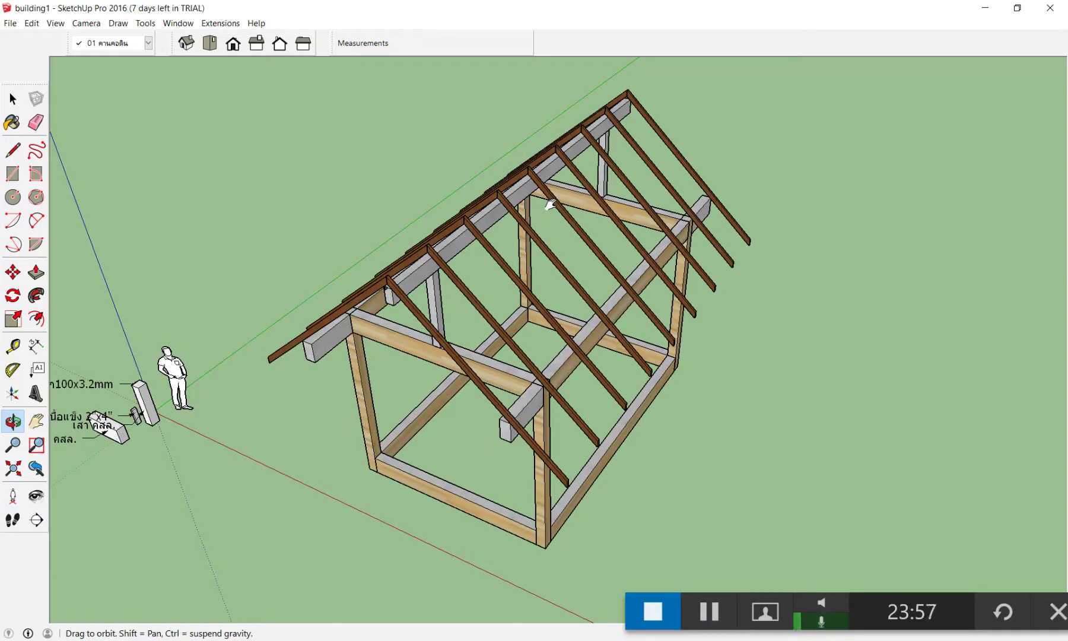
pyautogui.moveTo(549, 204); pyautogui.dragTo(787, 212, button='middle')
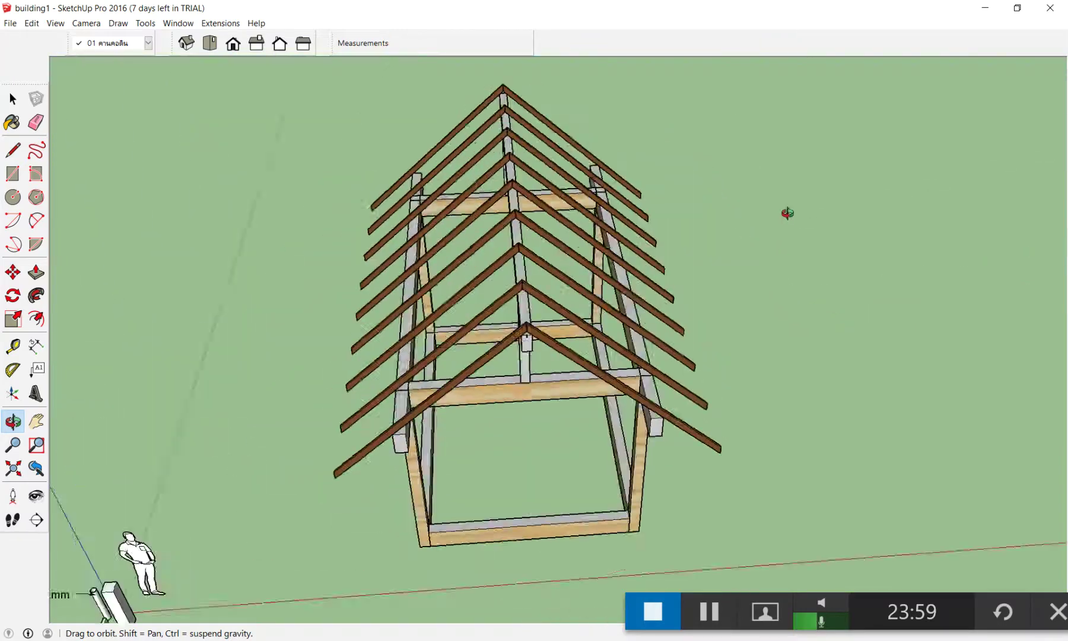
pyautogui.moveTo(787, 213); pyautogui.dragTo(467, 234, button='middle')
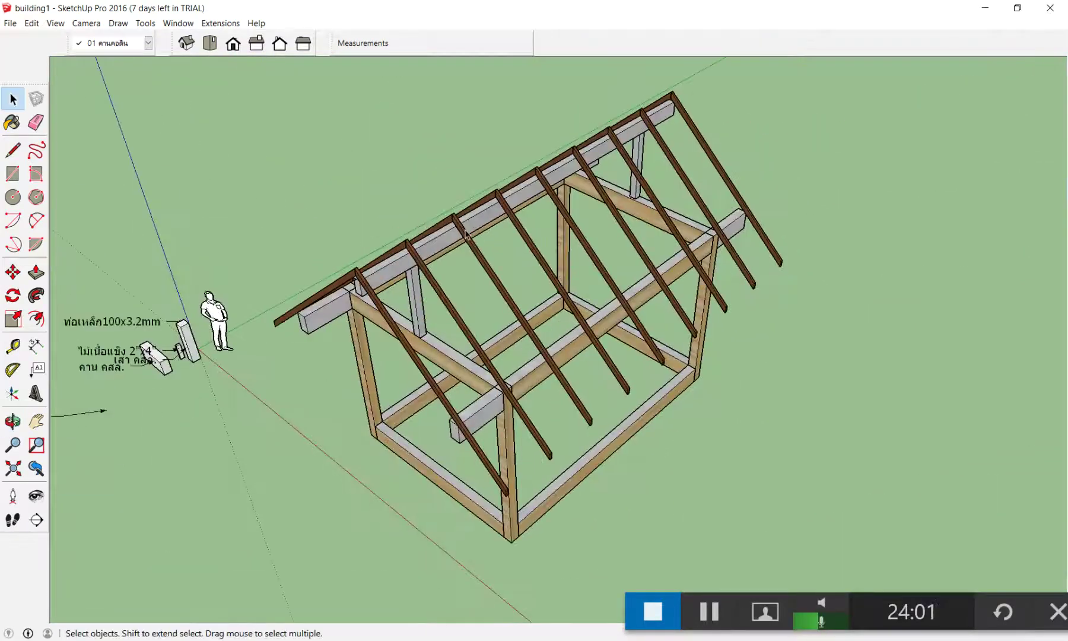
pyautogui.scroll(3, 467, 234)
pyautogui.scroll(-3, 467, 234)
pyautogui.scroll(3, 467, 234)
pyautogui.scroll(2, 467, 229)
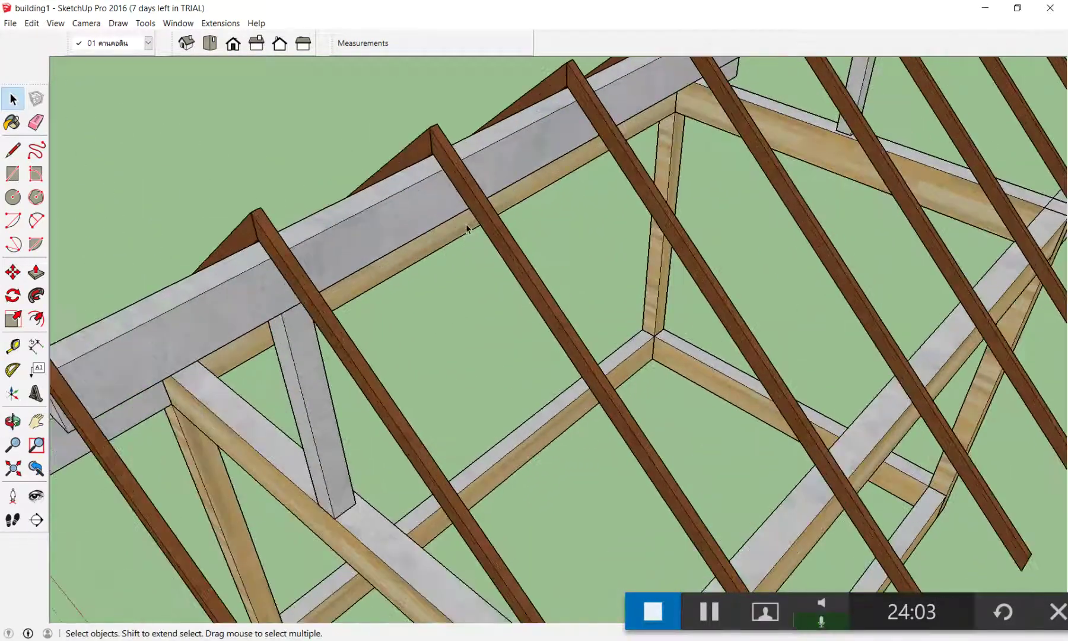
pyautogui.scroll(-5, 466, 227)
pyautogui.scroll(-1, 466, 230)
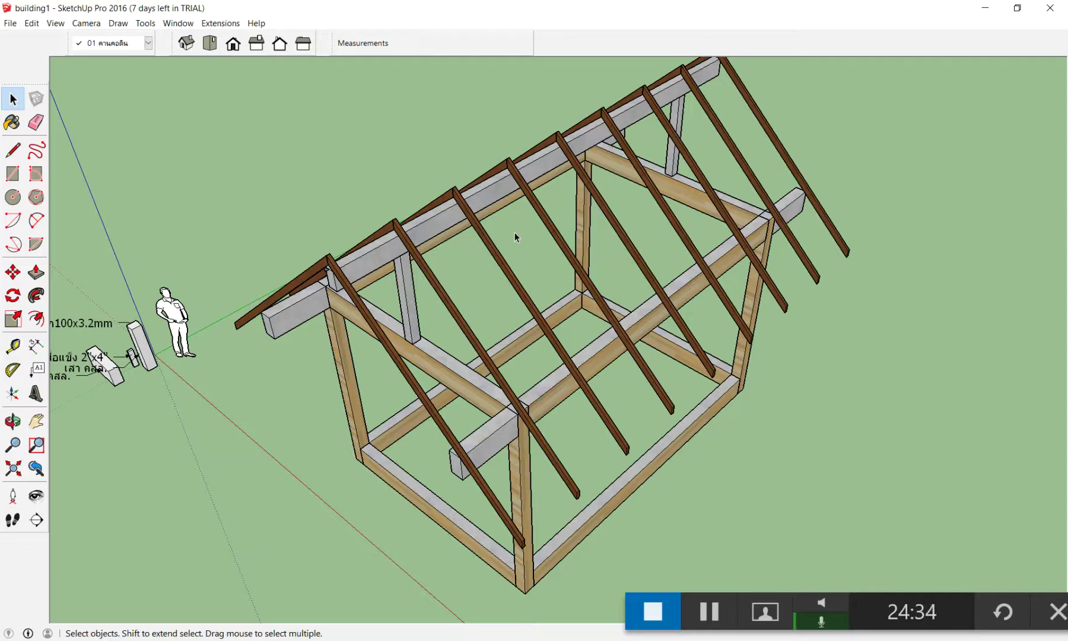
pyautogui.scroll(-5, 515, 234)
pyautogui.moveTo(515, 233); pyautogui.dragTo(767, 147, button='middle')
pyautogui.scroll(8, 592, 220)
pyautogui.scroll(-5, 593, 220)
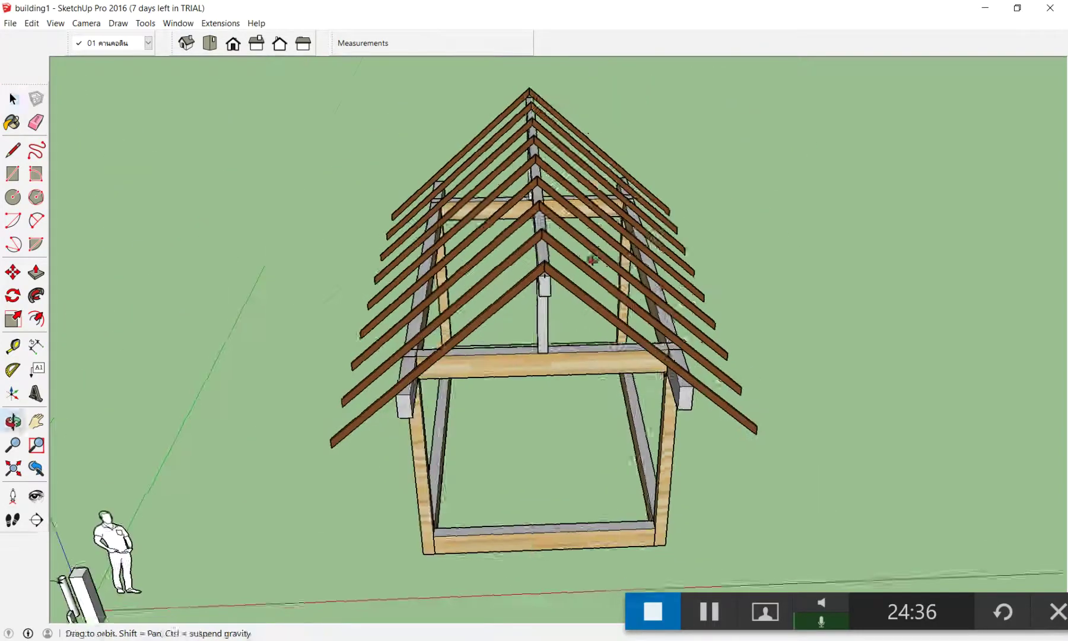
pyautogui.moveTo(592, 220); pyautogui.dragTo(628, 233, button='middle')
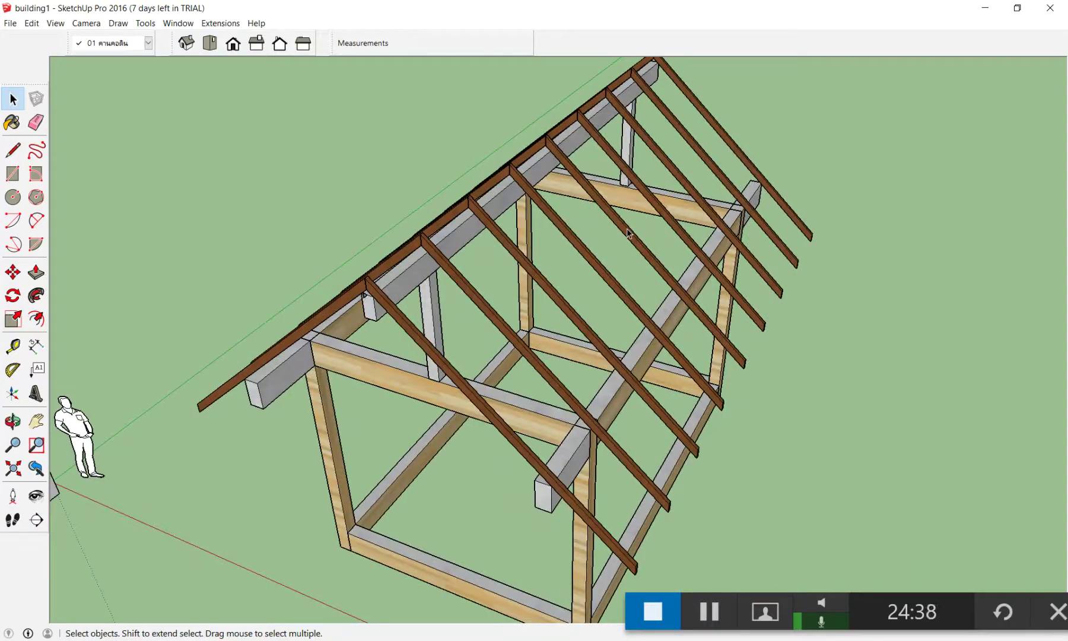
pyautogui.scroll(2, 595, 218)
pyautogui.scroll(2, 590, 249)
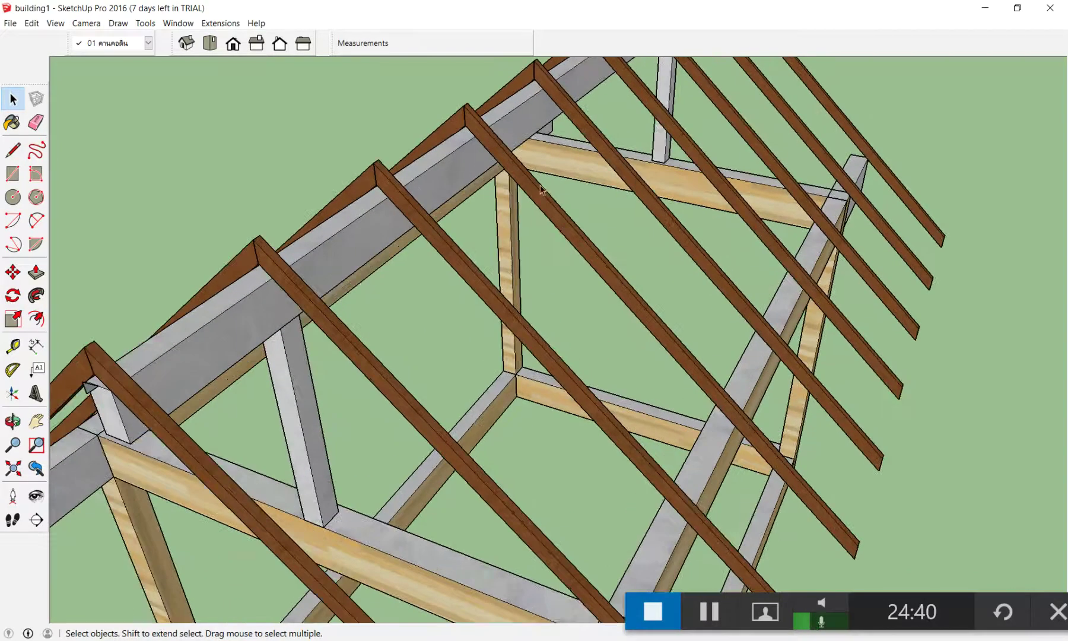
pyautogui.scroll(3, 582, 284)
pyautogui.scroll(-1, 583, 283)
pyautogui.scroll(-1, 534, 298)
pyautogui.scroll(2, 532, 290)
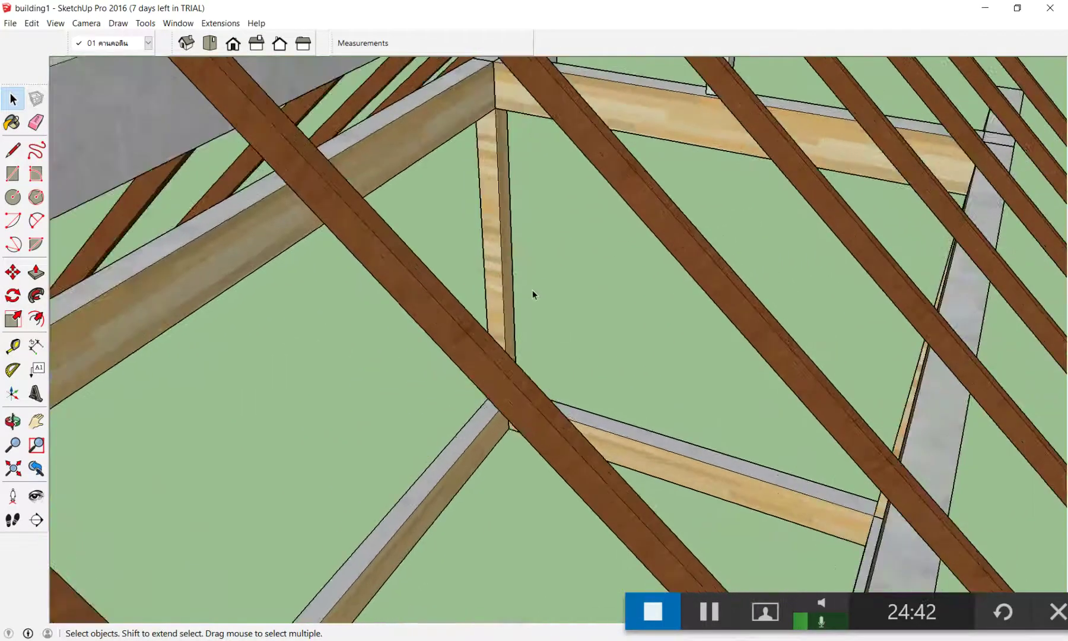
pyautogui.scroll(-3, 536, 294)
pyautogui.scroll(2, 570, 330)
pyautogui.scroll(1, 569, 329)
pyautogui.scroll(-1, 569, 325)
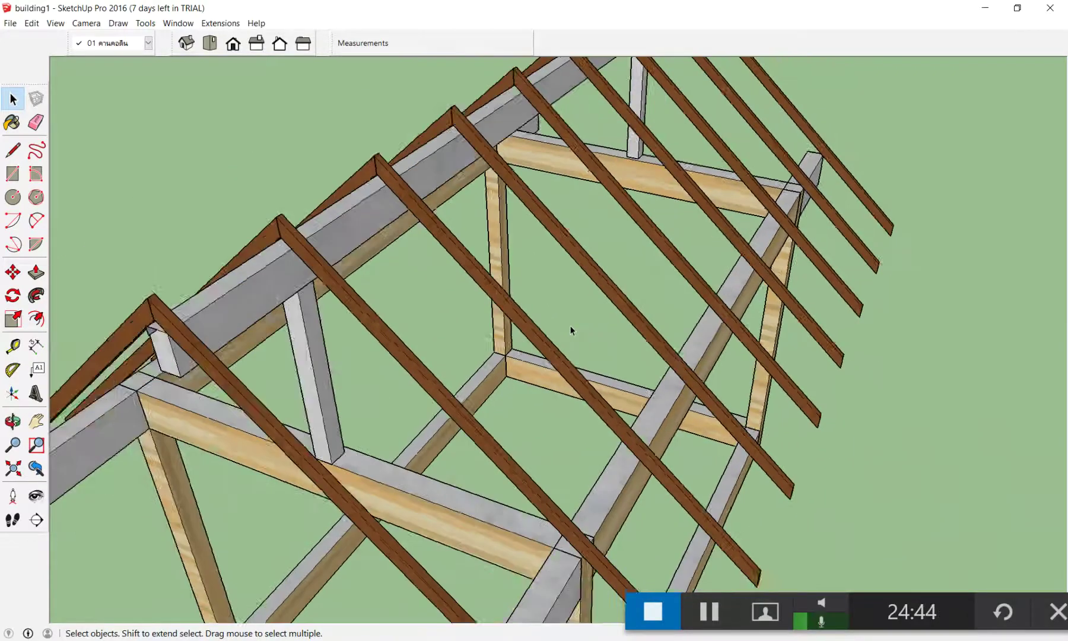
pyautogui.scroll(1, 569, 325)
pyautogui.scroll(1, 569, 325)
pyautogui.scroll(1, 569, 325)
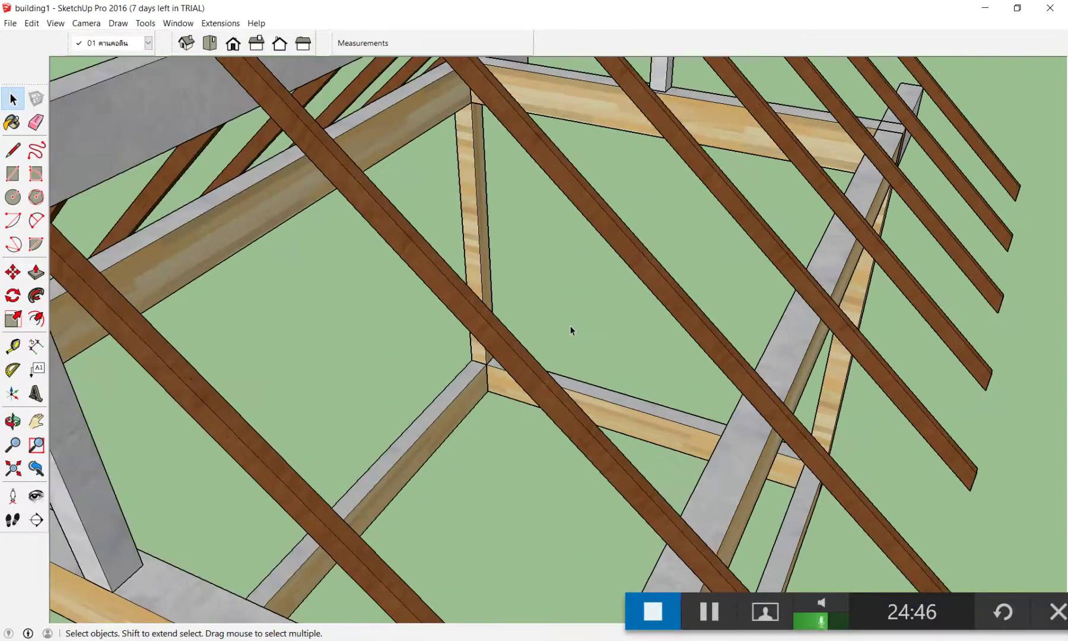
pyautogui.scroll(1, 569, 325)
pyautogui.scroll(1, 569, 325)
pyautogui.scroll(-3, 569, 324)
pyautogui.scroll(1, 569, 325)
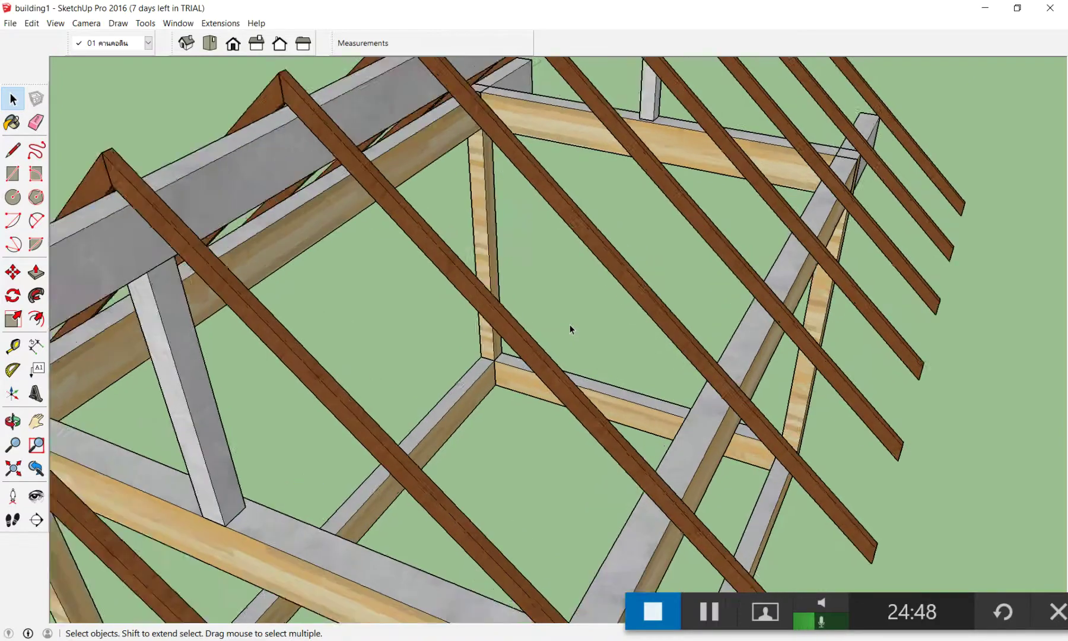
pyautogui.scroll(2, 568, 325)
pyautogui.scroll(1, 568, 325)
pyautogui.scroll(1, 569, 325)
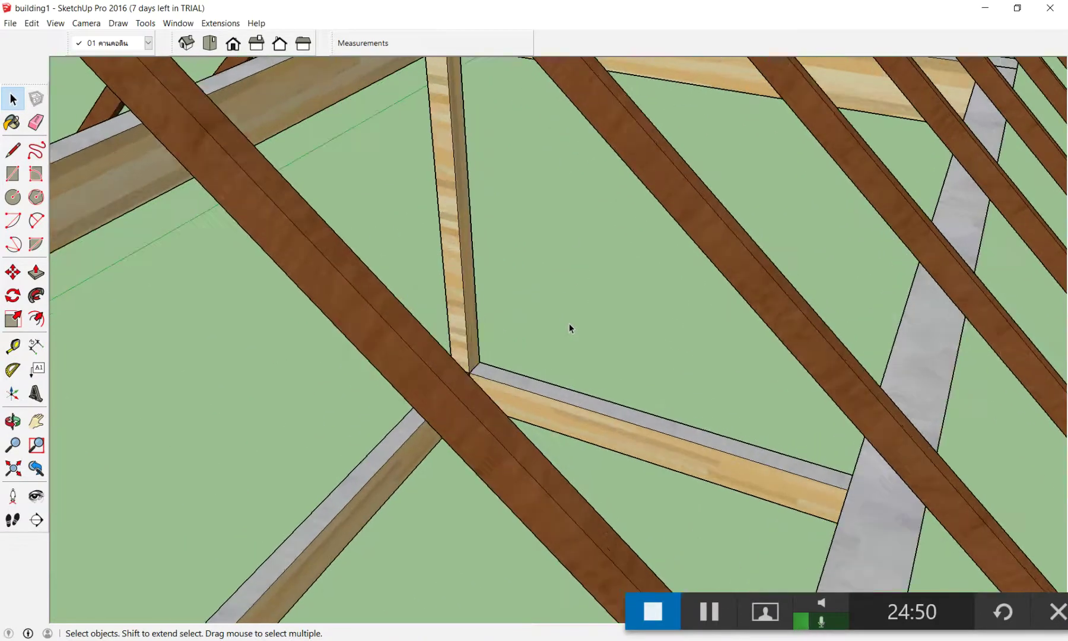
pyautogui.scroll(1, 569, 325)
pyautogui.scroll(1, 568, 325)
pyautogui.scroll(2, 569, 324)
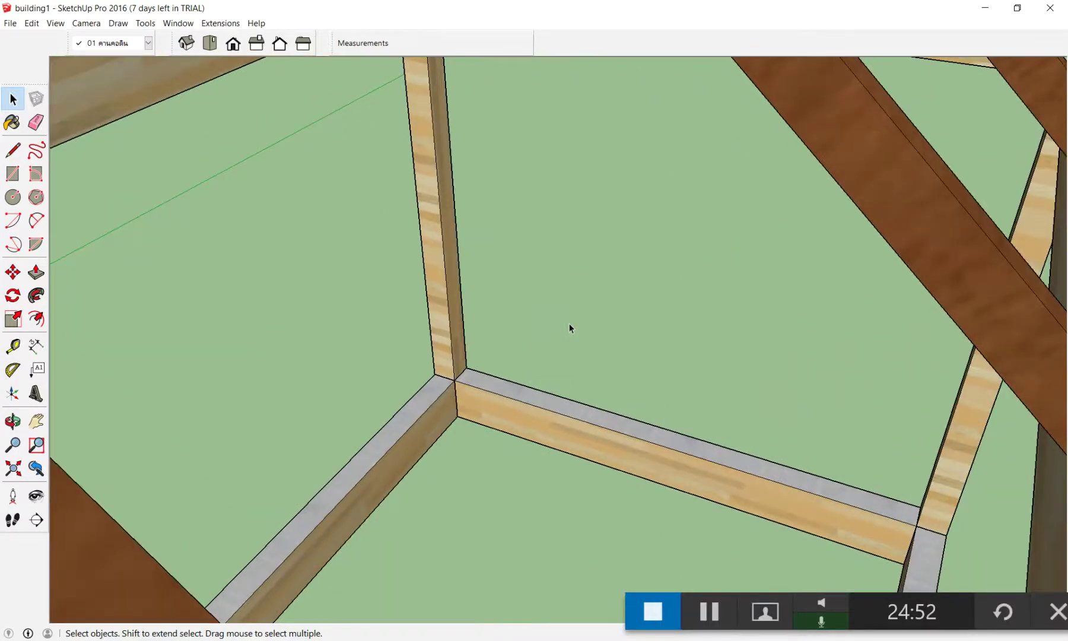
pyautogui.scroll(-2, 568, 324)
pyautogui.scroll(-1, 568, 323)
pyautogui.scroll(-1, 569, 324)
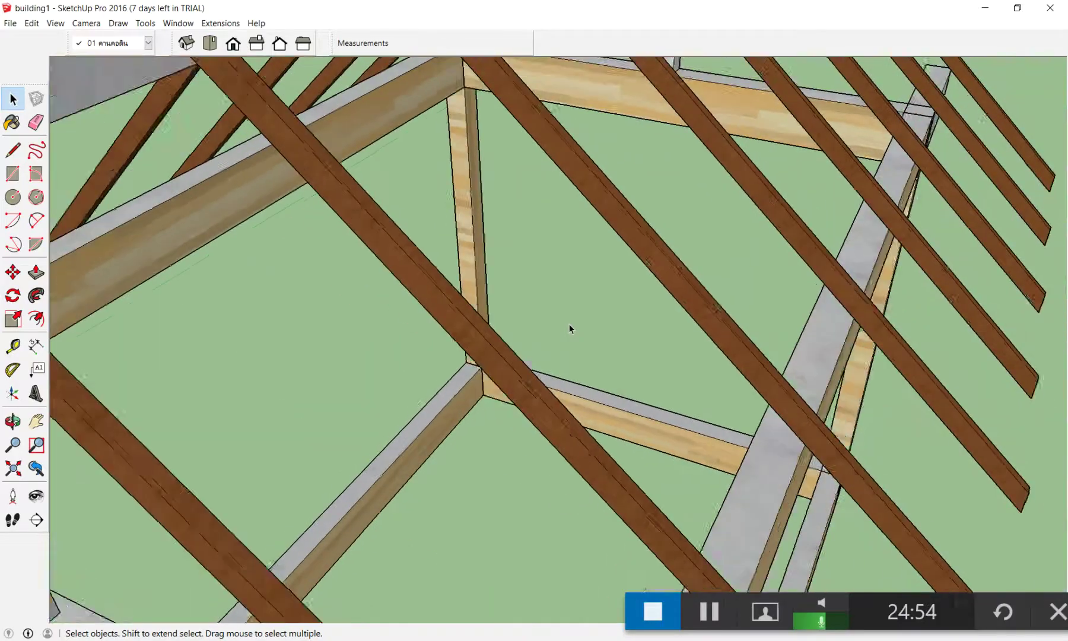
pyautogui.scroll(-1, 568, 324)
pyautogui.scroll(1, 569, 322)
pyautogui.scroll(-2, 569, 322)
pyautogui.scroll(-1, 570, 322)
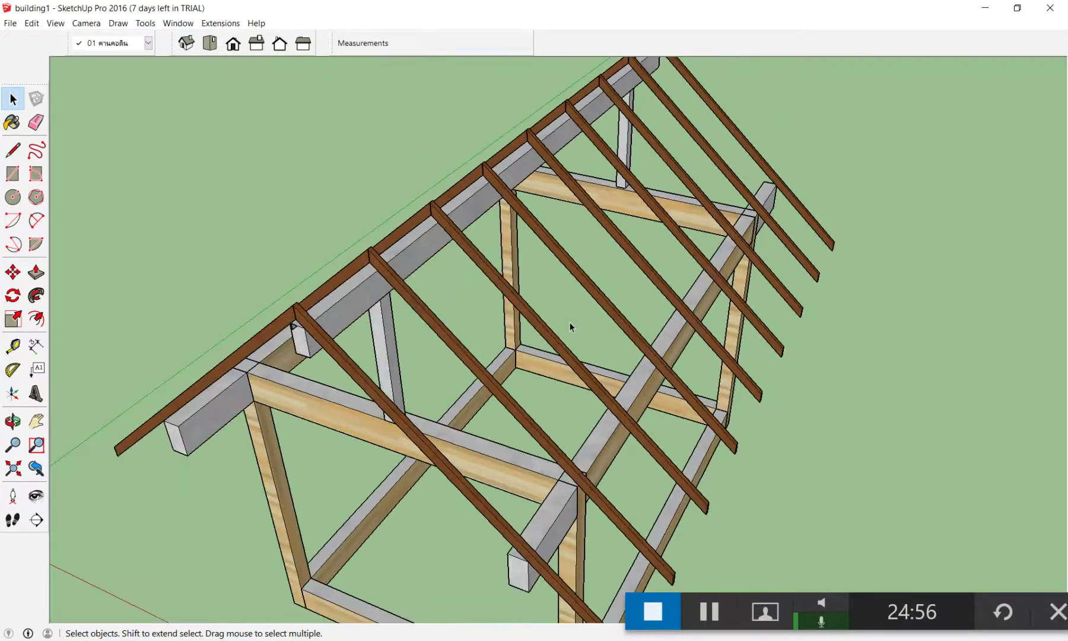
pyautogui.scroll(-1, 569, 322)
pyautogui.scroll(-1, 569, 322)
pyautogui.scroll(-2, 569, 325)
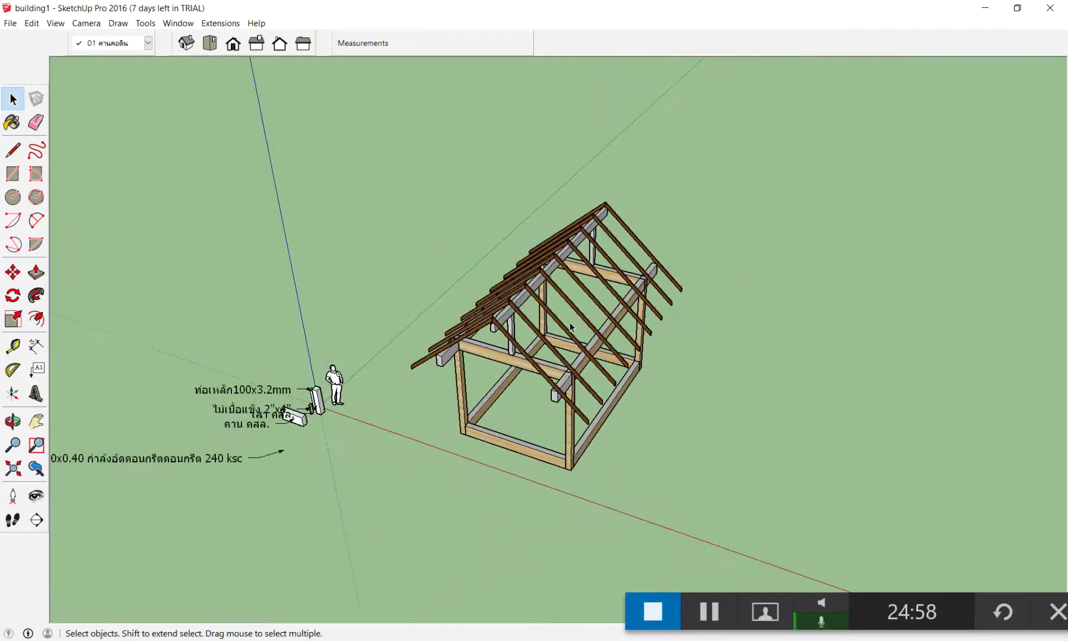
pyautogui.scroll(1, 569, 325)
pyautogui.scroll(2, 569, 325)
pyautogui.scroll(1, 569, 324)
pyautogui.scroll(2, 568, 321)
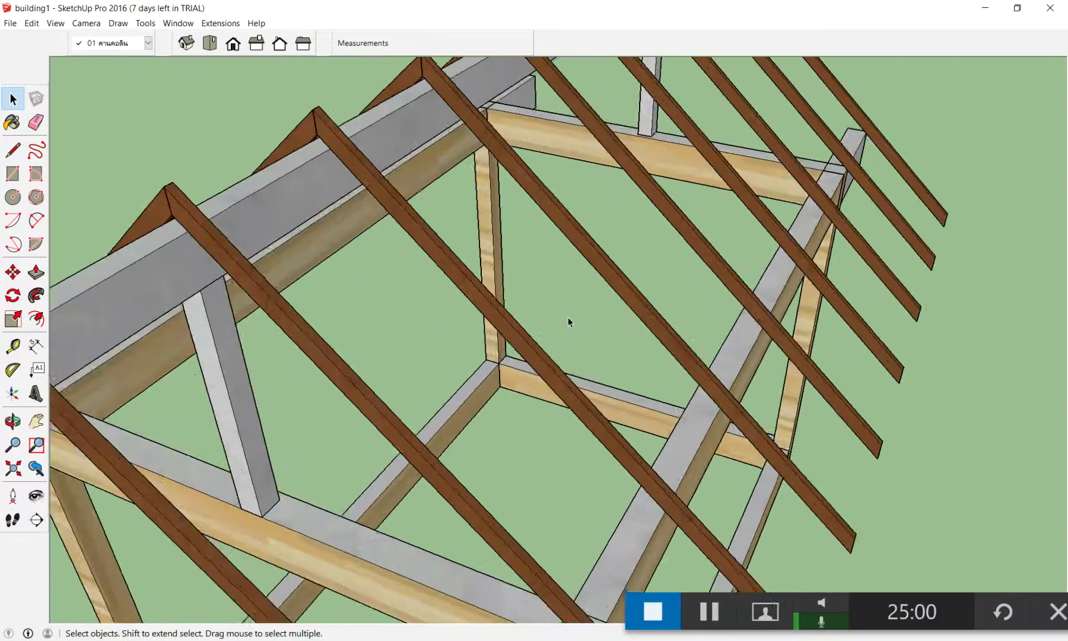
pyautogui.scroll(-1, 568, 321)
pyautogui.scroll(1, 568, 321)
pyautogui.scroll(1, 568, 321)
pyautogui.scroll(-1, 568, 320)
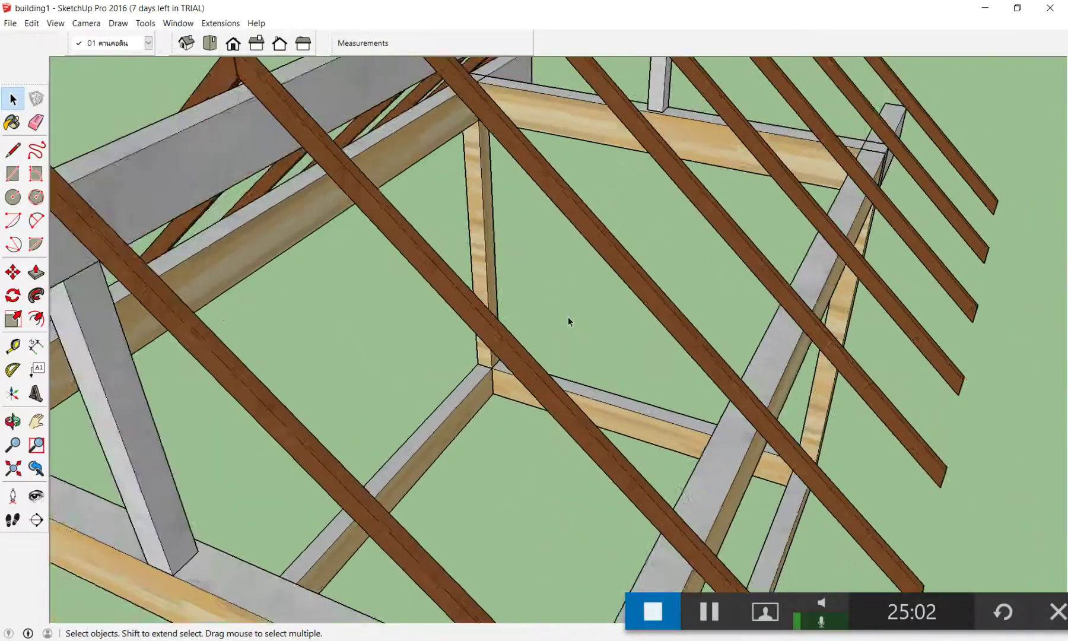
pyautogui.scroll(-1, 568, 321)
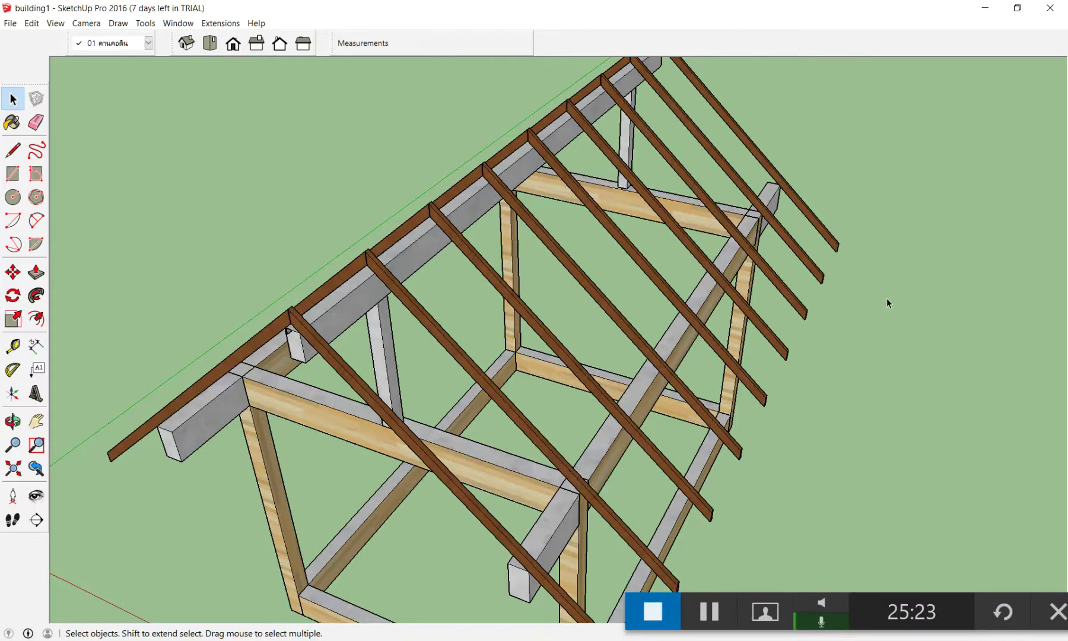
# Orbit to view the roof frame from its gable end and another side.
pyautogui.moveTo(863, 342); pyautogui.dragTo(651, 296, button='middle')
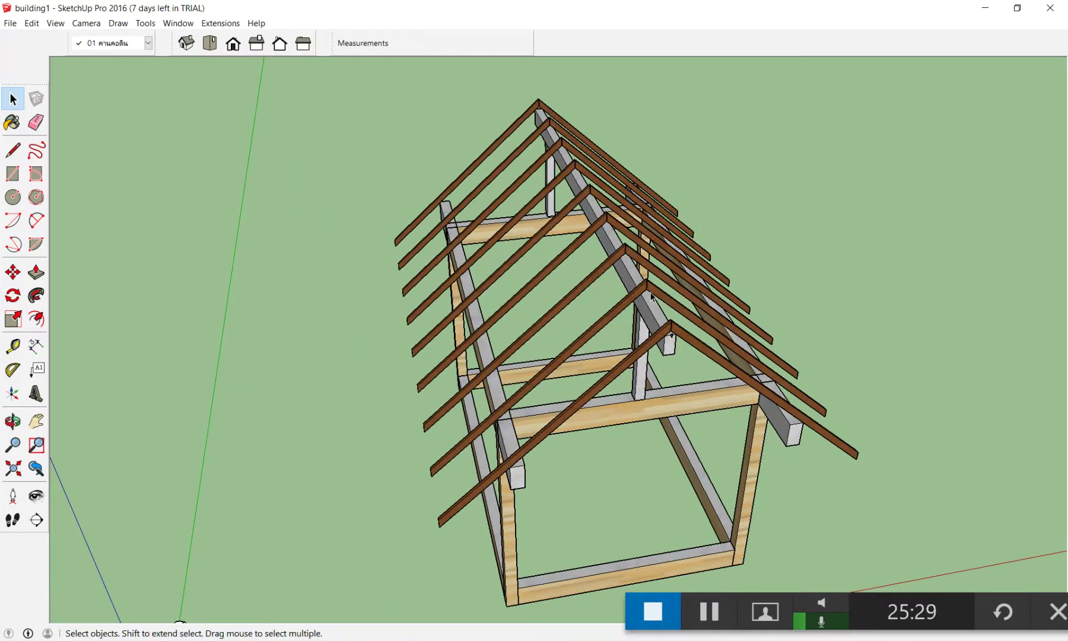
pyautogui.scroll(-3, 652, 296)
pyautogui.moveTo(768, 150)
pyautogui.mouseDown(button='middle')
pyautogui.moveTo(469, 295)
pyautogui.moveTo(485, 303)
pyautogui.moveTo(796, 114)
pyautogui.mouseUp(button='middle')
pyautogui.scroll(2, 795, 115)
pyautogui.scroll(-3, 789, 142)
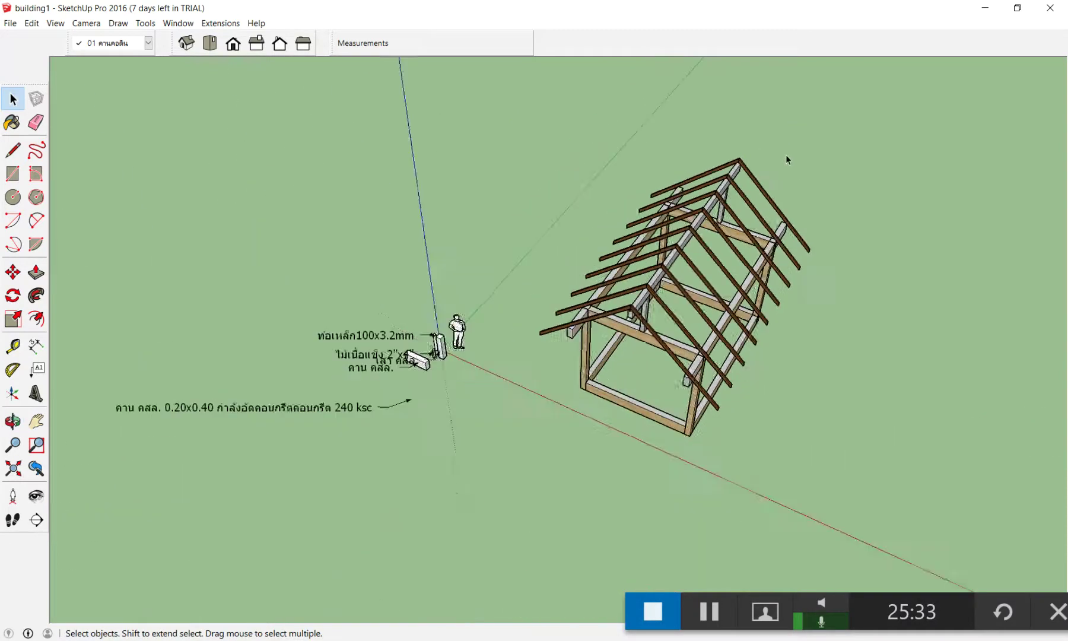
pyautogui.scroll(2, 783, 172)
pyautogui.moveTo(776, 205)
pyautogui.mouseDown(button='middle')
pyautogui.moveTo(754, 105)
pyautogui.moveTo(741, 150)
pyautogui.mouseUp(button='middle')
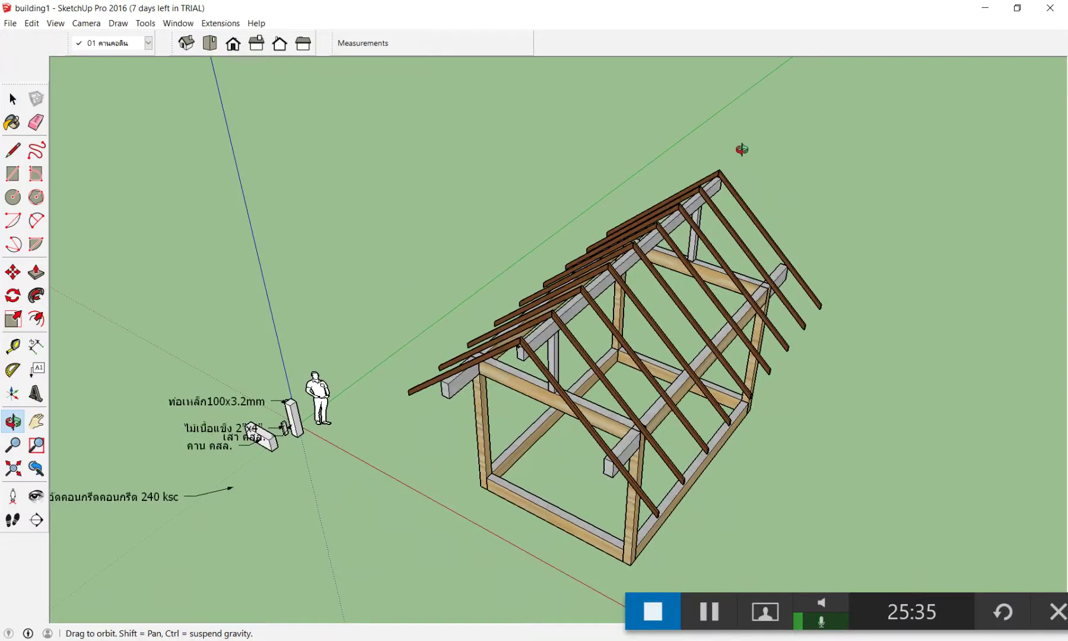
pyautogui.scroll(2, 742, 149)
pyautogui.scroll(-5, 735, 166)
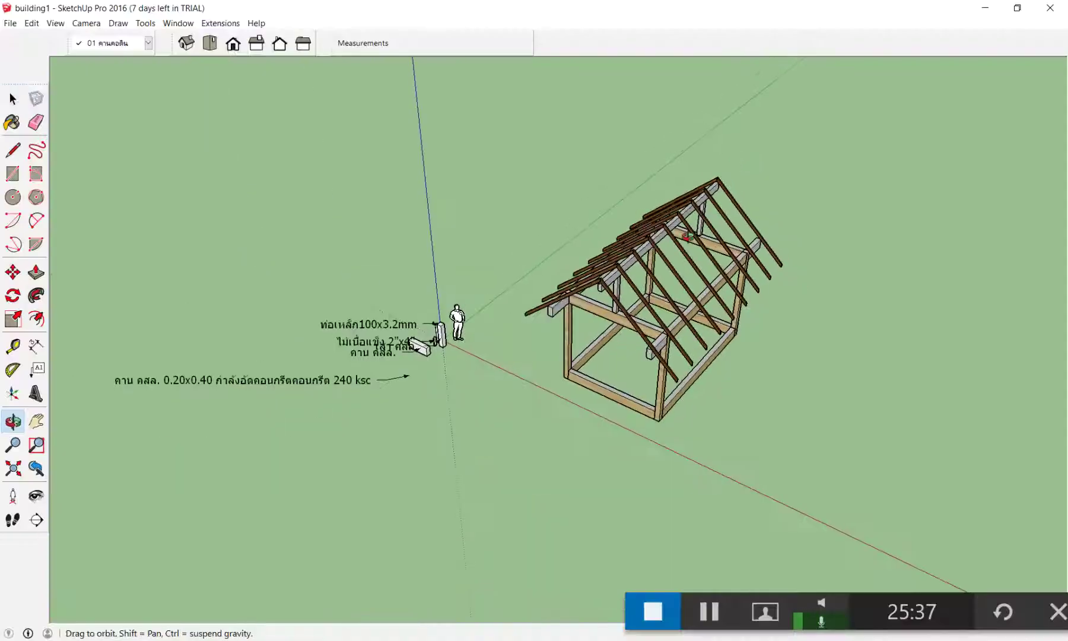
# Orbit to see the roof end-on and from another side, then zoom in.
pyautogui.moveTo(686, 236)
pyautogui.mouseDown(button='middle')
pyautogui.moveTo(913, 150)
pyautogui.moveTo(948, 238)
pyautogui.moveTo(873, 232)
pyautogui.mouseUp(button='middle')
pyautogui.scroll(3, 870, 220)
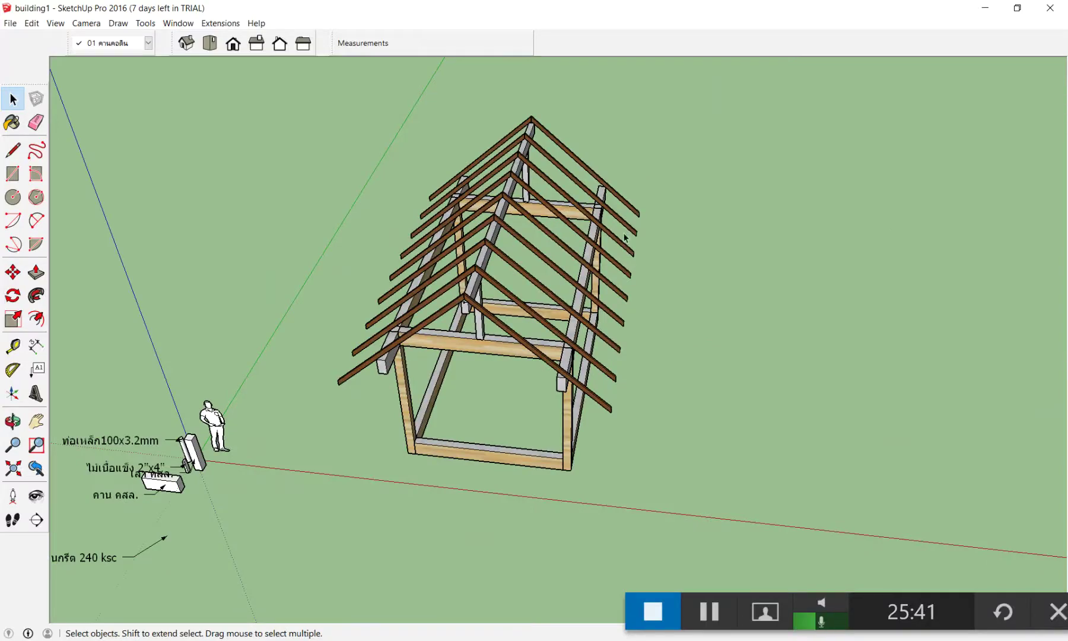
pyautogui.moveTo(571, 249)
pyautogui.mouseDown(button='middle')
pyautogui.moveTo(918, 265)
pyautogui.moveTo(591, 267)
pyautogui.moveTo(675, 273)
pyautogui.mouseUp(button='middle')
pyautogui.scroll(2, 675, 273)
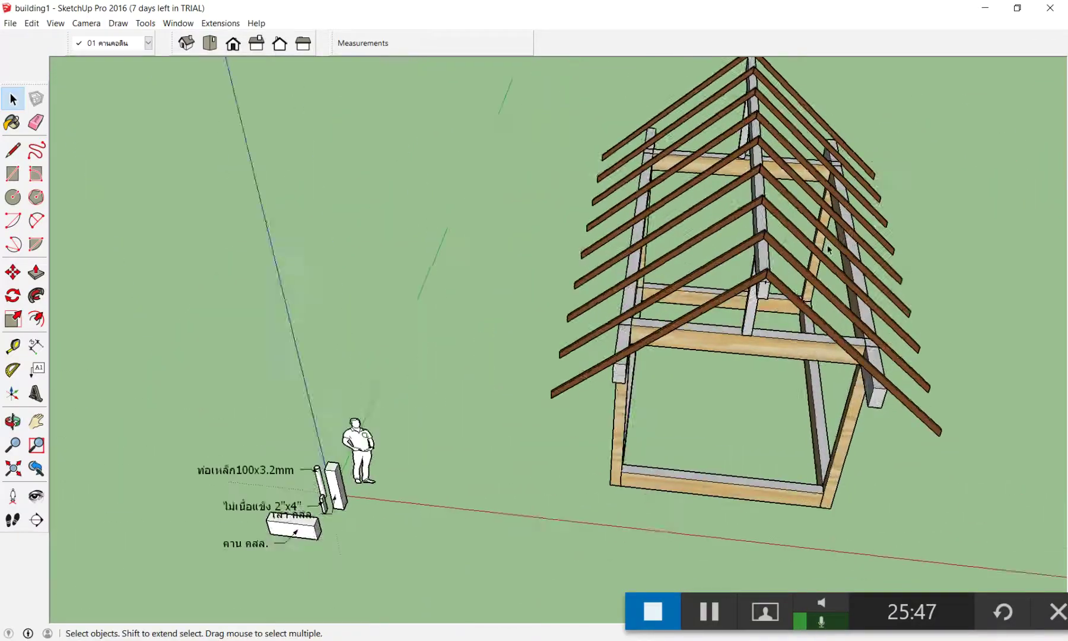
pyautogui.scroll(2, 675, 273)
pyautogui.scroll(2, 664, 289)
pyautogui.scroll(-1, 658, 279)
pyautogui.scroll(2, 652, 275)
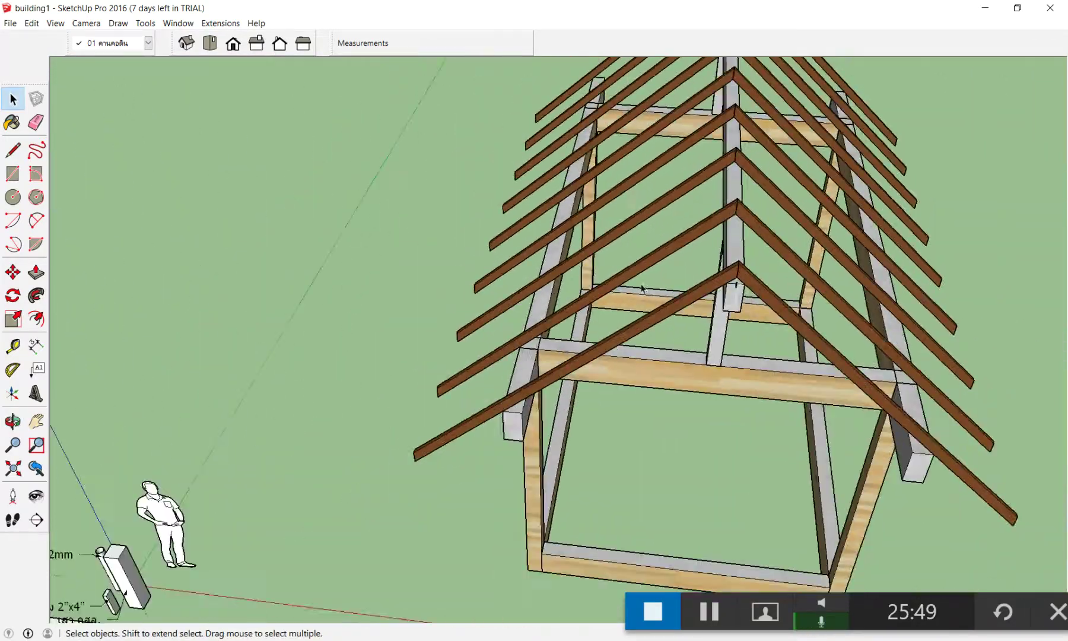
pyautogui.scroll(2, 634, 277)
pyautogui.scroll(2, 616, 280)
pyautogui.scroll(2, 593, 281)
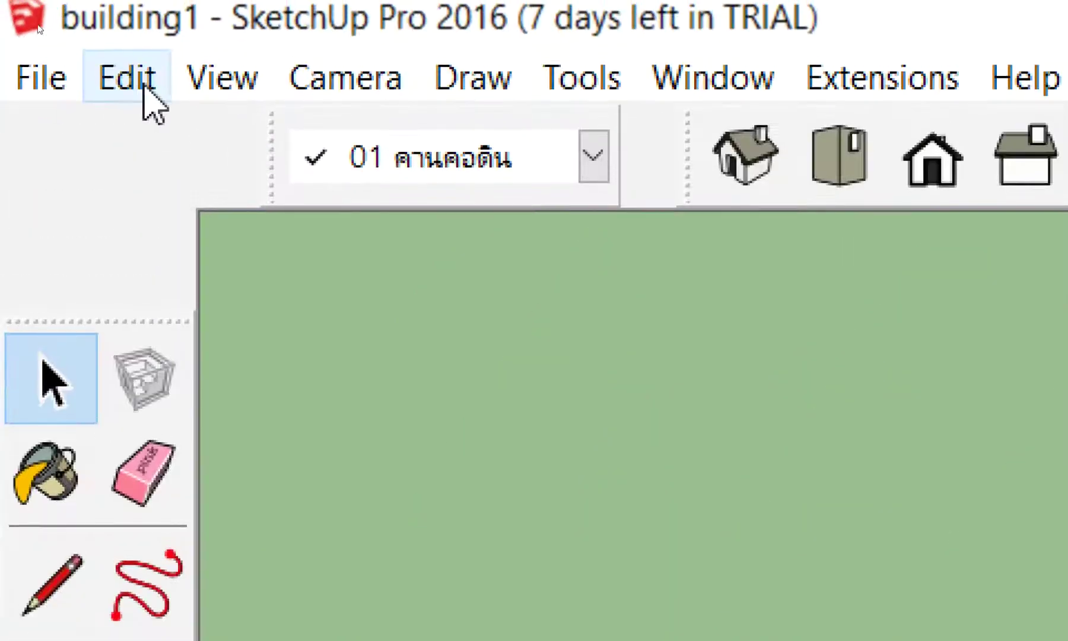
# Tick Views in the Toolbars list under View > Toolbars, then close the dialog.
pyautogui.click(217, 88)
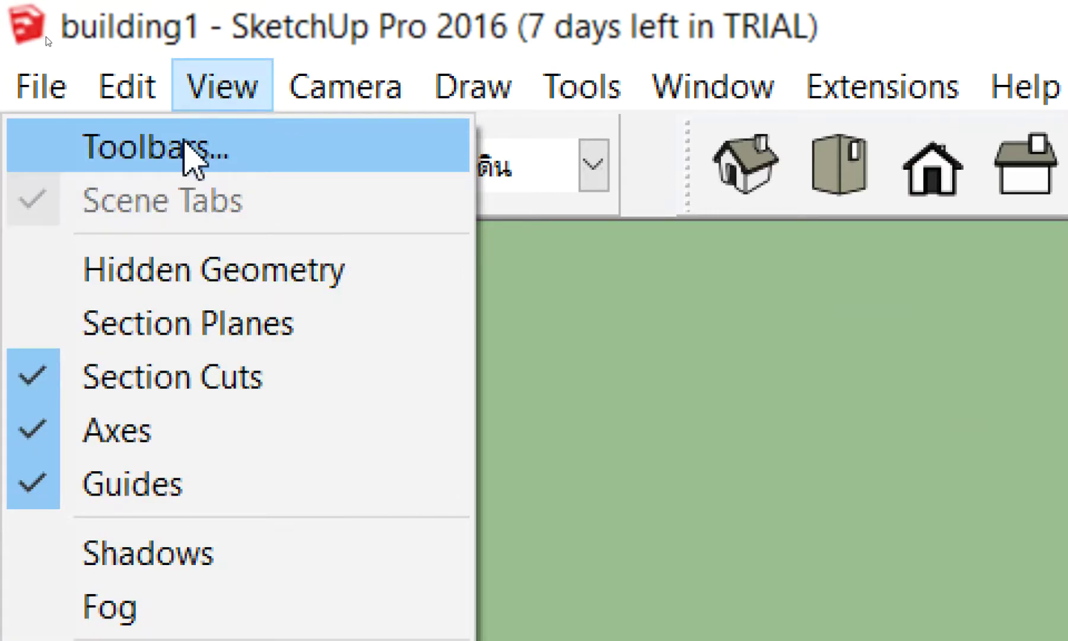
pyautogui.click(184, 145)
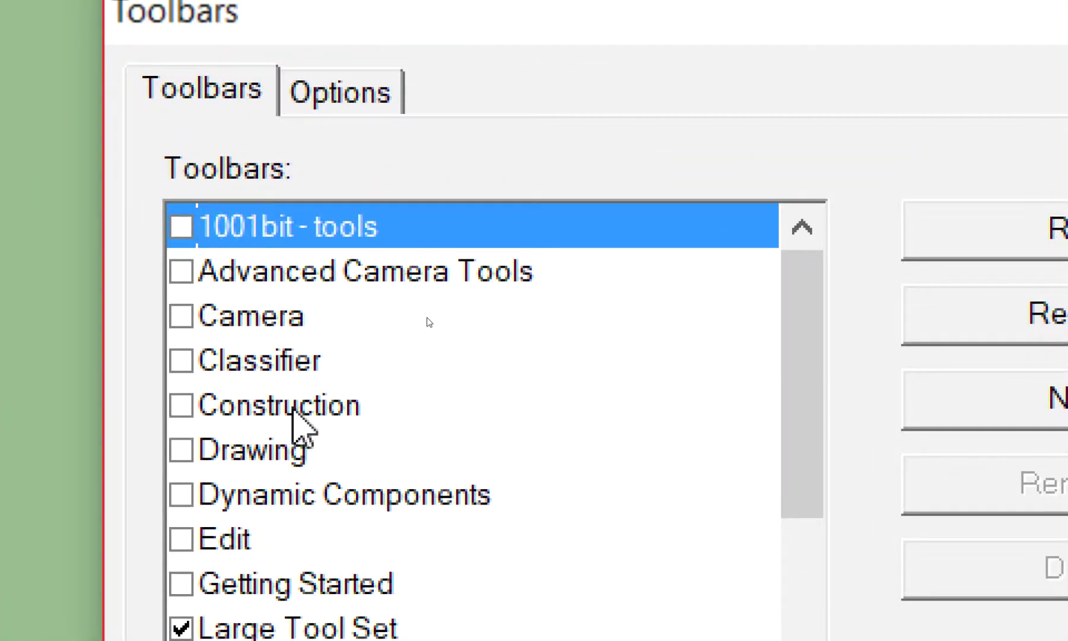
pyautogui.scroll(-3, 264, 380)
pyautogui.scroll(1, 298, 389)
pyautogui.click(293, 373)
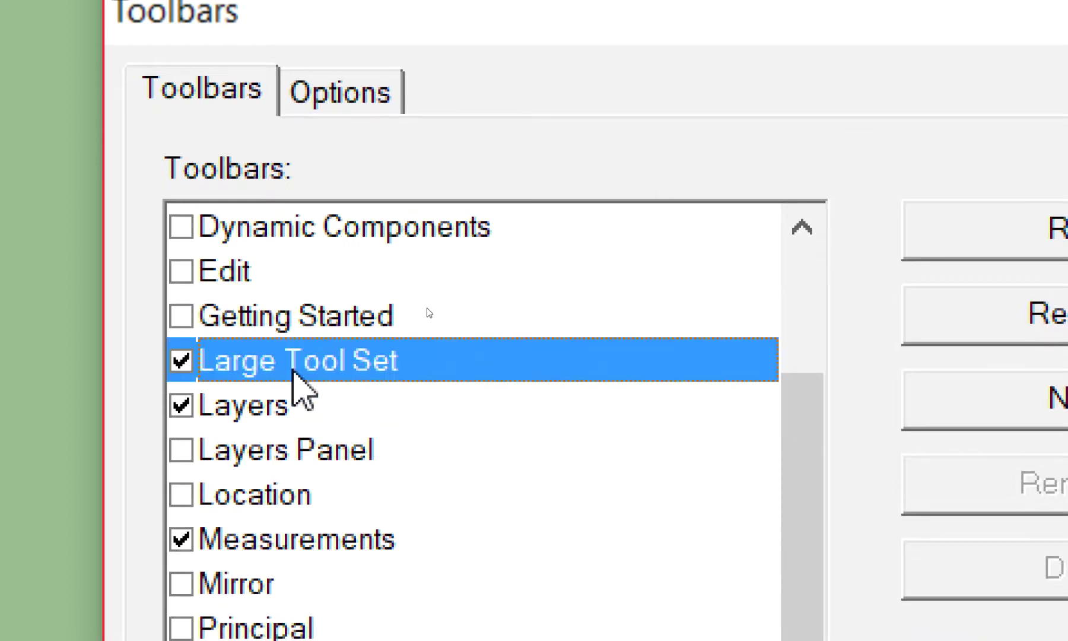
pyautogui.scroll(-1, 295, 415)
pyautogui.scroll(-1, 295, 419)
pyautogui.click(290, 273)
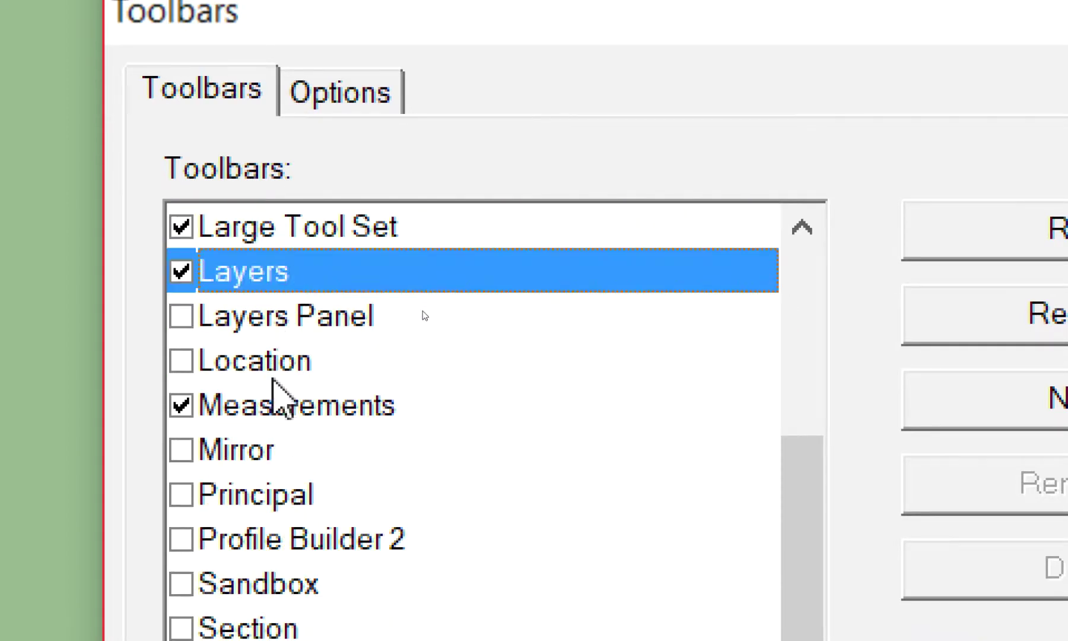
pyautogui.click(295, 407)
pyautogui.scroll(-1, 295, 409)
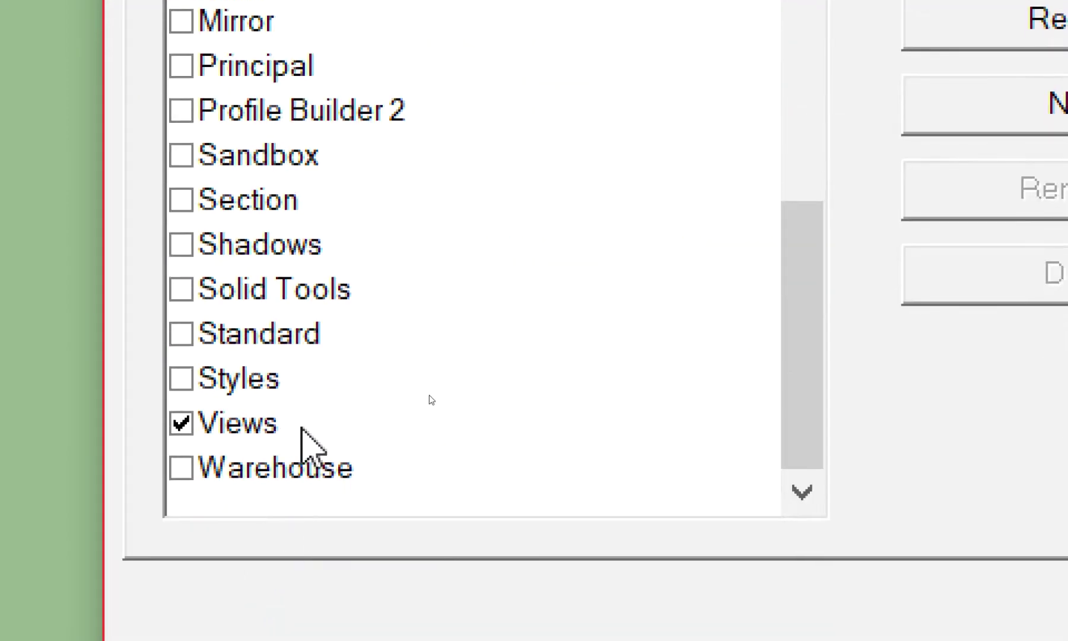
pyautogui.click(313, 415)
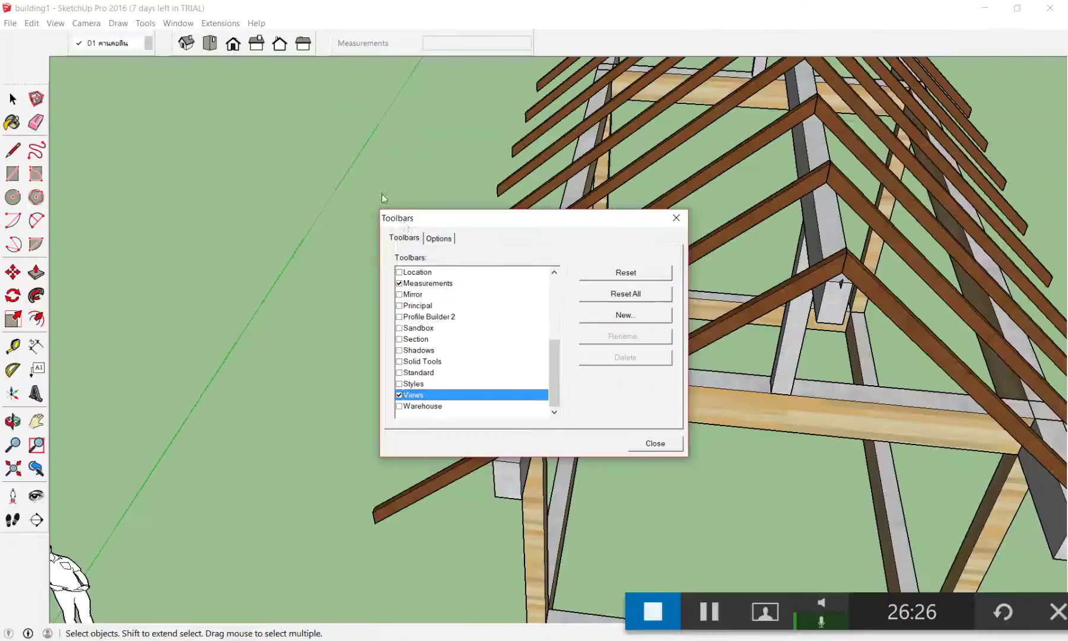
pyautogui.click(675, 218)
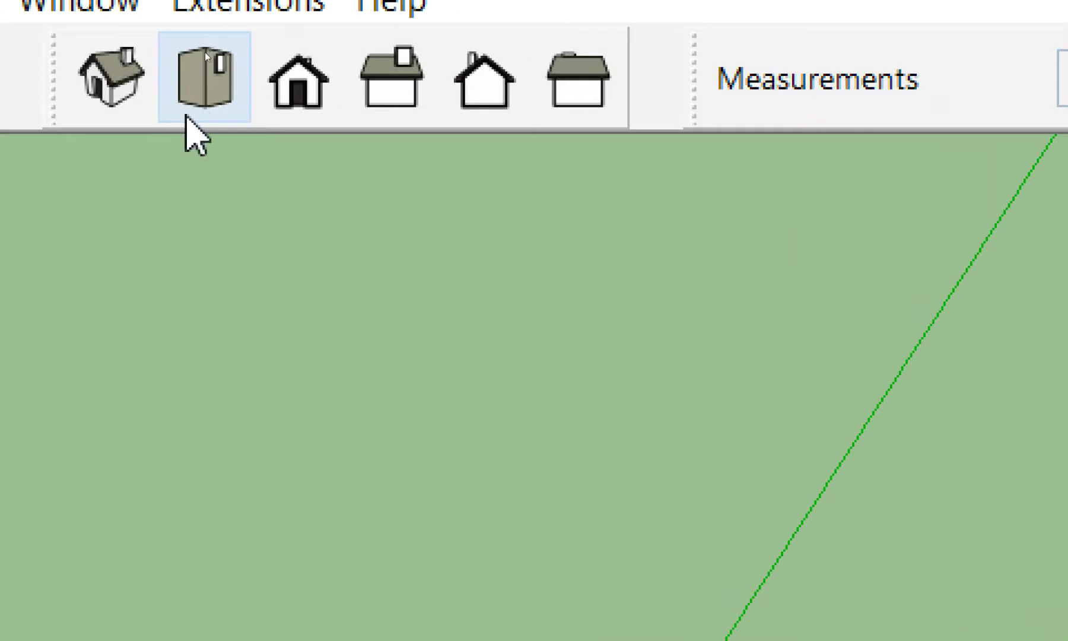
# Switch building1 to Top view and zoom out so the entire roof frame is visible.
pyautogui.click(186, 114)
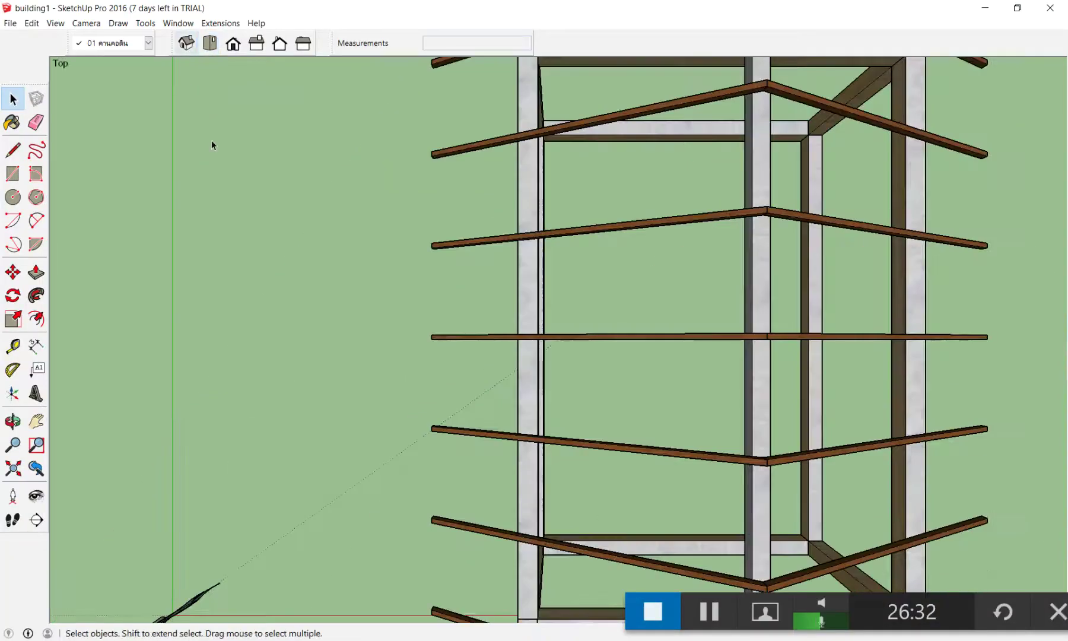
pyautogui.scroll(-3, 212, 140)
pyautogui.scroll(-2, 275, 191)
pyautogui.scroll(1, 200, 112)
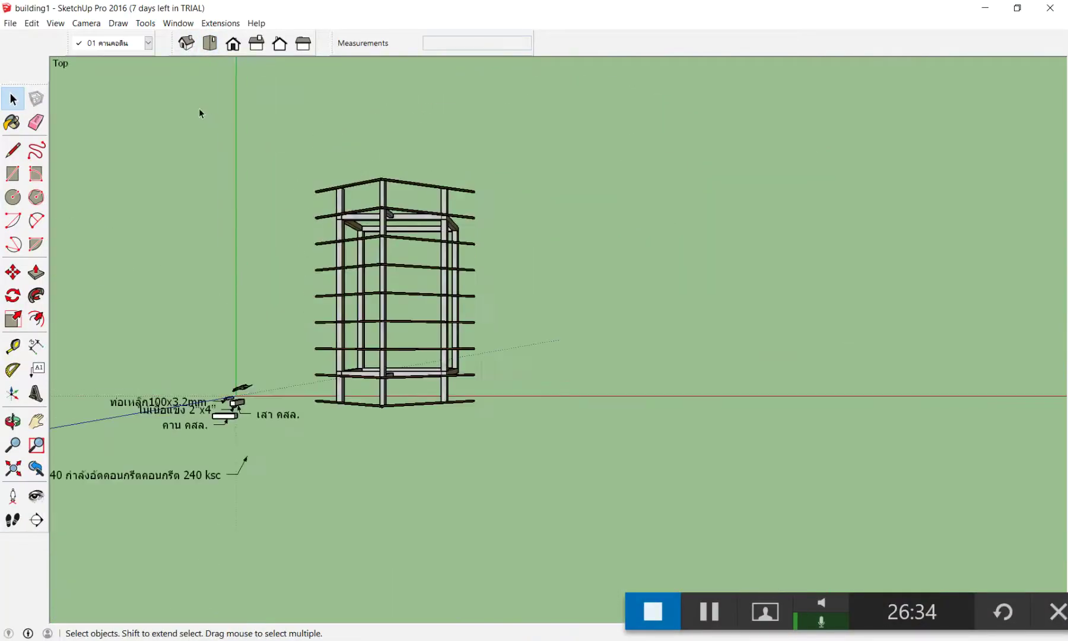
pyautogui.scroll(1, 199, 109)
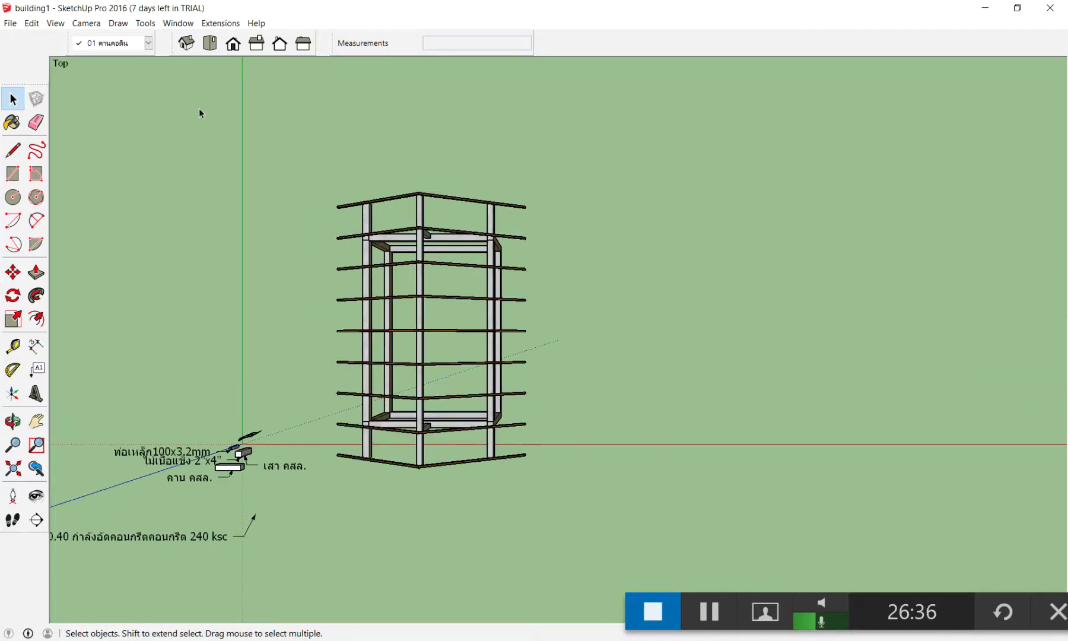
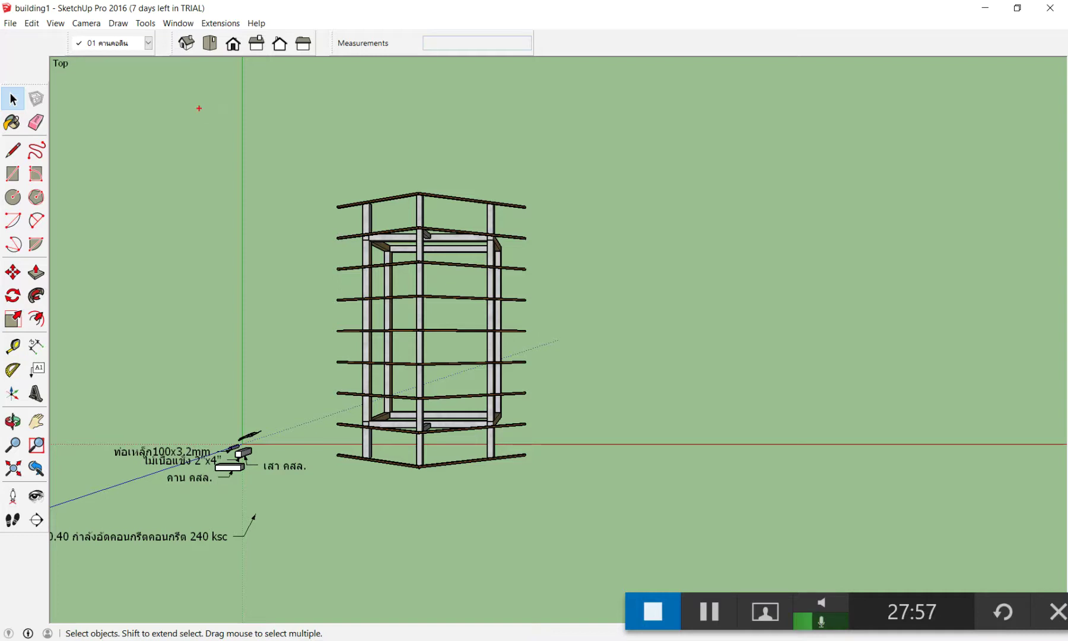
# Draw viewing-direction arrows and a line across the building as on-screen annotations.
pyautogui.moveTo(652, 201); pyautogui.dragTo(645, 436)
pyautogui.moveTo(602, 353); pyautogui.dragTo(746, 319)
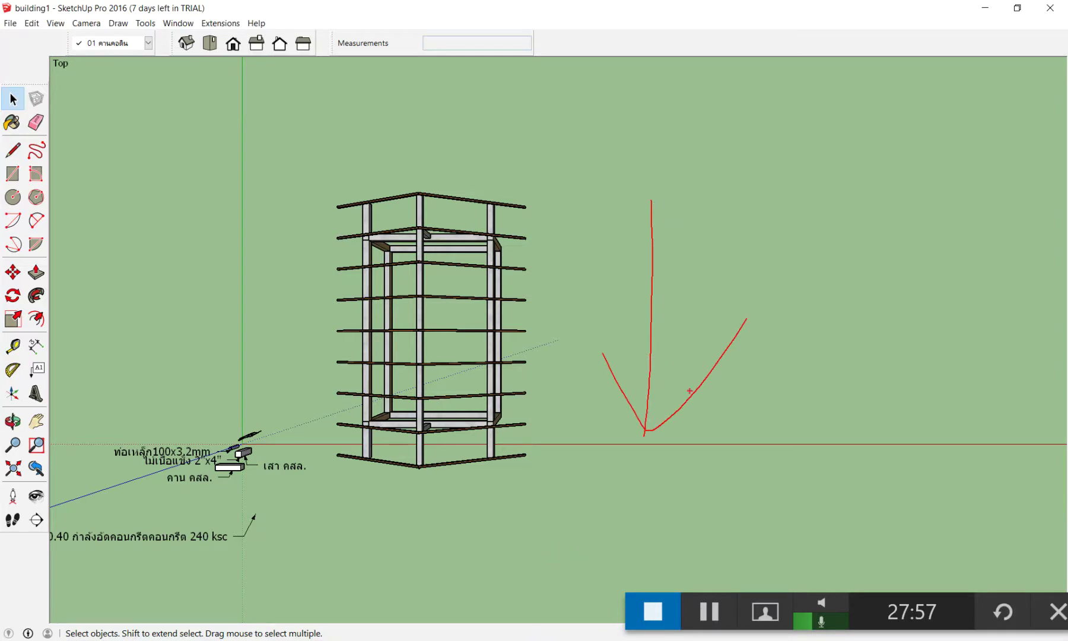
pyautogui.moveTo(646, 206); pyautogui.dragTo(648, 374)
pyautogui.moveTo(622, 320); pyautogui.dragTo(684, 357)
pyautogui.moveTo(484, 300); pyautogui.dragTo(492, 413)
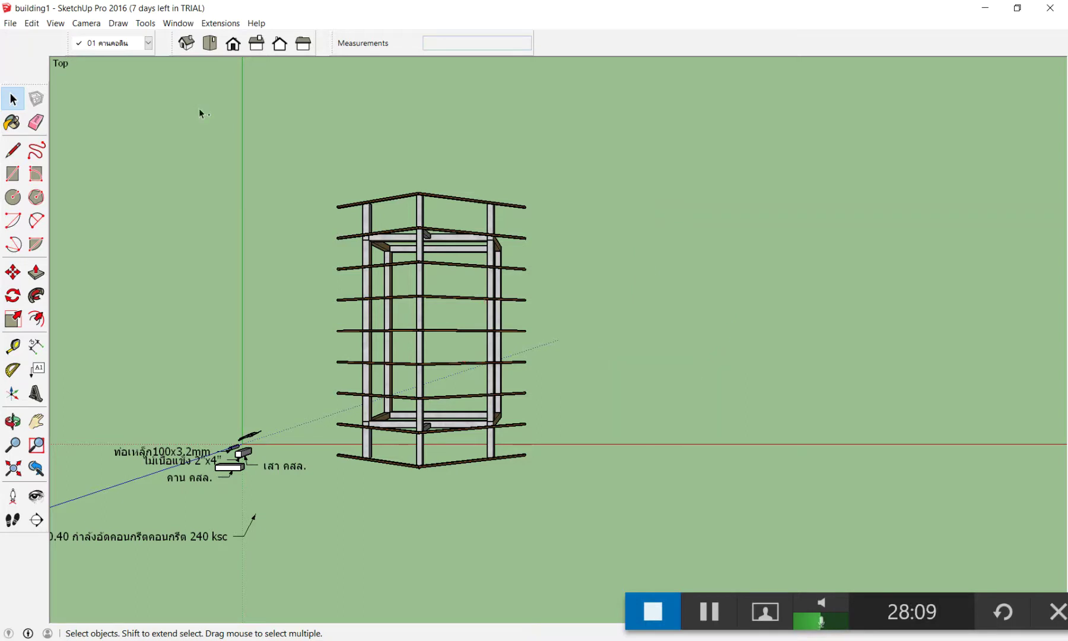
# Switch to Front, then Top view; mark the front side and a labelled right-hand arrow.
pyautogui.click(234, 45)
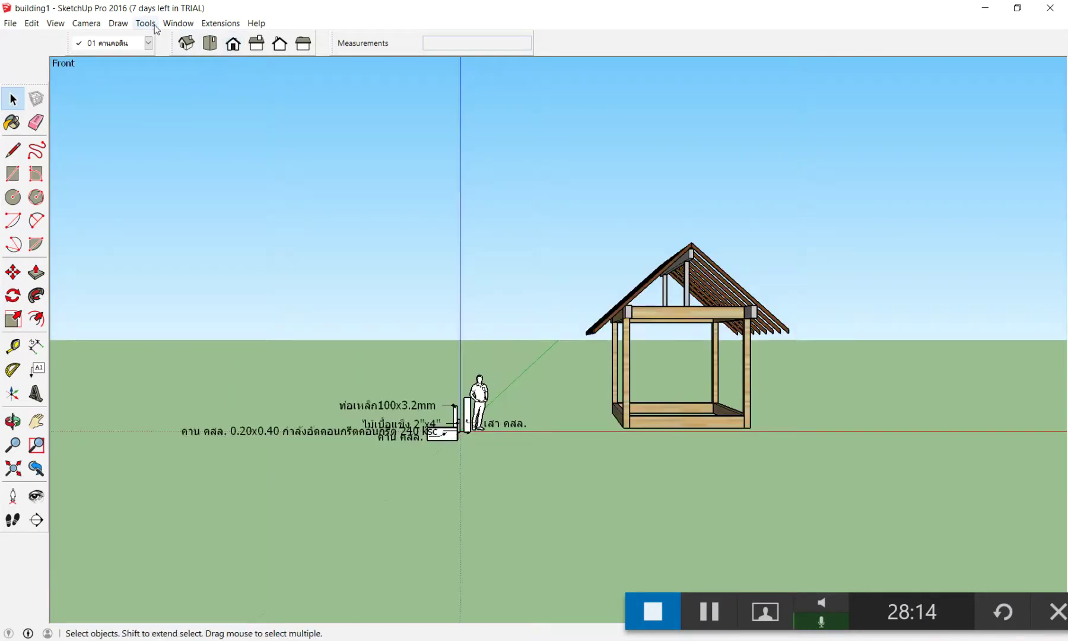
pyautogui.click(210, 50)
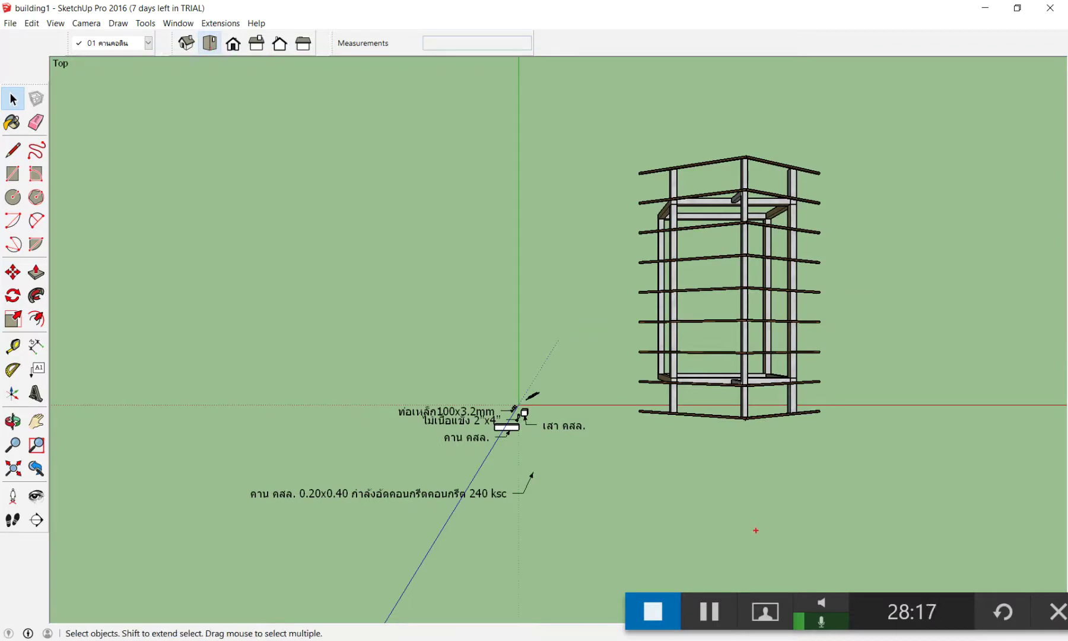
pyautogui.moveTo(769, 549); pyautogui.dragTo(725, 466)
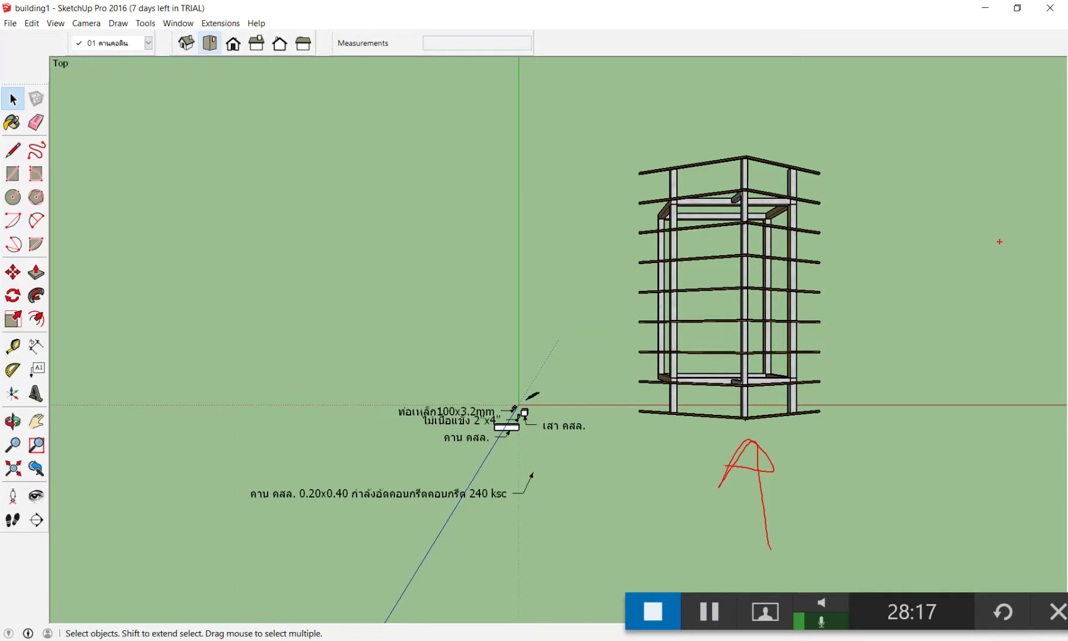
pyautogui.moveTo(993, 249)
pyautogui.mouseDown()
pyautogui.moveTo(842, 255)
pyautogui.moveTo(861, 210)
pyautogui.mouseUp()
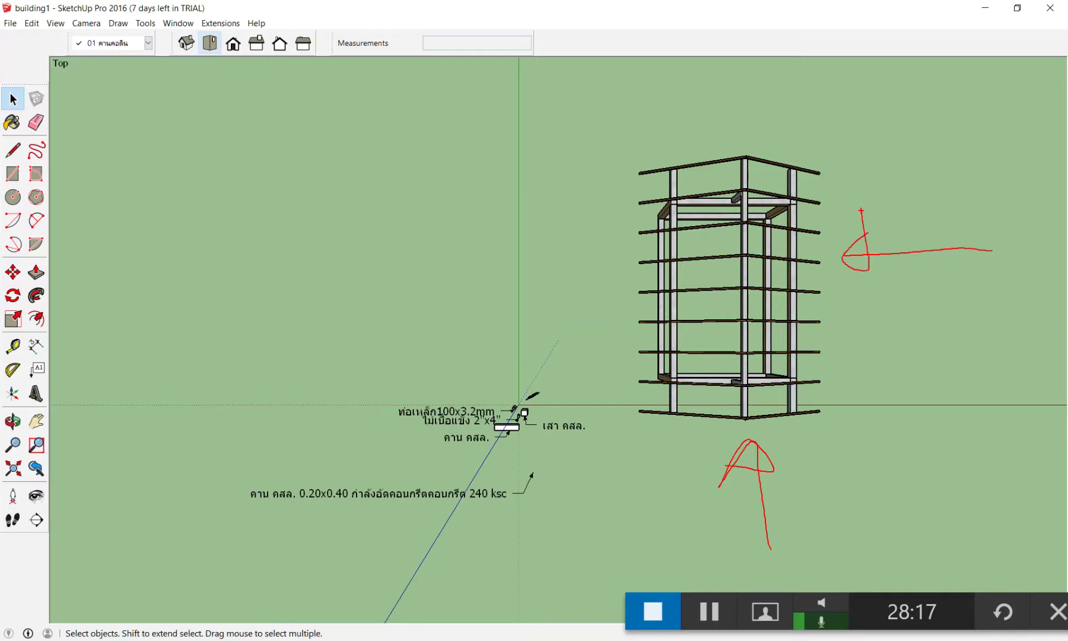
pyautogui.moveTo(903, 176)
pyautogui.mouseDown()
pyautogui.moveTo(919, 179)
pyautogui.moveTo(929, 207)
pyautogui.mouseUp()
pyautogui.moveTo(949, 180); pyautogui.dragTo(960, 210)
# Mark the back side, add a labelled left-hand arrow, and tilt the top view lower.
pyautogui.moveTo(727, 57); pyautogui.dragTo(720, 145)
pyautogui.moveTo(688, 108); pyautogui.dragTo(746, 118)
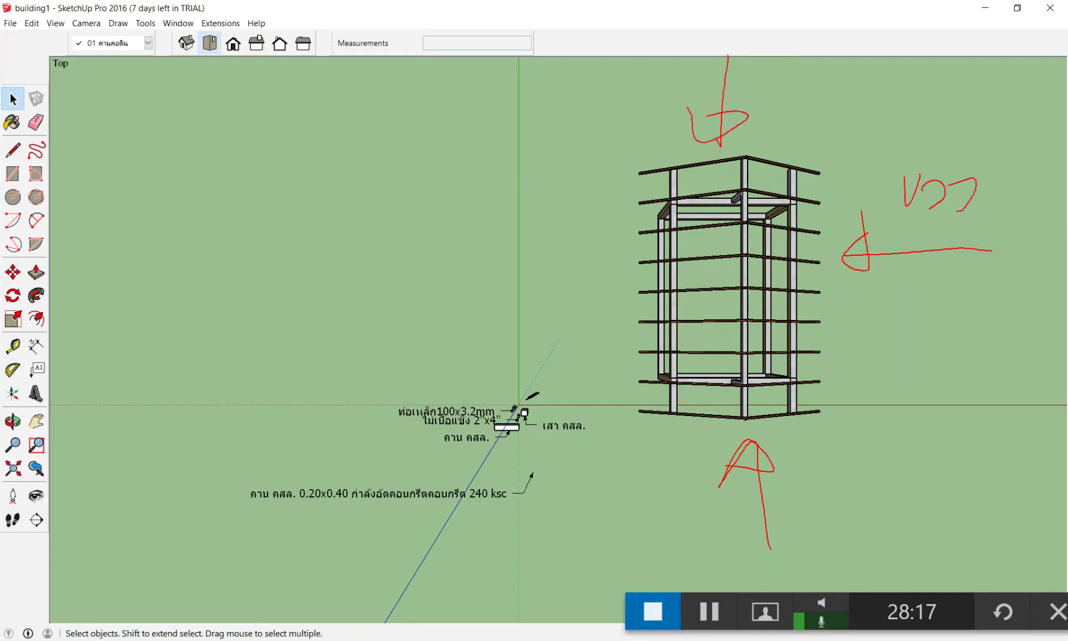
pyautogui.moveTo(676, 126); pyautogui.dragTo(706, 116)
pyautogui.moveTo(295, 274)
pyautogui.mouseDown()
pyautogui.moveTo(502, 254)
pyautogui.moveTo(506, 313)
pyautogui.mouseUp()
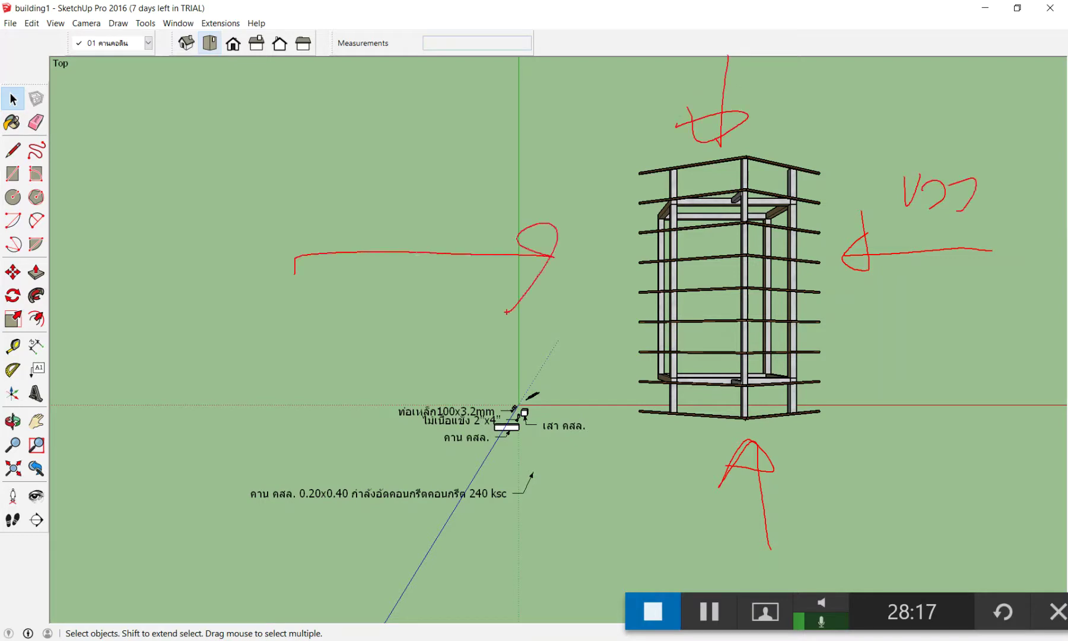
pyautogui.moveTo(442, 165); pyautogui.dragTo(449, 194)
pyautogui.moveTo(469, 156); pyautogui.dragTo(469, 200)
pyautogui.moveTo(446, 141)
pyautogui.mouseDown()
pyautogui.moveTo(503, 199)
pyautogui.moveTo(586, 170)
pyautogui.mouseUp()
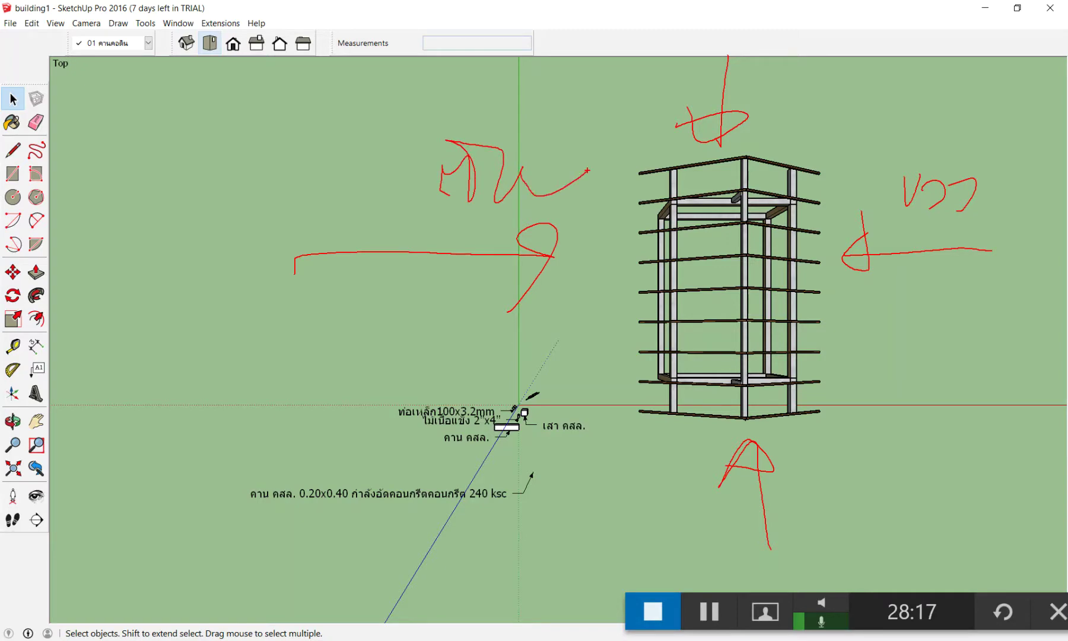
pyautogui.moveTo(117, 101); pyautogui.dragTo(679, 192, button='middle')
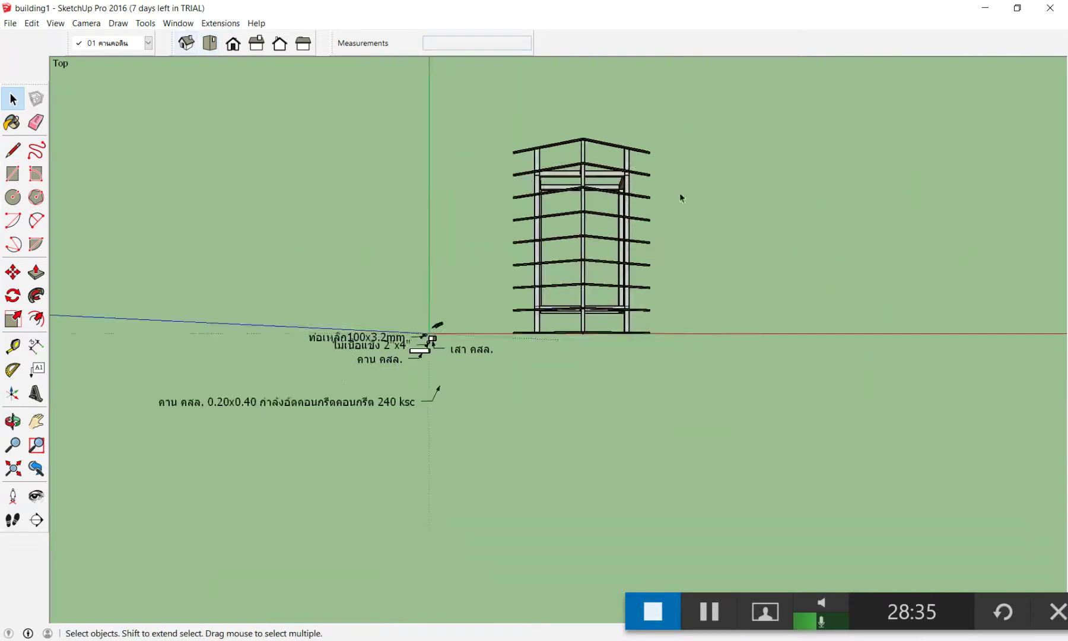
# Orbit toward the front, then show the pavilion's Right view and adjust the zoom.
pyautogui.moveTo(742, 348)
pyautogui.mouseDown(button='middle')
pyautogui.moveTo(849, 241)
pyautogui.moveTo(1011, 136)
pyautogui.mouseUp(button='middle')
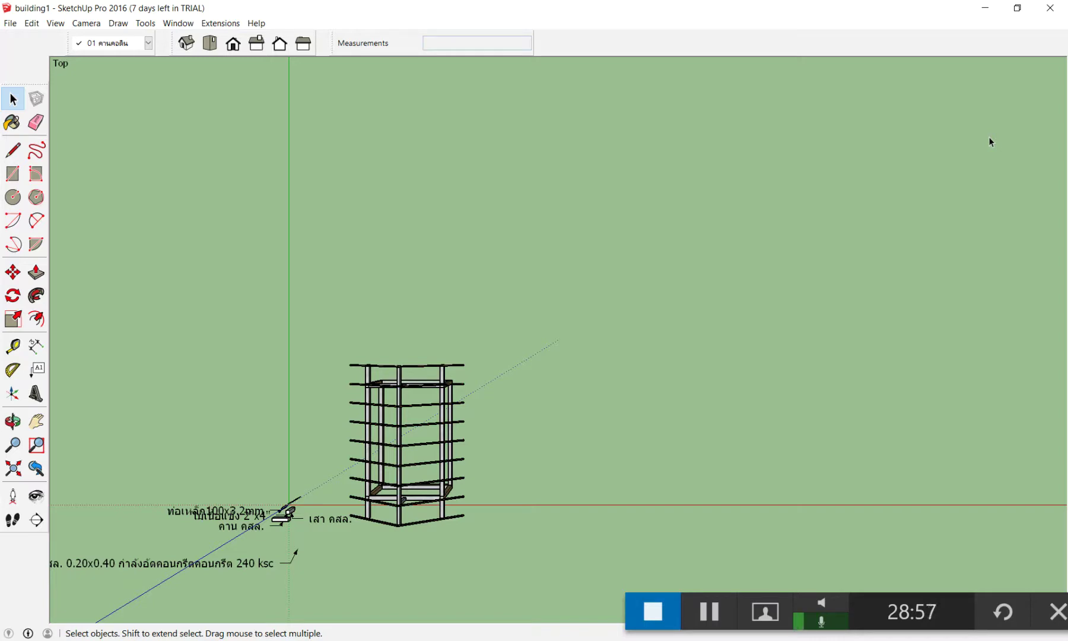
pyautogui.click(253, 46)
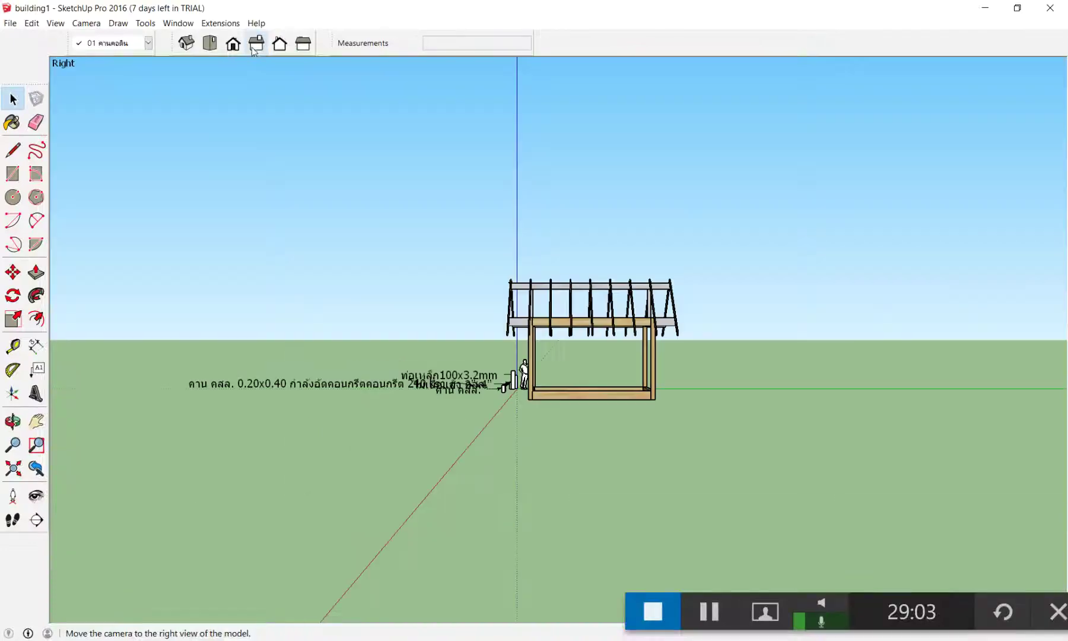
pyautogui.scroll(2, 584, 303)
pyautogui.scroll(-1, 582, 343)
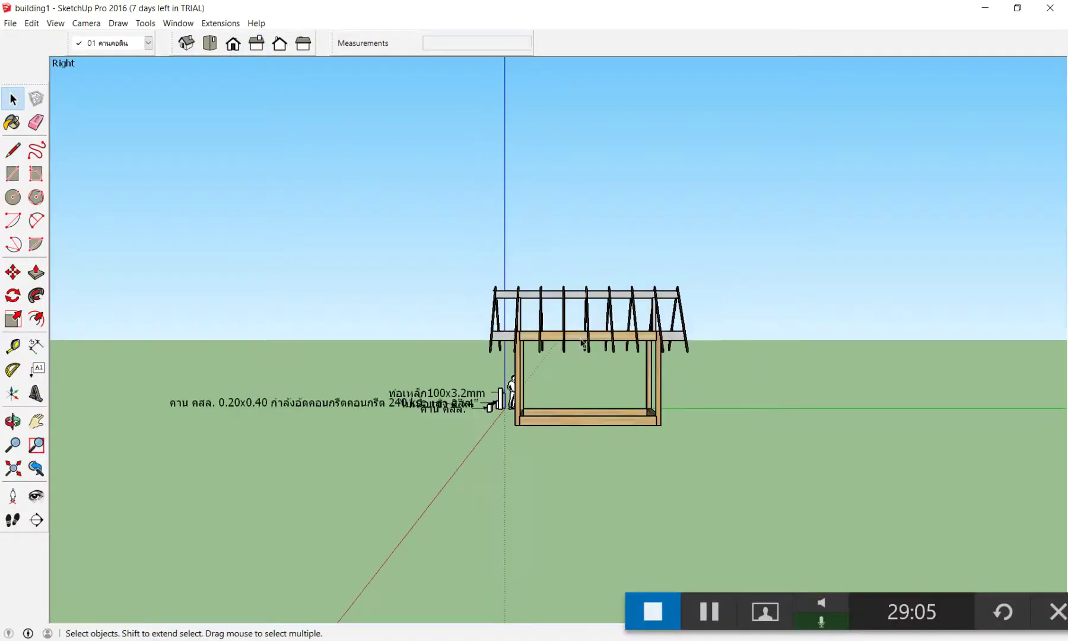
pyautogui.scroll(-1, 575, 344)
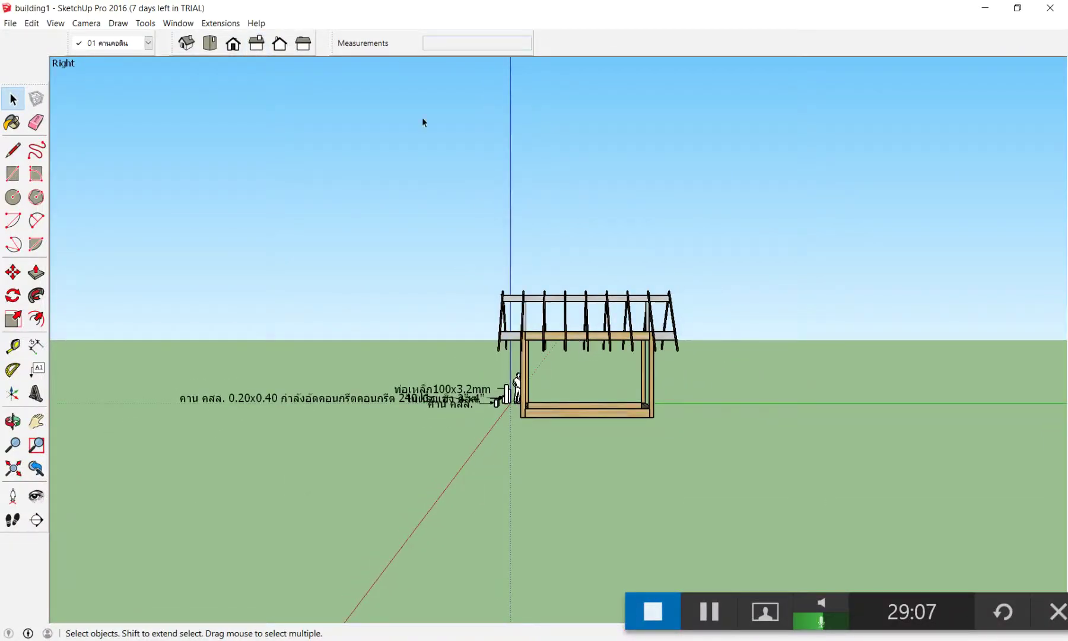
# Switch to the Front view of the pavilion and adjust the zoom.
pyautogui.click(233, 44)
pyautogui.scroll(2, 770, 288)
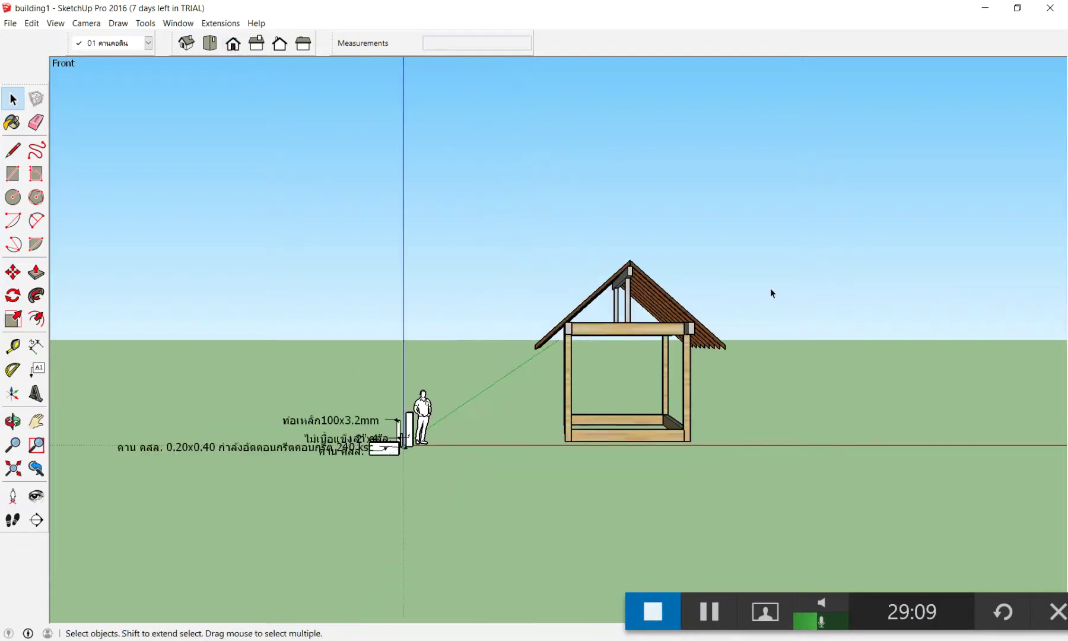
pyautogui.scroll(-2, 765, 288)
pyautogui.scroll(2, 749, 284)
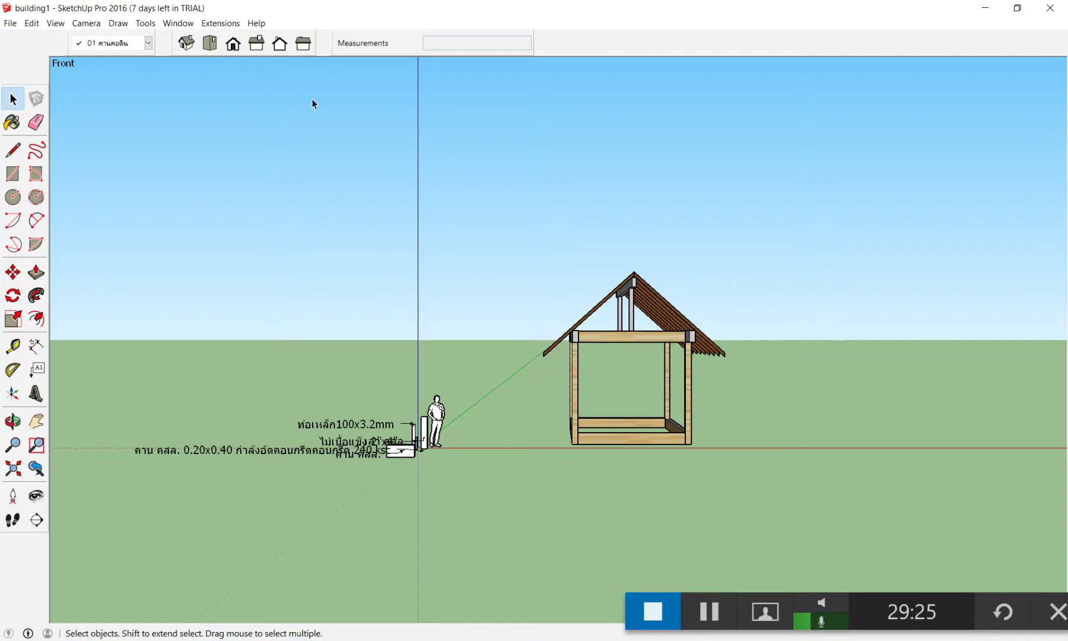
pyautogui.click(256, 47)
pyautogui.click(285, 47)
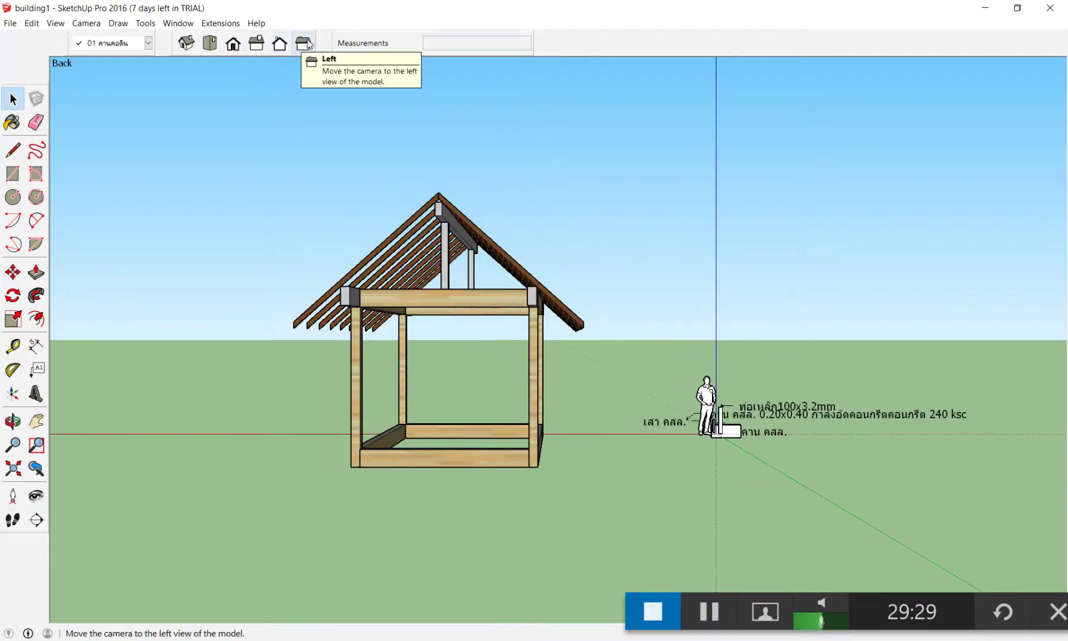
pyautogui.click(234, 51)
pyautogui.scroll(-3, 441, 302)
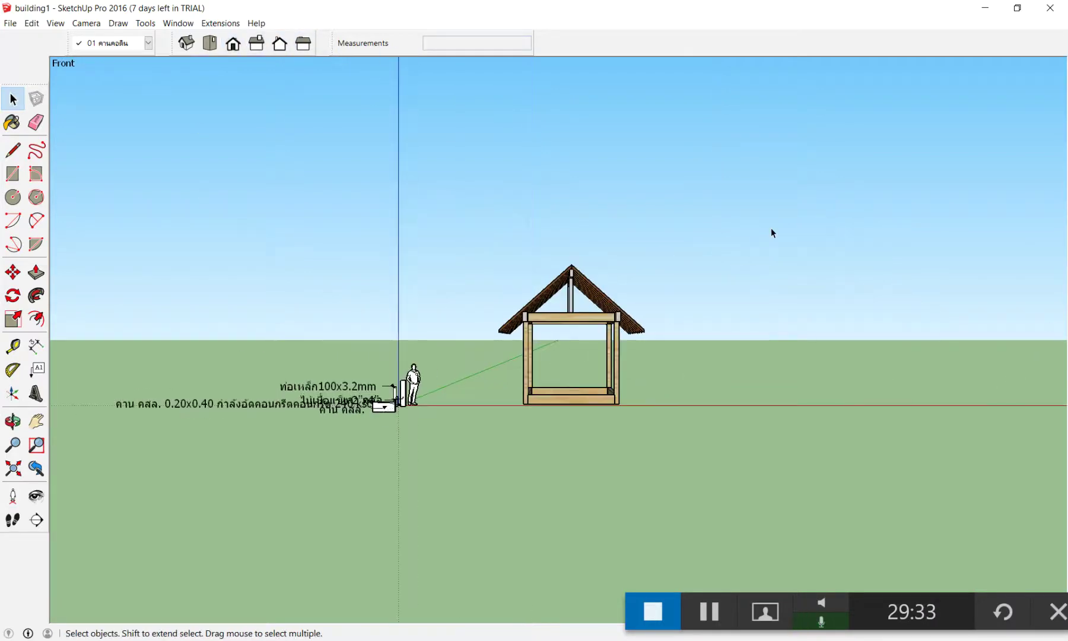
pyautogui.scroll(2, 679, 288)
pyautogui.scroll(2, 331, 330)
pyautogui.scroll(1, 329, 326)
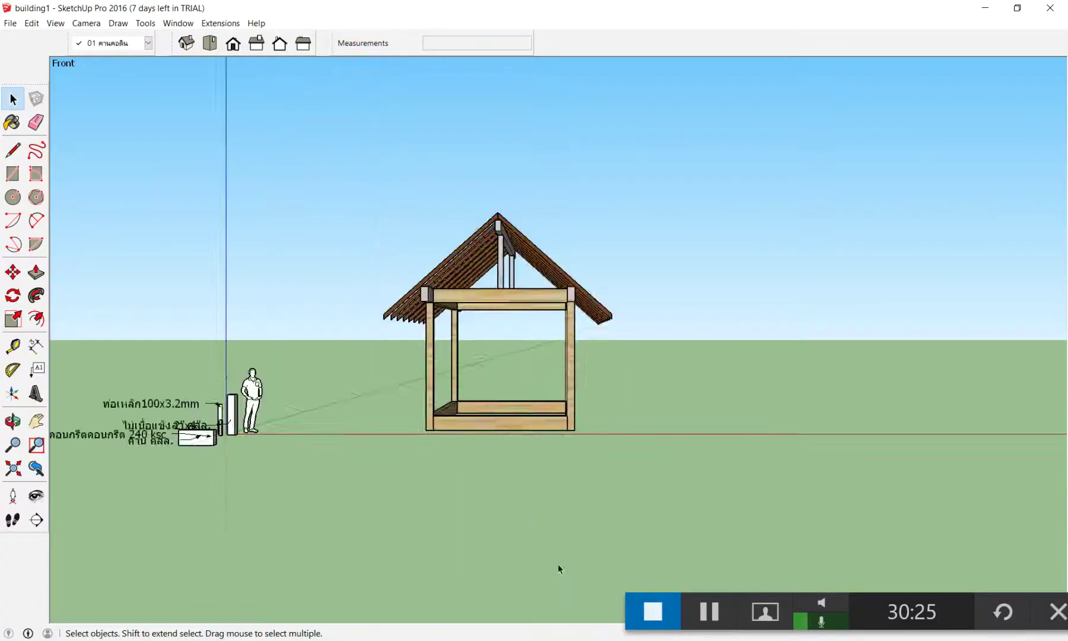
# Orbit from the flat front to an eye-level view with sky, then bring up the Camera menu.
pyautogui.keyDown('shift'); pyautogui.moveTo(555, 565); pyautogui.dragTo(463, 457, button='middle'); pyautogui.keyUp('shift')
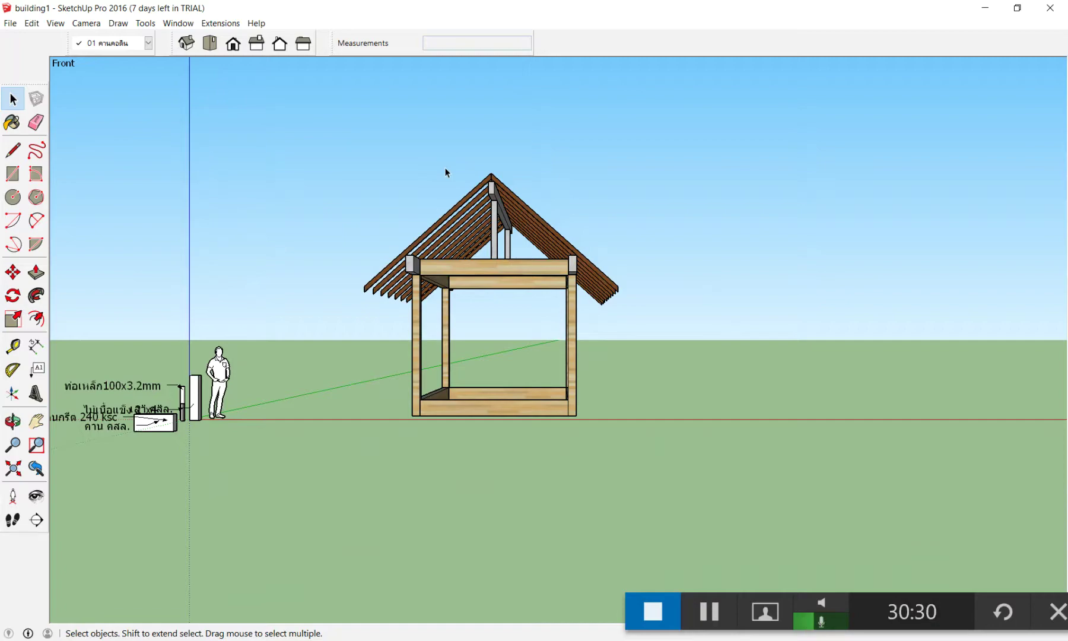
pyautogui.moveTo(450, 168)
pyautogui.mouseDown(button='middle')
pyautogui.moveTo(698, 237)
pyautogui.moveTo(321, 436)
pyautogui.moveTo(810, 316)
pyautogui.moveTo(691, 388)
pyautogui.mouseUp(button='middle')
pyautogui.scroll(-5, 534, 361)
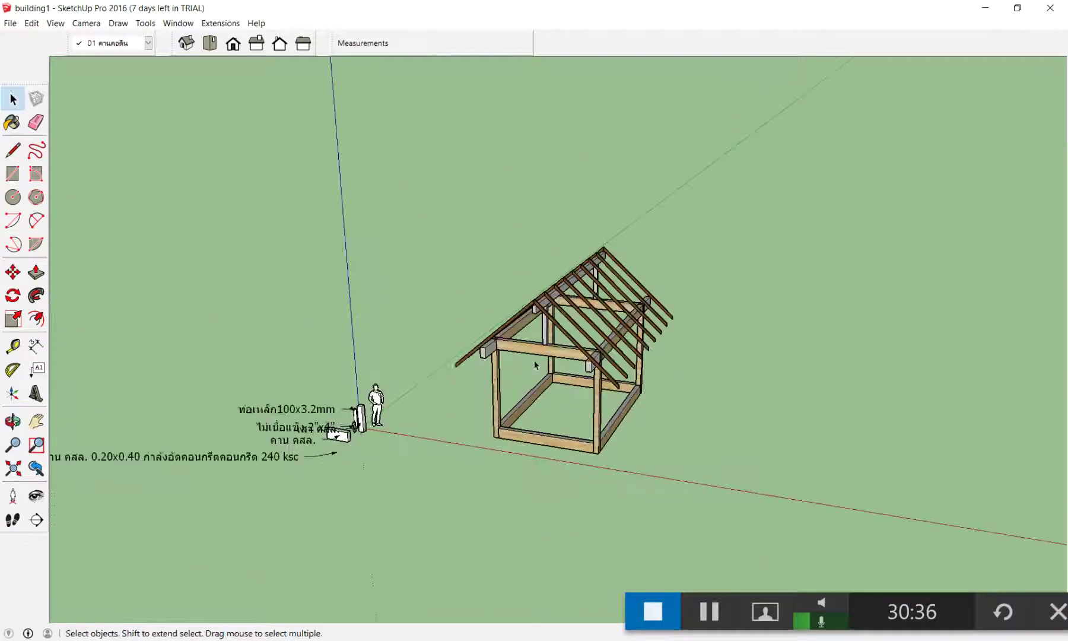
pyautogui.moveTo(534, 360)
pyautogui.mouseDown(button='middle')
pyautogui.moveTo(749, 360)
pyautogui.moveTo(467, 320)
pyautogui.moveTo(937, 266)
pyautogui.mouseUp(button='middle')
pyautogui.scroll(3, 615, 388)
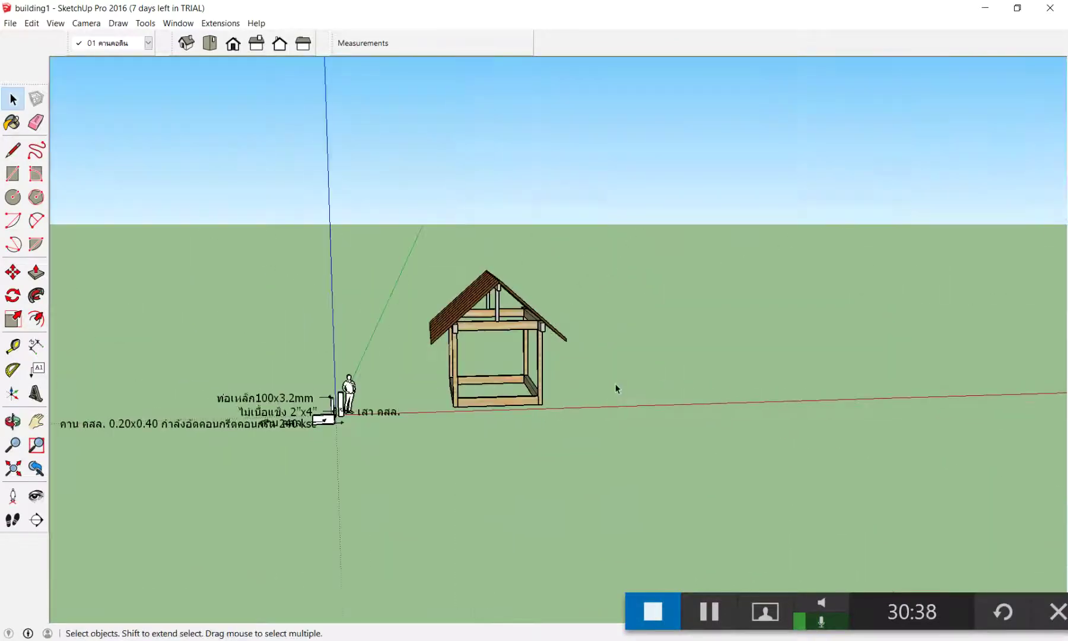
pyautogui.moveTo(615, 388)
pyautogui.mouseDown(button='middle')
pyautogui.moveTo(454, 391)
pyautogui.moveTo(451, 333)
pyautogui.mouseUp(button='middle')
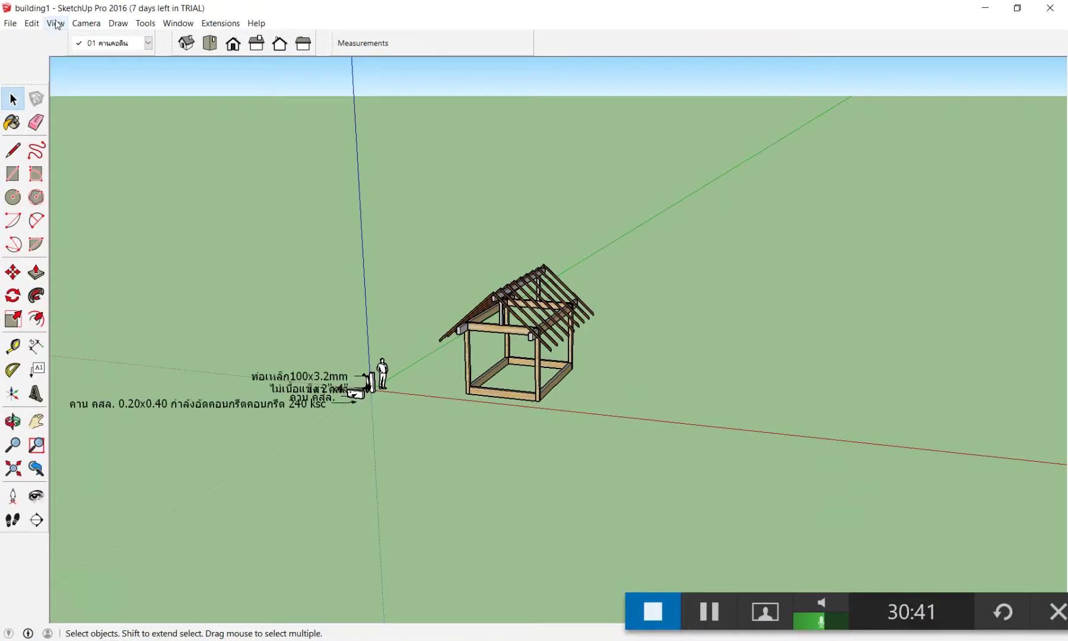
pyautogui.click(55, 23)
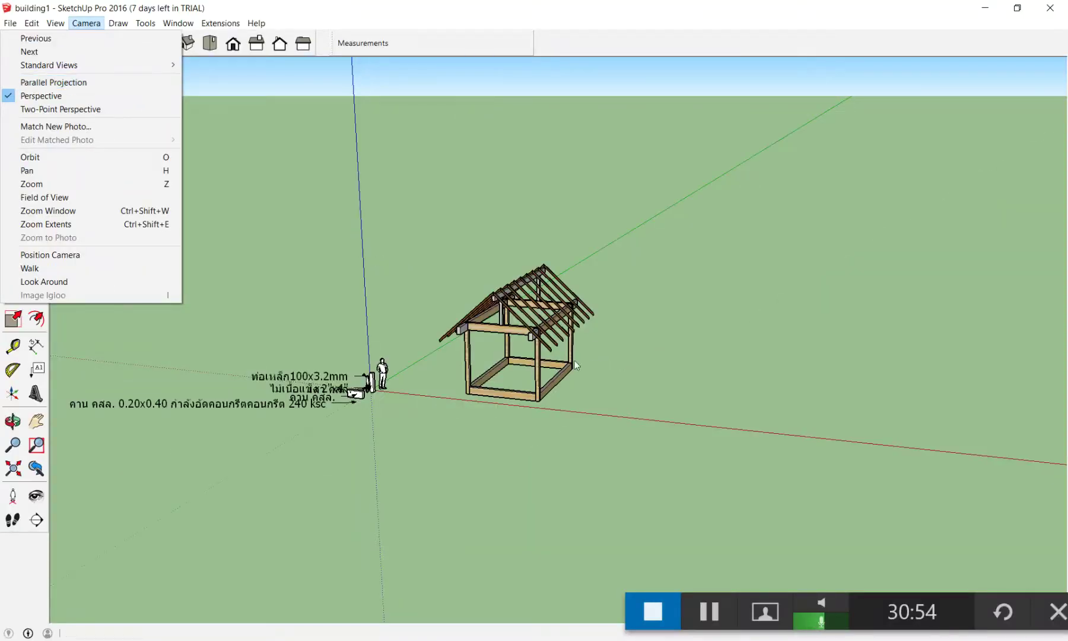
# Close the menu, adjust the zoom, and set the camera to Parallel Projection.
pyautogui.click(347, 162)
pyautogui.scroll(3, 510, 355)
pyautogui.scroll(2, 510, 354)
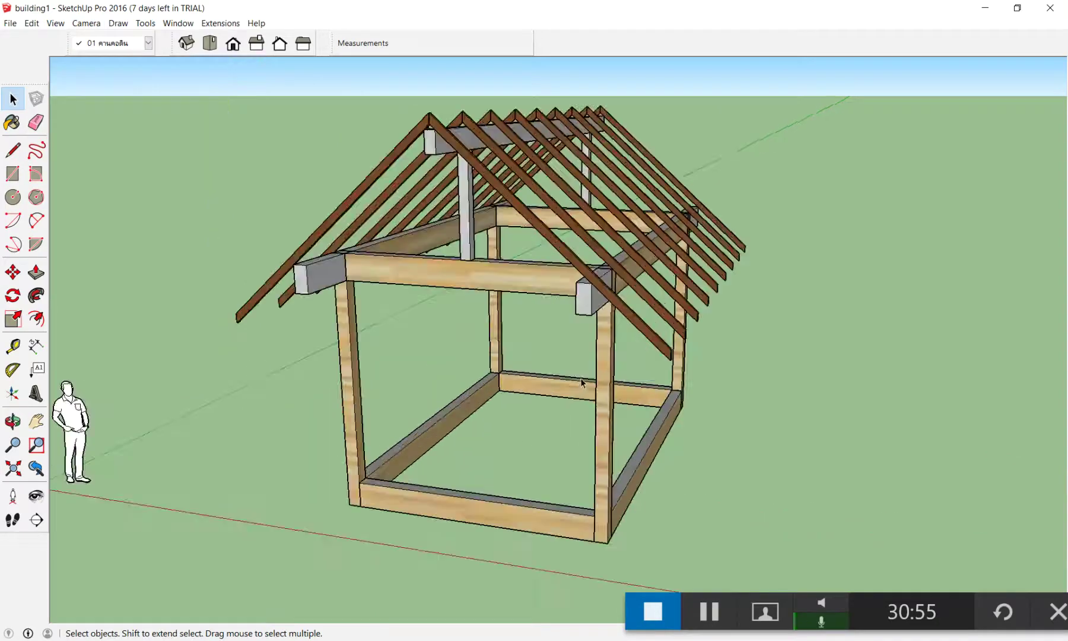
pyautogui.scroll(-2, 510, 354)
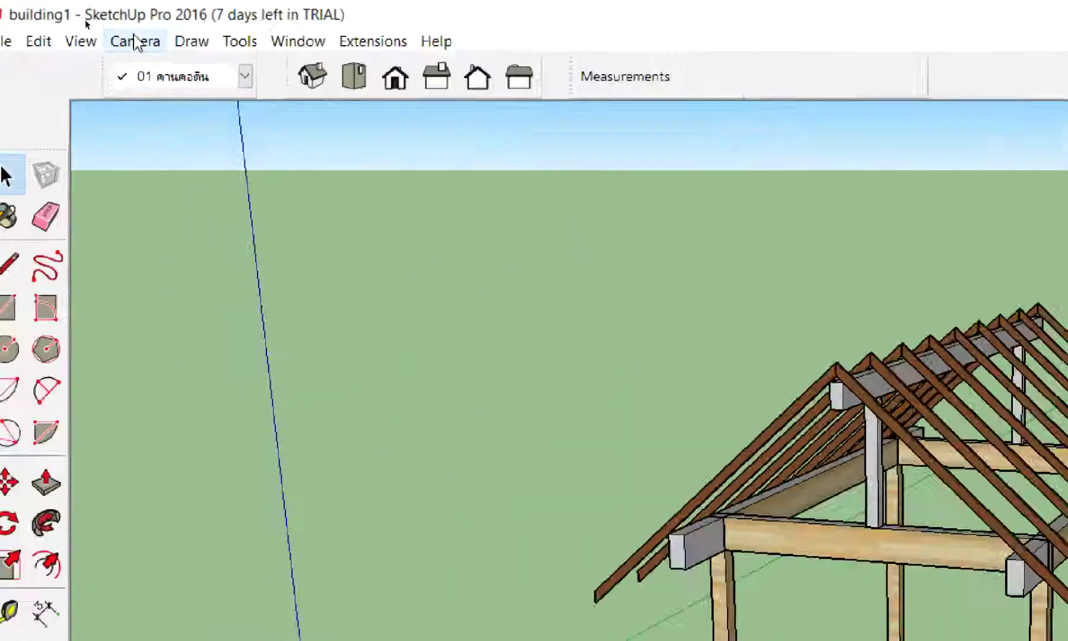
pyautogui.click(135, 42)
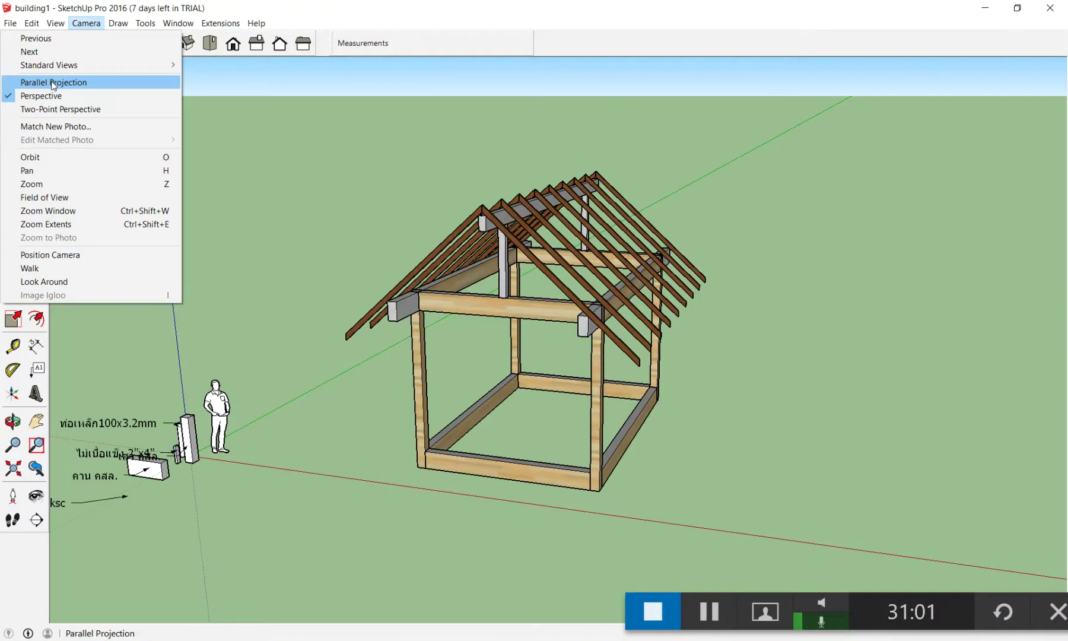
pyautogui.click(51, 82)
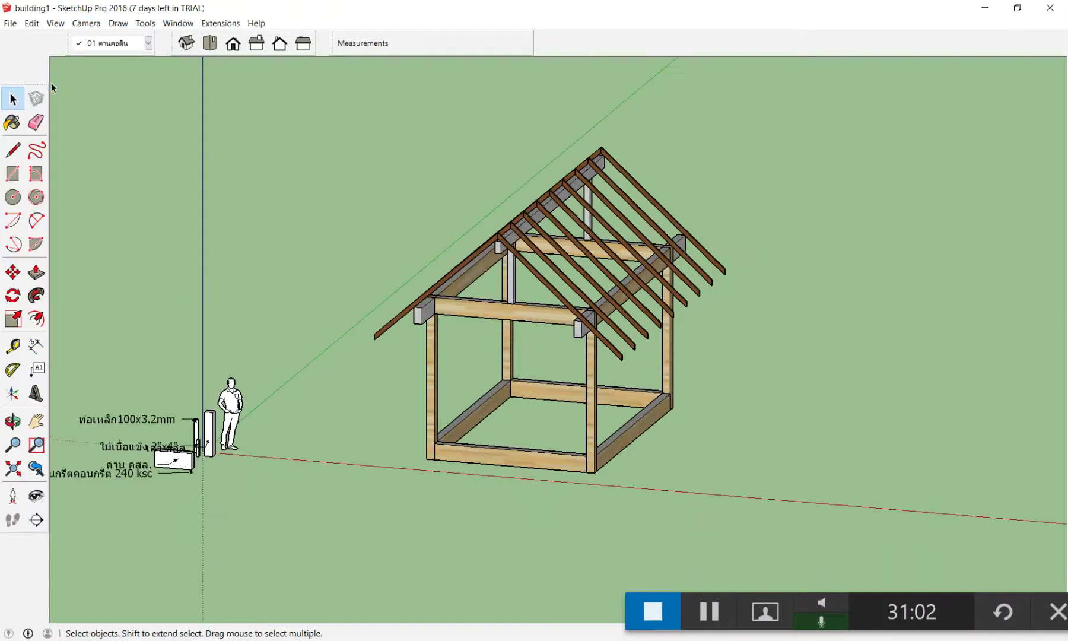
# Orbit the parallel view, then snap to the exact Front view and zoom in.
pyautogui.moveTo(587, 250)
pyautogui.mouseDown(button='middle')
pyautogui.moveTo(705, 231)
pyautogui.moveTo(688, 298)
pyautogui.moveTo(473, 295)
pyautogui.mouseUp(button='middle')
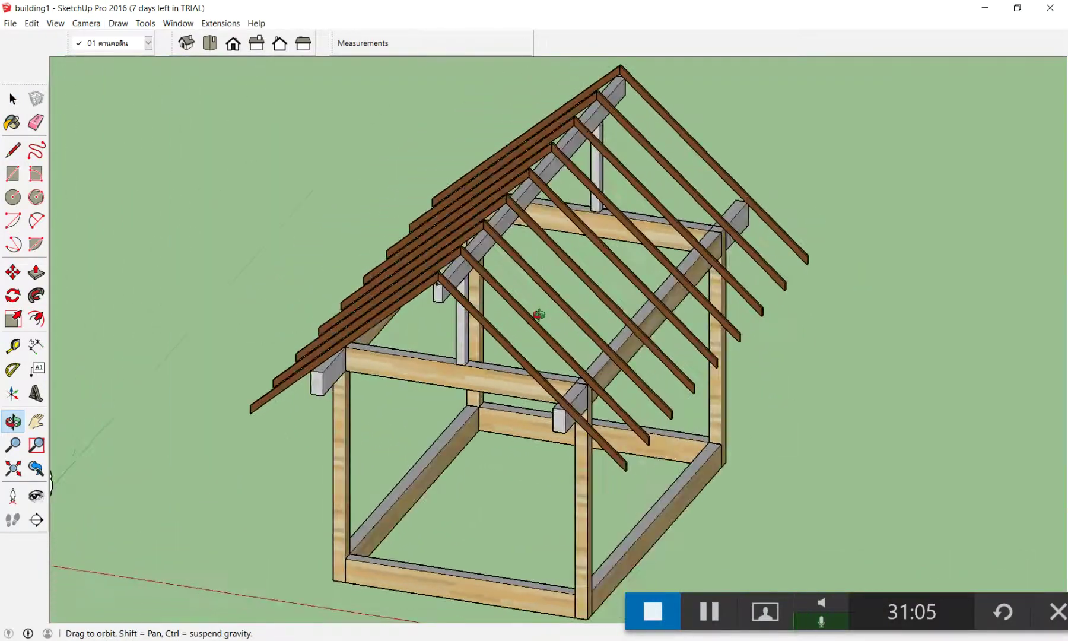
pyautogui.scroll(-3, 557, 276)
pyautogui.moveTo(557, 275)
pyautogui.mouseDown(button='middle')
pyautogui.moveTo(781, 162)
pyautogui.moveTo(310, 369)
pyautogui.moveTo(402, 571)
pyautogui.mouseUp(button='middle')
pyautogui.press('space')
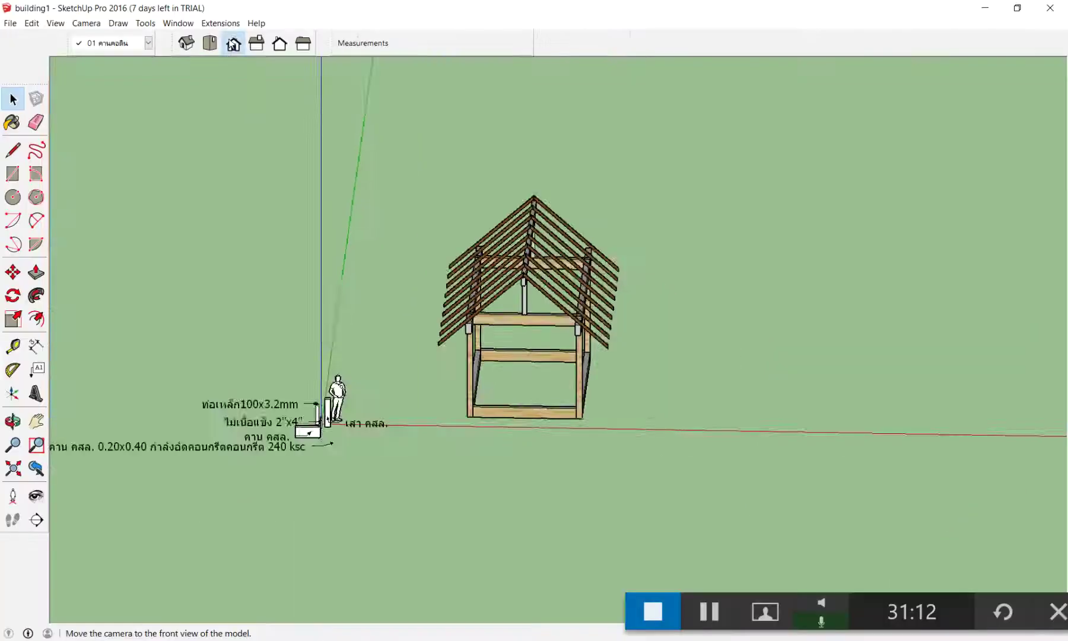
pyautogui.click(242, 53)
pyautogui.scroll(1, 862, 368)
pyautogui.scroll(2, 861, 368)
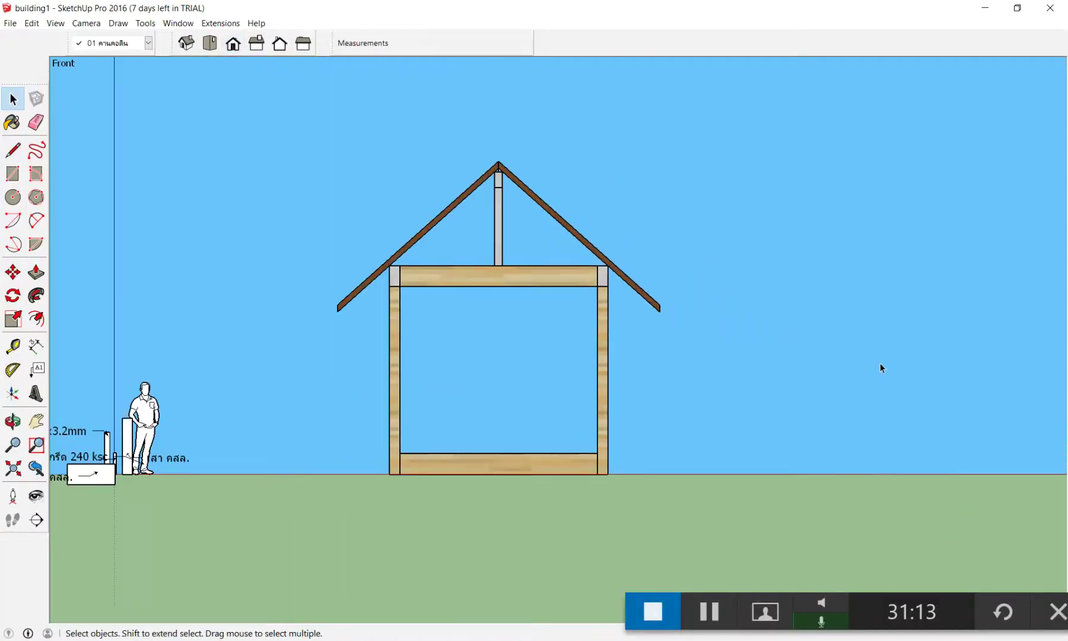
pyautogui.scroll(1, 880, 363)
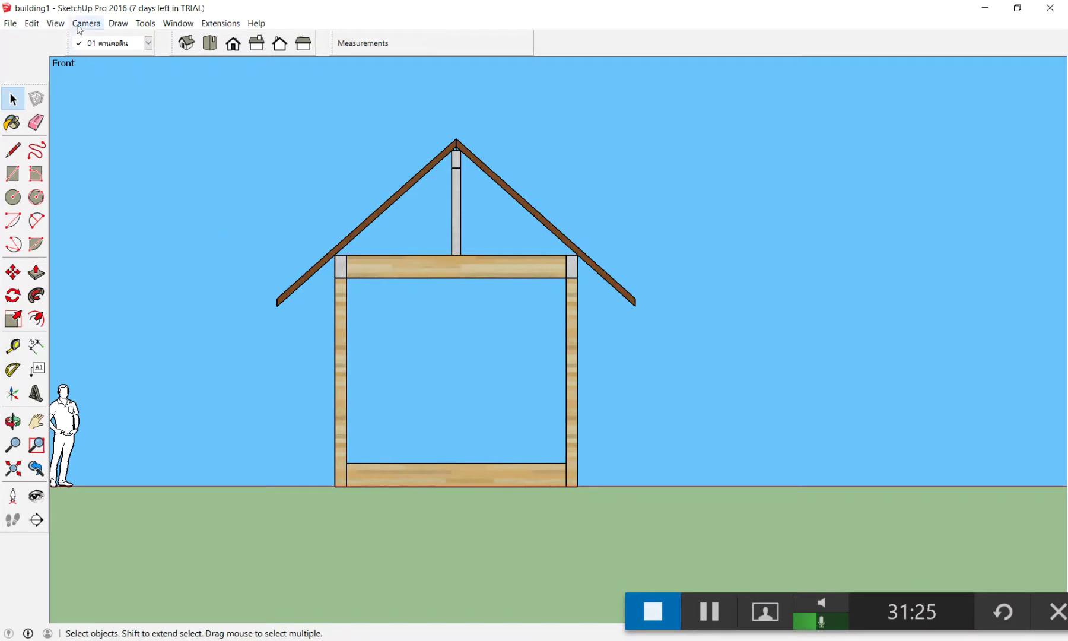
# Switch the camera back to Perspective projection.
pyautogui.click(77, 27)
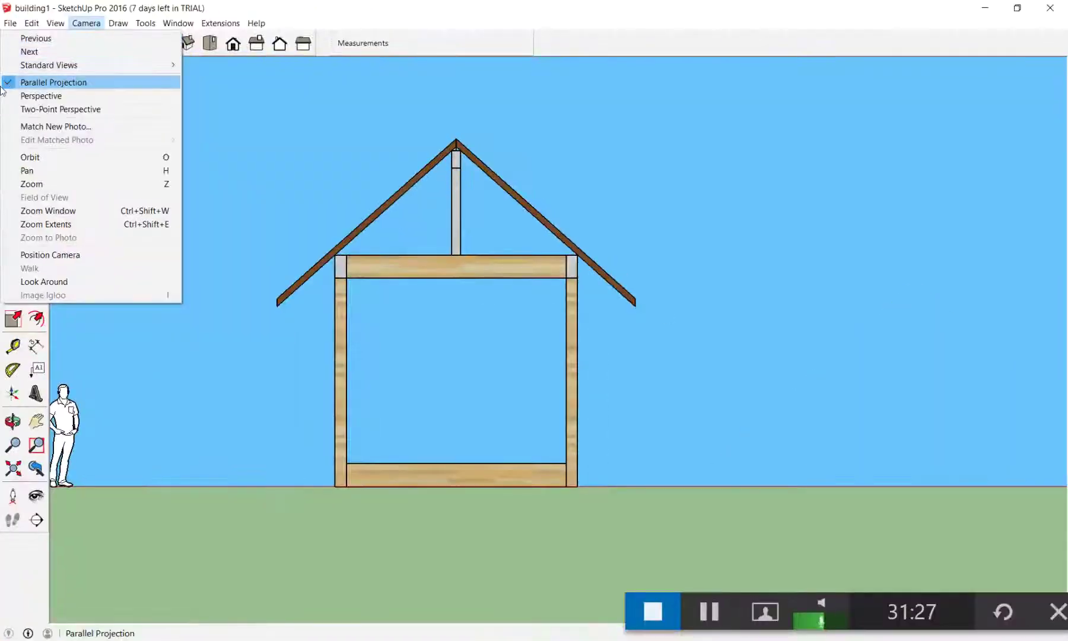
pyautogui.click(24, 95)
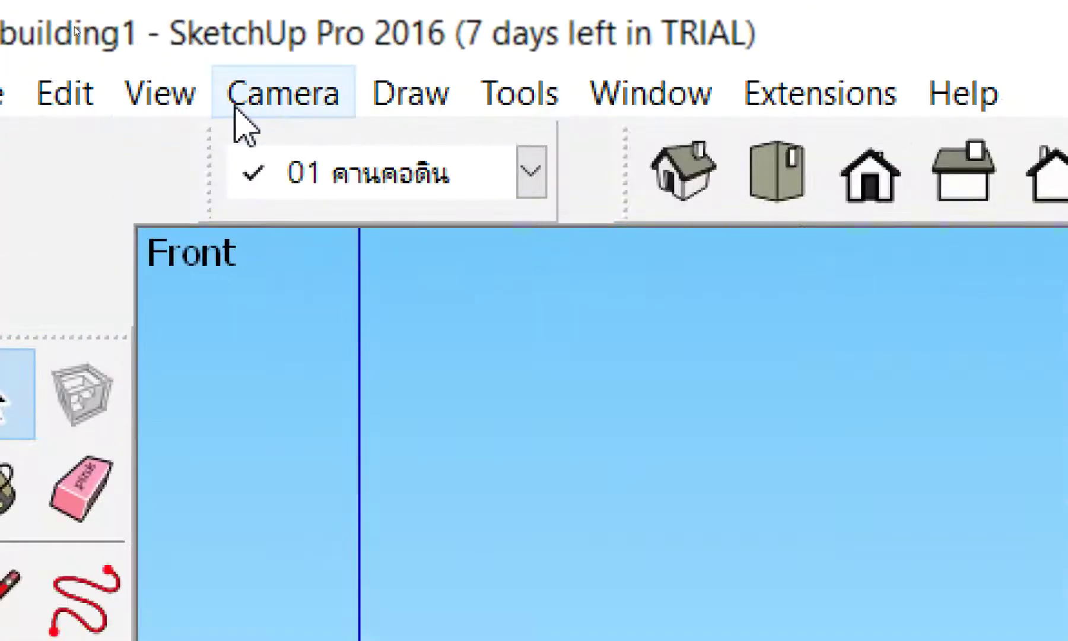
pyautogui.click(77, 26)
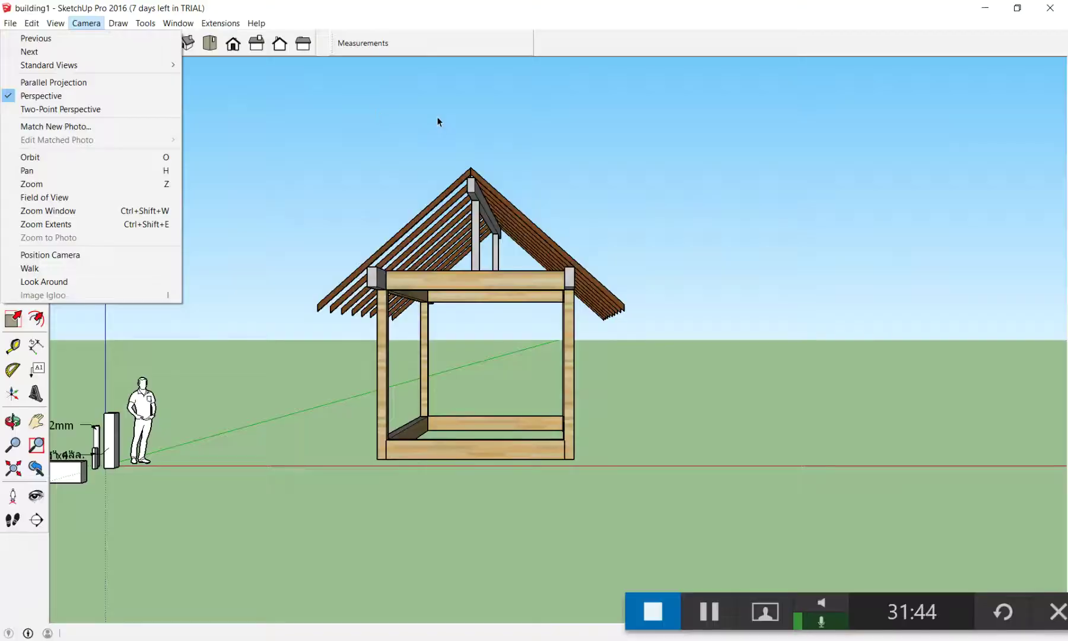
pyautogui.click(433, 119)
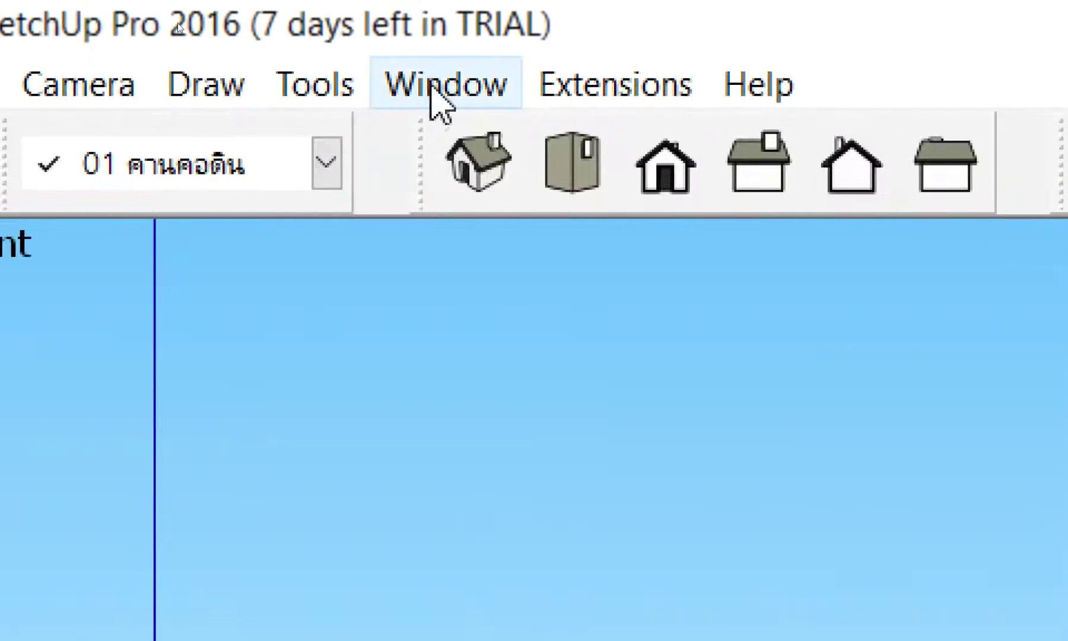
pyautogui.click(436, 92)
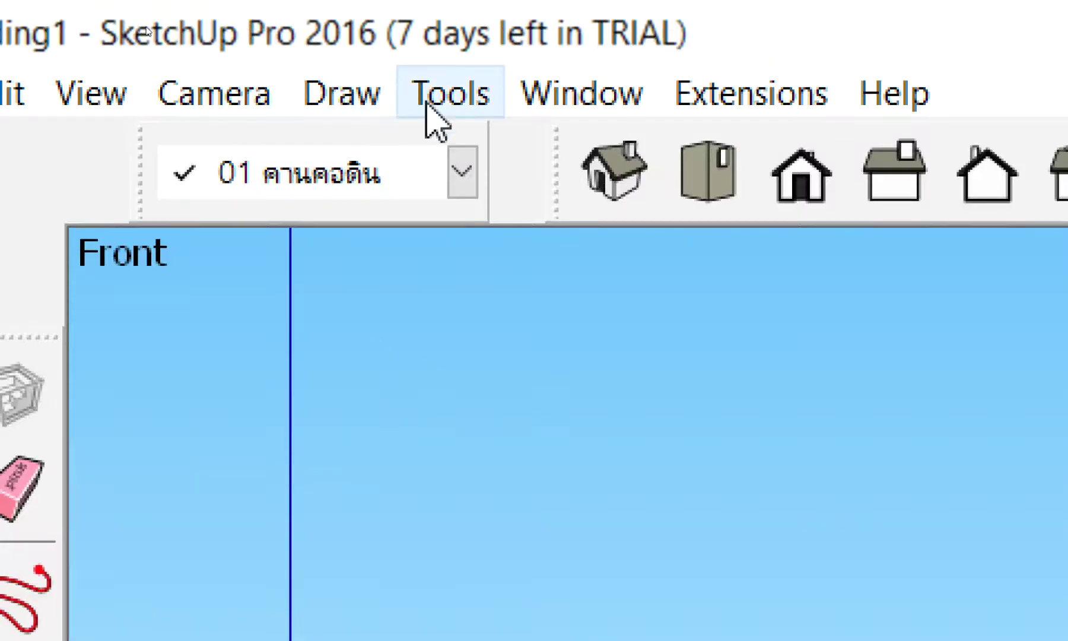
# Open Preferences at Shortcuts and filter the function list by 'per'.
pyautogui.click(540, 97)
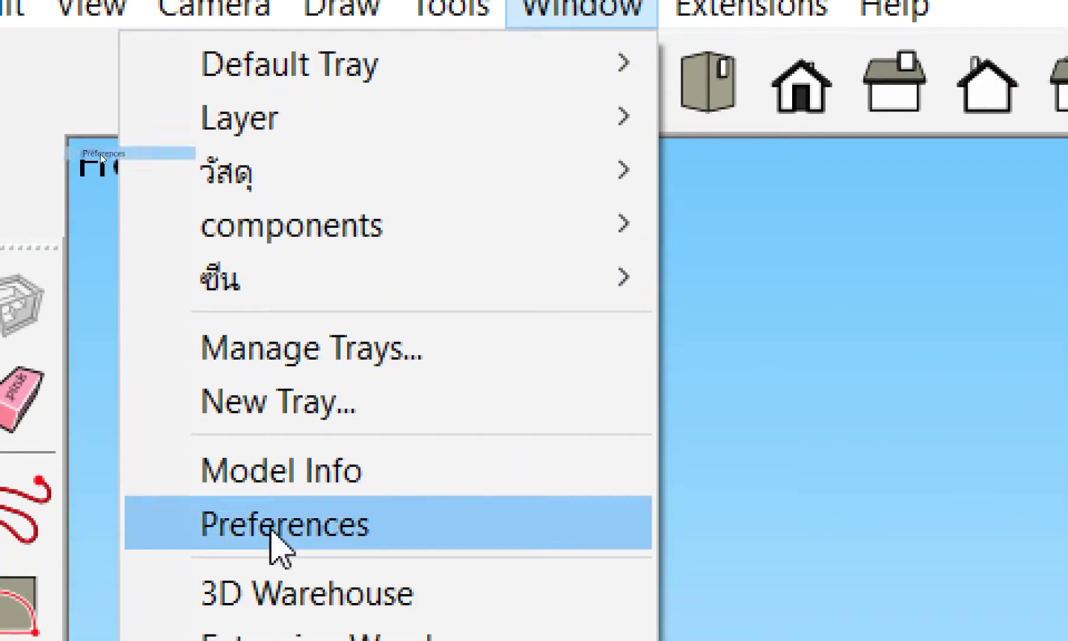
pyautogui.click(270, 528)
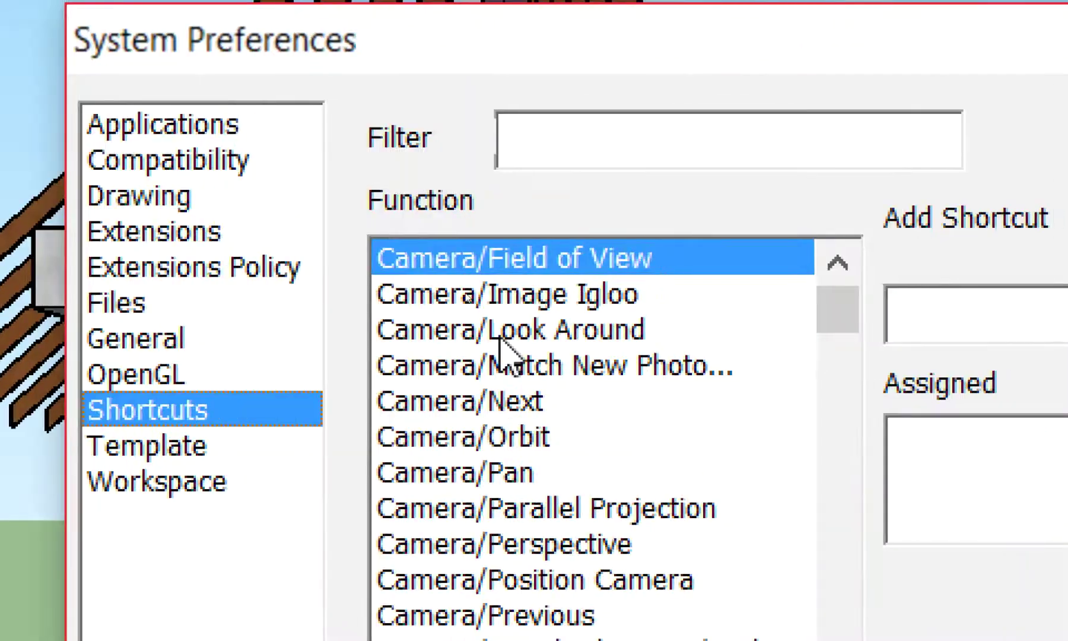
pyautogui.click(552, 132)
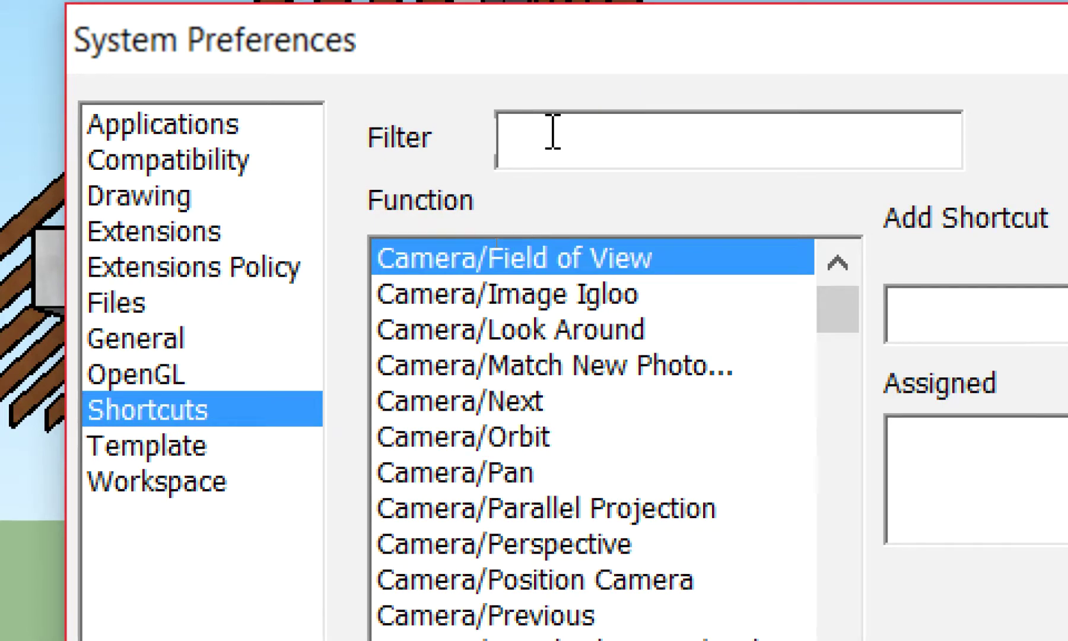
pyautogui.write('per')
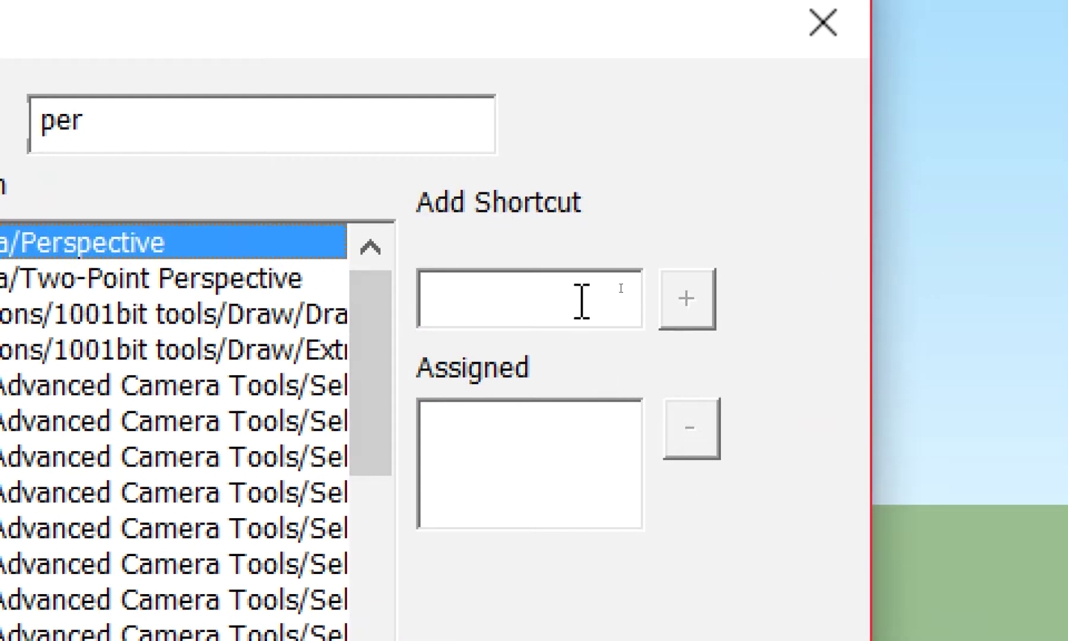
# Assign V as the shortcut for Camera/Perspective and confirm with OK.
pyautogui.click(567, 276)
pyautogui.press('v')
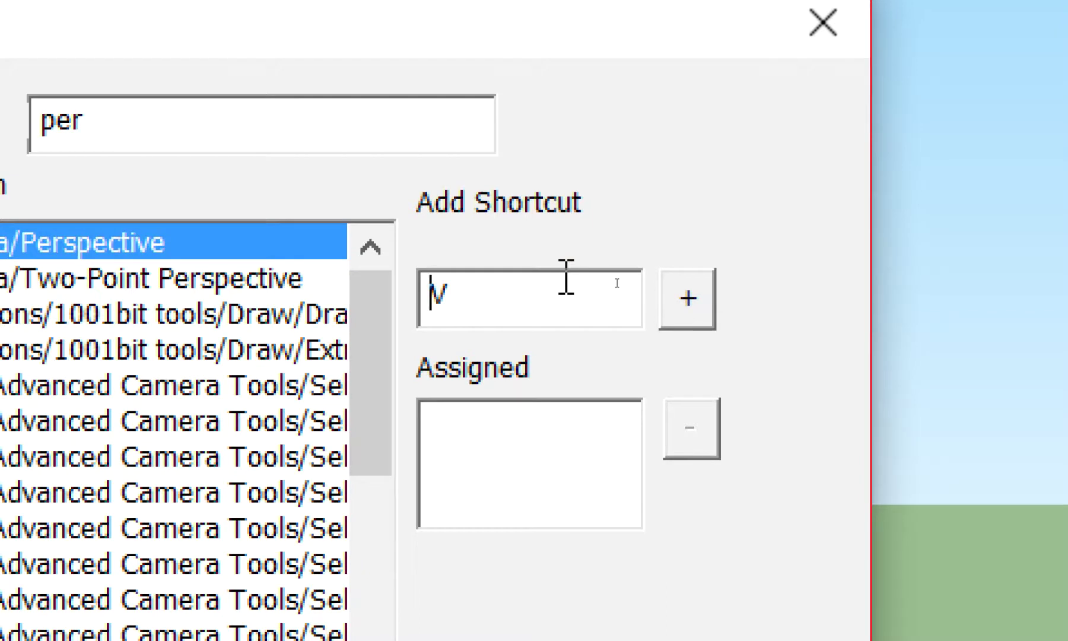
pyautogui.press('ctrl')
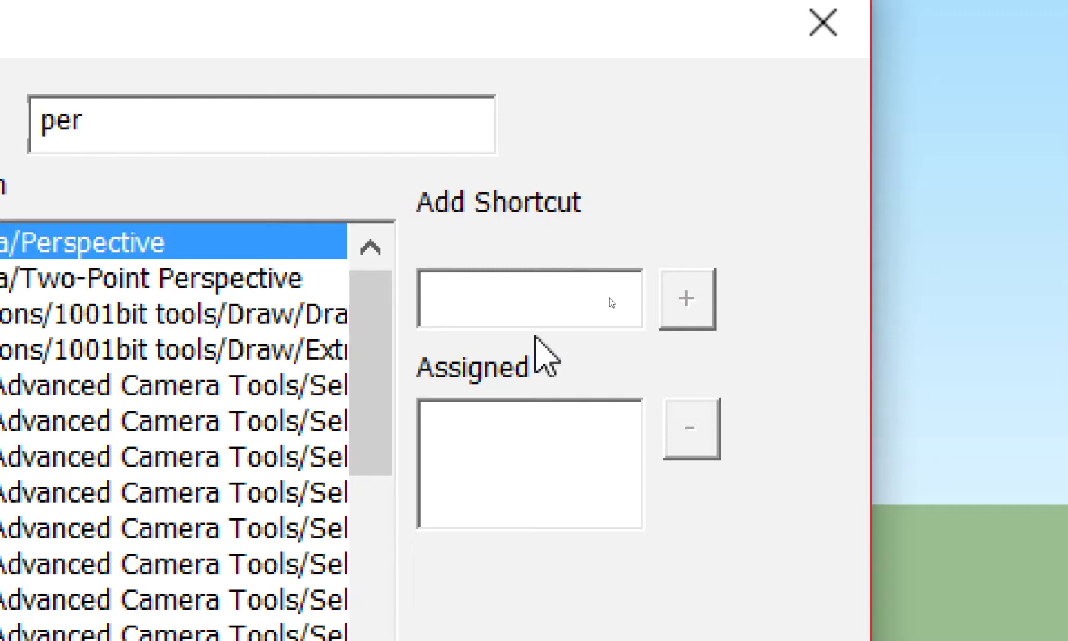
pyautogui.press('v')
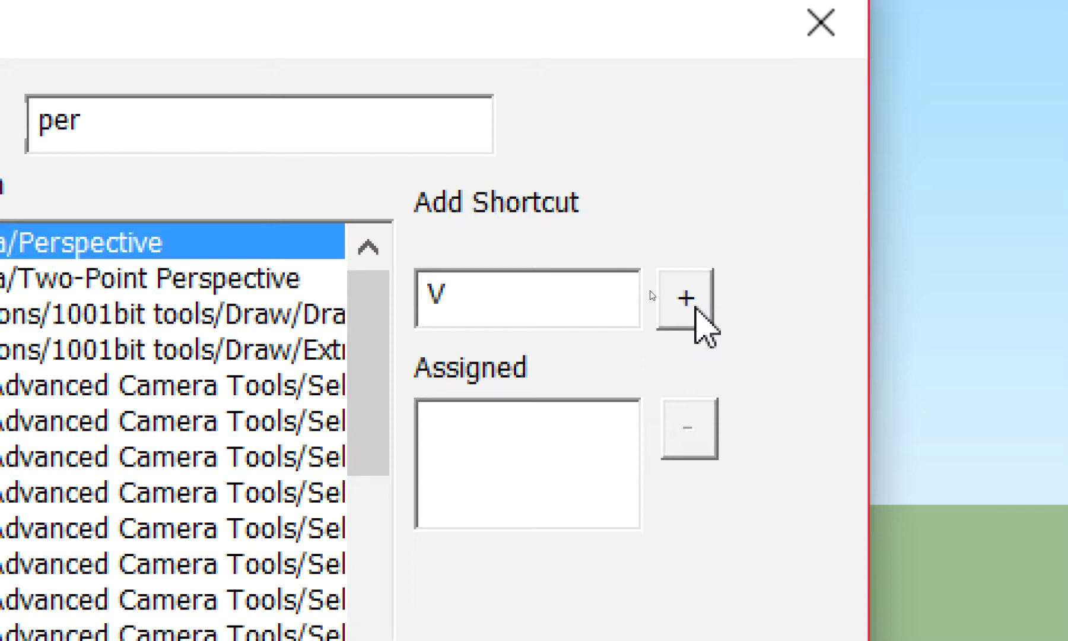
pyautogui.click(695, 306)
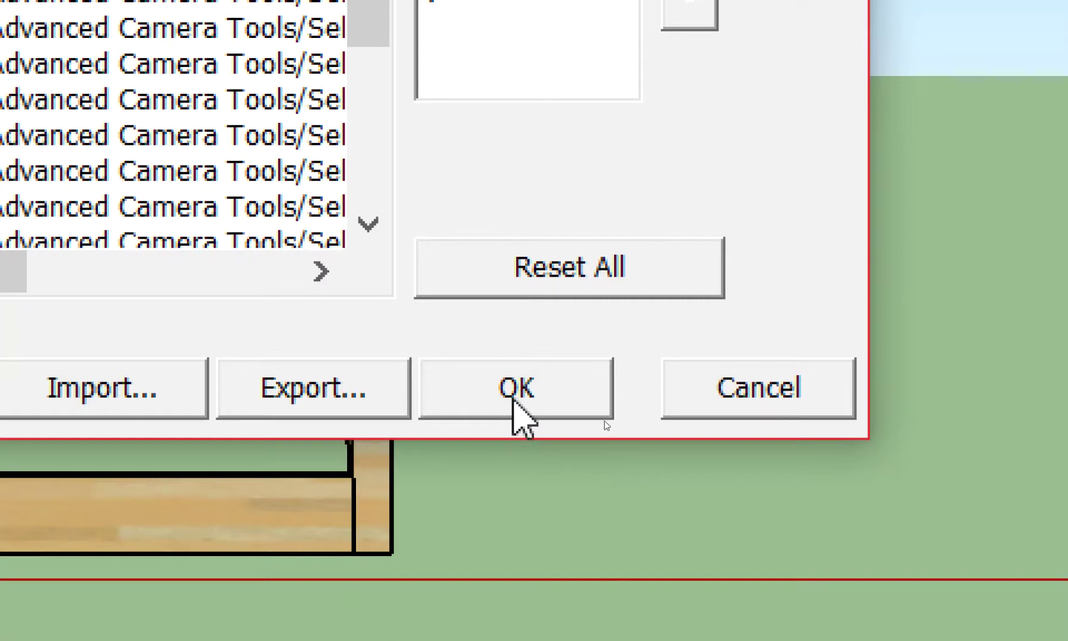
pyautogui.click(515, 400)
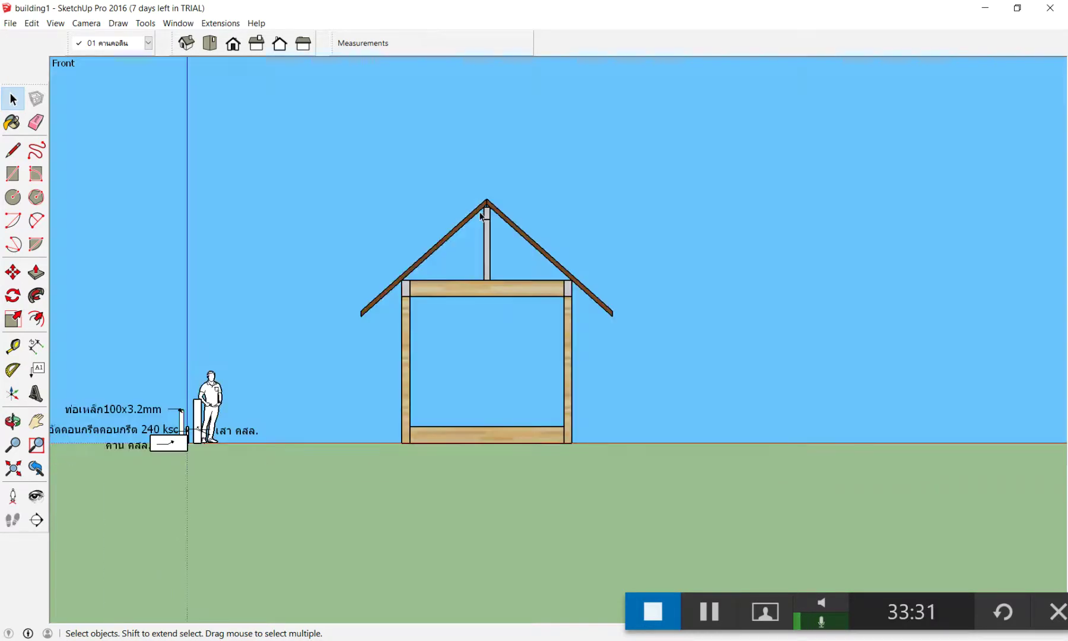
# Orbit the pavilion frame from the front elevation into a 3D view.
pyautogui.moveTo(493, 190); pyautogui.dragTo(335, 501, button='middle')
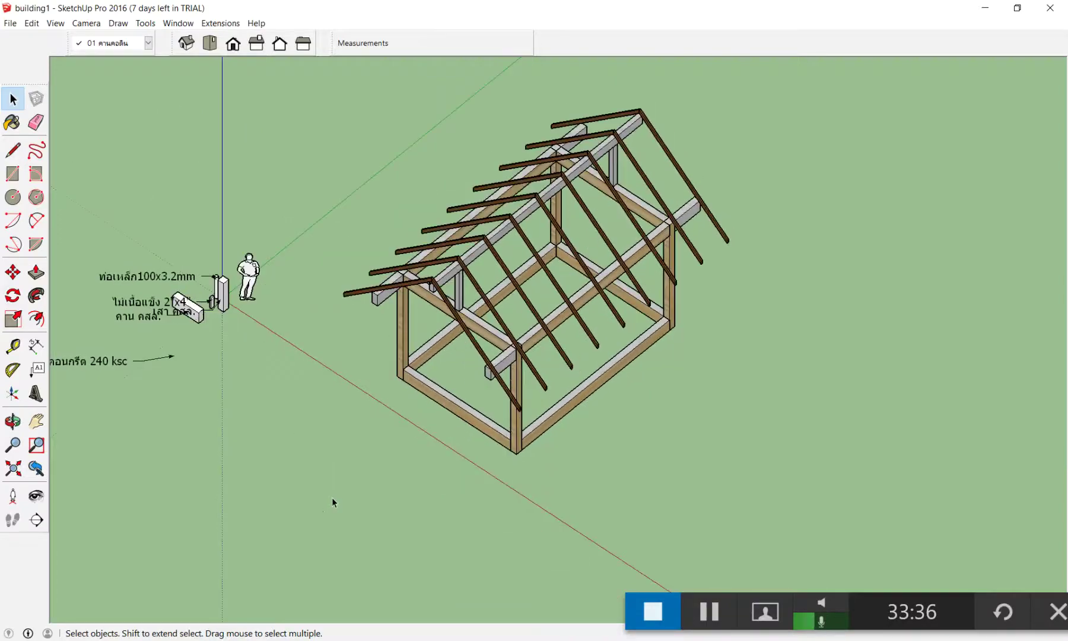
pyautogui.moveTo(332, 497); pyautogui.dragTo(449, 440, button='middle')
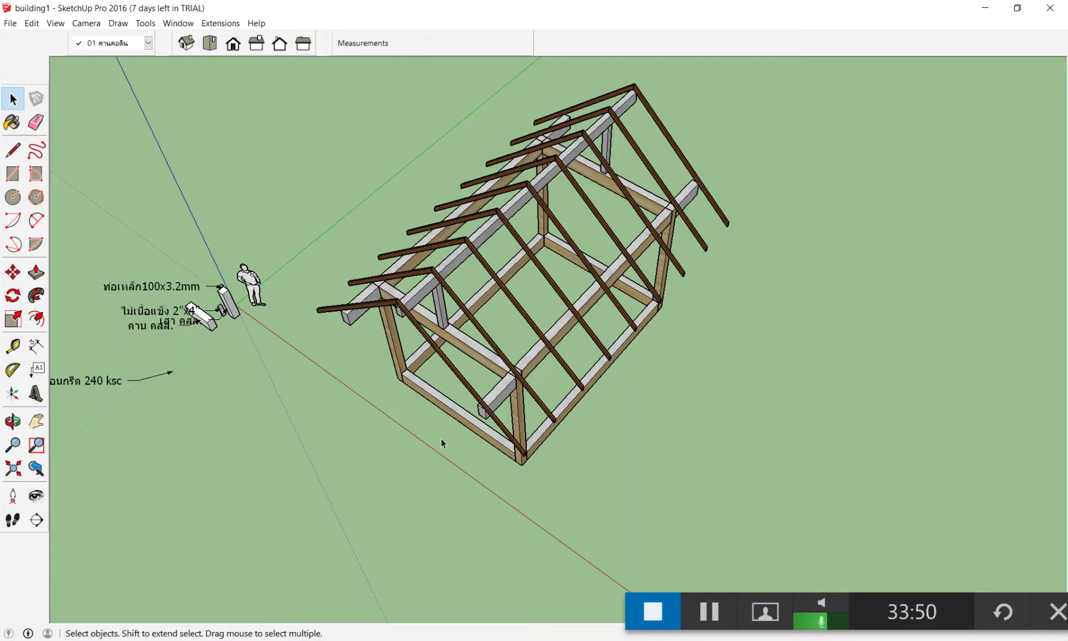
pyautogui.press('F8')
pyautogui.scroll(-3, 440, 437)
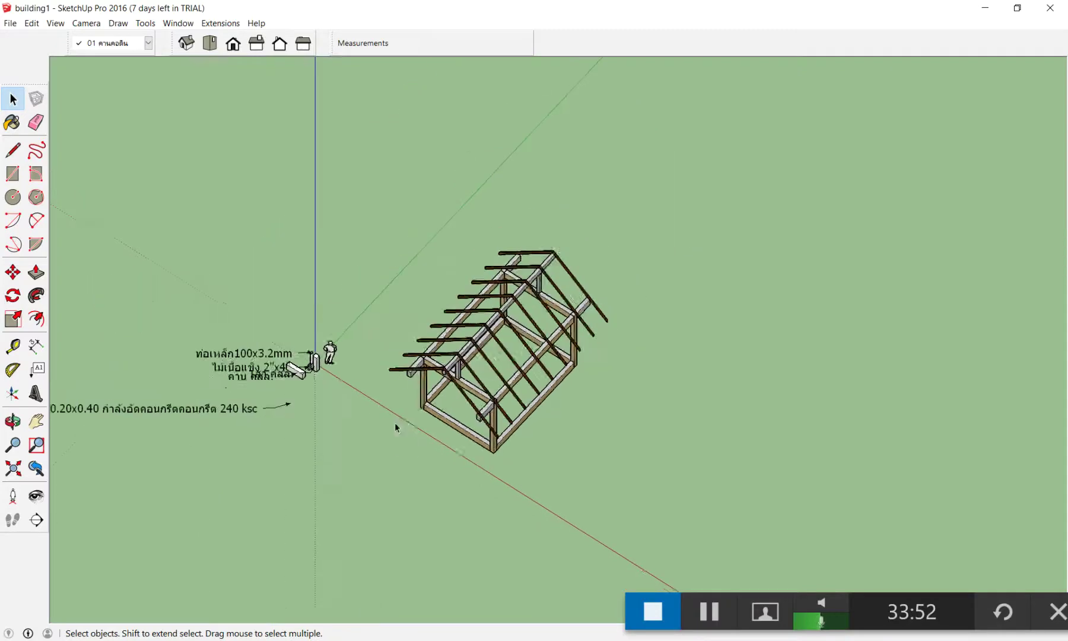
pyautogui.moveTo(395, 422)
pyautogui.mouseDown(button='middle')
pyautogui.moveTo(417, 234)
pyautogui.moveTo(863, 133)
pyautogui.moveTo(133, 238)
pyautogui.moveTo(815, 241)
pyautogui.moveTo(565, 269)
pyautogui.moveTo(453, 262)
pyautogui.moveTo(428, 302)
pyautogui.moveTo(579, 326)
pyautogui.moveTo(417, 341)
pyautogui.moveTo(365, 195)
pyautogui.moveTo(870, 334)
pyautogui.moveTo(829, 188)
pyautogui.mouseUp(button='middle')
# Zoom and orbit to a new angle, then confirm V appears beside Perspective in the Camera menu.
pyautogui.scroll(3, 841, 333)
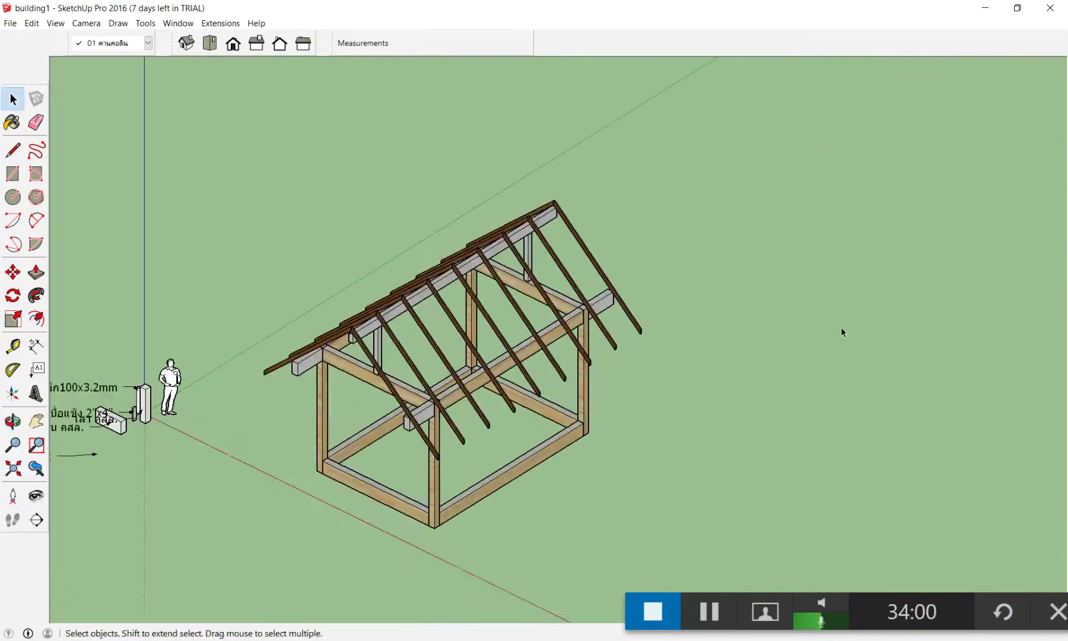
pyautogui.scroll(-2, 842, 329)
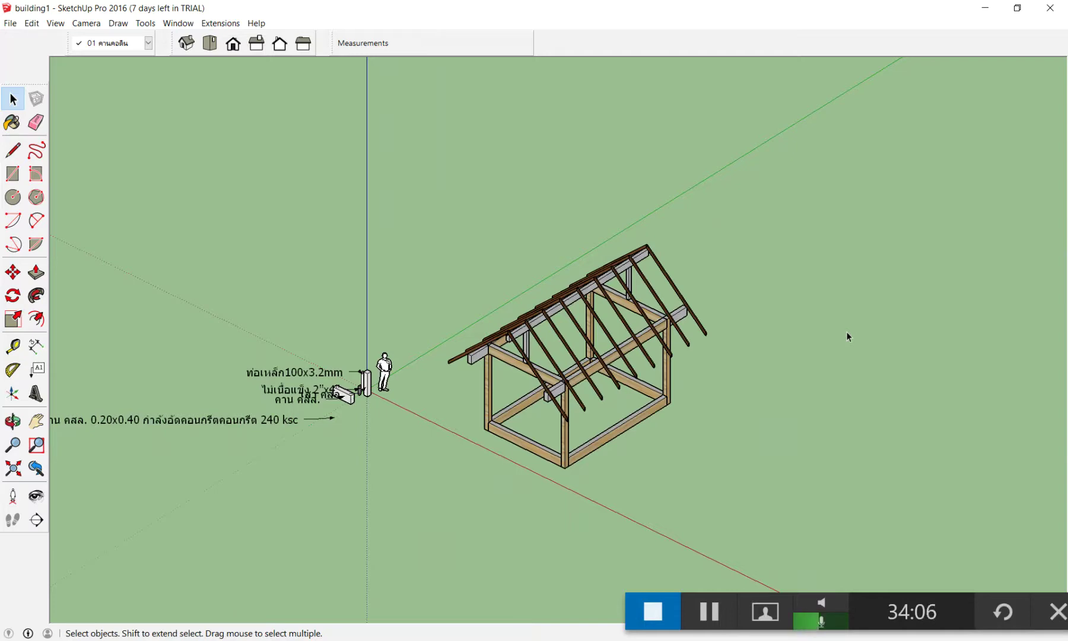
pyautogui.scroll(3, 845, 331)
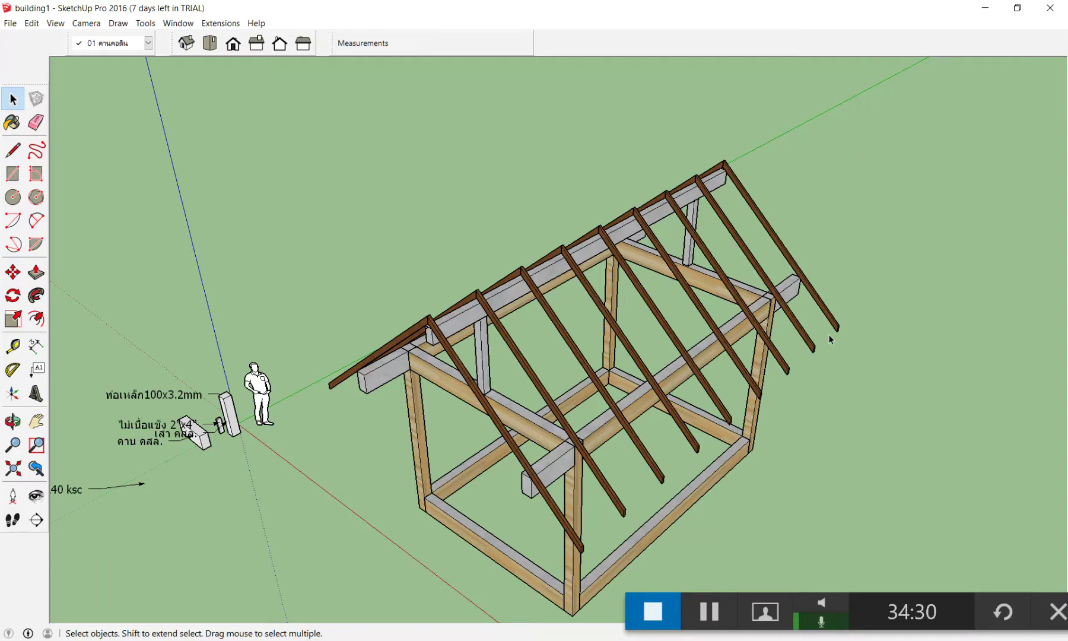
pyautogui.scroll(-5, 846, 331)
pyautogui.moveTo(654, 213)
pyautogui.mouseDown(button='middle')
pyautogui.moveTo(569, 125)
pyautogui.moveTo(412, 173)
pyautogui.moveTo(882, 316)
pyautogui.moveTo(1048, 191)
pyautogui.moveTo(898, 262)
pyautogui.moveTo(534, 178)
pyautogui.mouseUp(button='middle')
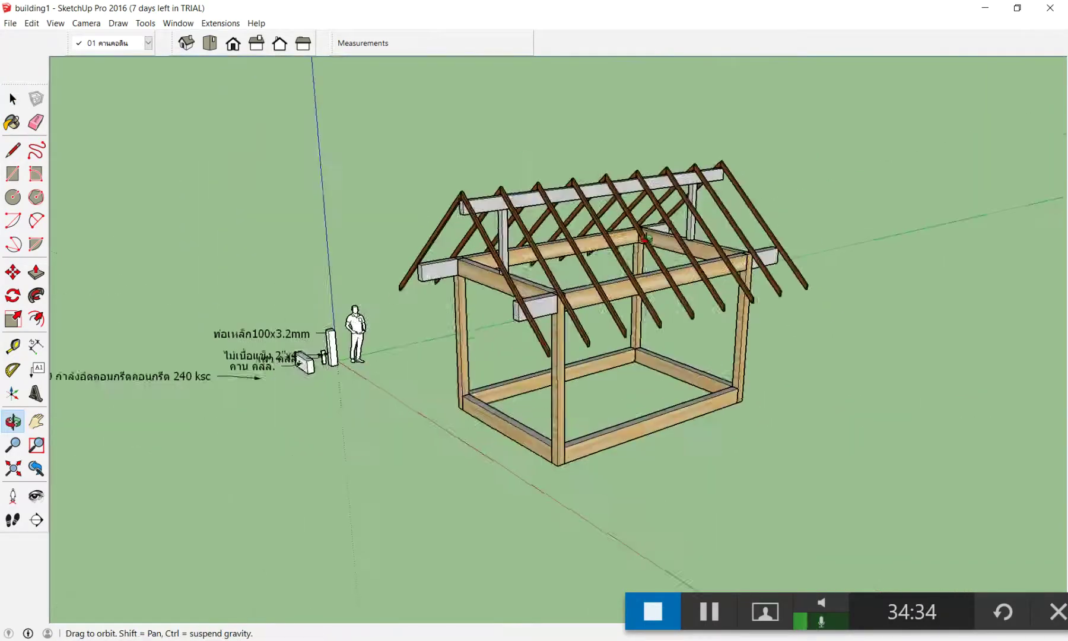
pyautogui.click(10, 92)
pyautogui.click(86, 24)
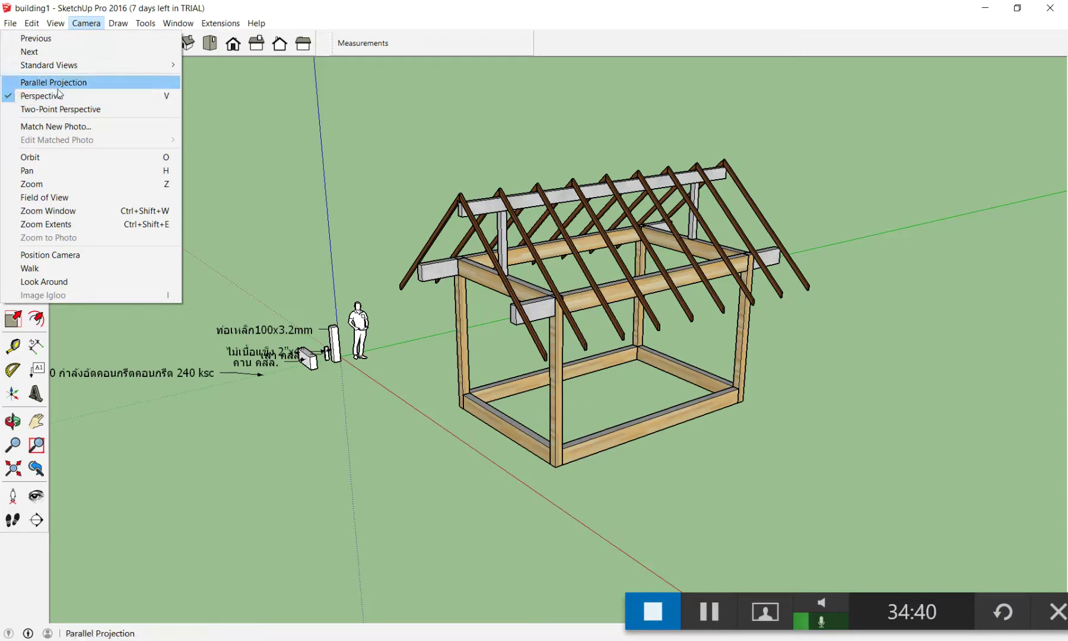
# Close the Camera menu and orbit the frame to a steeper top-down perspective.
pyautogui.click(632, 125)
pyautogui.moveTo(676, 143)
pyautogui.mouseDown(button='middle')
pyautogui.moveTo(894, 247)
pyautogui.moveTo(806, 229)
pyautogui.moveTo(790, 267)
pyautogui.moveTo(809, 209)
pyautogui.moveTo(970, 155)
pyautogui.moveTo(927, 164)
pyautogui.mouseUp(button='middle')
pyautogui.press('space')
pyautogui.scroll(-3, 956, 139)
pyautogui.scroll(4, 1006, 121)
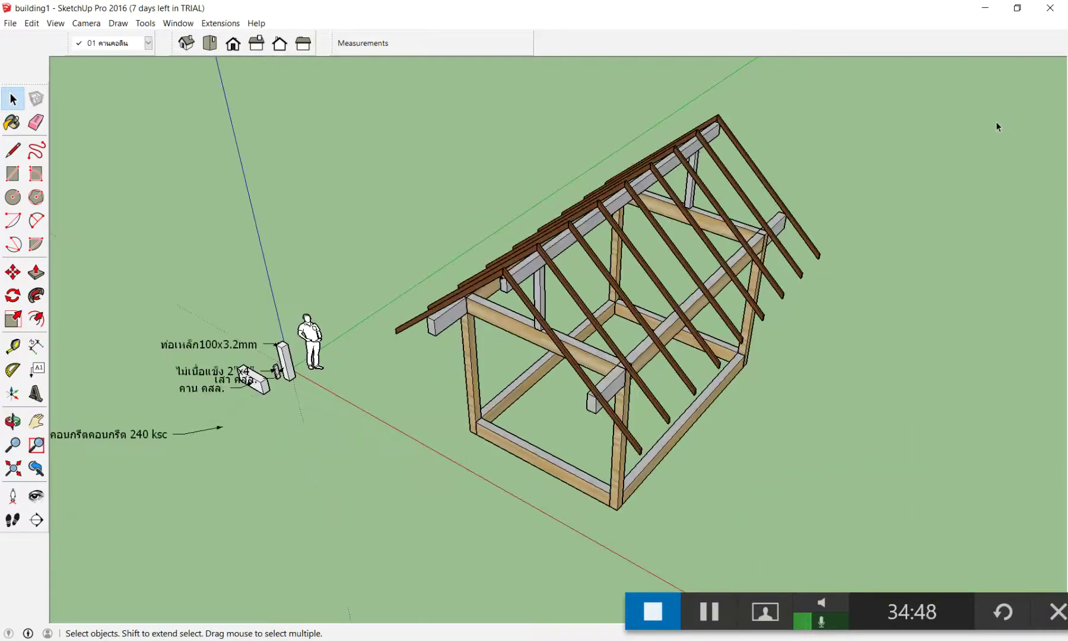
pyautogui.scroll(-2, 990, 117)
pyautogui.scroll(2, 989, 117)
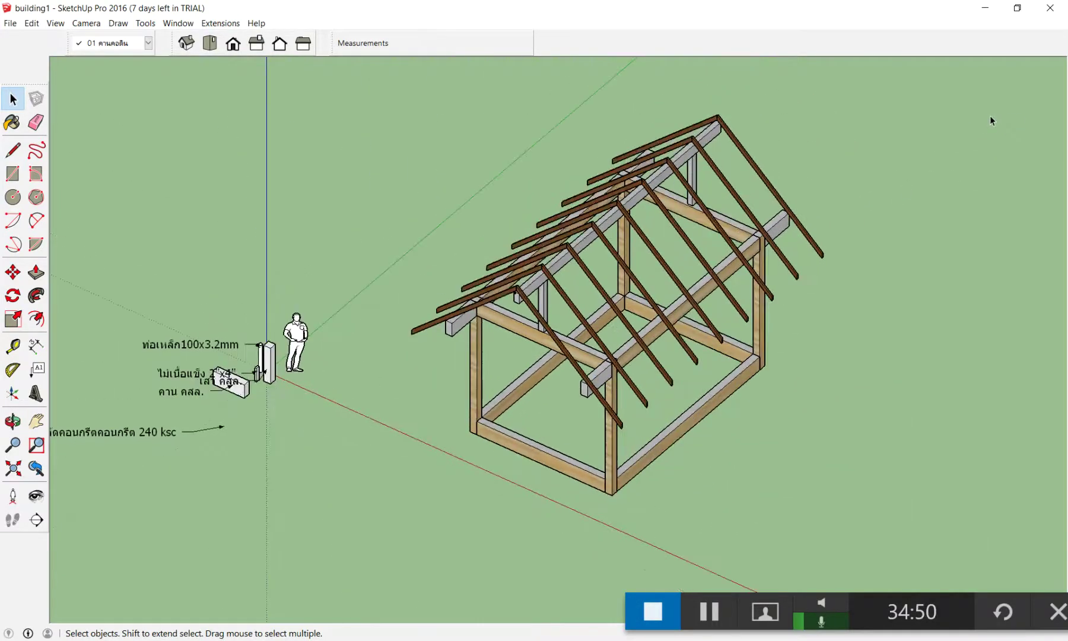
pyautogui.moveTo(989, 121)
pyautogui.mouseDown(button='middle')
pyautogui.moveTo(869, 178)
pyautogui.moveTo(952, 175)
pyautogui.mouseUp(button='middle')
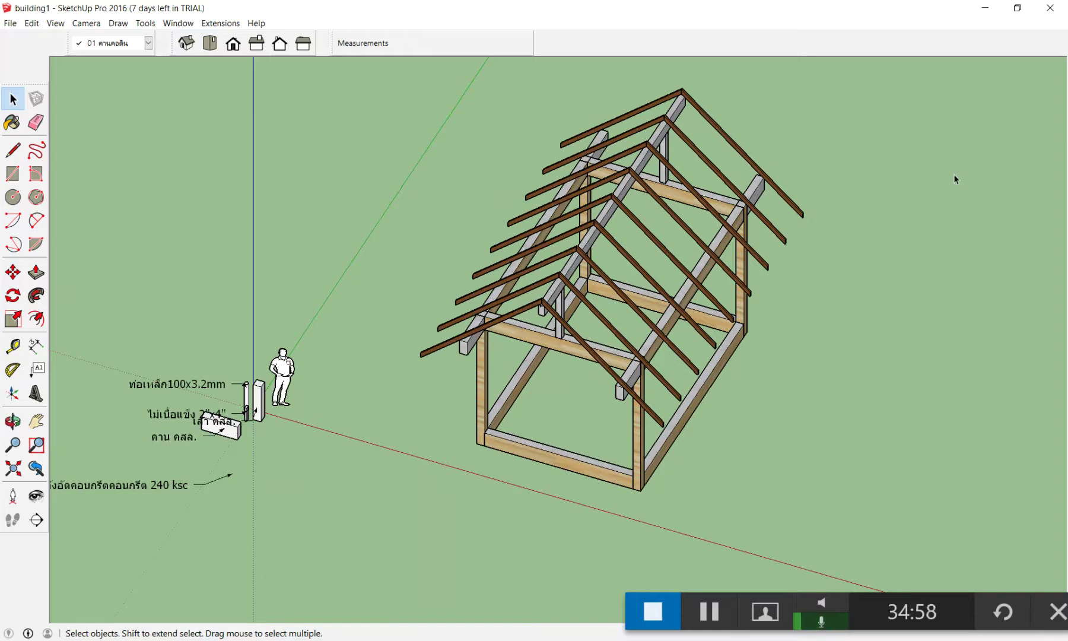
# Look straight down at the frame in Top view and zoom in.
pyautogui.click(208, 51)
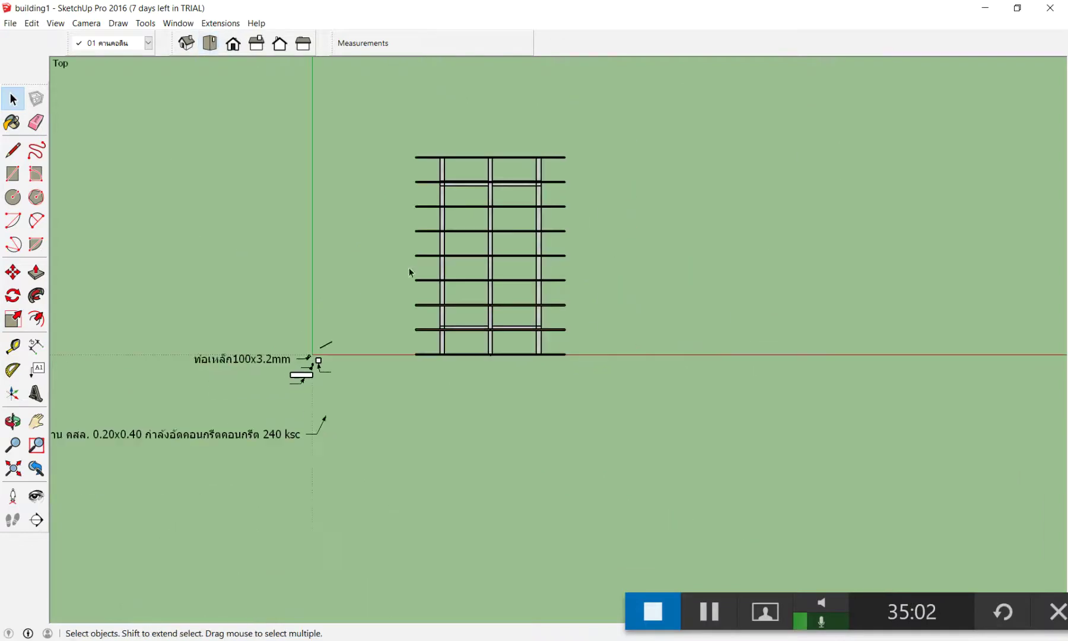
pyautogui.scroll(2, 482, 255)
pyautogui.scroll(3, 465, 243)
pyautogui.scroll(-3, 489, 262)
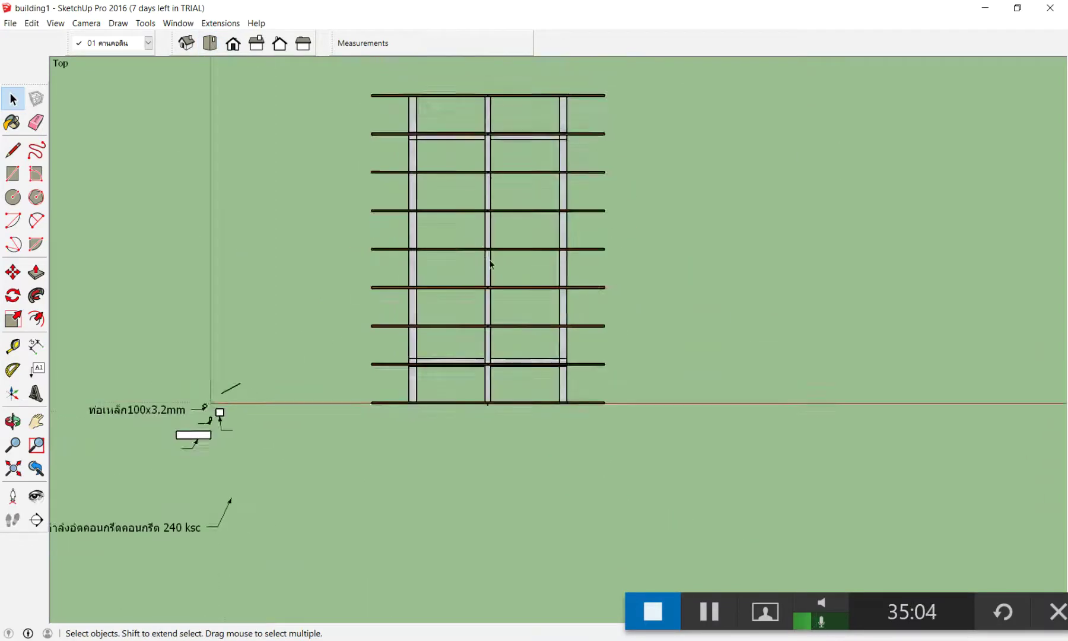
pyautogui.scroll(2, 486, 143)
pyautogui.scroll(-2, 491, 178)
# Adjust the zoom, then switch to the pavilion's Right-side elevation.
pyautogui.scroll(-3, 486, 217)
pyautogui.scroll(1, 336, 60)
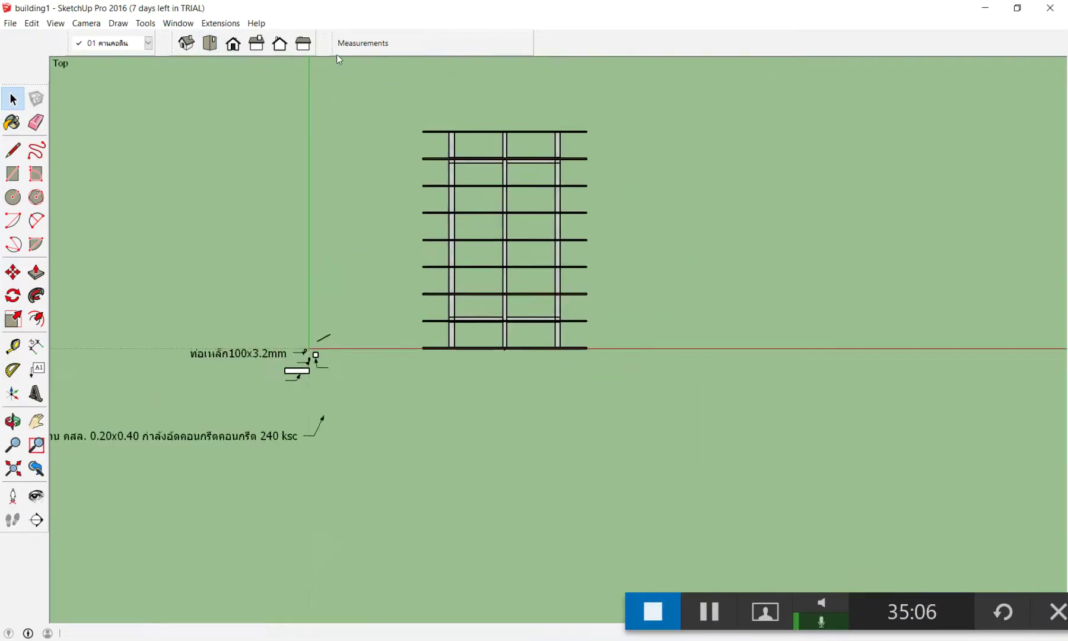
pyautogui.scroll(2, 481, 98)
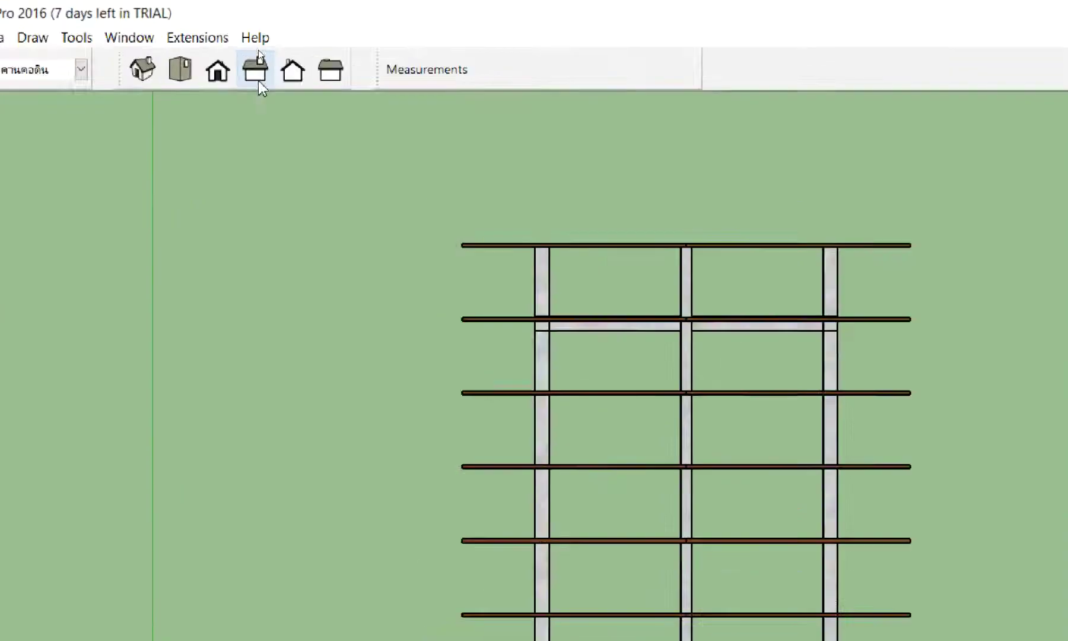
pyautogui.scroll(-3, 393, 257)
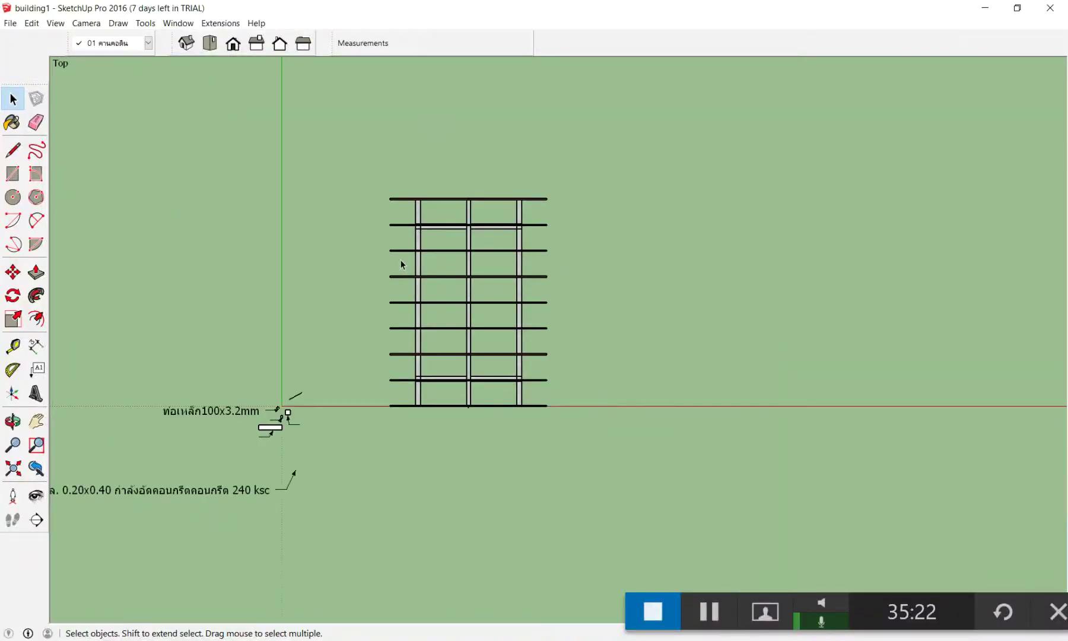
pyautogui.click(260, 49)
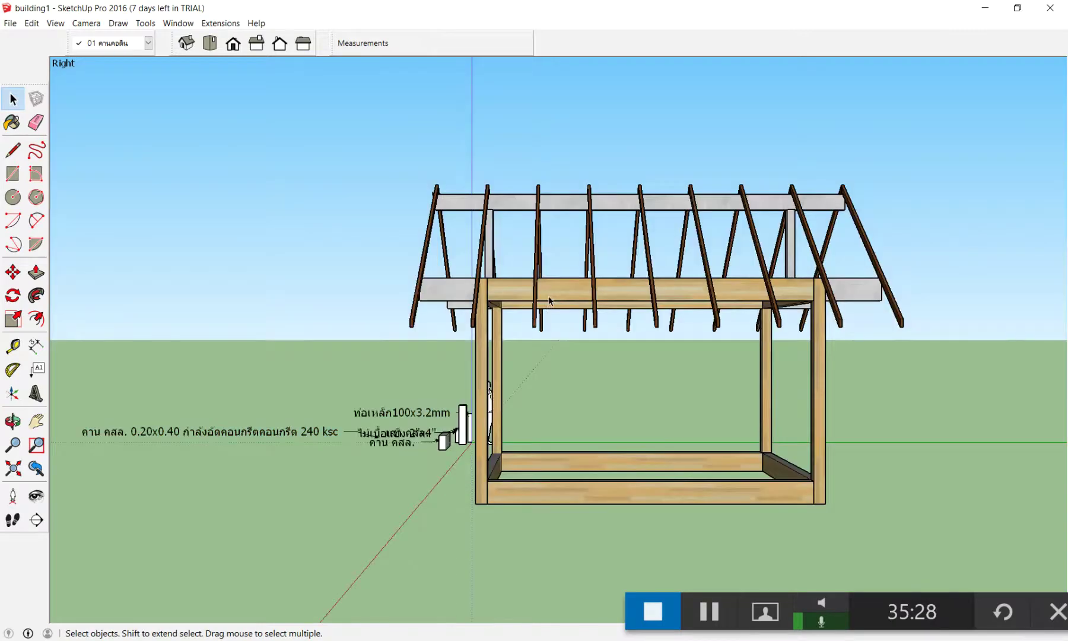
pyautogui.scroll(3, 544, 301)
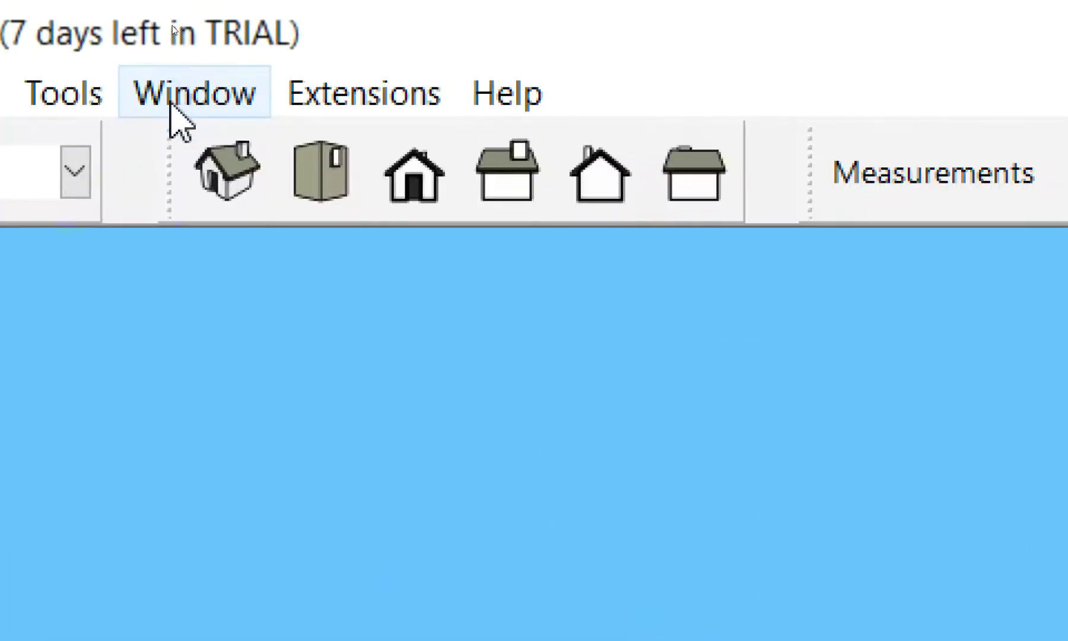
# Open Preferences > Shortcuts and filter the function list by 'top'.
pyautogui.click(173, 25)
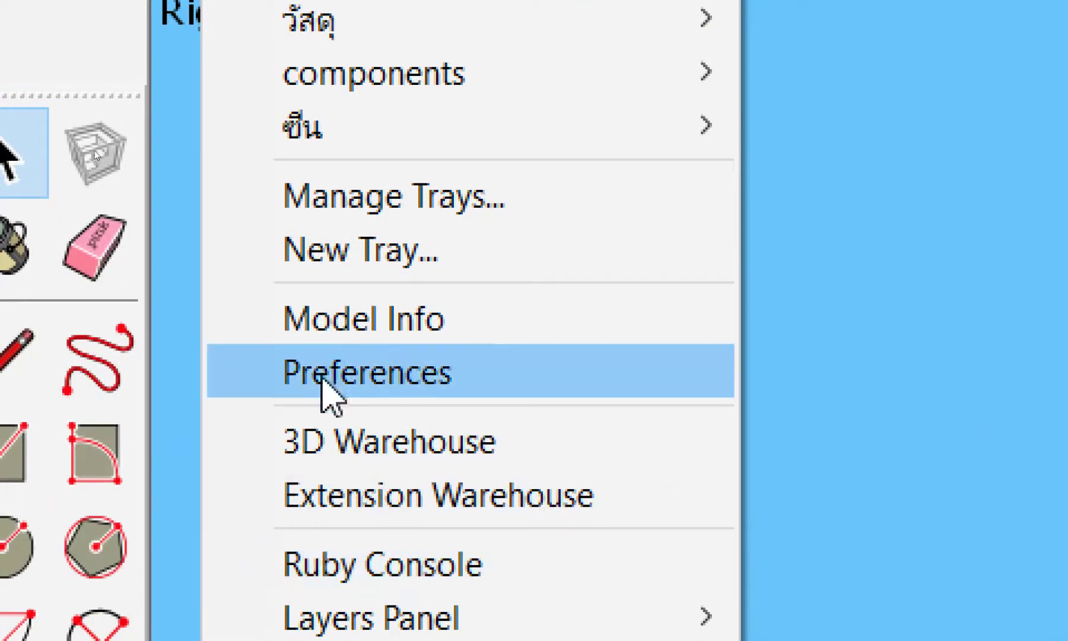
pyautogui.click(370, 380)
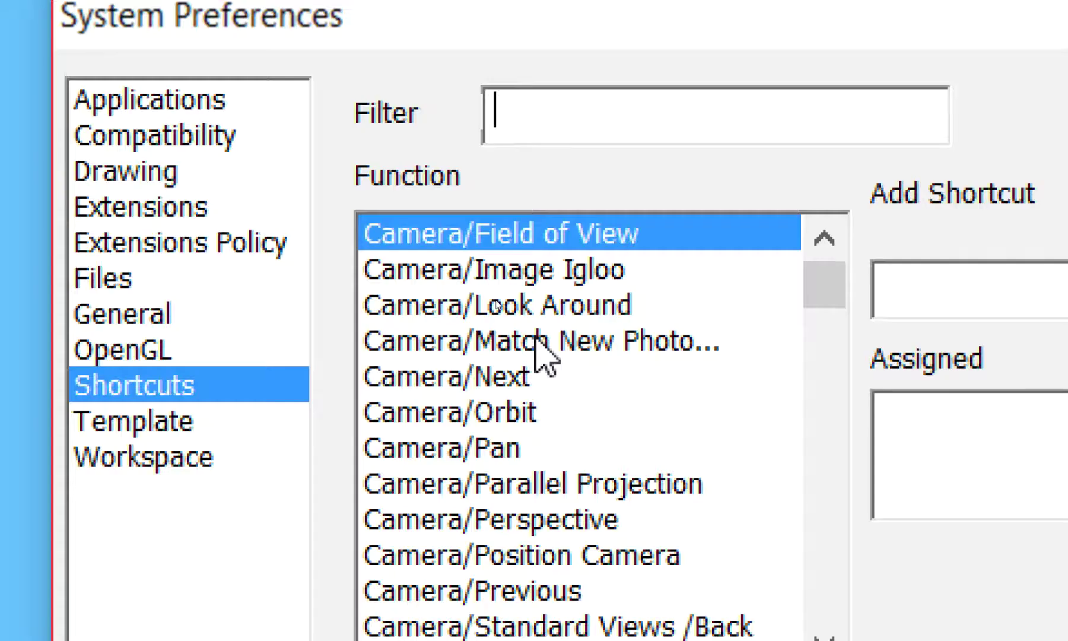
pyautogui.write('top')
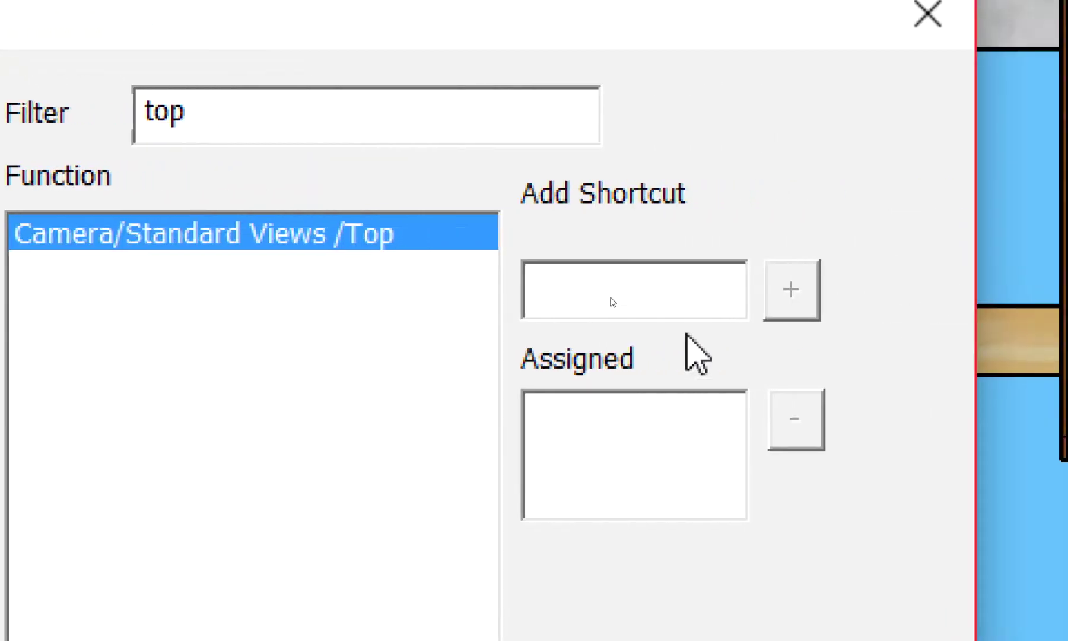
# Add Shift+V as the shortcut for Camera/Standard Views /Top.
pyautogui.click(633, 284)
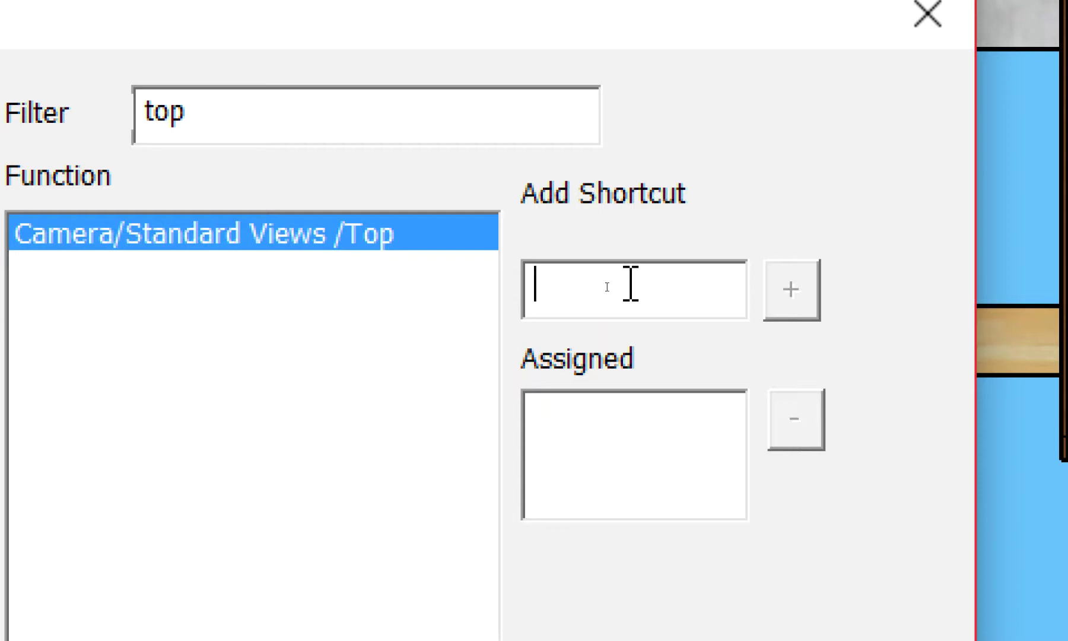
pyautogui.press('shift')
pyautogui.hotkey('shift', 'v')
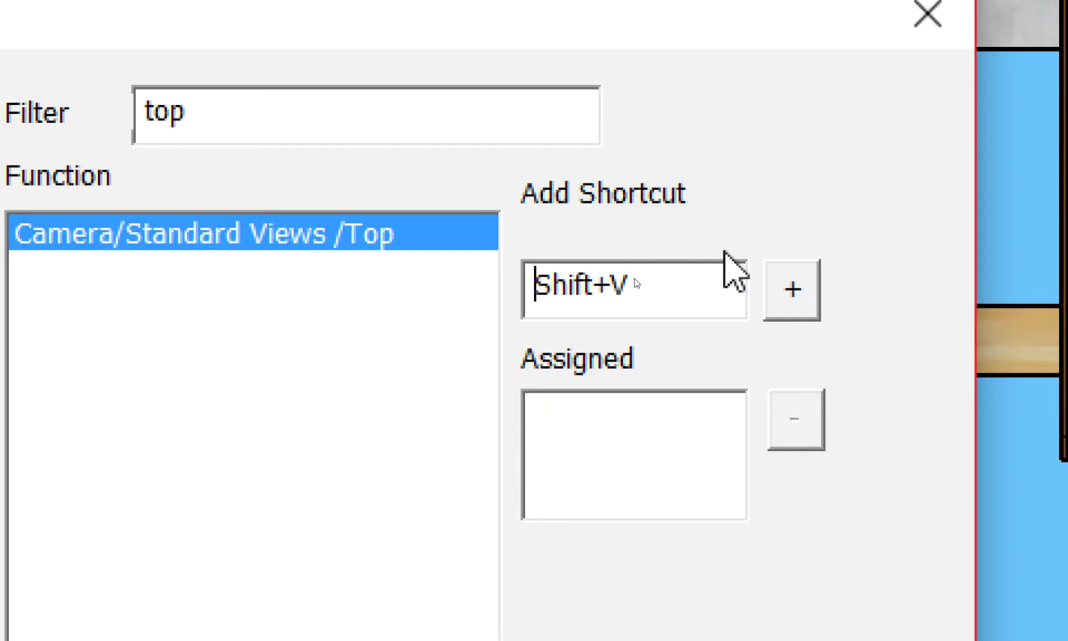
pyautogui.click(795, 286)
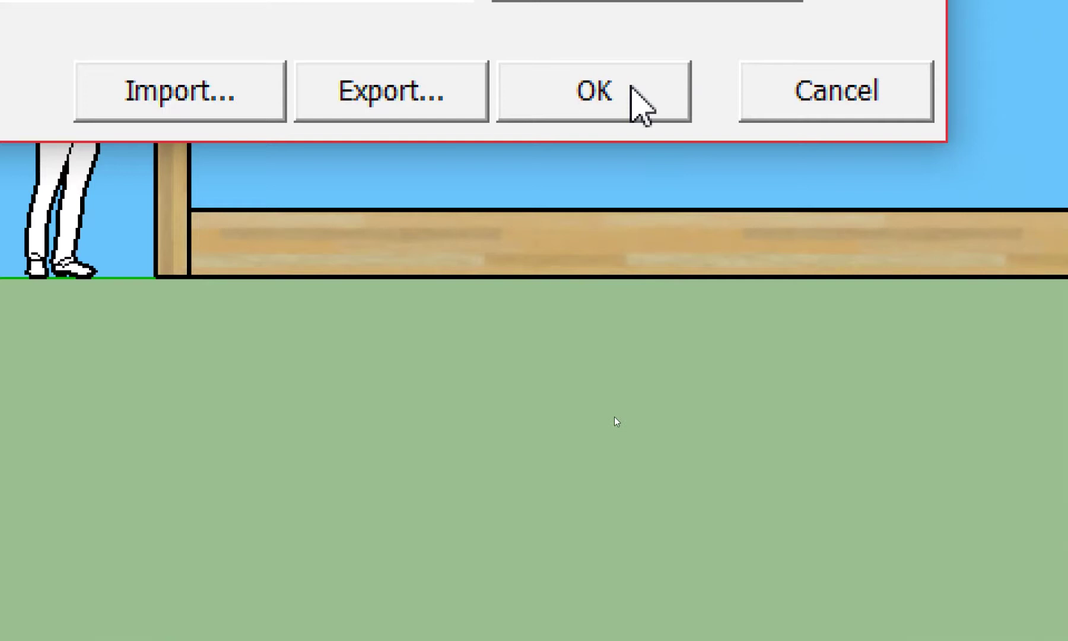
# Close Preferences with the new shortcut saved and orbit into a 3D view of the roof frame.
pyautogui.click(632, 89)
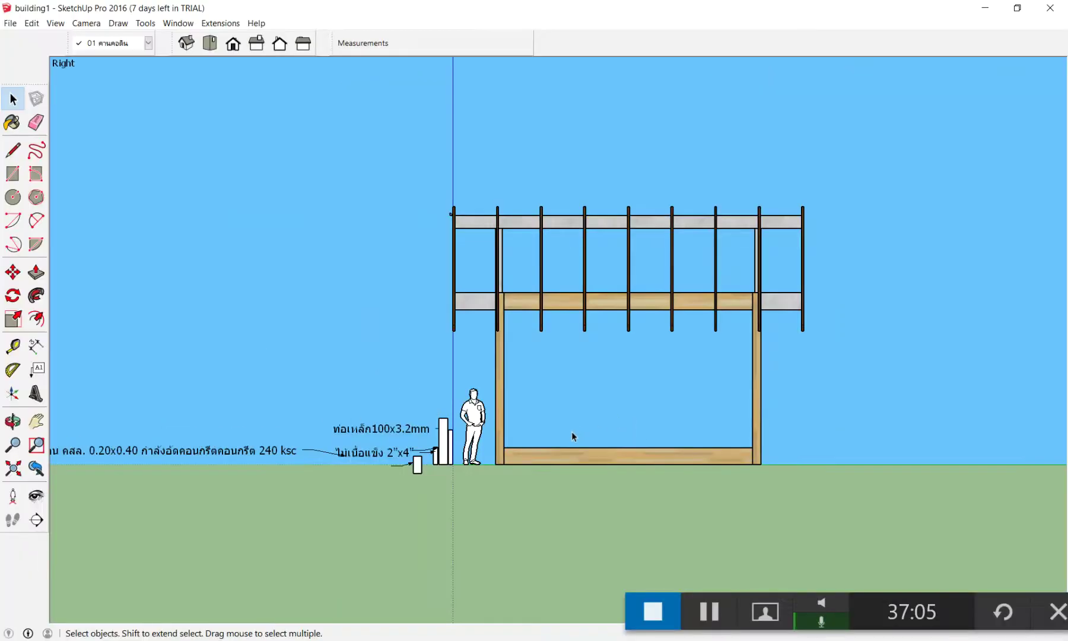
pyautogui.scroll(-2, 570, 431)
pyautogui.moveTo(570, 432)
pyautogui.mouseDown(button='middle')
pyautogui.moveTo(556, 454)
pyautogui.moveTo(686, 460)
pyautogui.moveTo(721, 443)
pyautogui.mouseUp(button='middle')
# Zoom in and out on the roof frame, then jump to the standard Top view.
pyautogui.scroll(-2, 557, 454)
pyautogui.scroll(2, 686, 460)
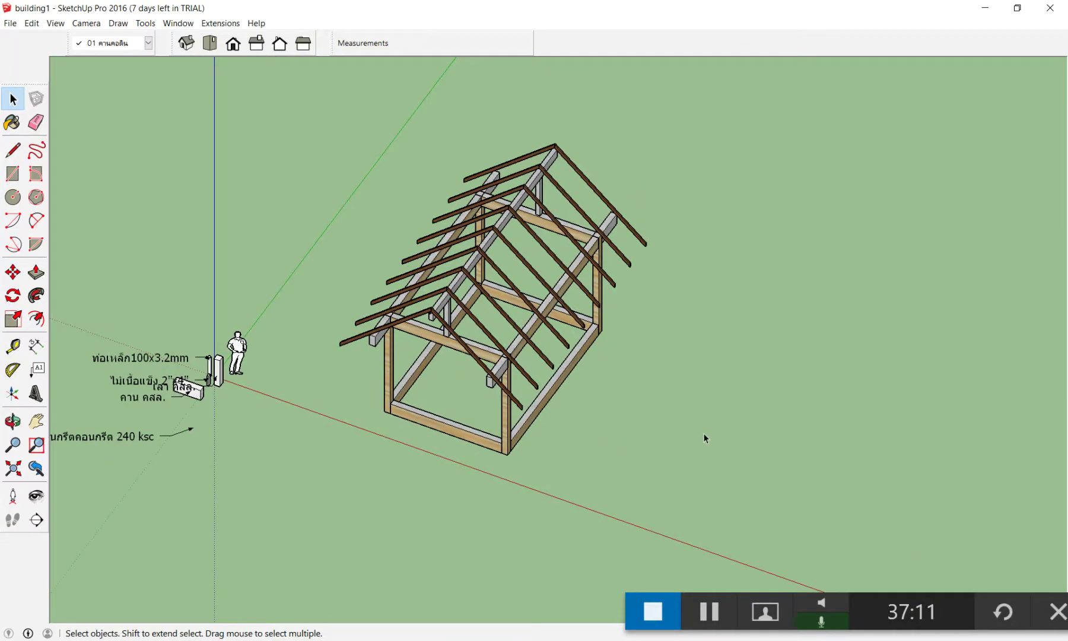
pyautogui.scroll(3, 705, 438)
pyautogui.scroll(-1, 705, 438)
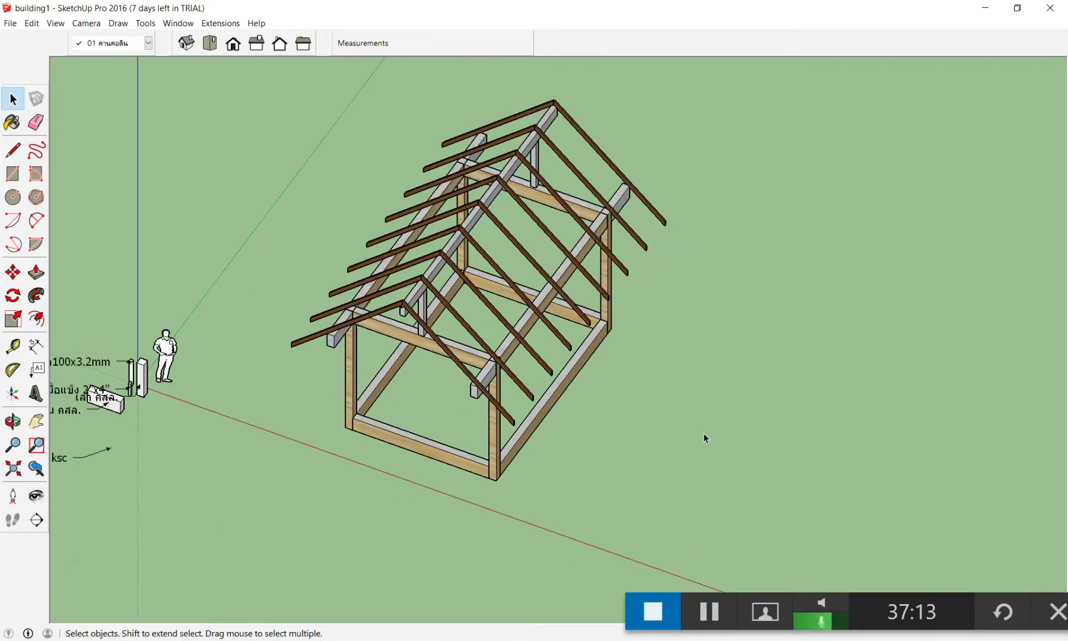
pyautogui.scroll(2, 704, 437)
pyautogui.scroll(-2, 704, 438)
pyautogui.scroll(2, 705, 438)
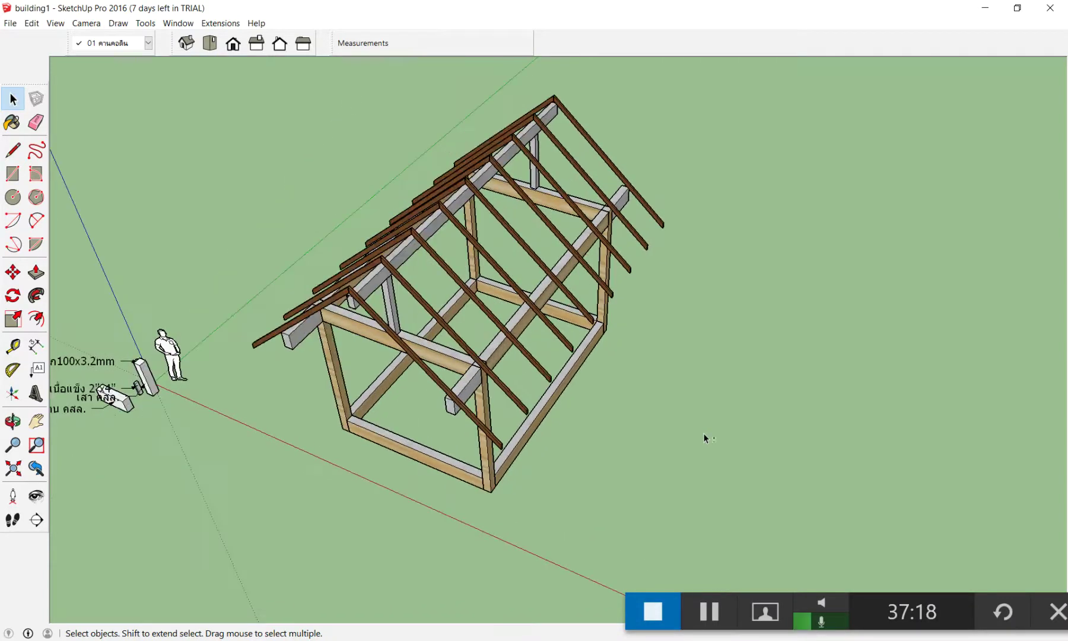
pyautogui.press('F3')
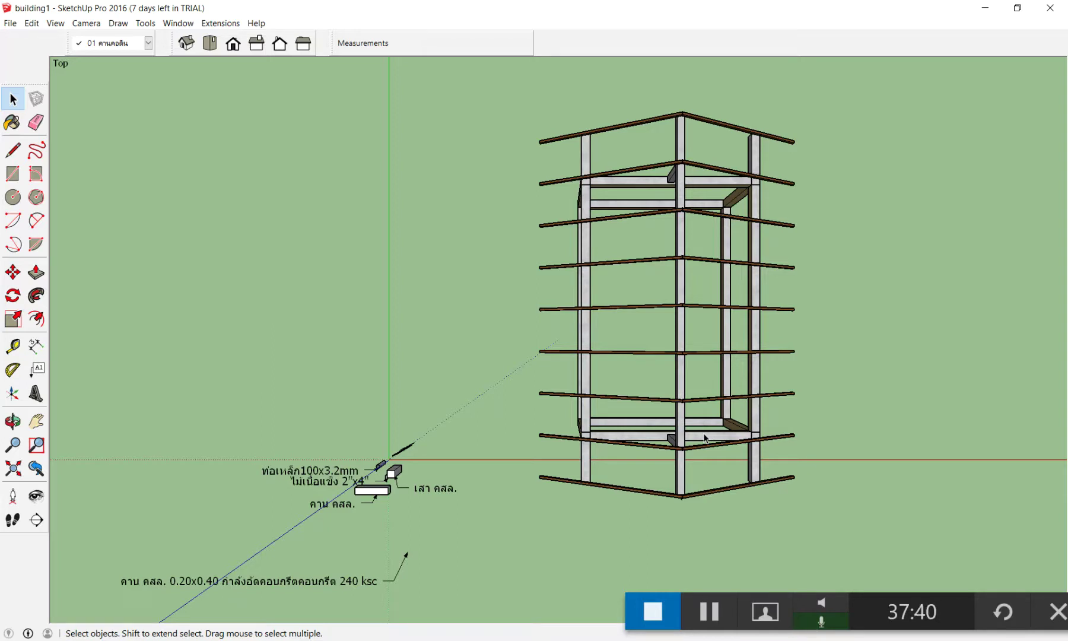
# Toggle the Top view between perspective and parallel projection, ending zoomed out in flat parallel.
pyautogui.press('v')
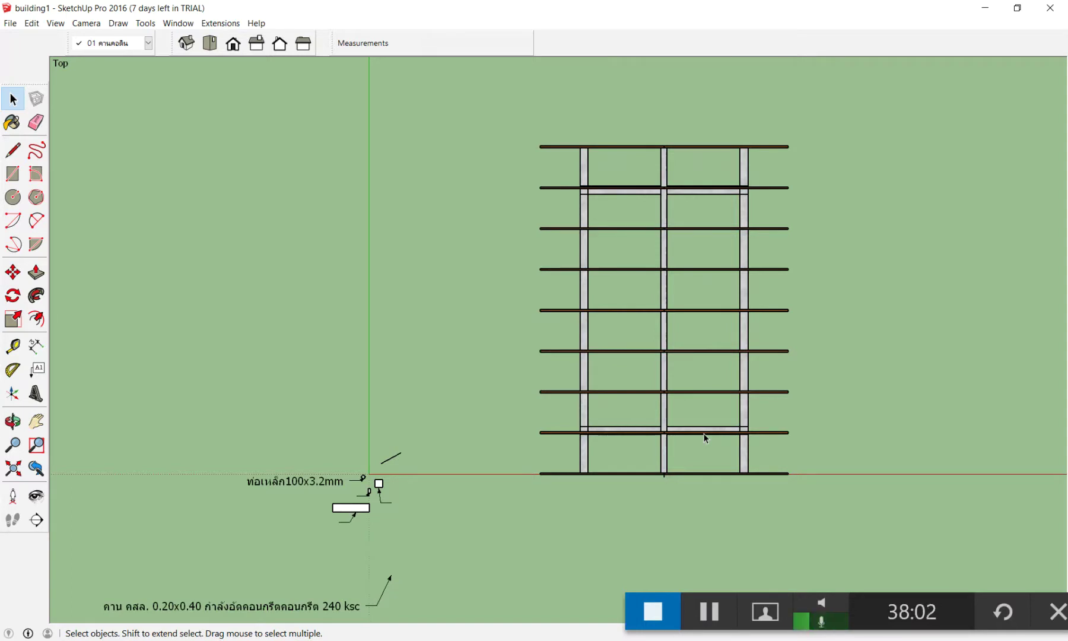
pyautogui.press('F2')
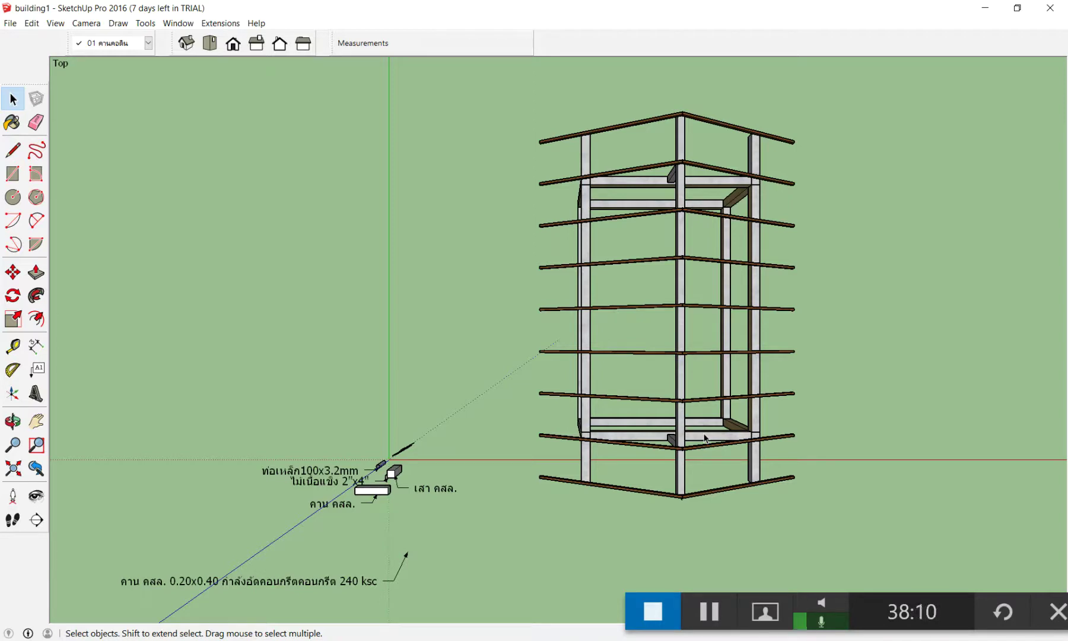
pyautogui.press('p')
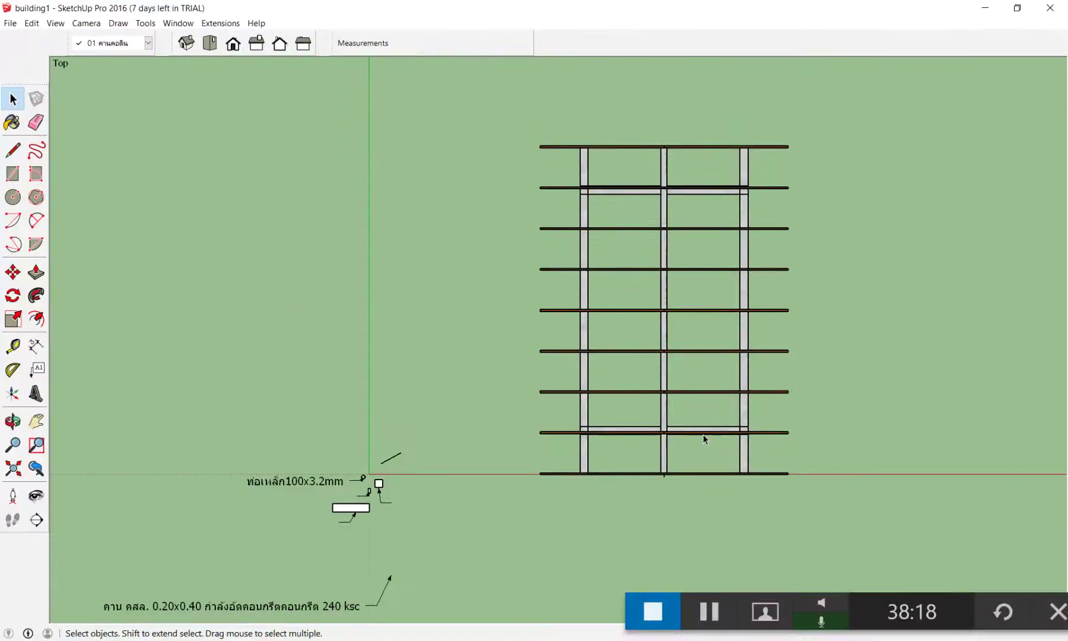
pyautogui.scroll(-3, 618, 352)
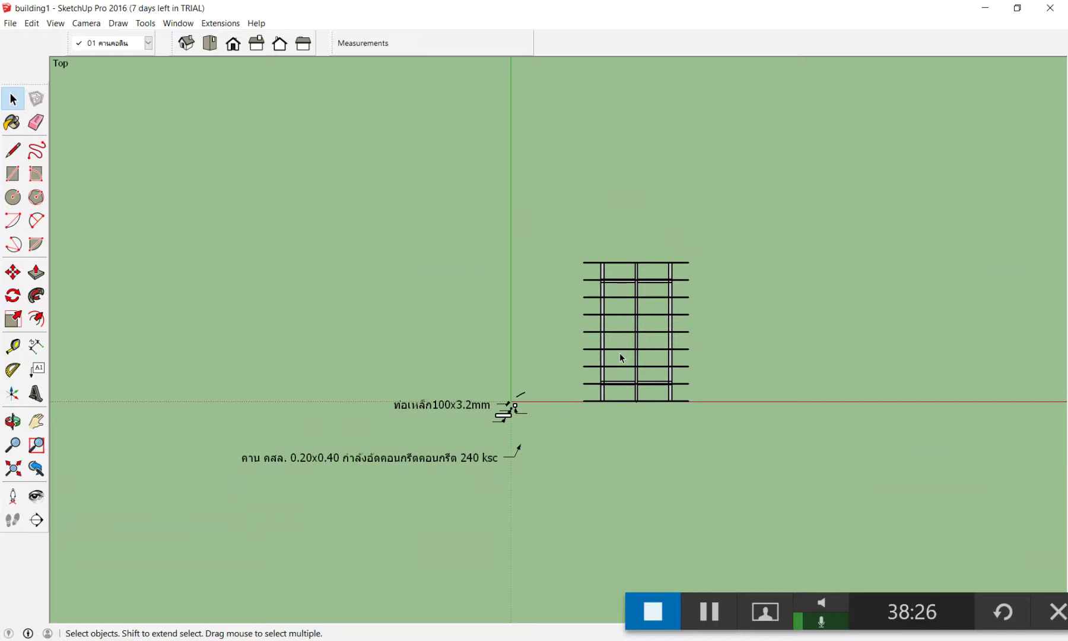
# Orbit out of Top view into a wider 3D perspective of the pavilion frame and labels.
pyautogui.moveTo(619, 353); pyautogui.dragTo(548, 370, button='middle')
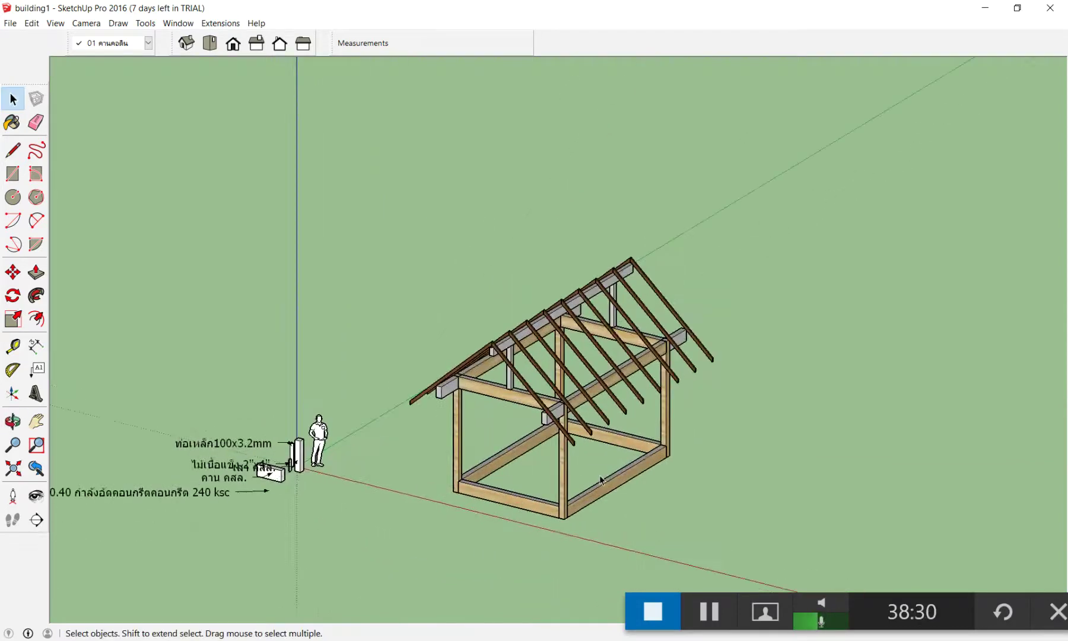
pyautogui.moveTo(549, 369); pyautogui.dragTo(656, 503, button='middle')
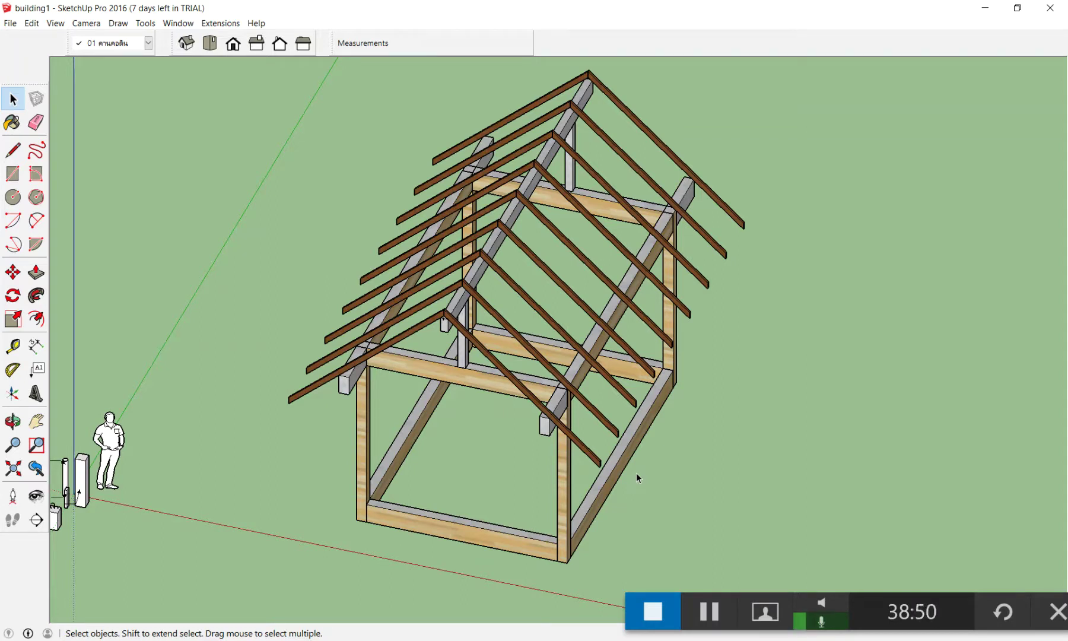
pyautogui.hotkey('shift', 'z')
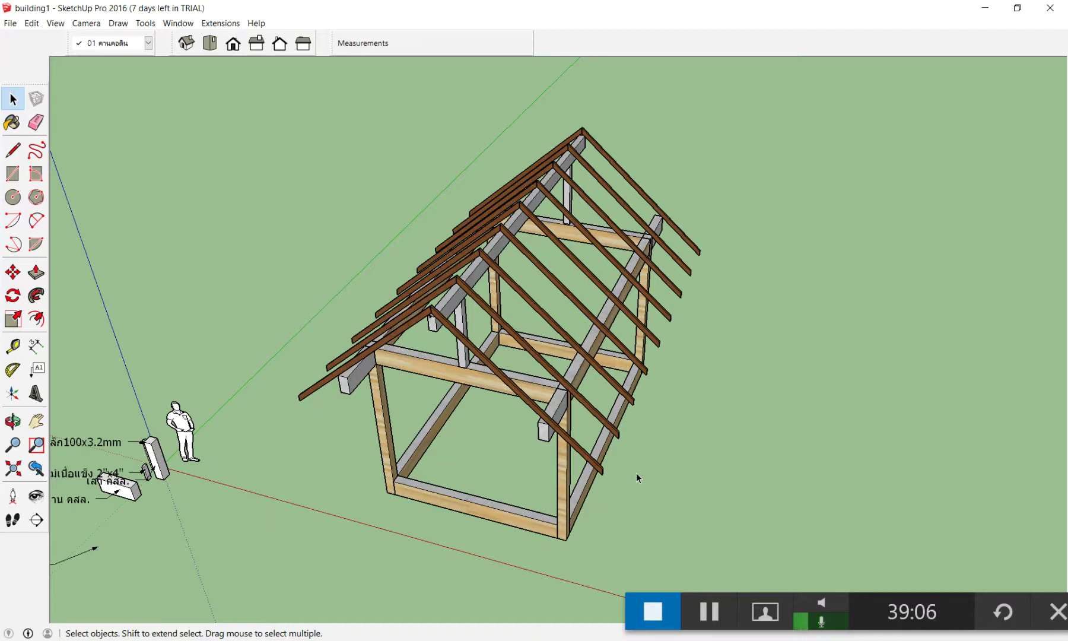
pyautogui.hotkey('ctrl', 'z')
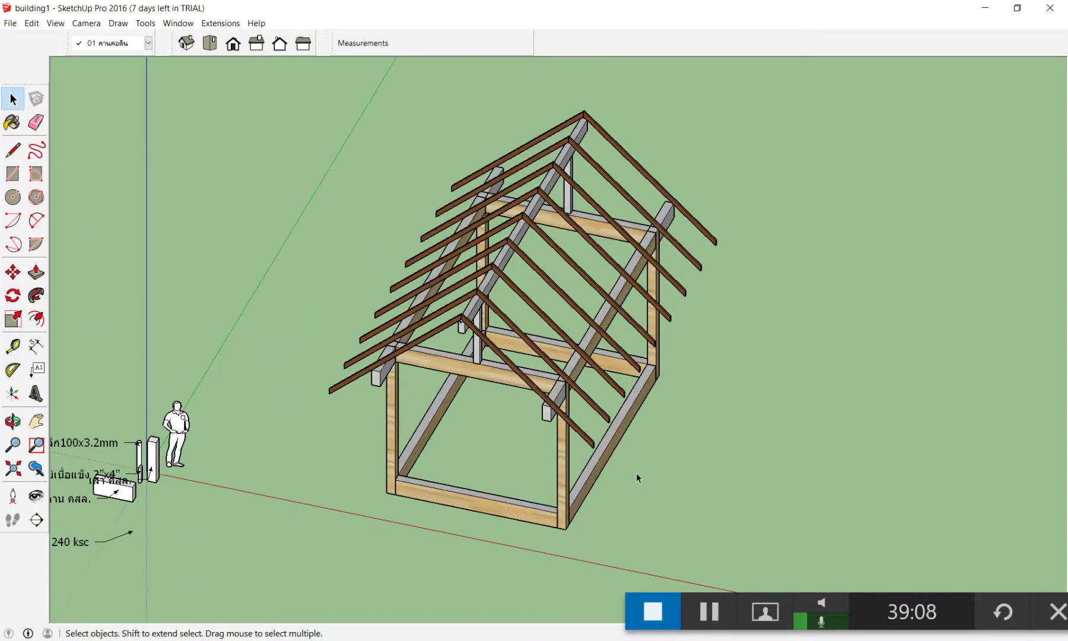
pyautogui.scroll(-5, 319, 431)
# Orbit and zoom around the house until it stands upright in view.
pyautogui.moveTo(318, 430)
pyautogui.mouseDown(button='middle')
pyautogui.moveTo(901, 229)
pyautogui.moveTo(135, 349)
pyautogui.mouseUp(button='middle')
pyautogui.scroll(3, 629, 308)
pyautogui.scroll(-2, 623, 302)
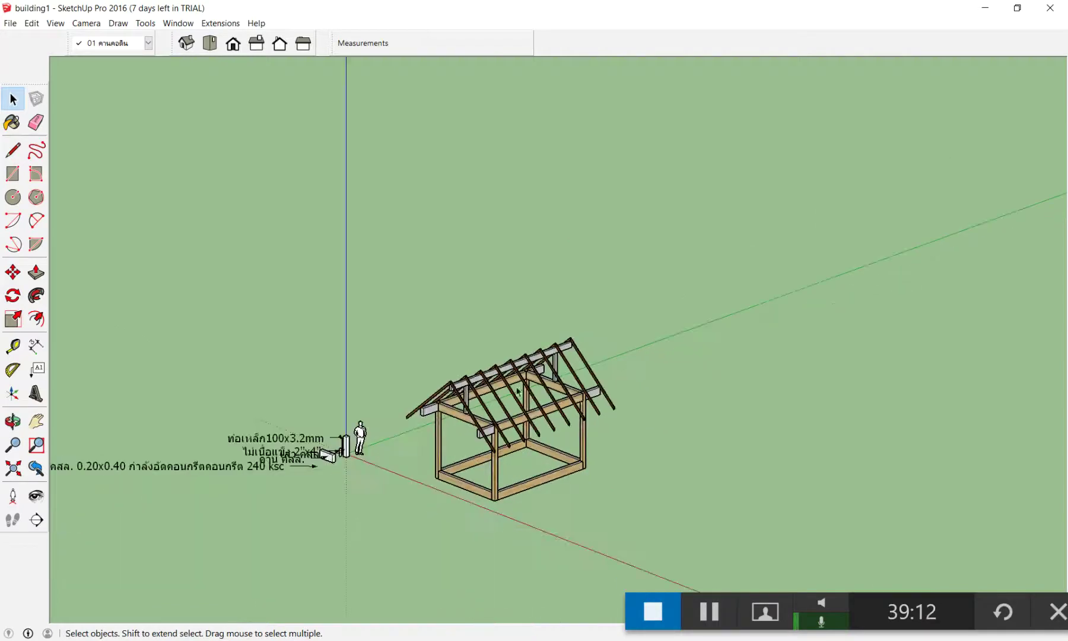
pyautogui.scroll(3, 578, 508)
pyautogui.scroll(1, 566, 501)
pyautogui.scroll(2, 553, 494)
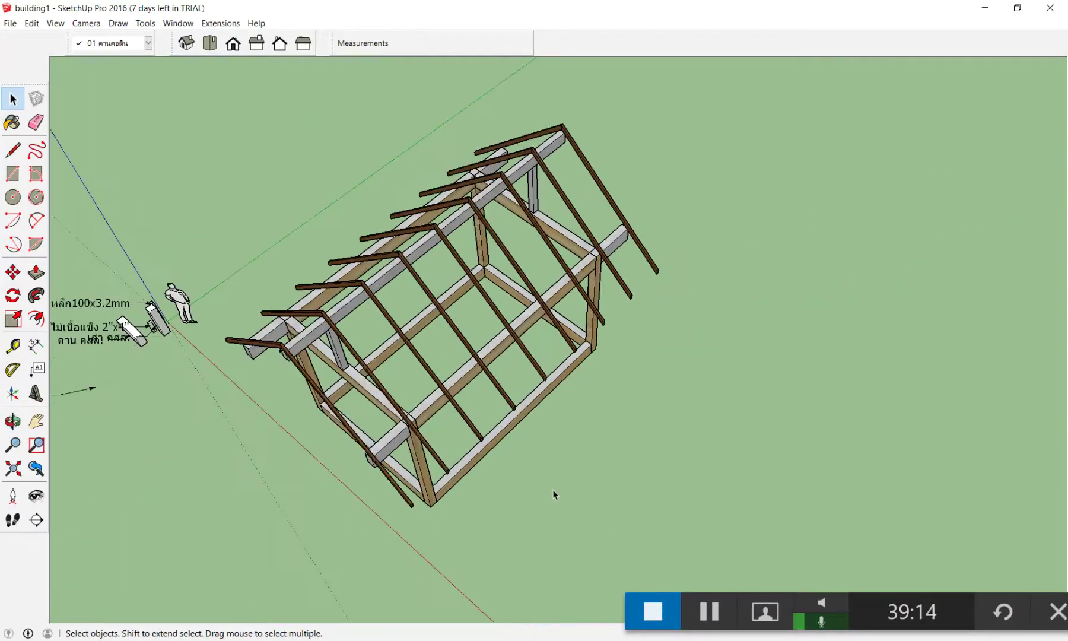
pyautogui.scroll(-2, 554, 474)
pyautogui.moveTo(557, 450)
pyautogui.mouseDown(button='middle')
pyautogui.moveTo(462, 167)
pyautogui.moveTo(511, 462)
pyautogui.mouseUp(button='middle')
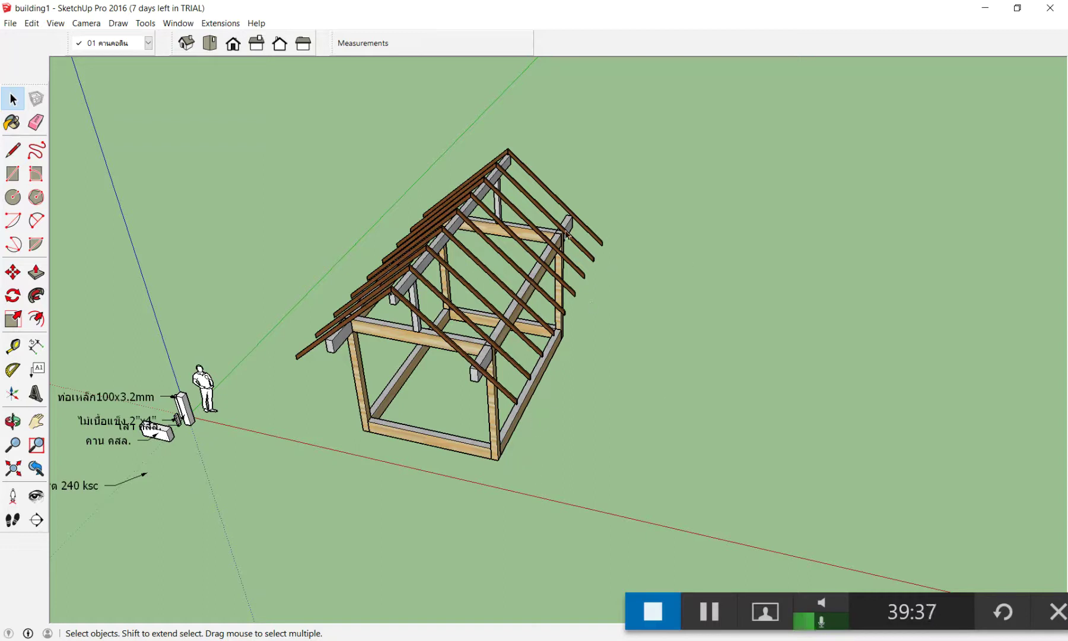
# Orbit the frame to a new angle with the Orbit tool and zoom in closer.
pyautogui.moveTo(566, 235); pyautogui.dragTo(588, 172, button='middle')
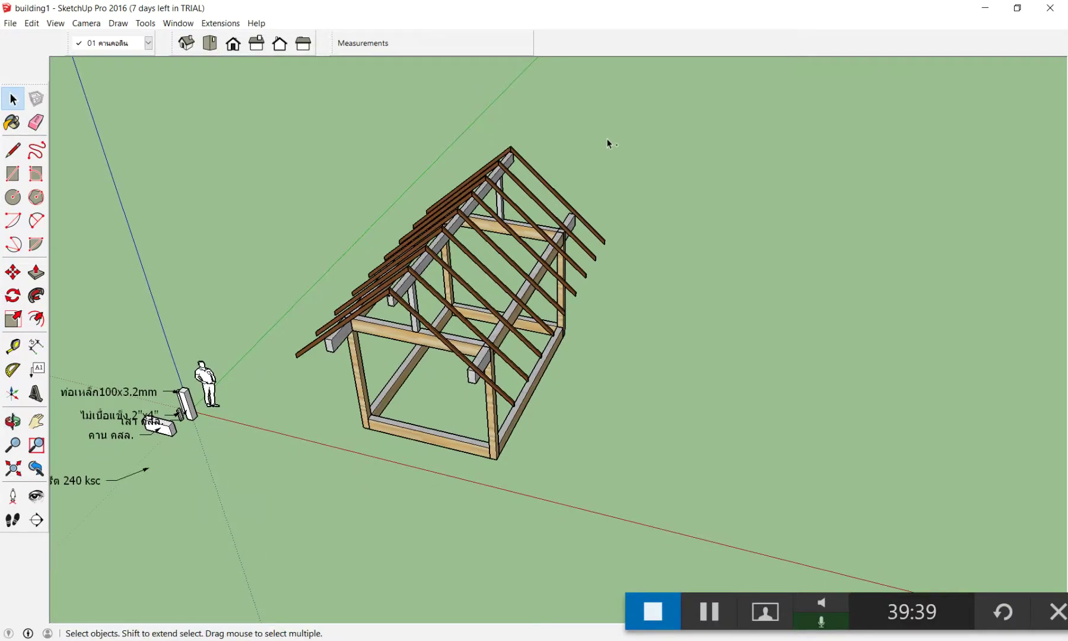
pyautogui.press('o')
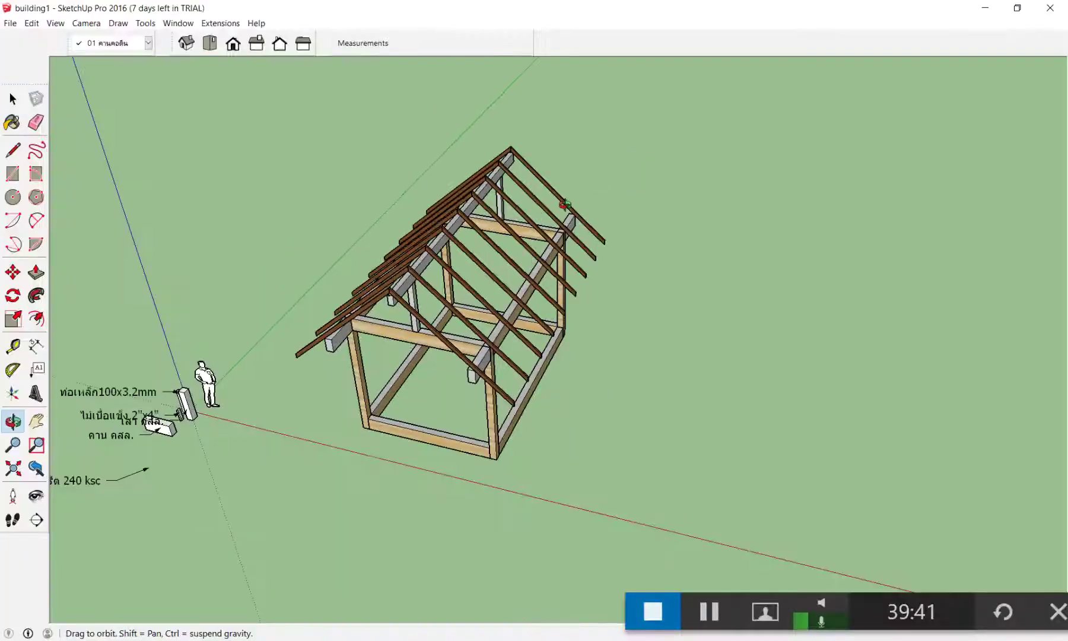
pyautogui.moveTo(565, 205); pyautogui.dragTo(666, 262)
pyautogui.press('space')
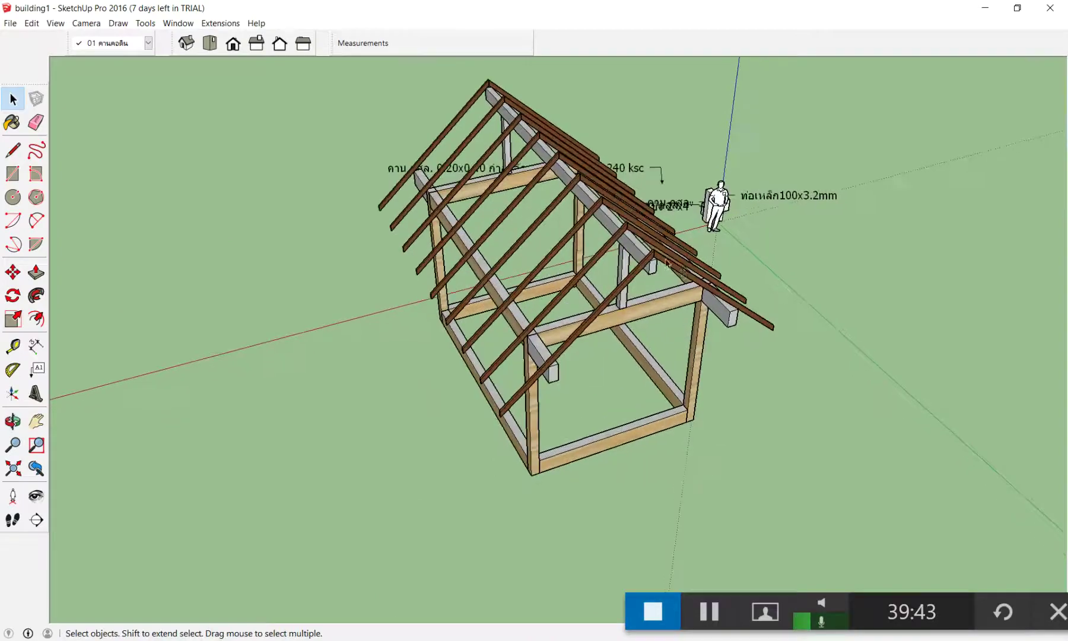
pyautogui.scroll(2, 664, 262)
pyautogui.scroll(2, 664, 262)
pyautogui.scroll(2, 663, 263)
pyautogui.scroll(2, 662, 264)
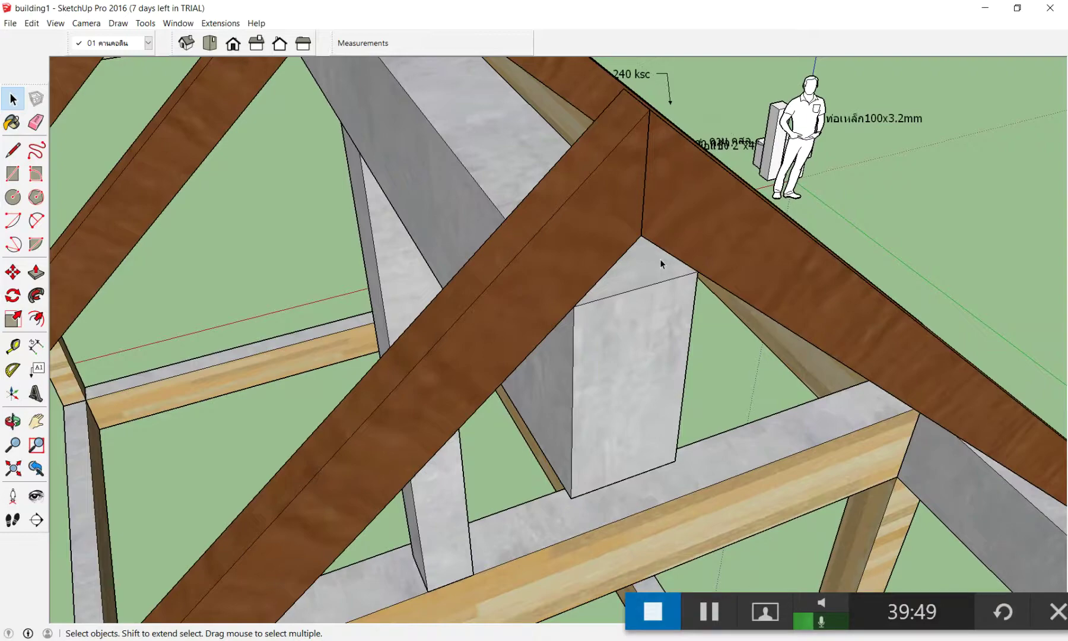
pyautogui.scroll(-2, 694, 248)
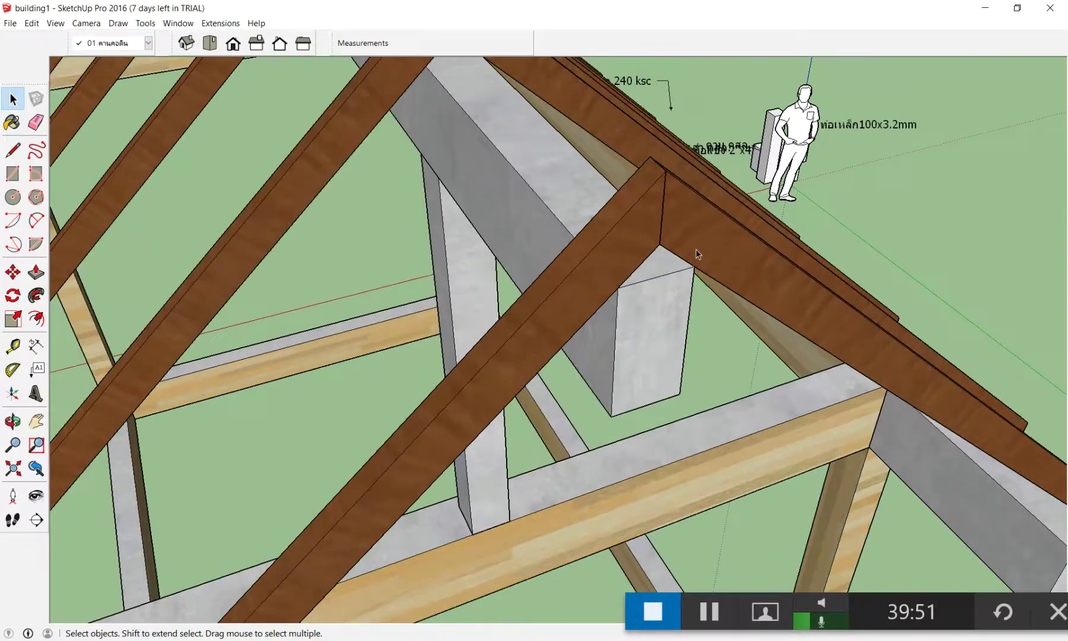
pyautogui.scroll(-10, 696, 252)
# Look steeply down on the roof and zoom in on the ridge post where the rafters meet.
pyautogui.moveTo(696, 252); pyautogui.dragTo(655, 147, button='middle')
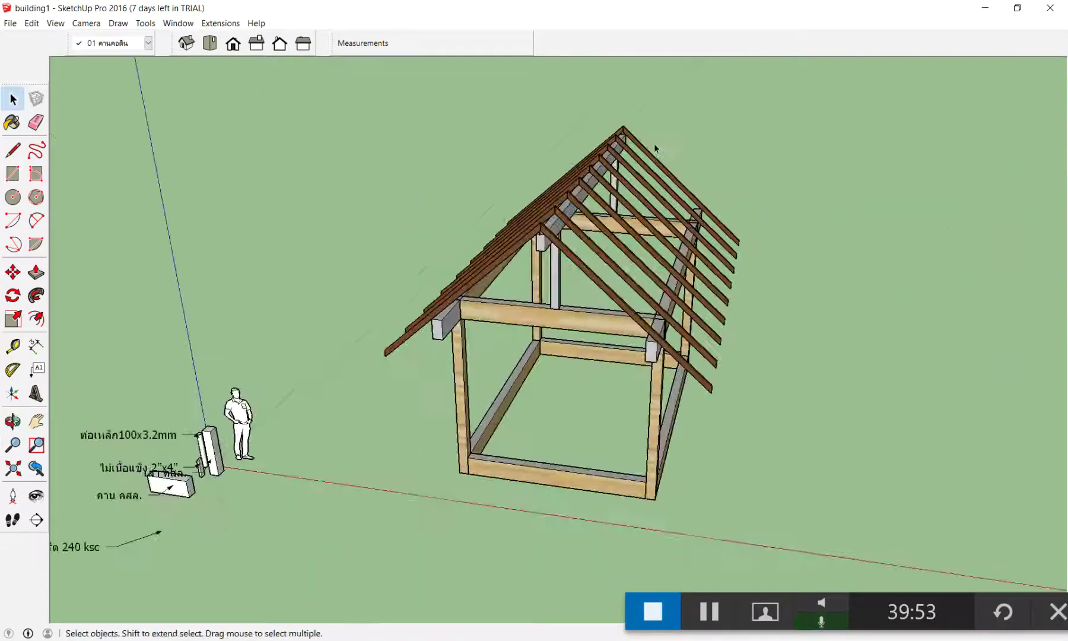
pyautogui.scroll(5, 655, 147)
pyautogui.moveTo(739, 86)
pyautogui.mouseDown(button='middle')
pyautogui.moveTo(808, 296)
pyautogui.moveTo(498, 222)
pyautogui.mouseUp(button='middle')
pyautogui.scroll(3, 498, 222)
pyautogui.scroll(3, 498, 222)
pyautogui.scroll(-2, 498, 223)
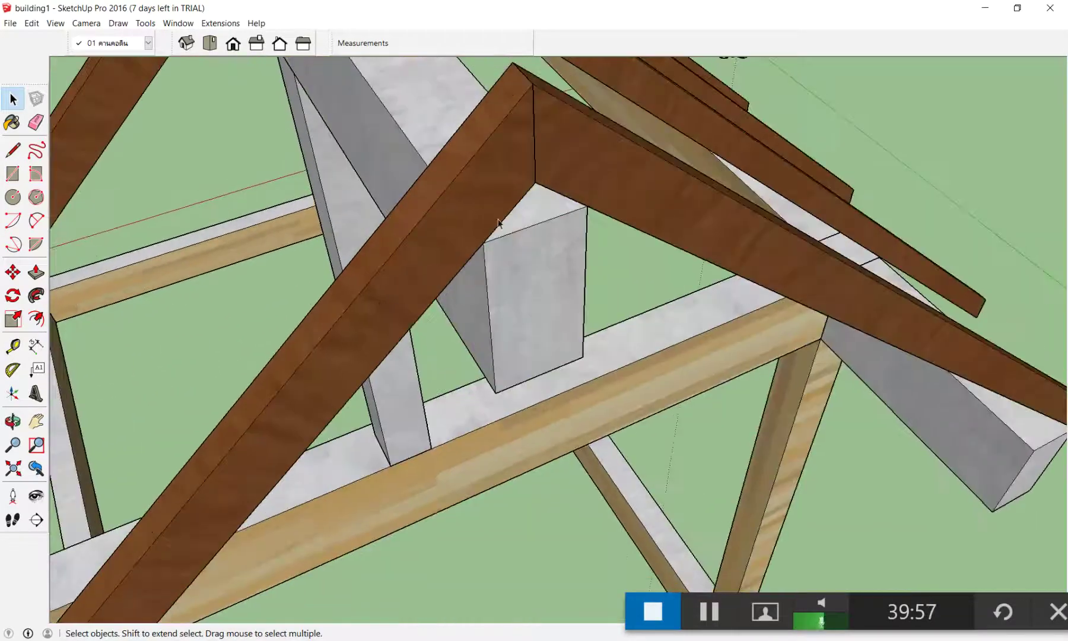
pyautogui.scroll(2, 498, 223)
pyautogui.scroll(1, 528, 190)
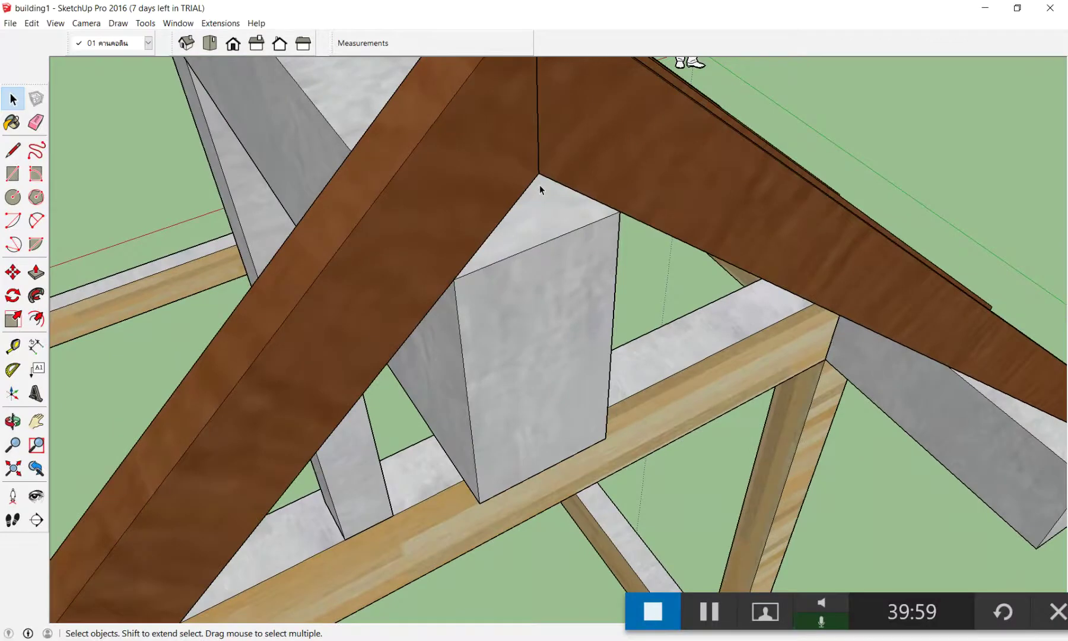